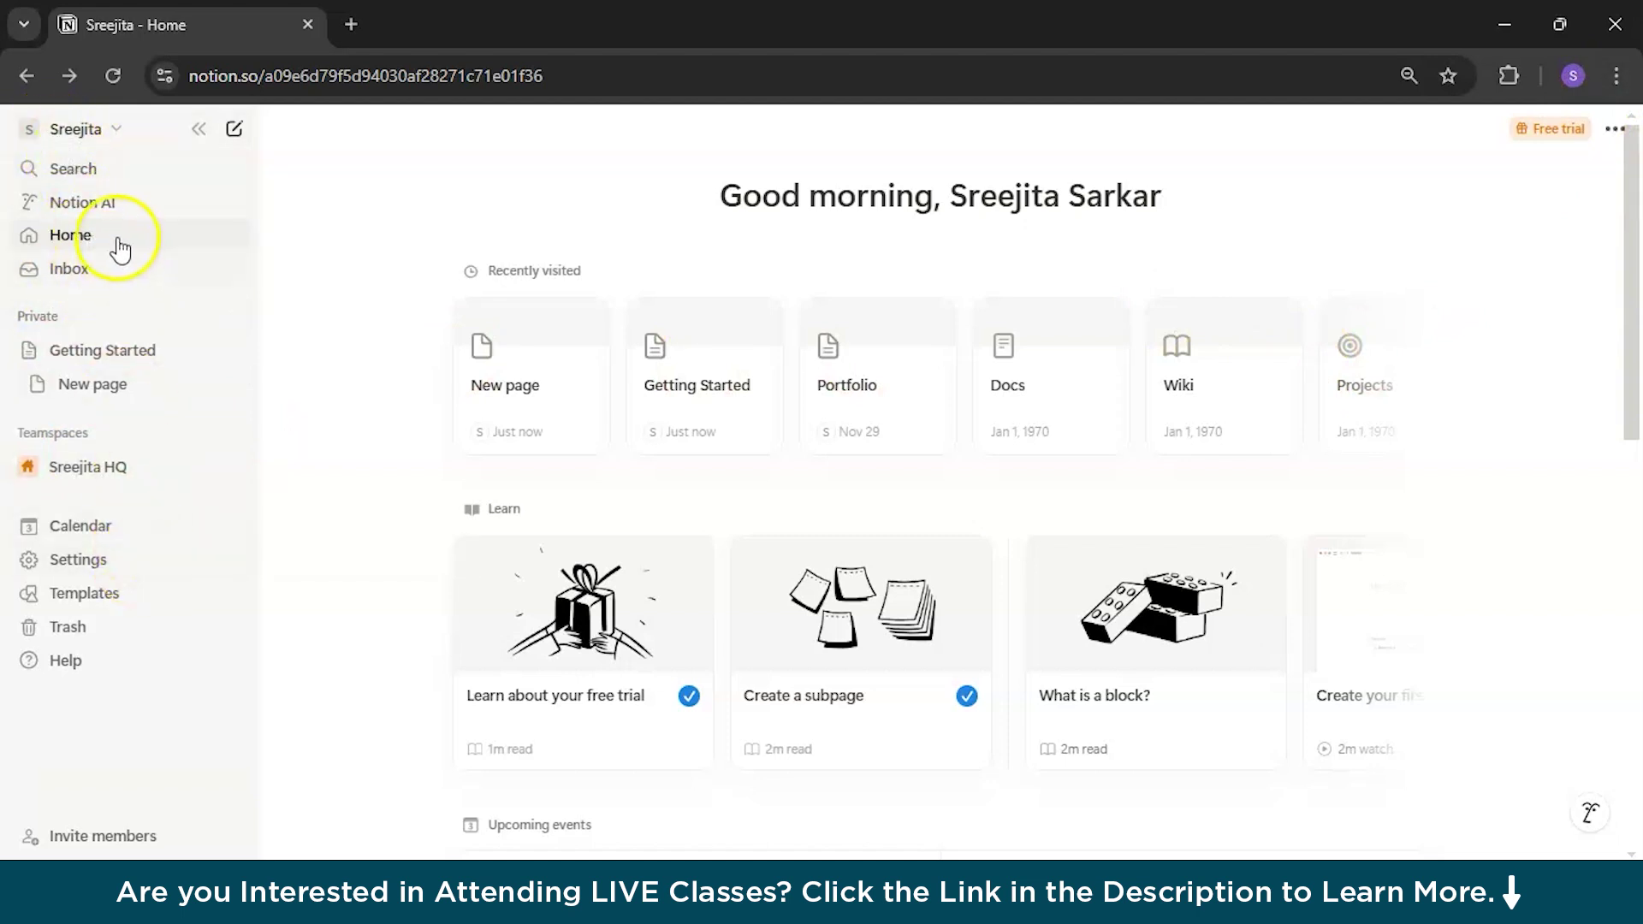
Step: Open the Notion AI chat and read through its answer on what it can and cannot do
{"action": "left_click", "coordinate": [105, 202]}
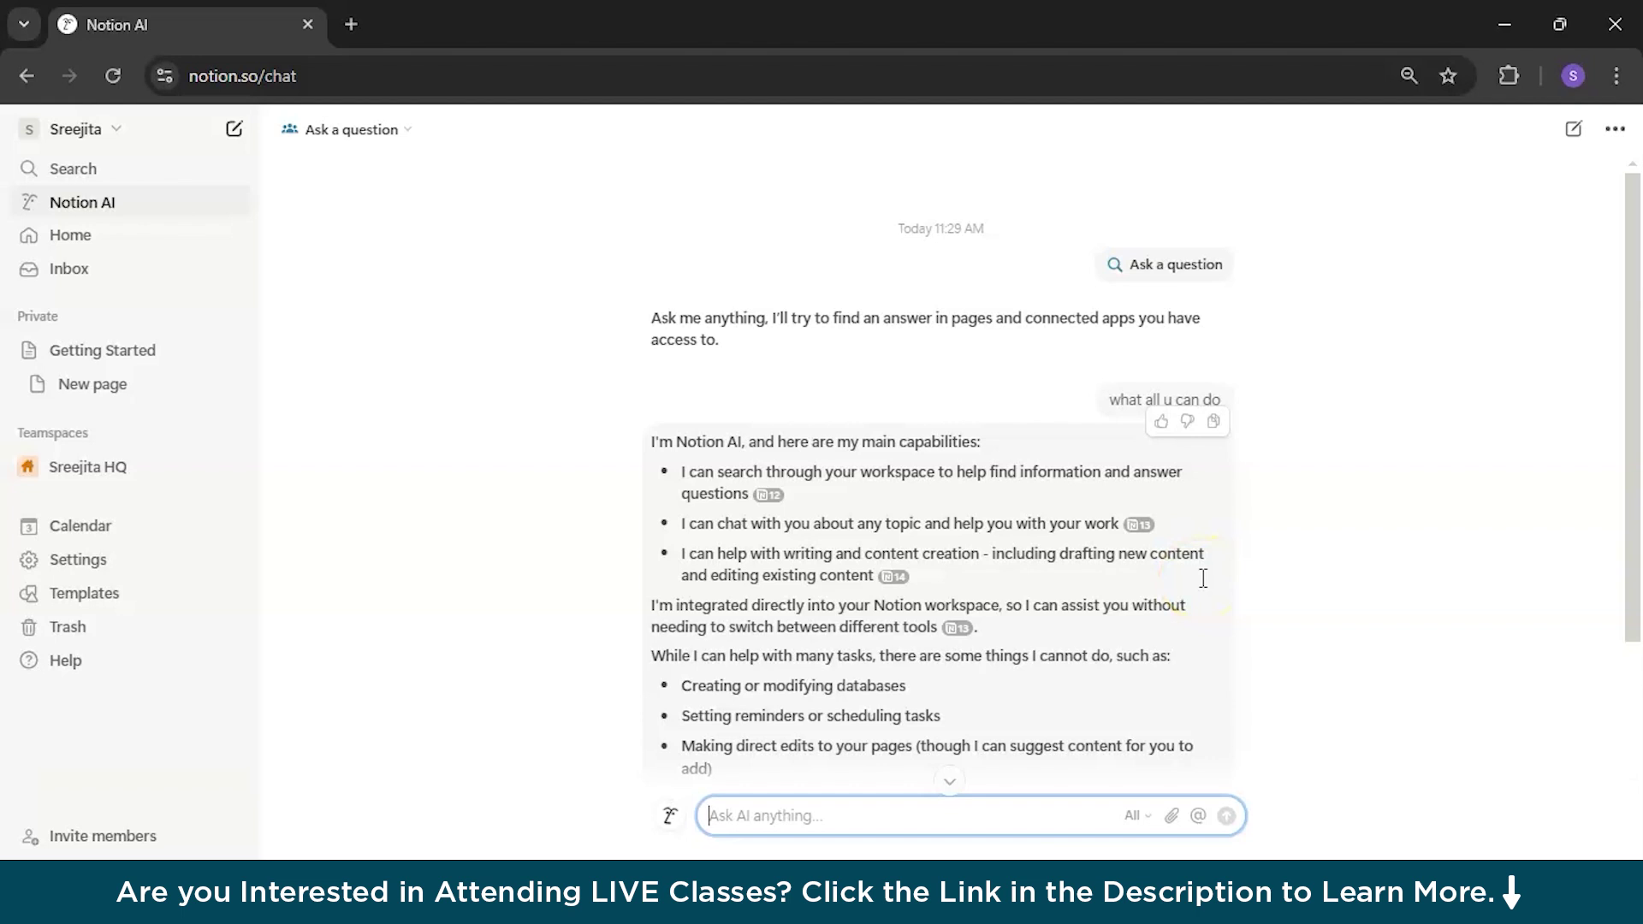
{"action": "scroll", "coordinate": [1207, 556], "scroll_direction": "down", "scroll_amount": 2}
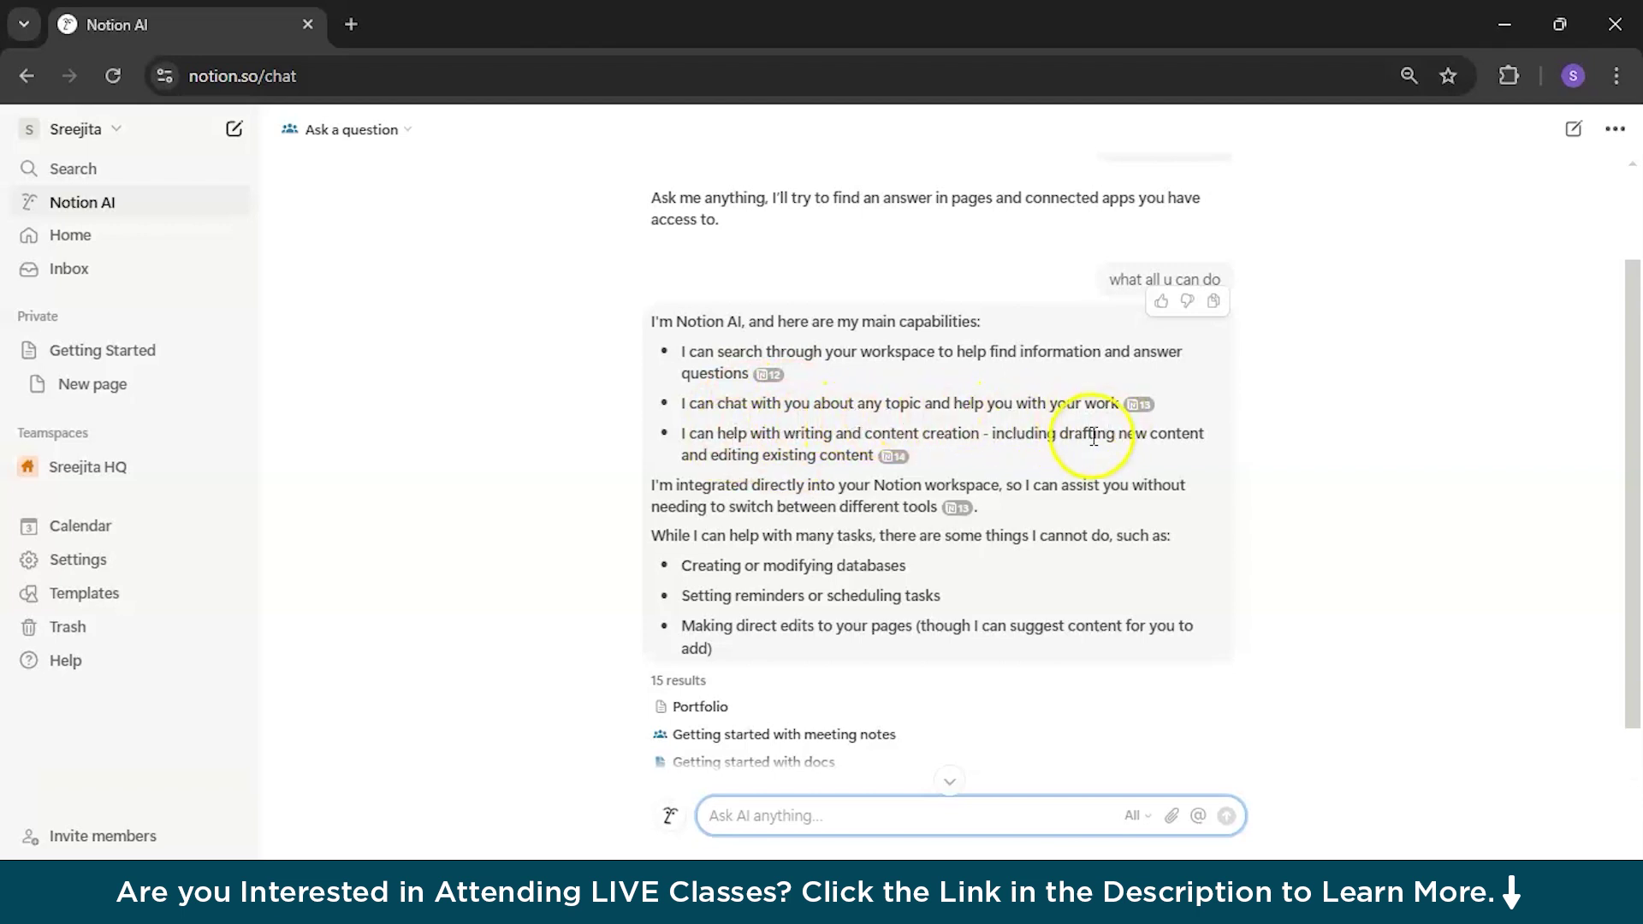
{"action": "scroll", "coordinate": [759, 551], "scroll_direction": "down", "scroll_amount": 1}
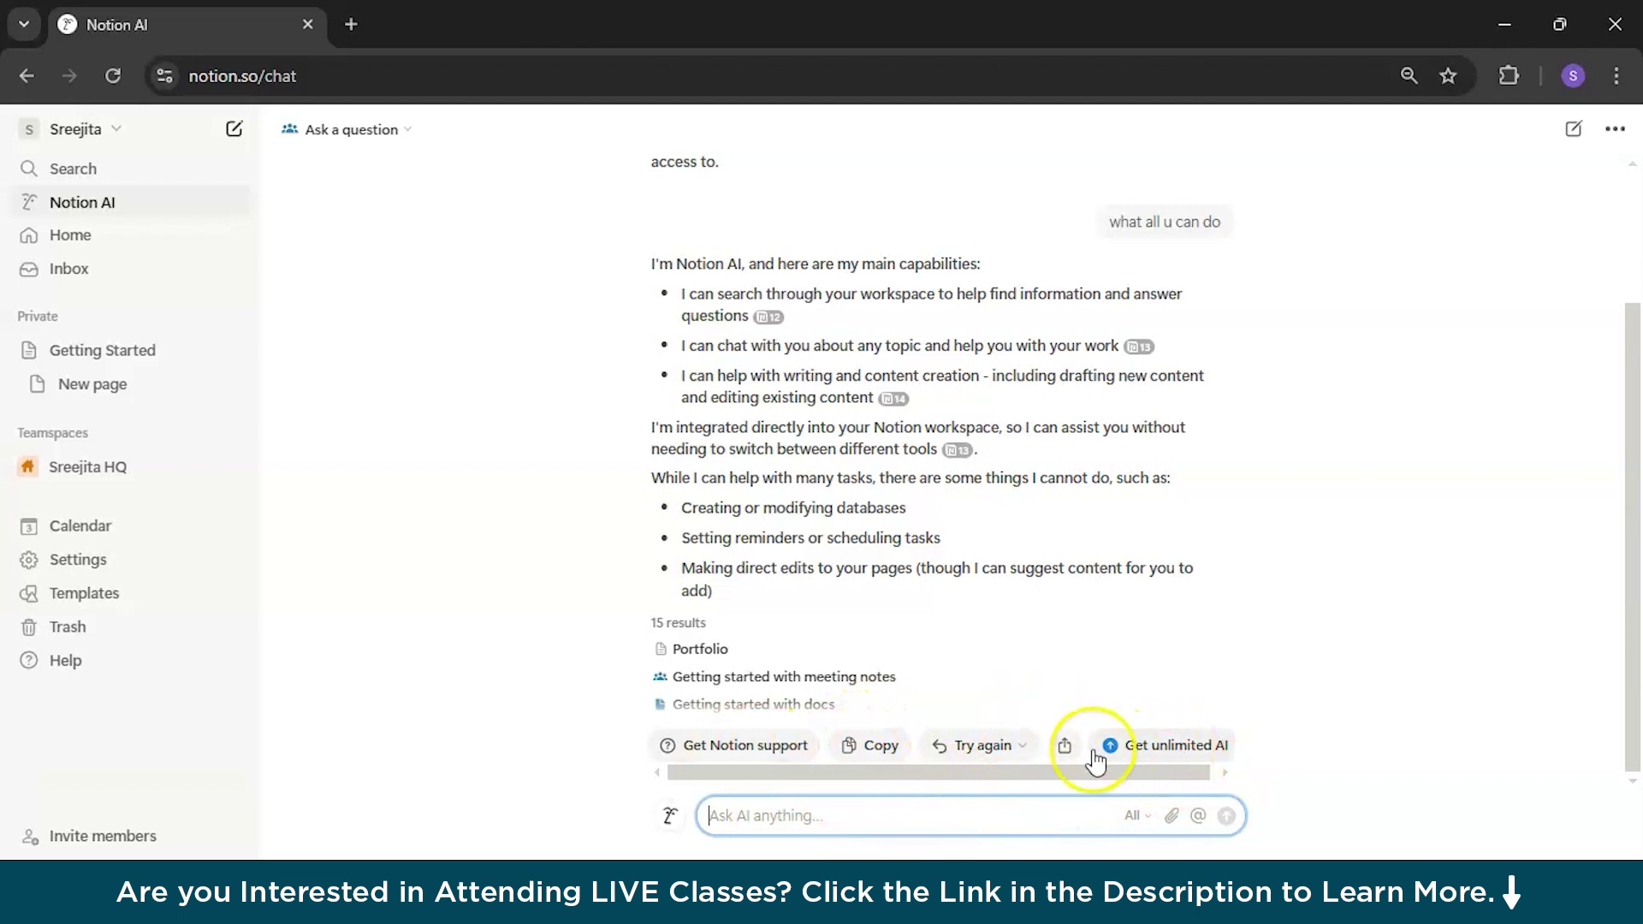
{"action": "scroll", "coordinate": [912, 612], "scroll_direction": "up", "scroll_amount": 3}
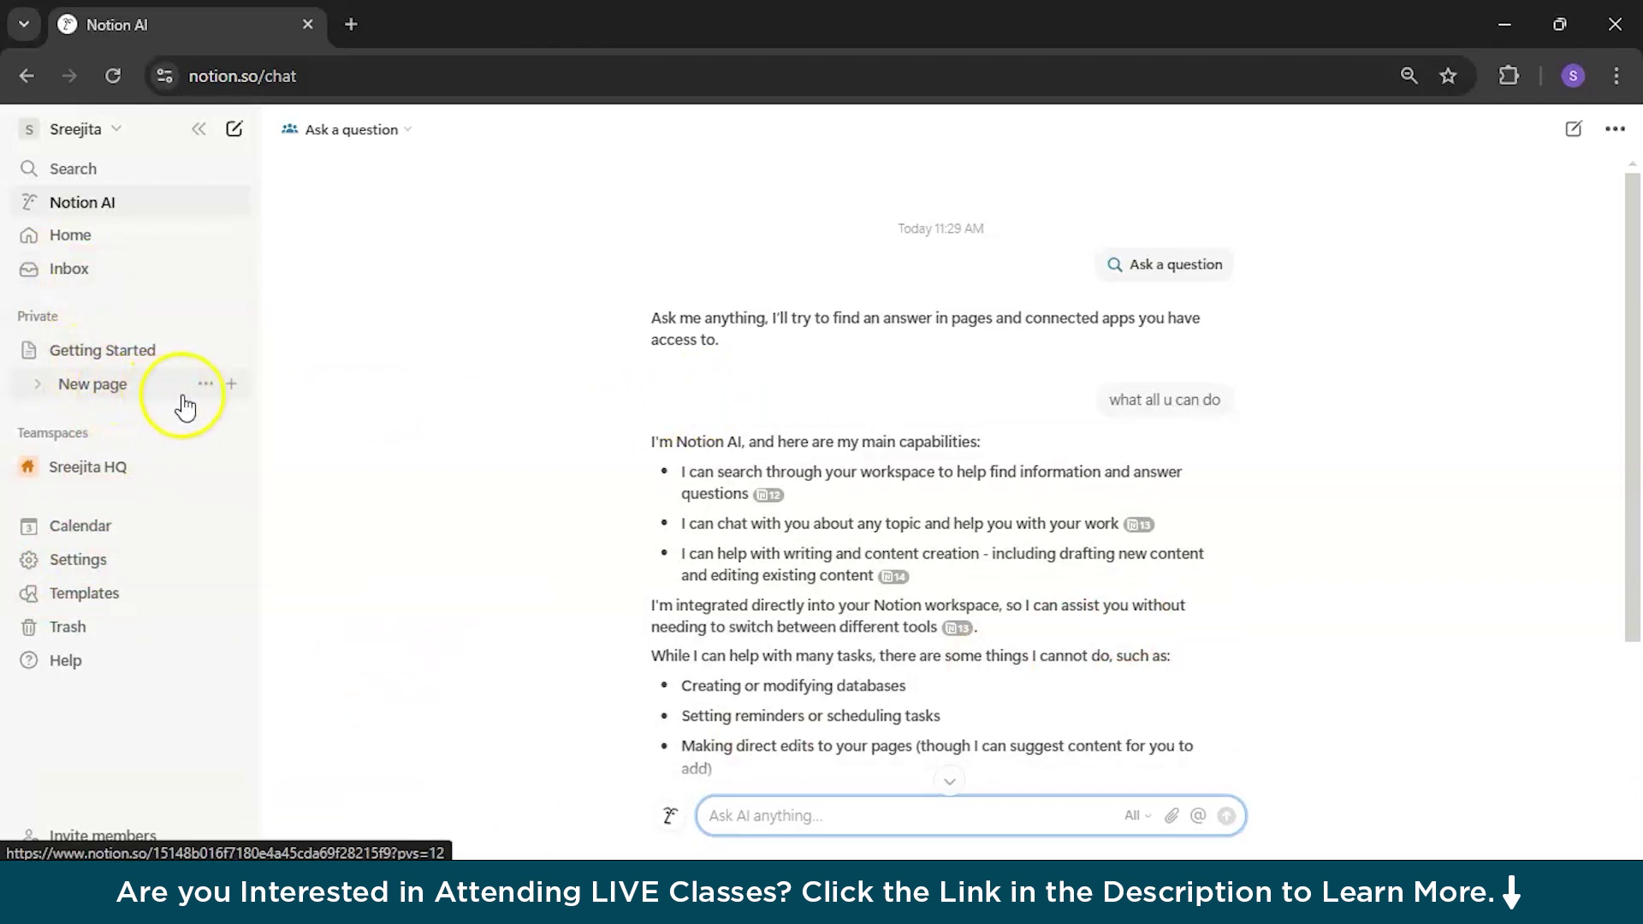
Step: Add an empty sub-page under New page and a page 'Hi, I am [Your Name]' under Getting Started
{"action": "left_click", "coordinate": [231, 385]}
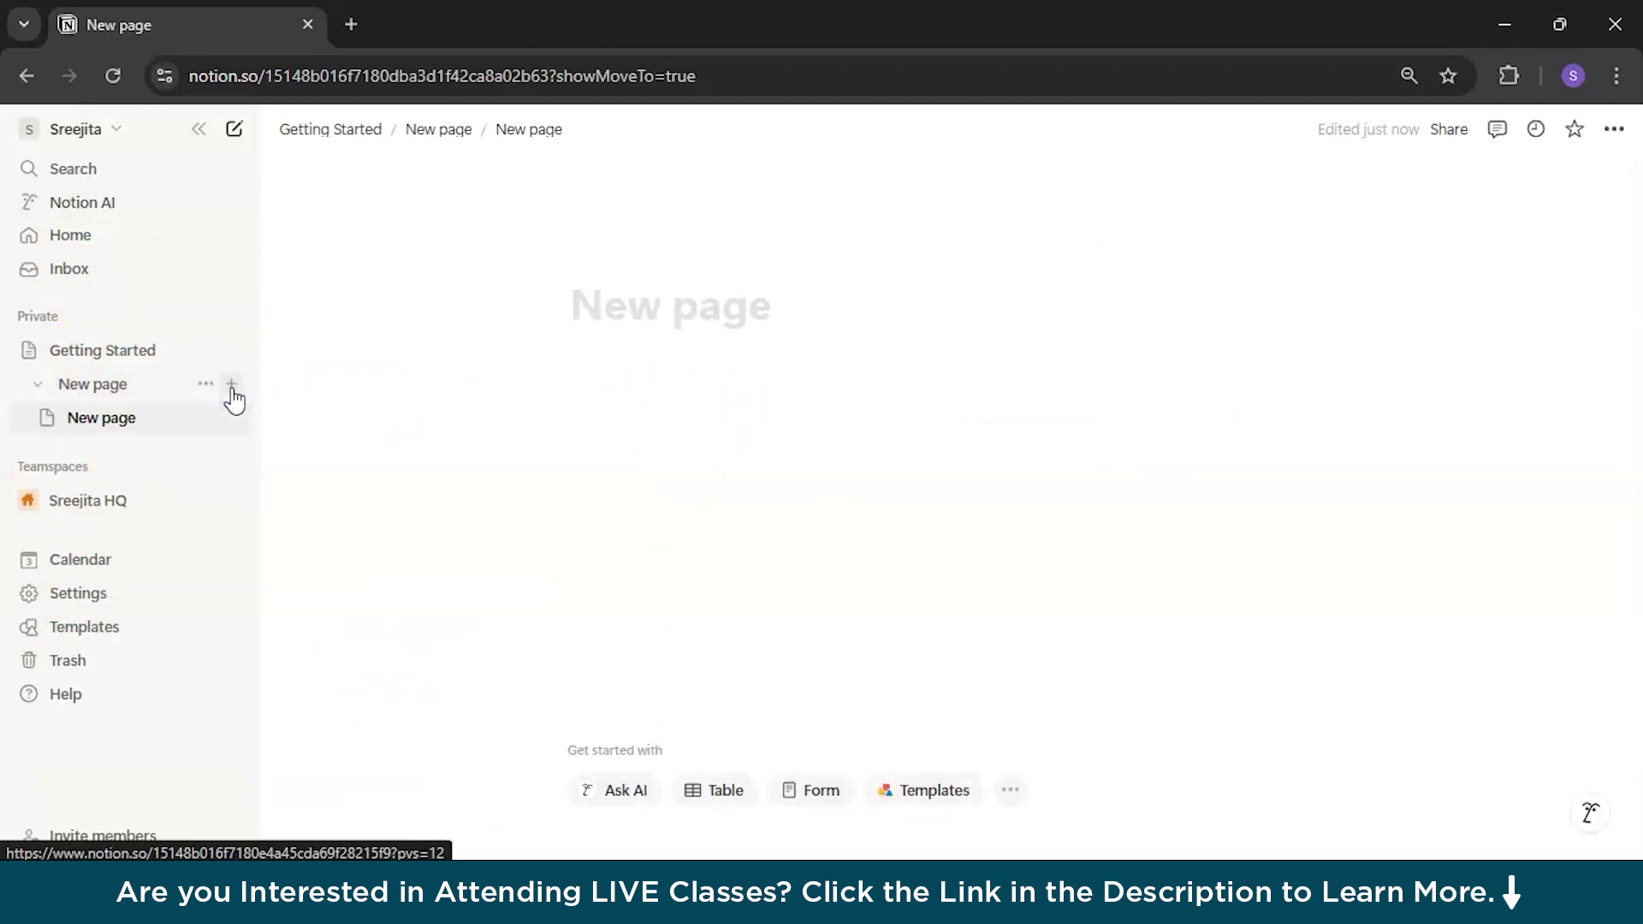
{"action": "left_click", "coordinate": [231, 350]}
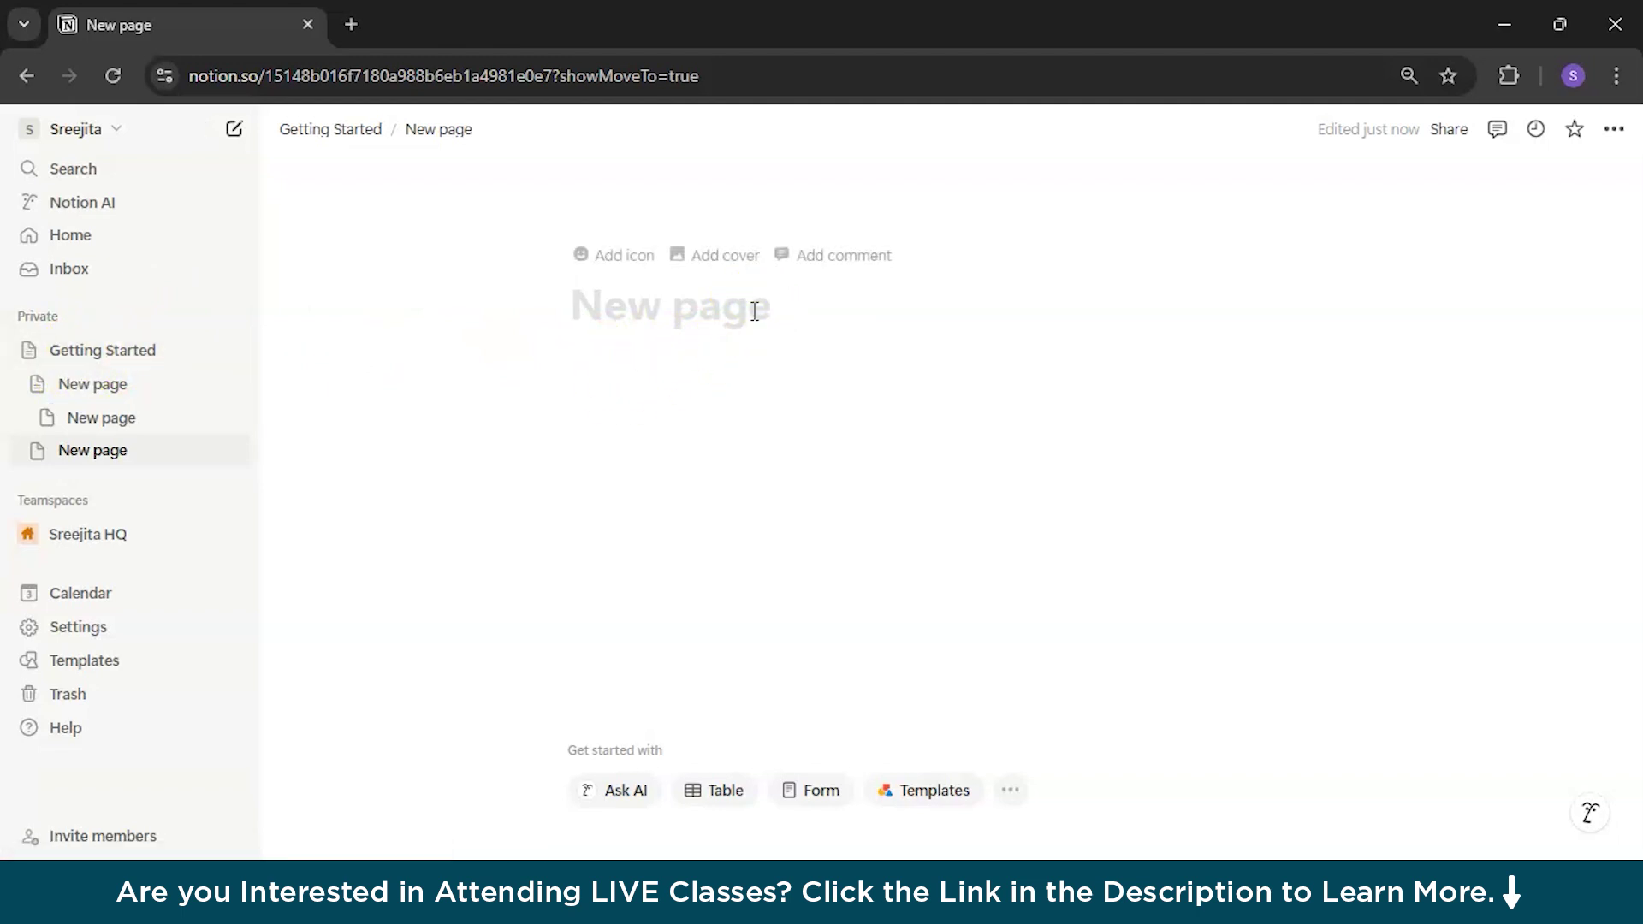
{"action": "type", "text": "Hi"}
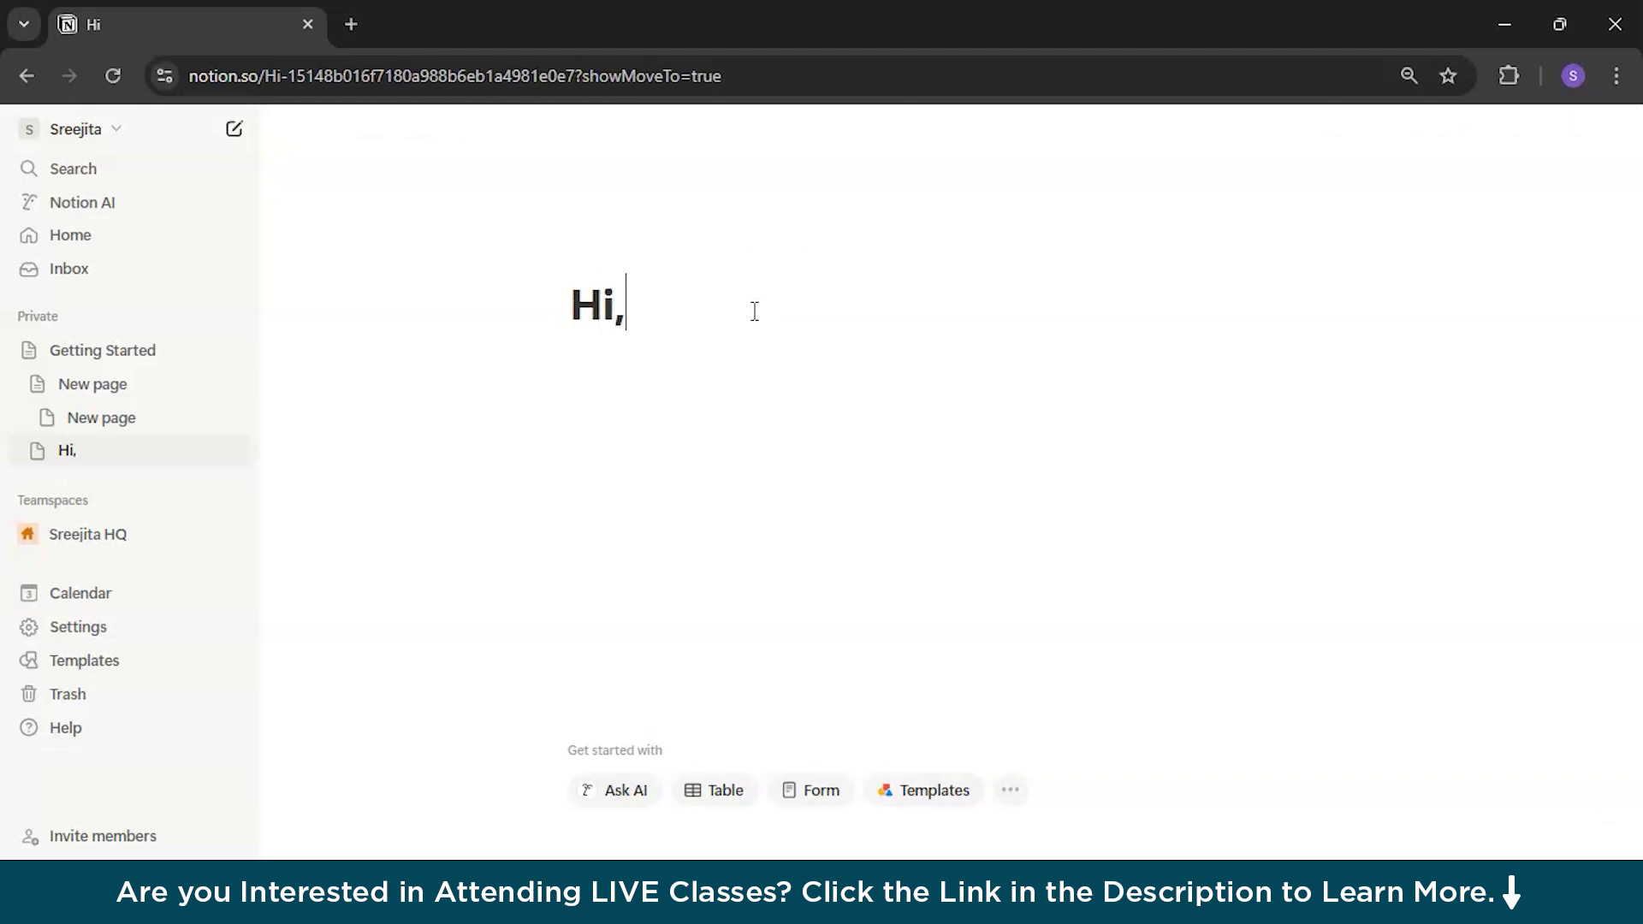
{"action": "type", "text": ", I am [Your Name]"}
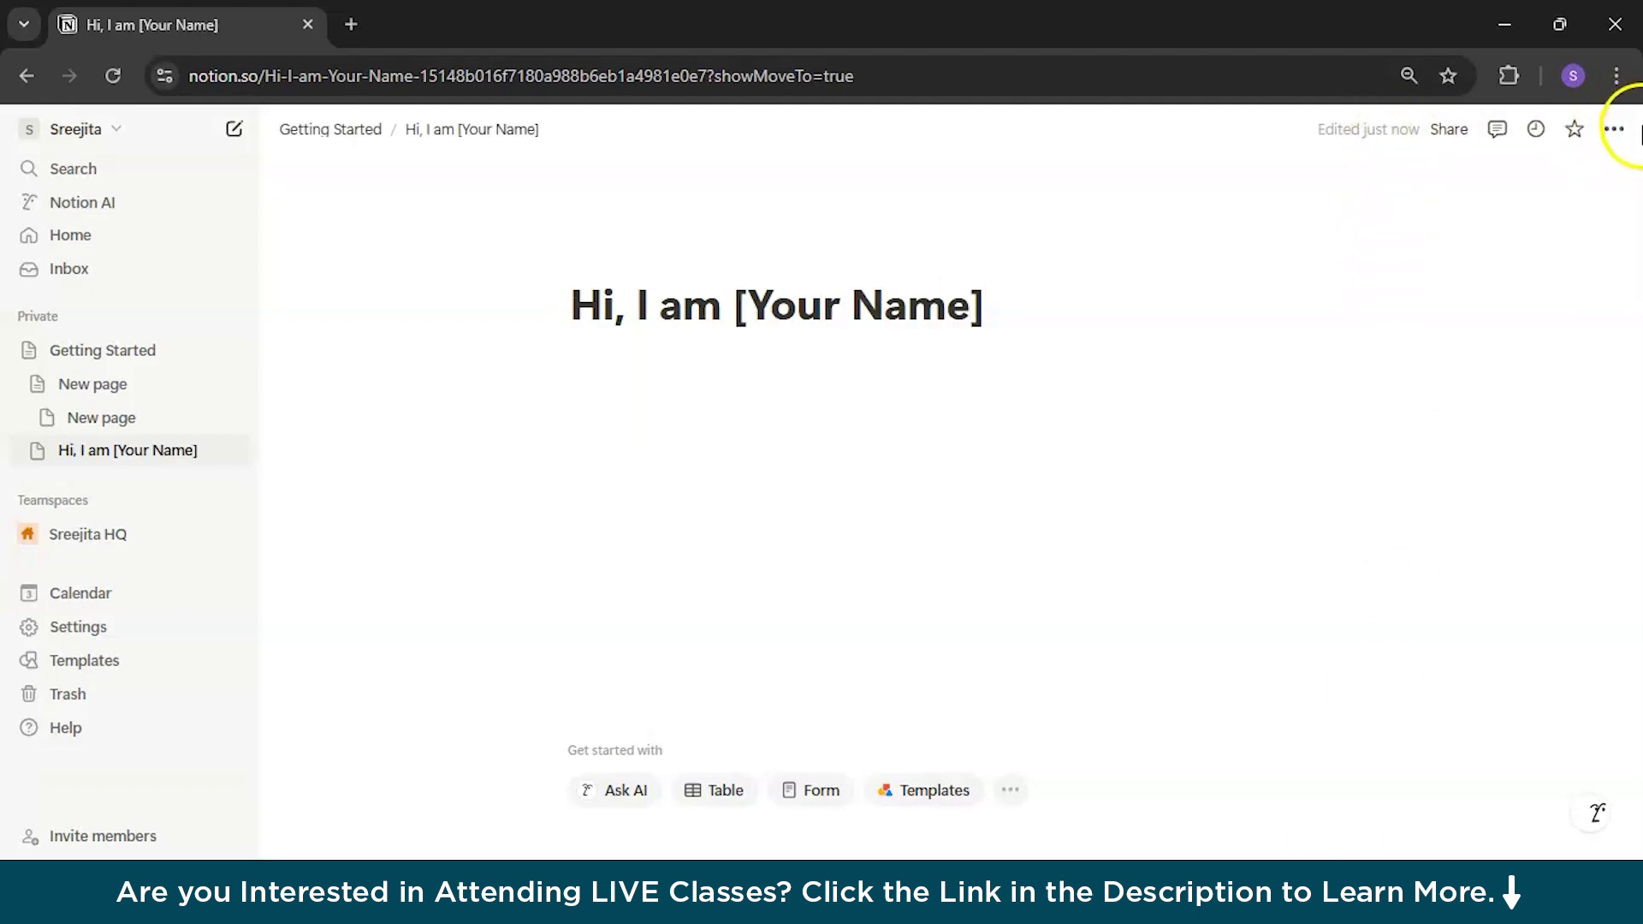
Step: Turn on Small text and Full width for the 'Hi, I am [Your Name]' page
{"action": "left_click", "coordinate": [1619, 134]}
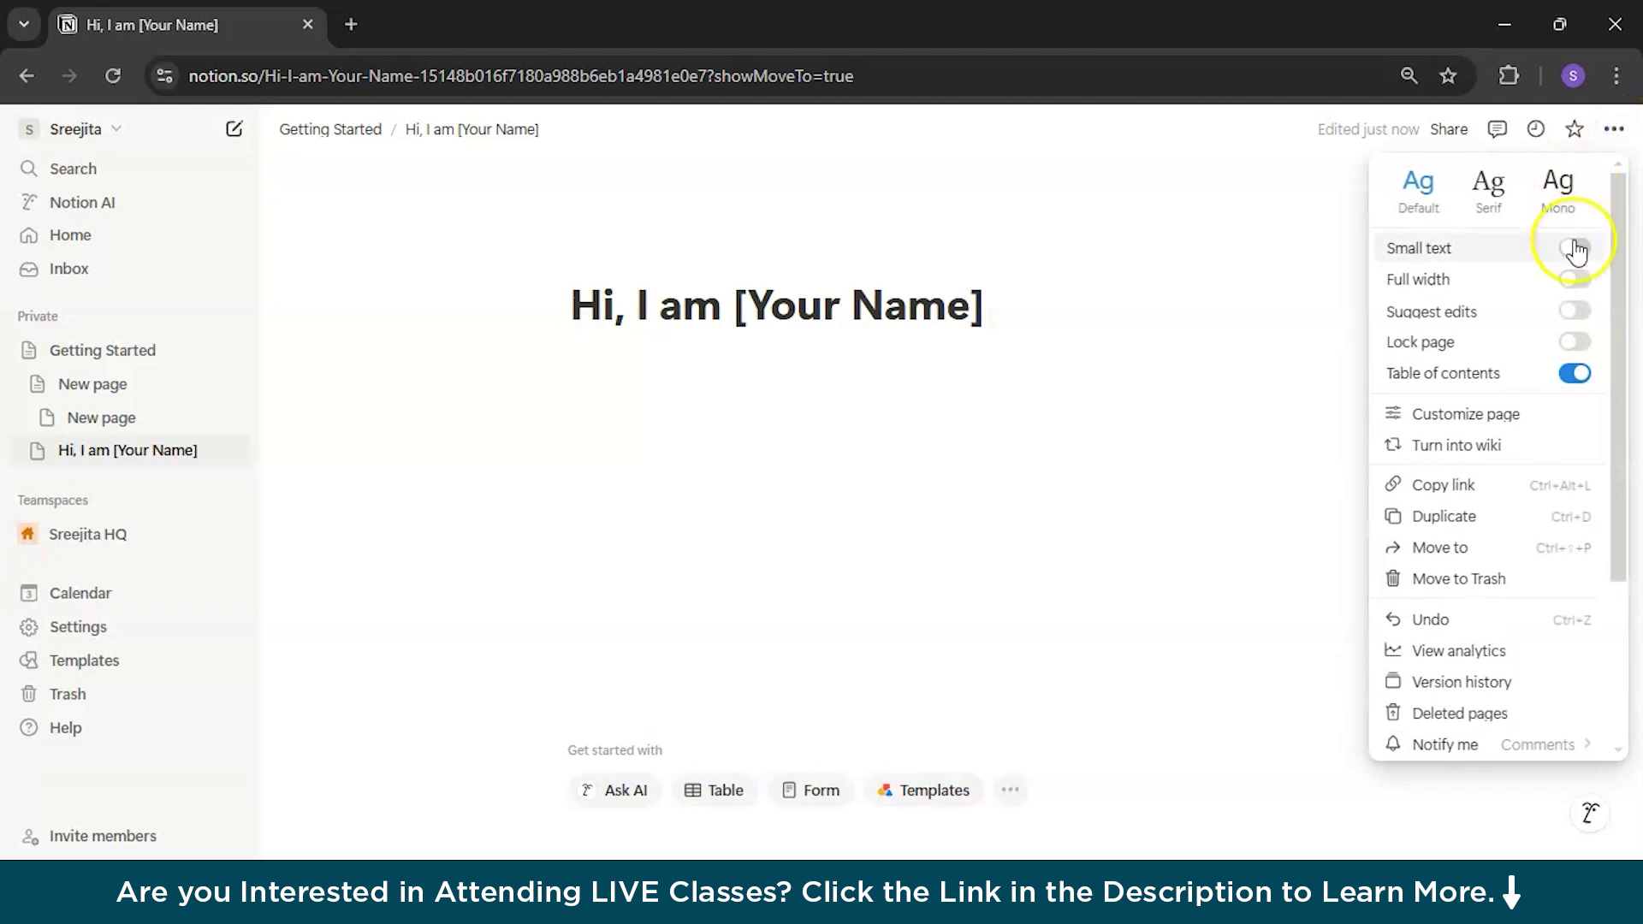
{"action": "left_click", "coordinate": [1575, 249]}
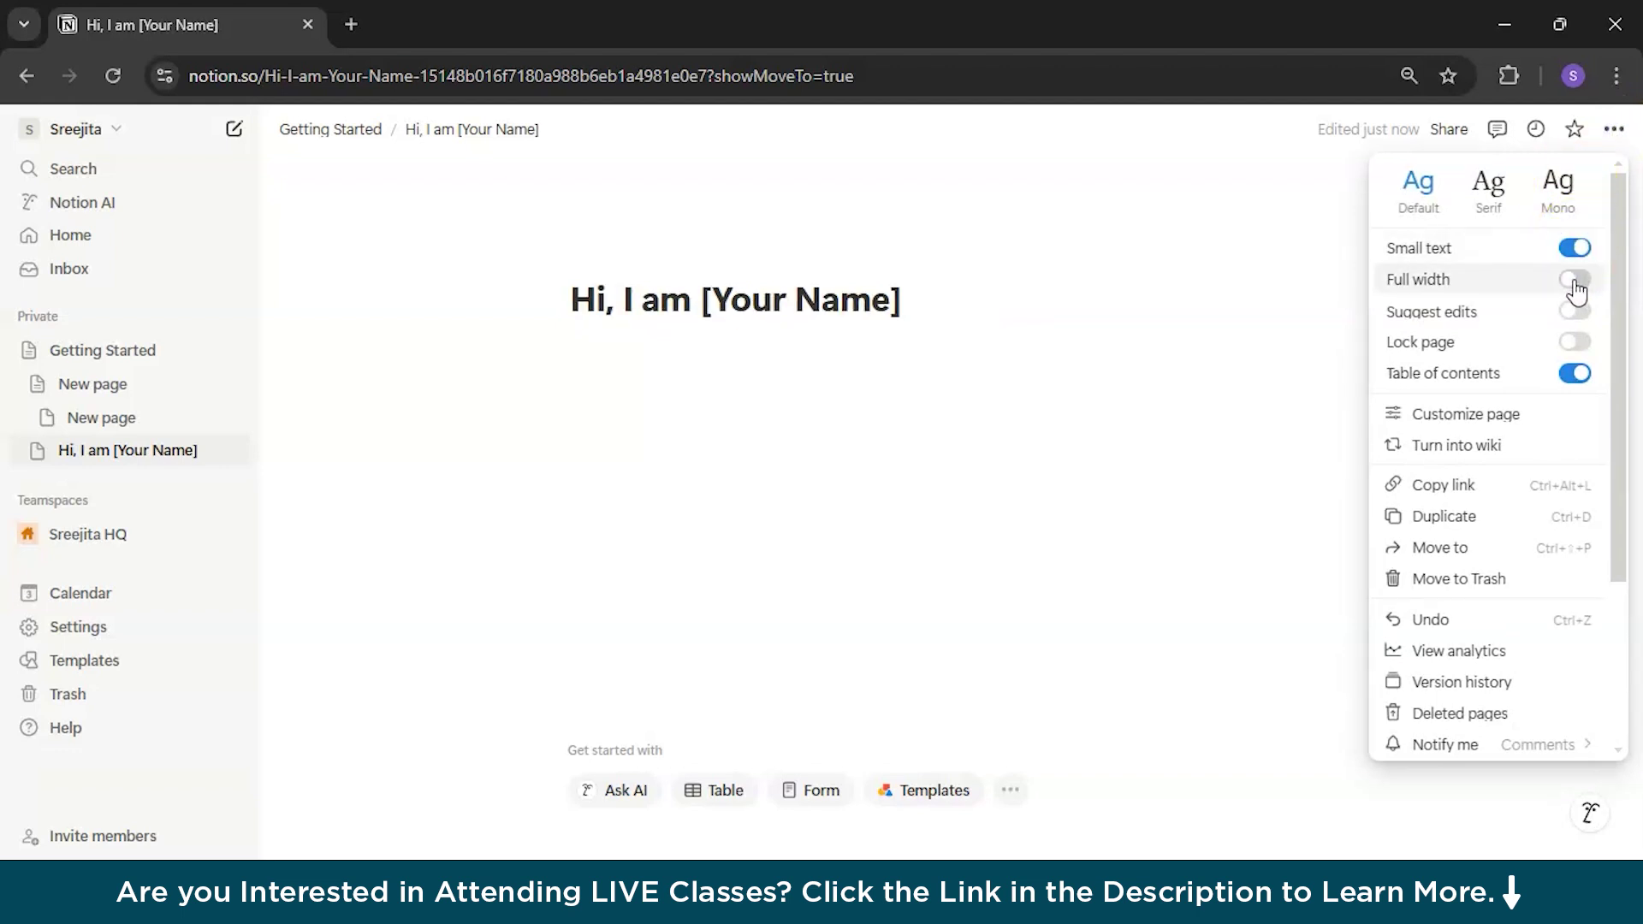
{"action": "left_click", "coordinate": [1573, 280]}
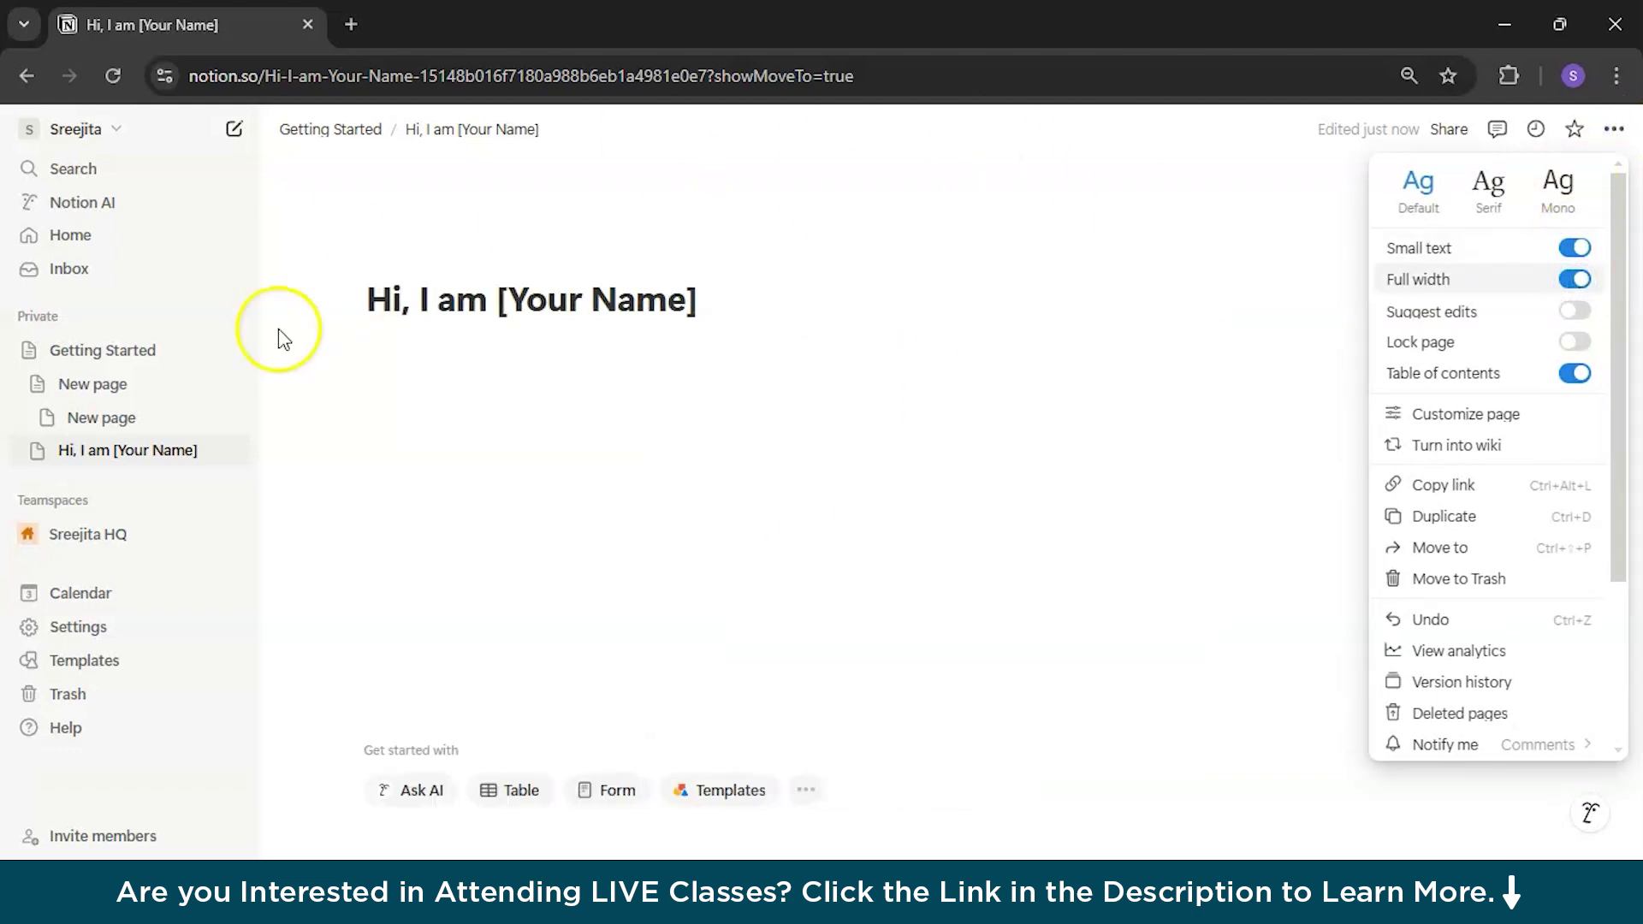
{"action": "left_click", "coordinate": [999, 509]}
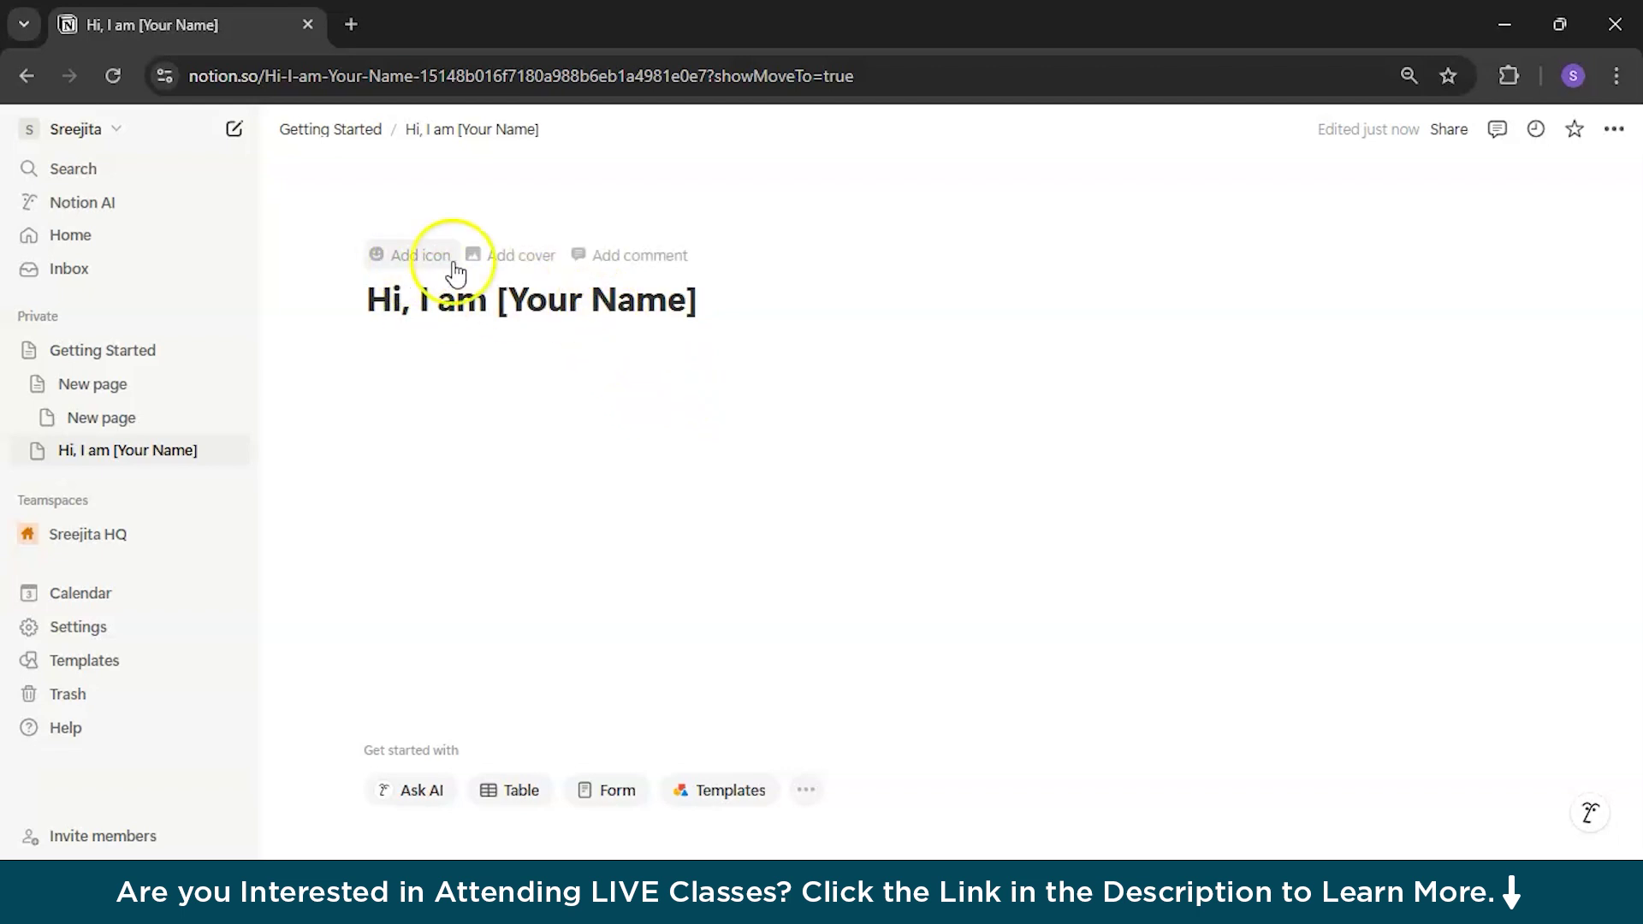
Step: Set an Unsplash photo from a 'Mountains' search as the page cover
{"action": "left_click", "coordinate": [510, 256]}
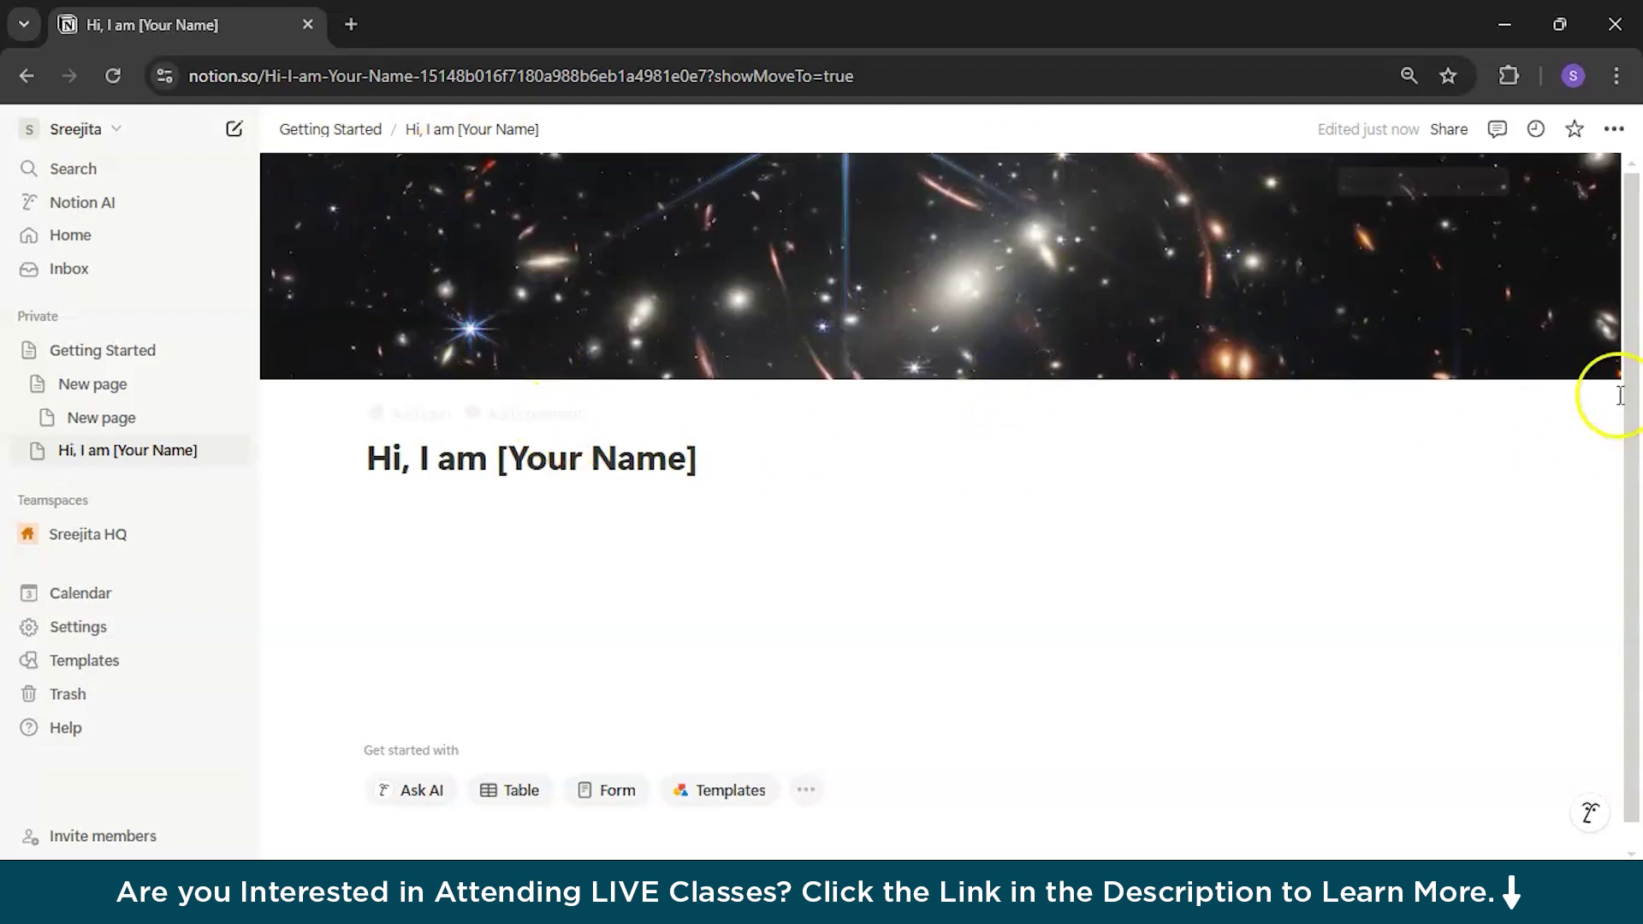
{"action": "left_click", "coordinate": [1390, 195]}
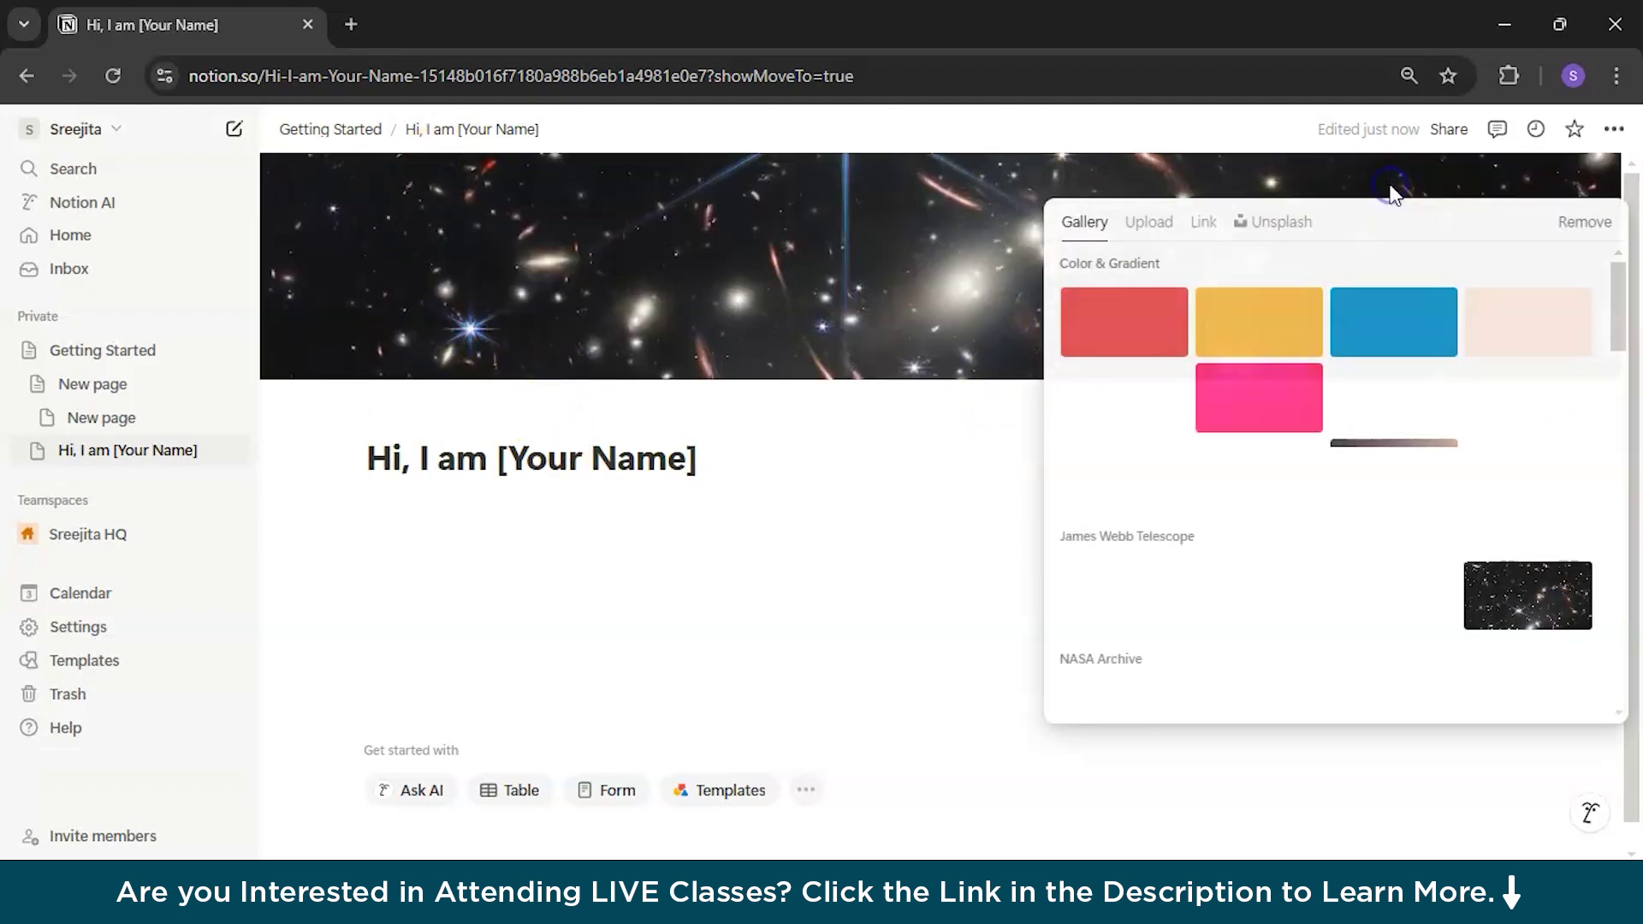
{"action": "left_click", "coordinate": [1289, 237]}
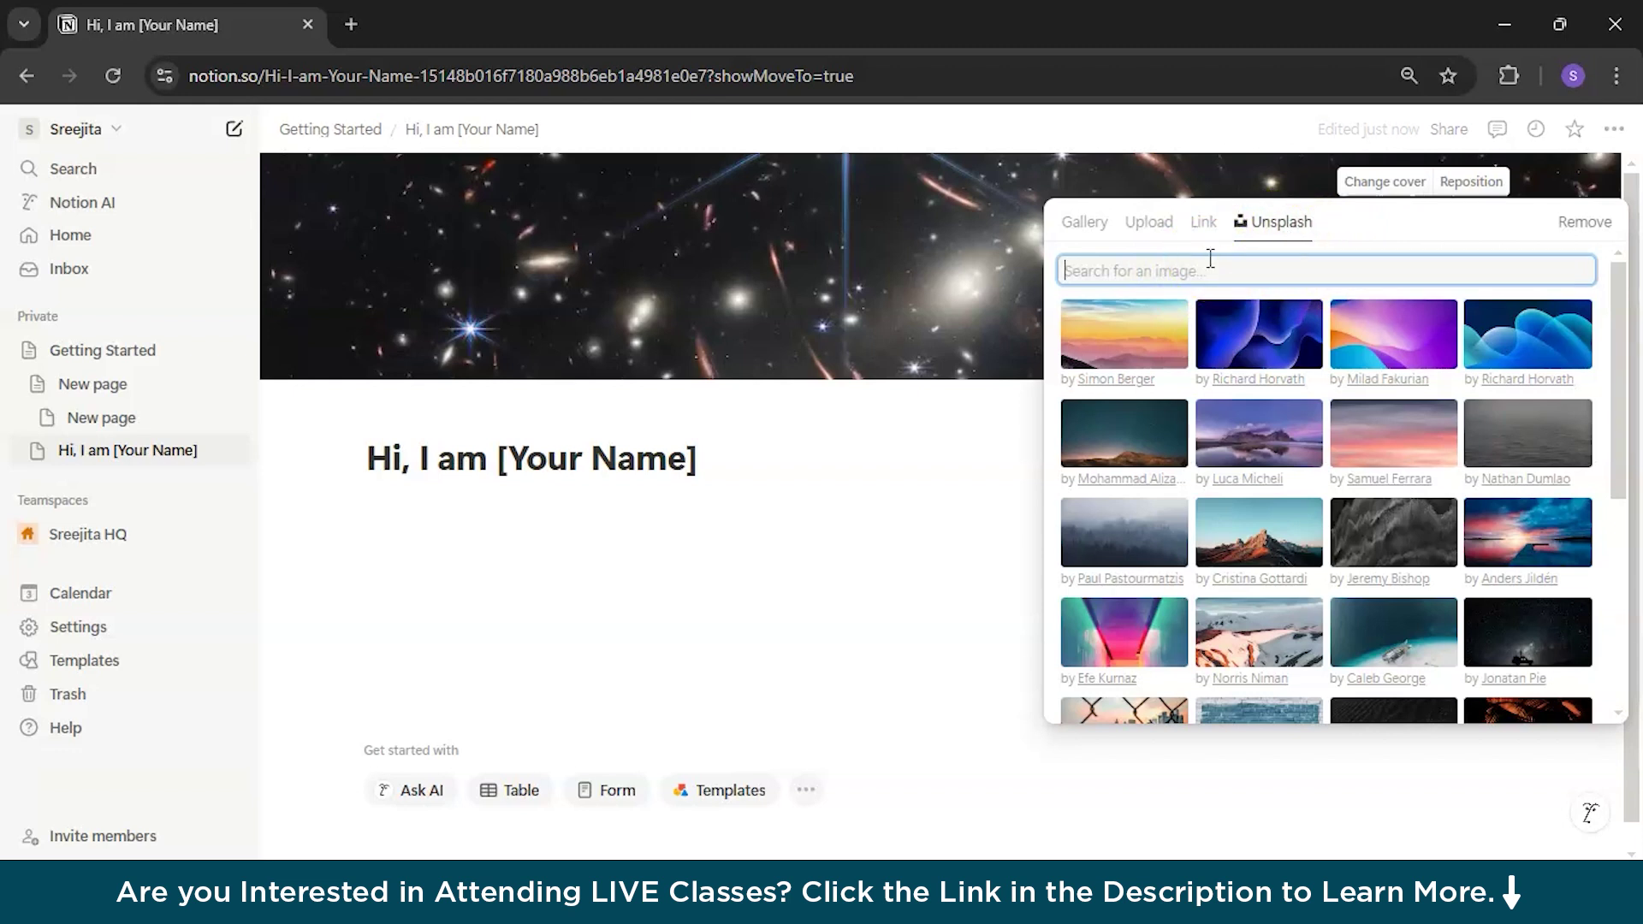
{"action": "type", "text": "Mountain"}
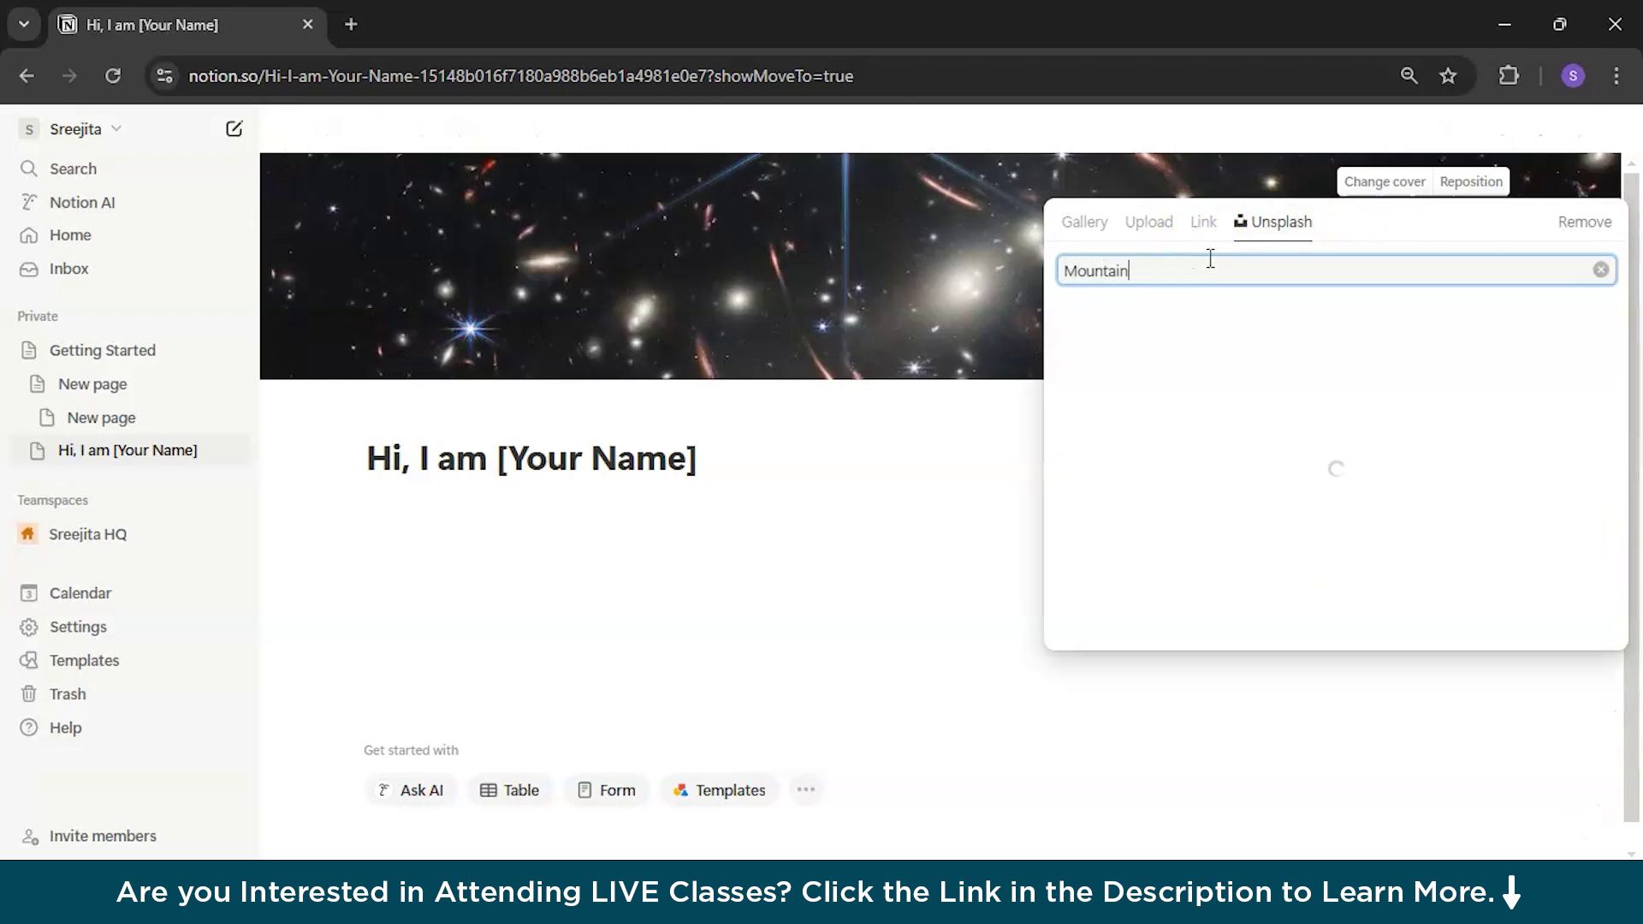
{"action": "scroll", "coordinate": [1437, 368], "scroll_direction": "down", "scroll_amount": 3}
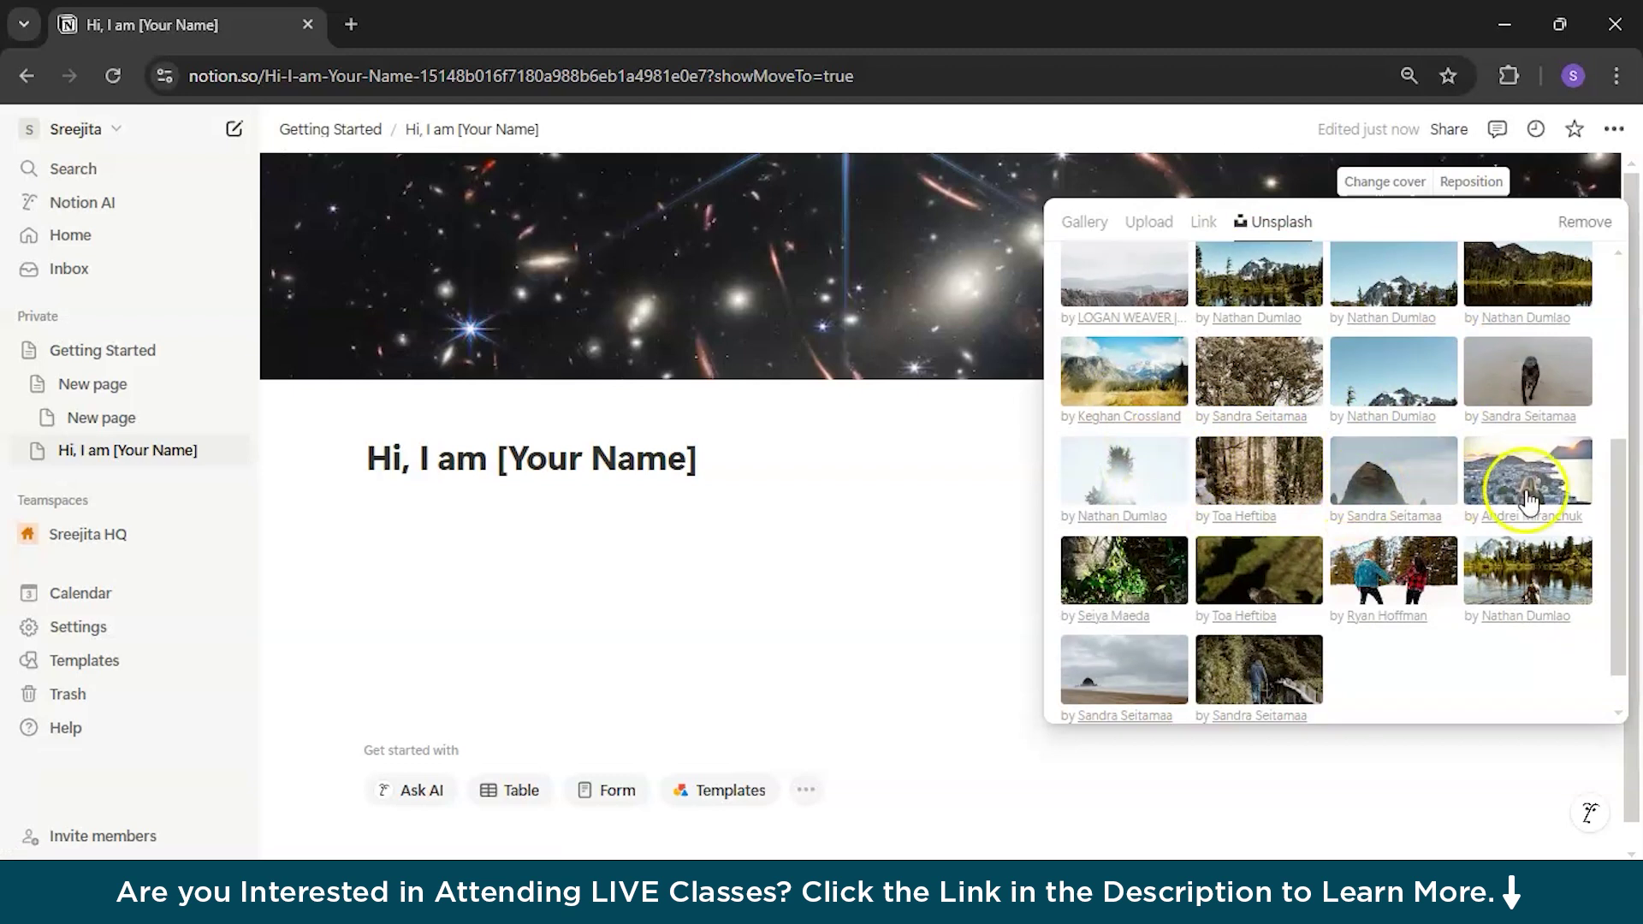
{"action": "type", "text": "s"}
{"action": "left_click", "coordinate": [1497, 349]}
{"action": "left_click", "coordinate": [1556, 182]}
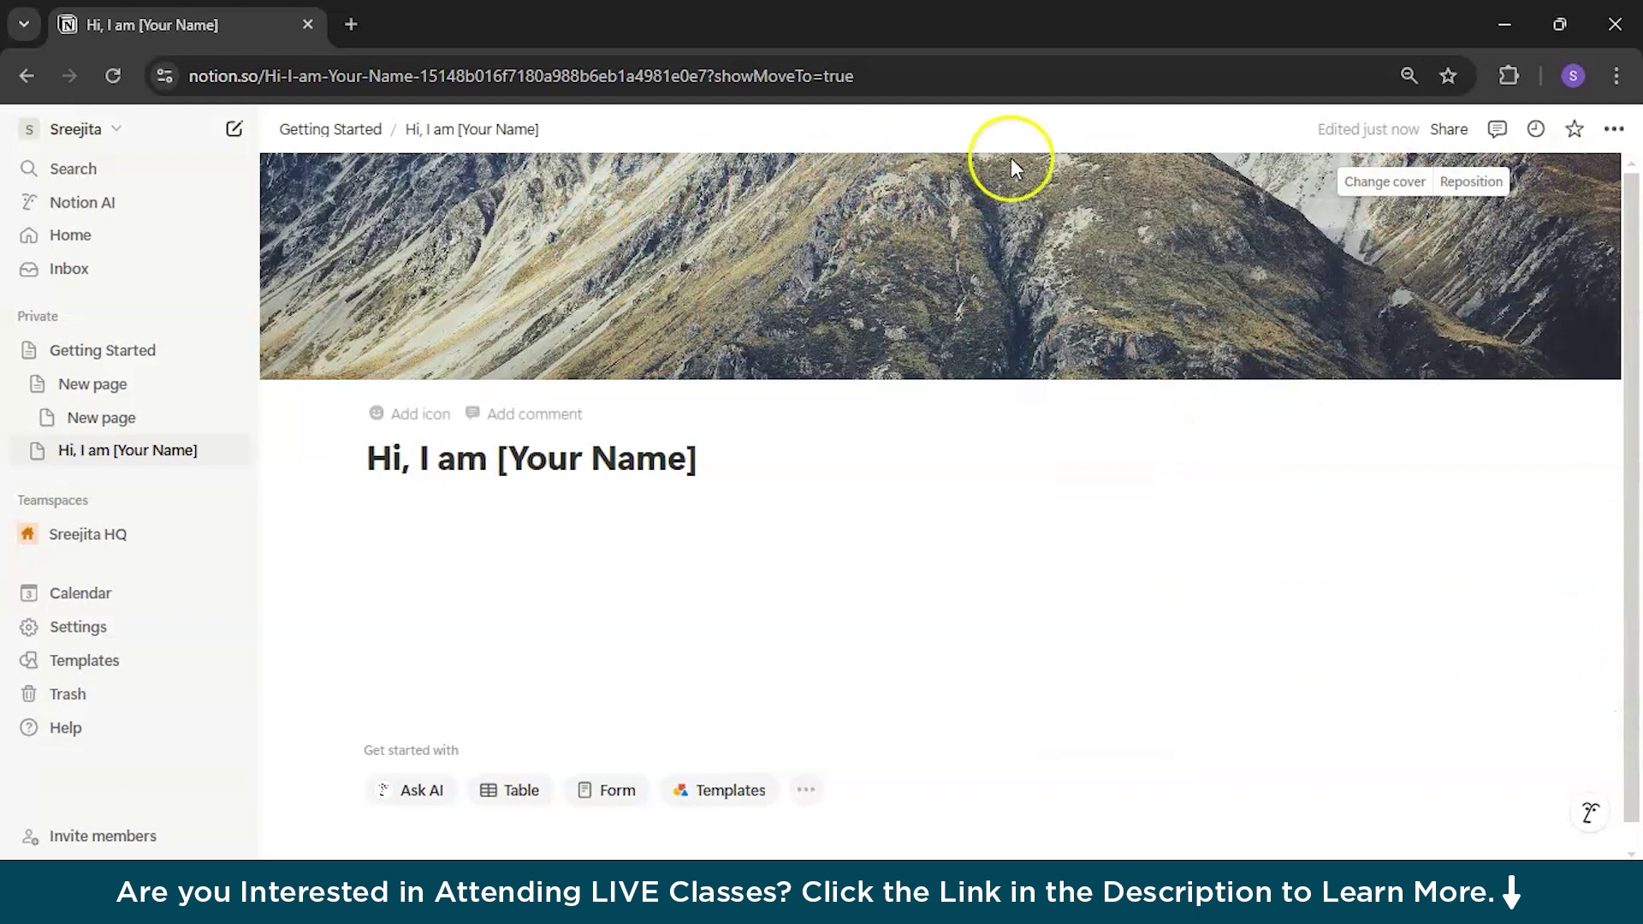
Step: Reposition the cover so the snowy peaks show, and save the position
{"action": "left_click", "coordinate": [1468, 183]}
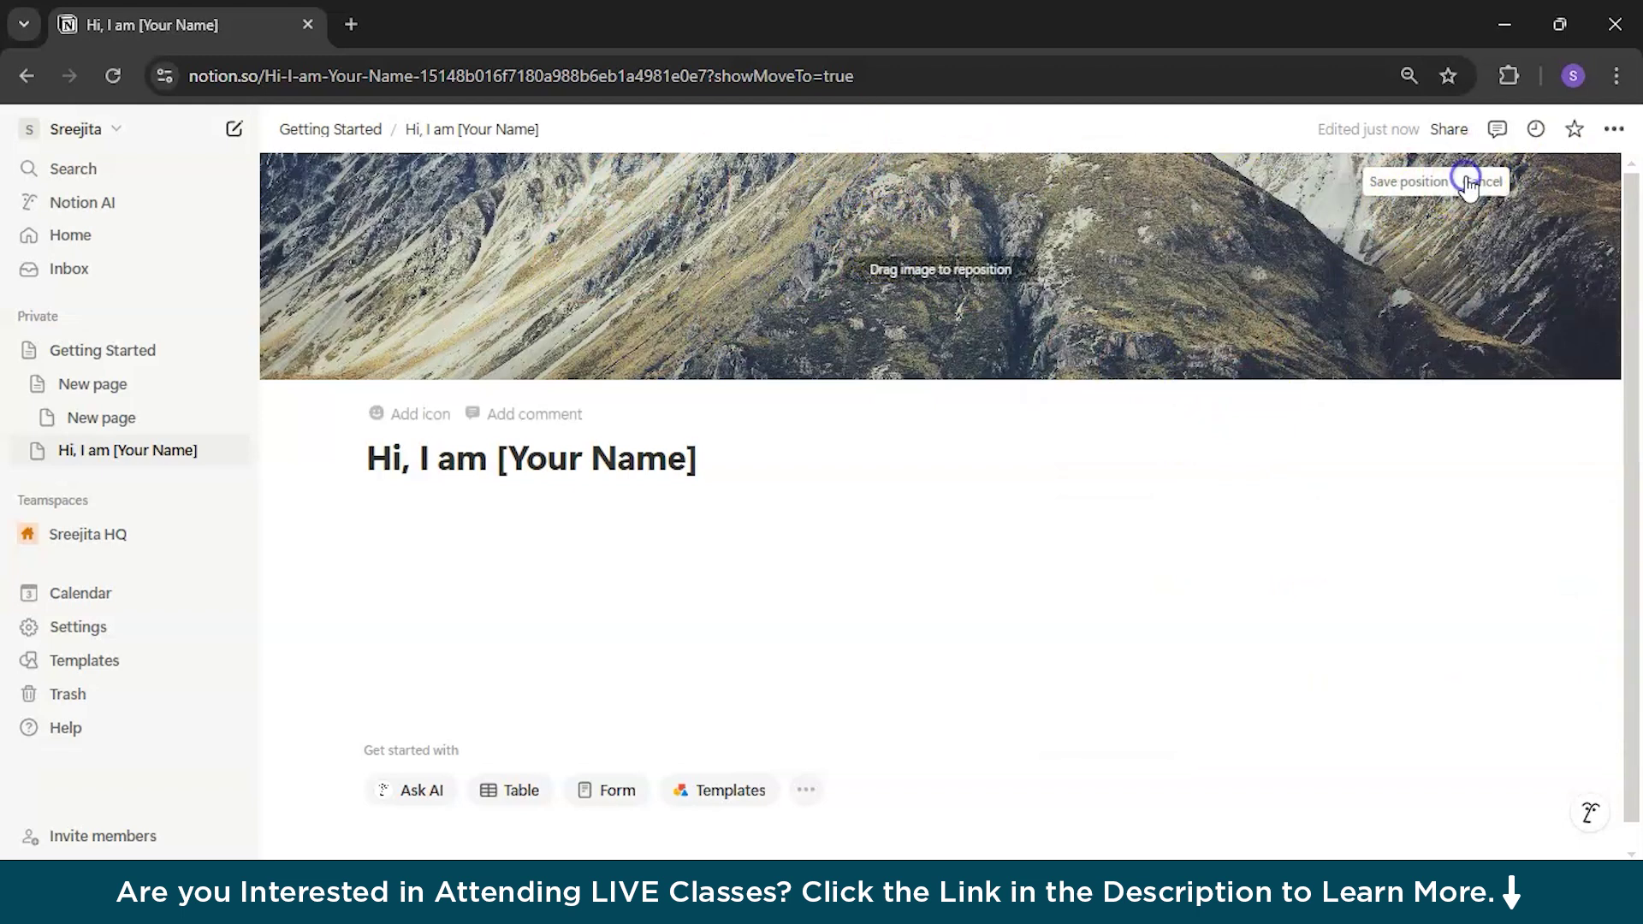
{"action": "left_click_drag", "start_coordinate": [979, 261], "coordinate": [968, 535]}
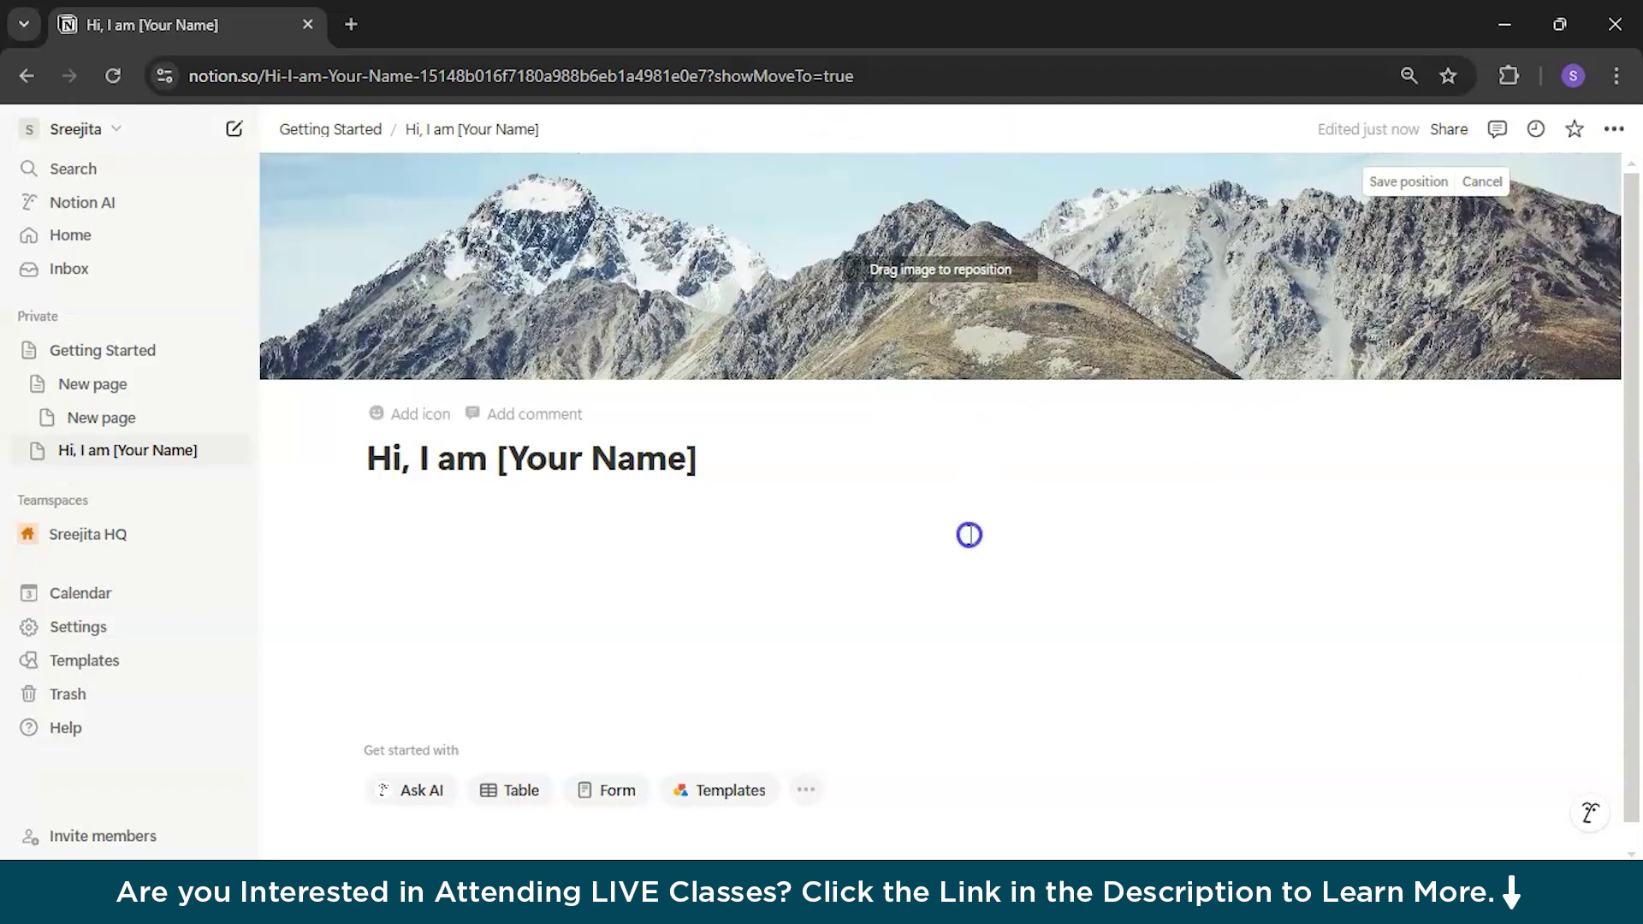
{"action": "left_click", "coordinate": [1408, 182]}
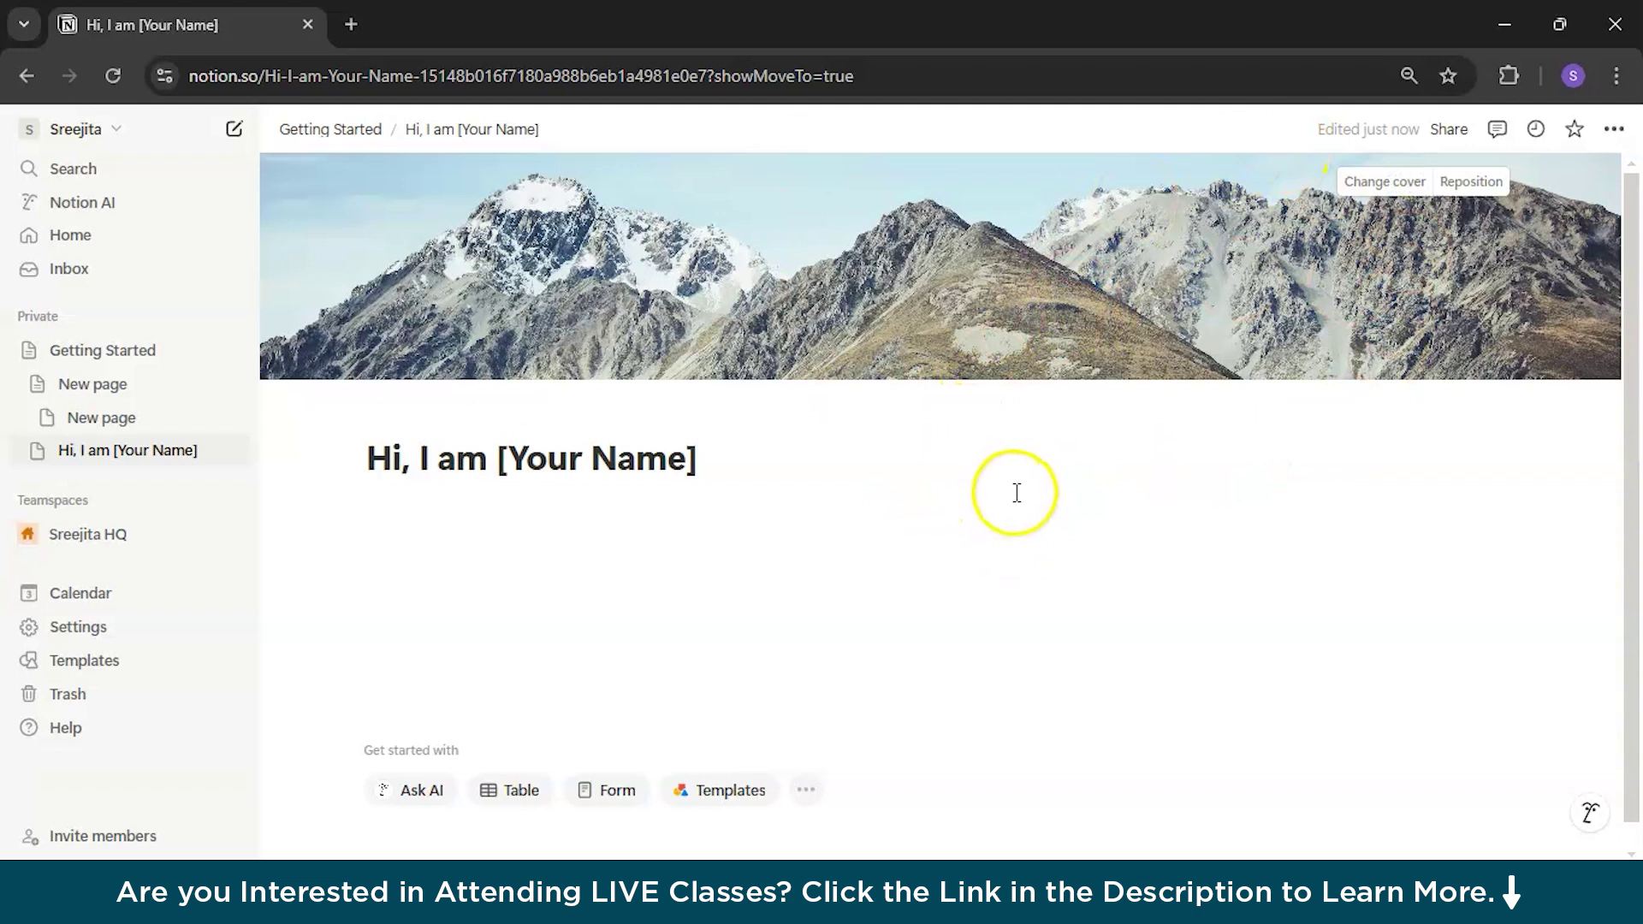
Step: Add a Heading 1 'Title/Position' below the page title, with an empty paragraph after it
{"action": "left_click", "coordinate": [644, 686]}
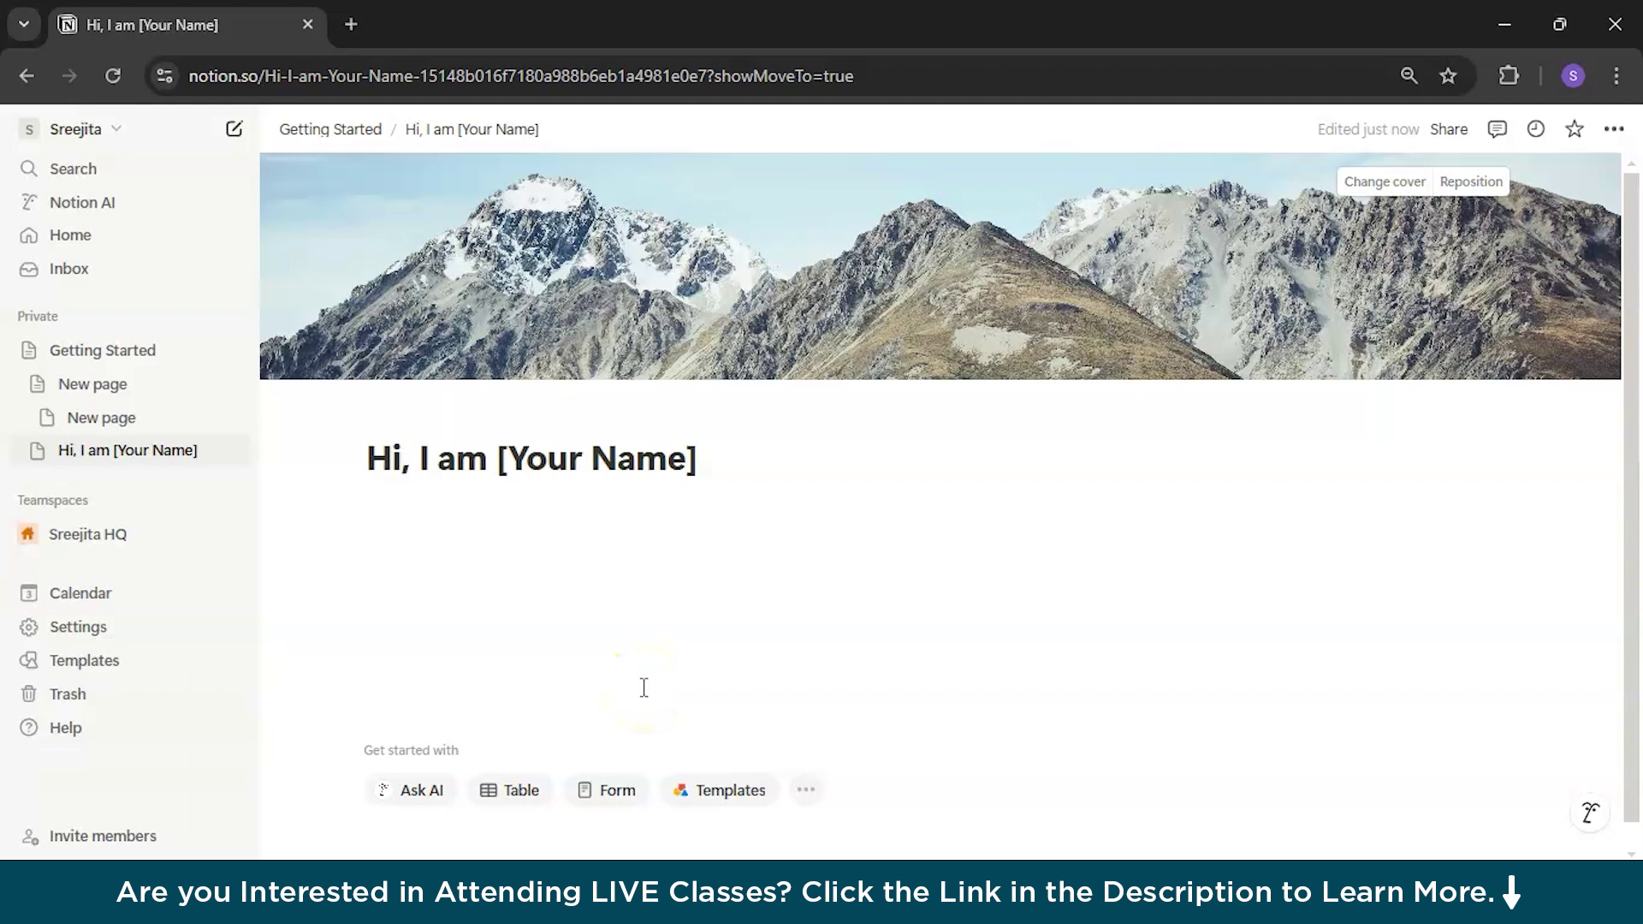
{"action": "left_click", "coordinate": [721, 452]}
{"action": "key", "text": "Return"}
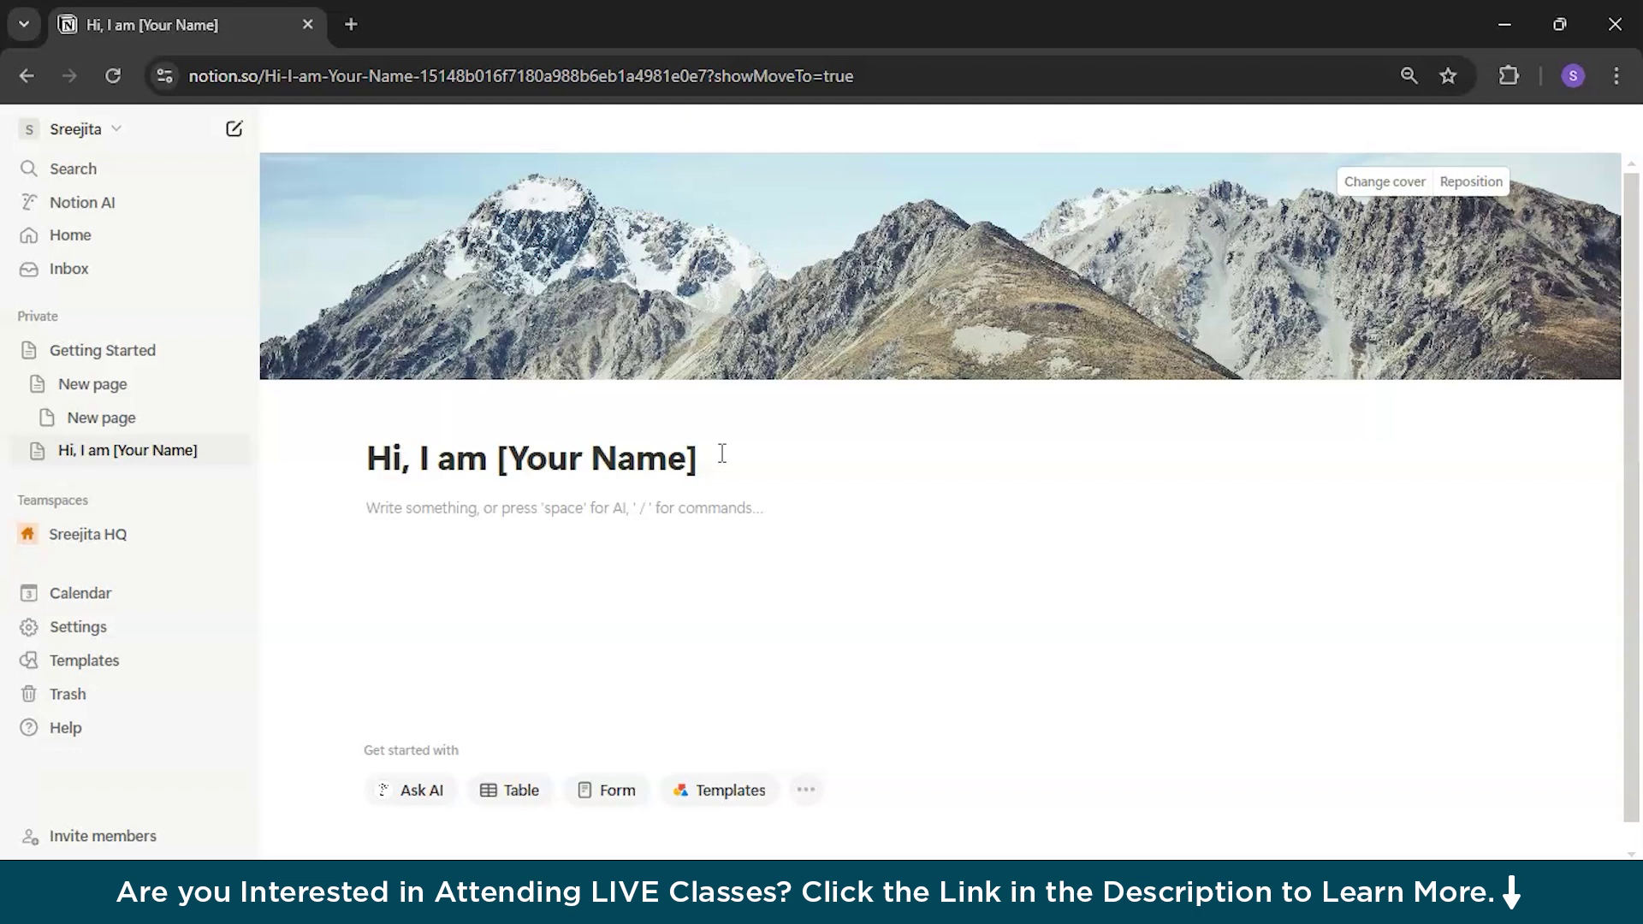
{"action": "type", "text": "/"}
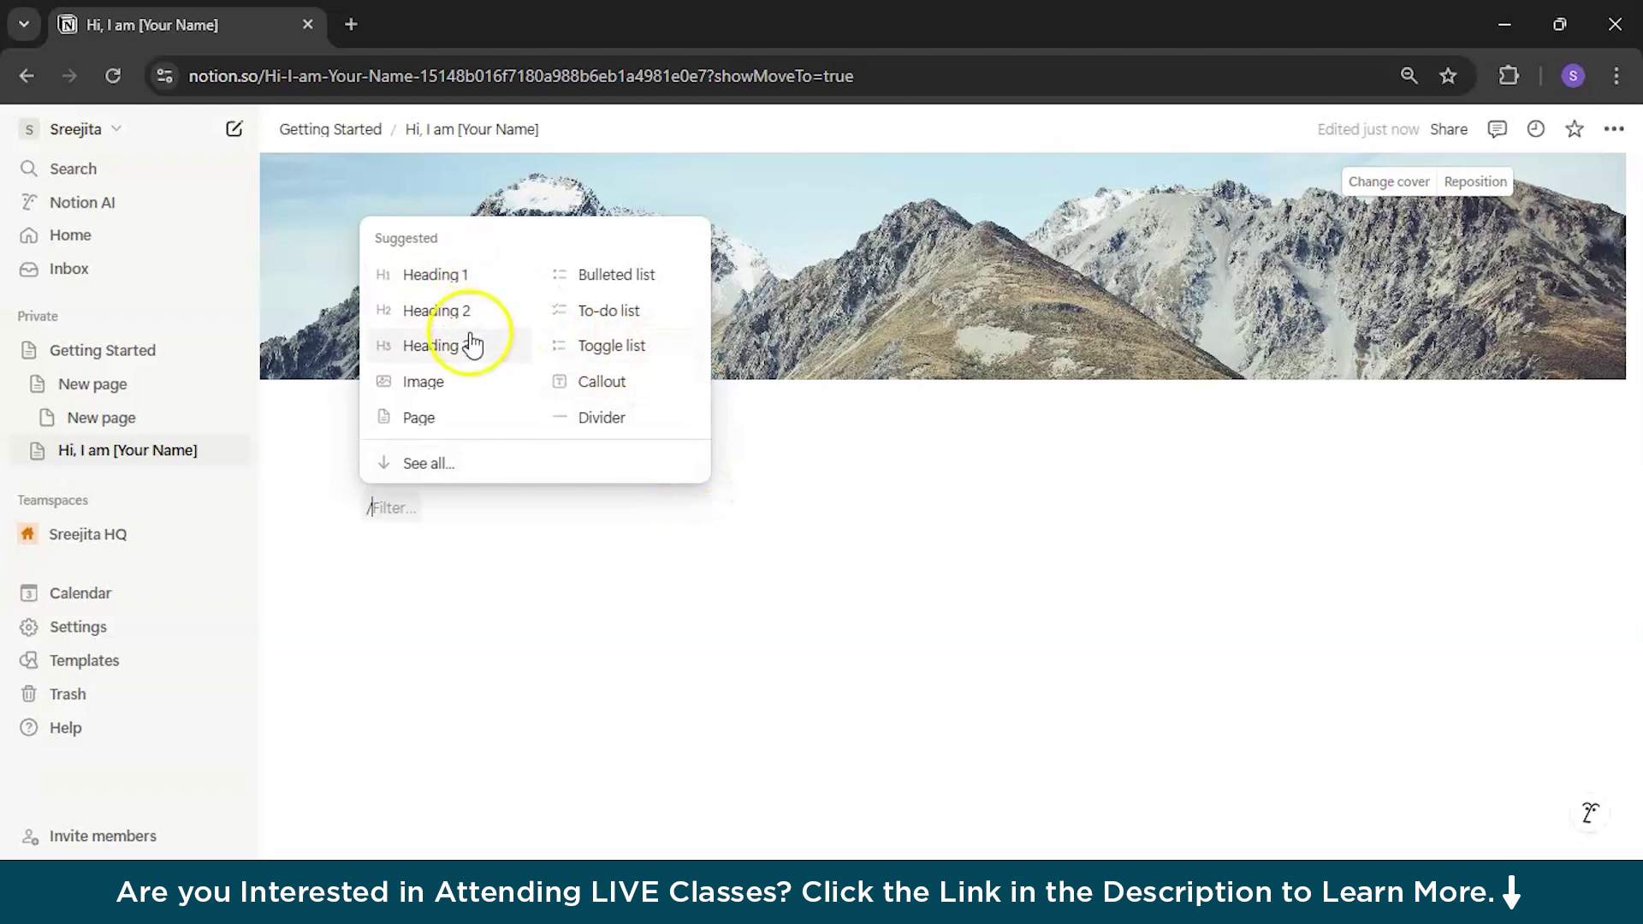
{"action": "left_click", "coordinate": [467, 275]}
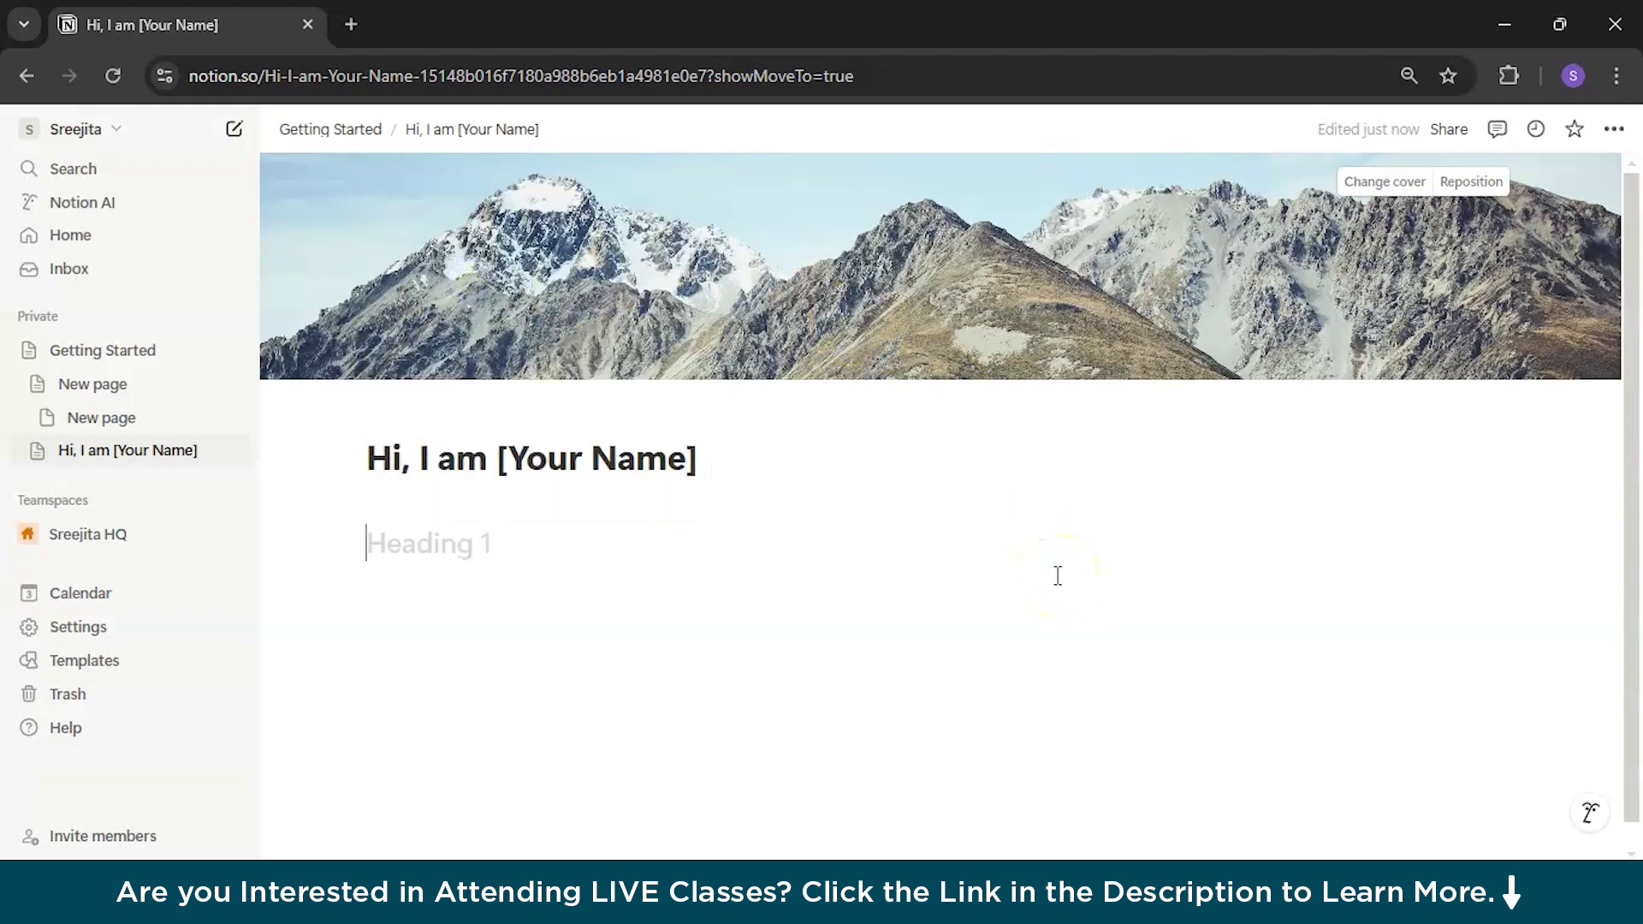
{"action": "type", "text": "Title/Position"}
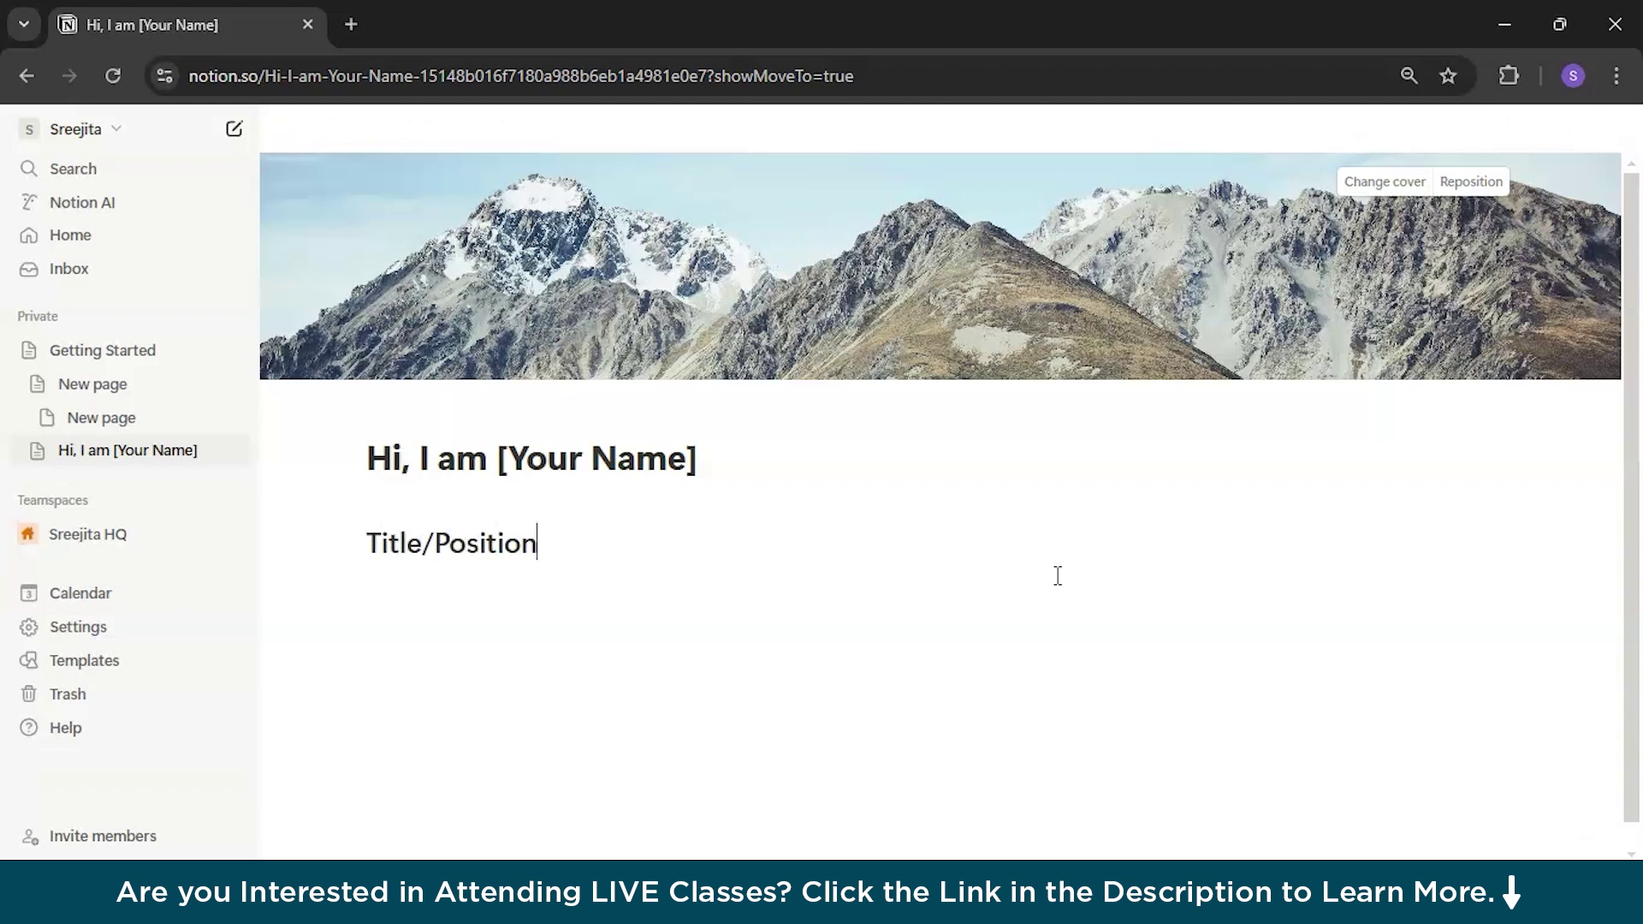
{"action": "key", "text": "Return"}
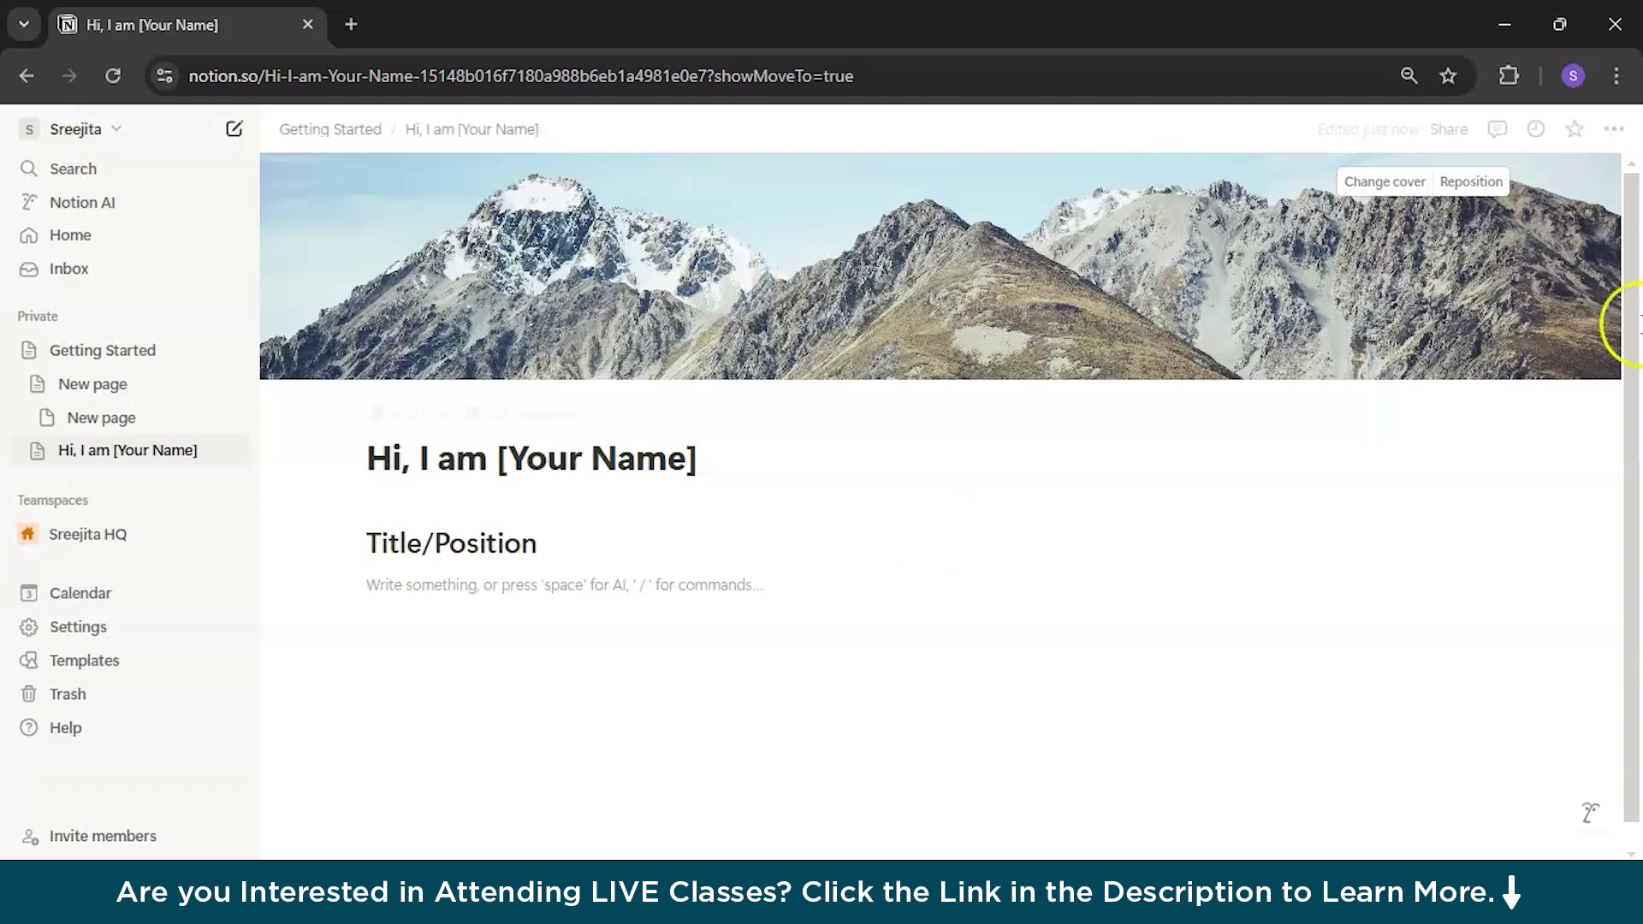
Step: In a new Chrome tab, search Google for 'lorem ipsum text' and open lipsum.com
{"action": "left_click", "coordinate": [352, 24]}
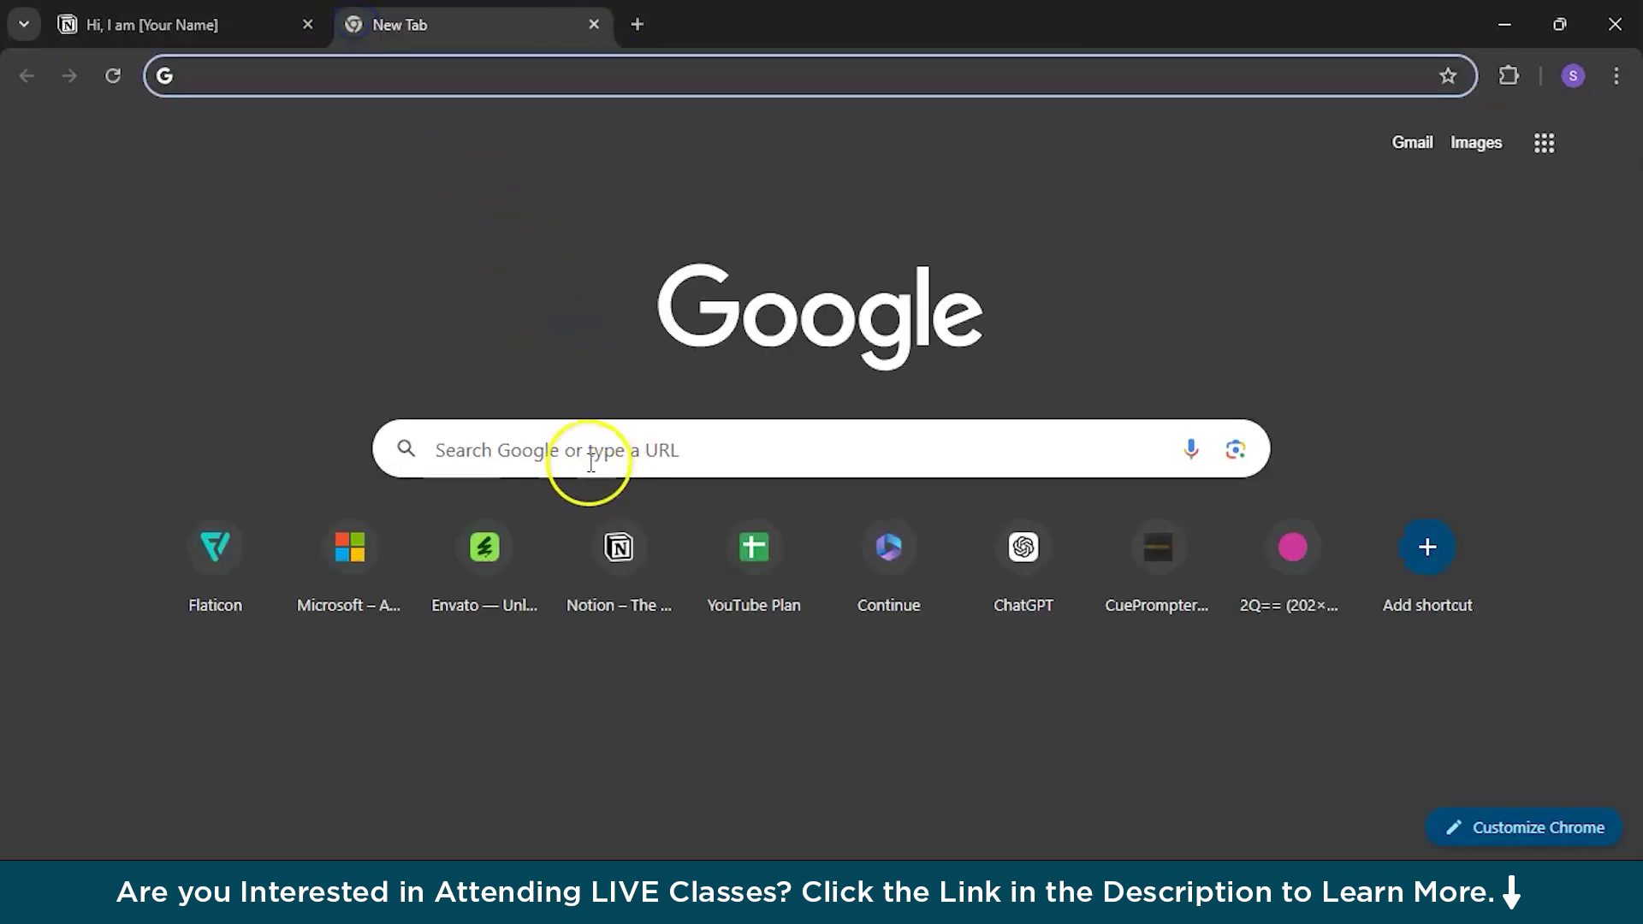
{"action": "left_click", "coordinate": [582, 450]}
{"action": "type", "text": "lore"}
{"action": "left_click", "coordinate": [616, 504]}
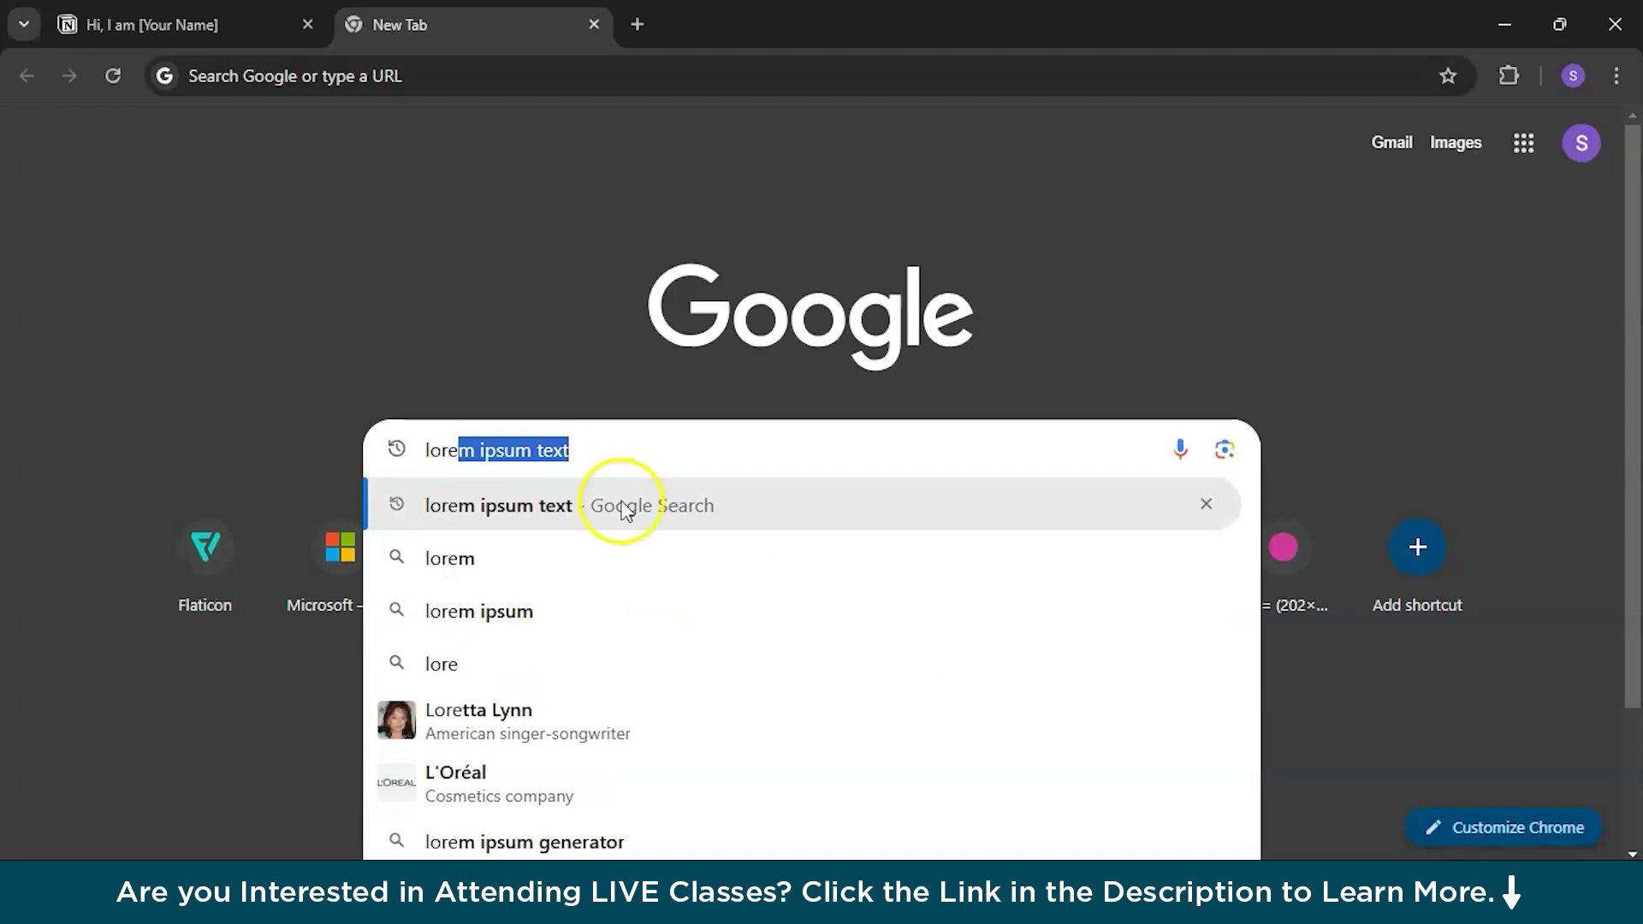
{"action": "left_click", "coordinate": [333, 372]}
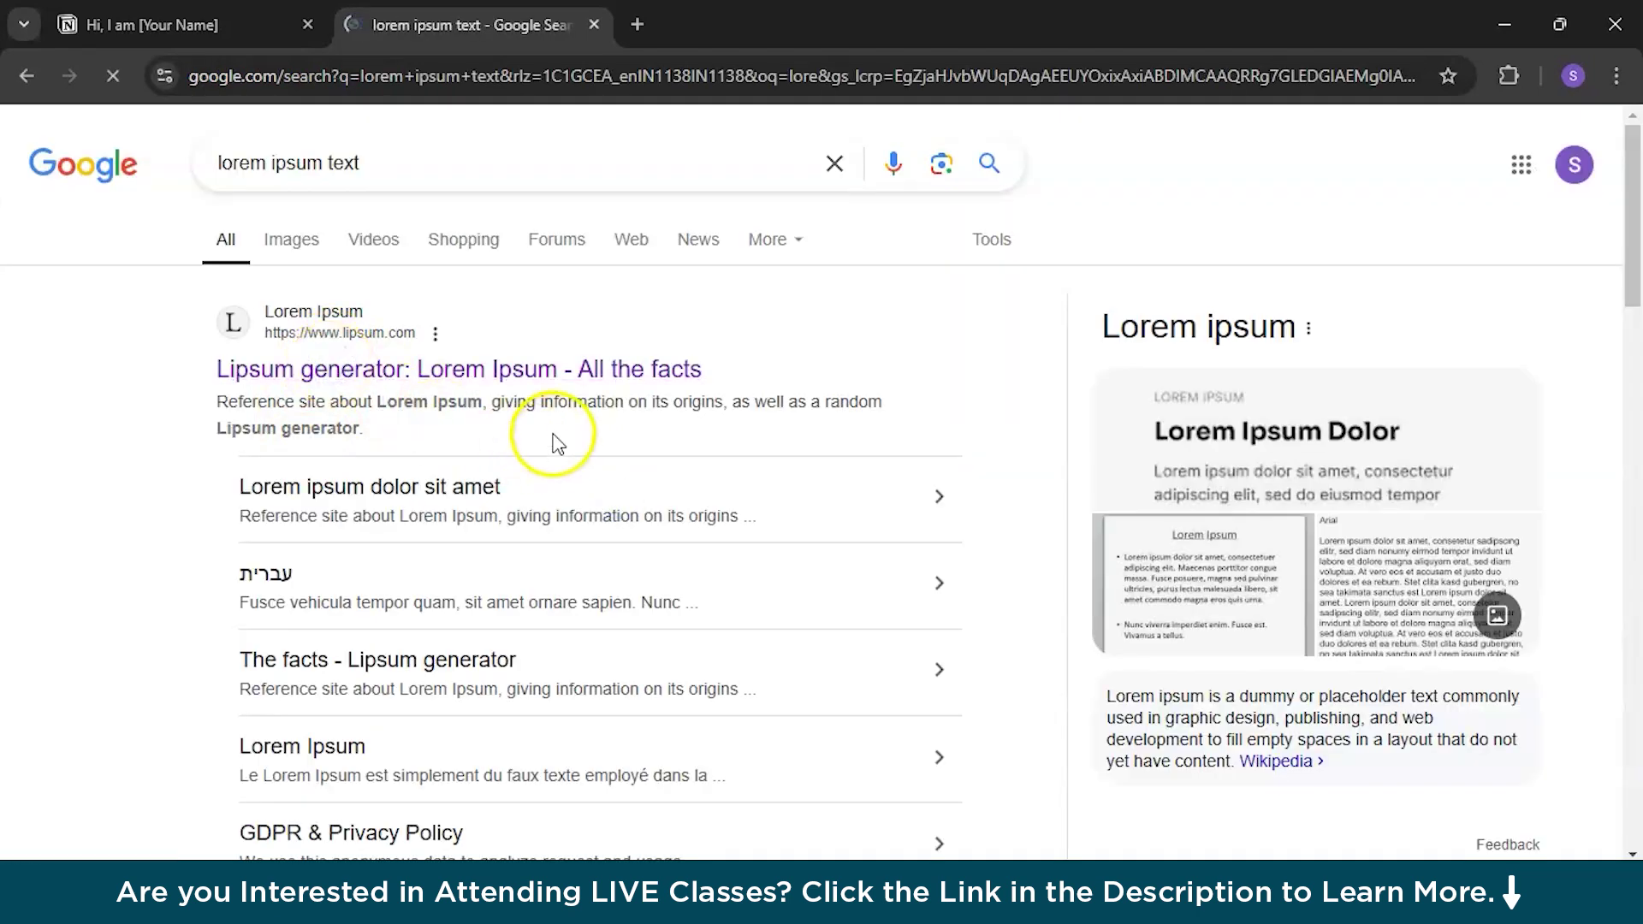
Step: Copy a Lorem Ipsum paragraph and paste it under the Title/Position heading
{"action": "left_click", "coordinate": [160, 440]}
{"action": "left_click_drag", "start_coordinate": [345, 397], "coordinate": [627, 493]}
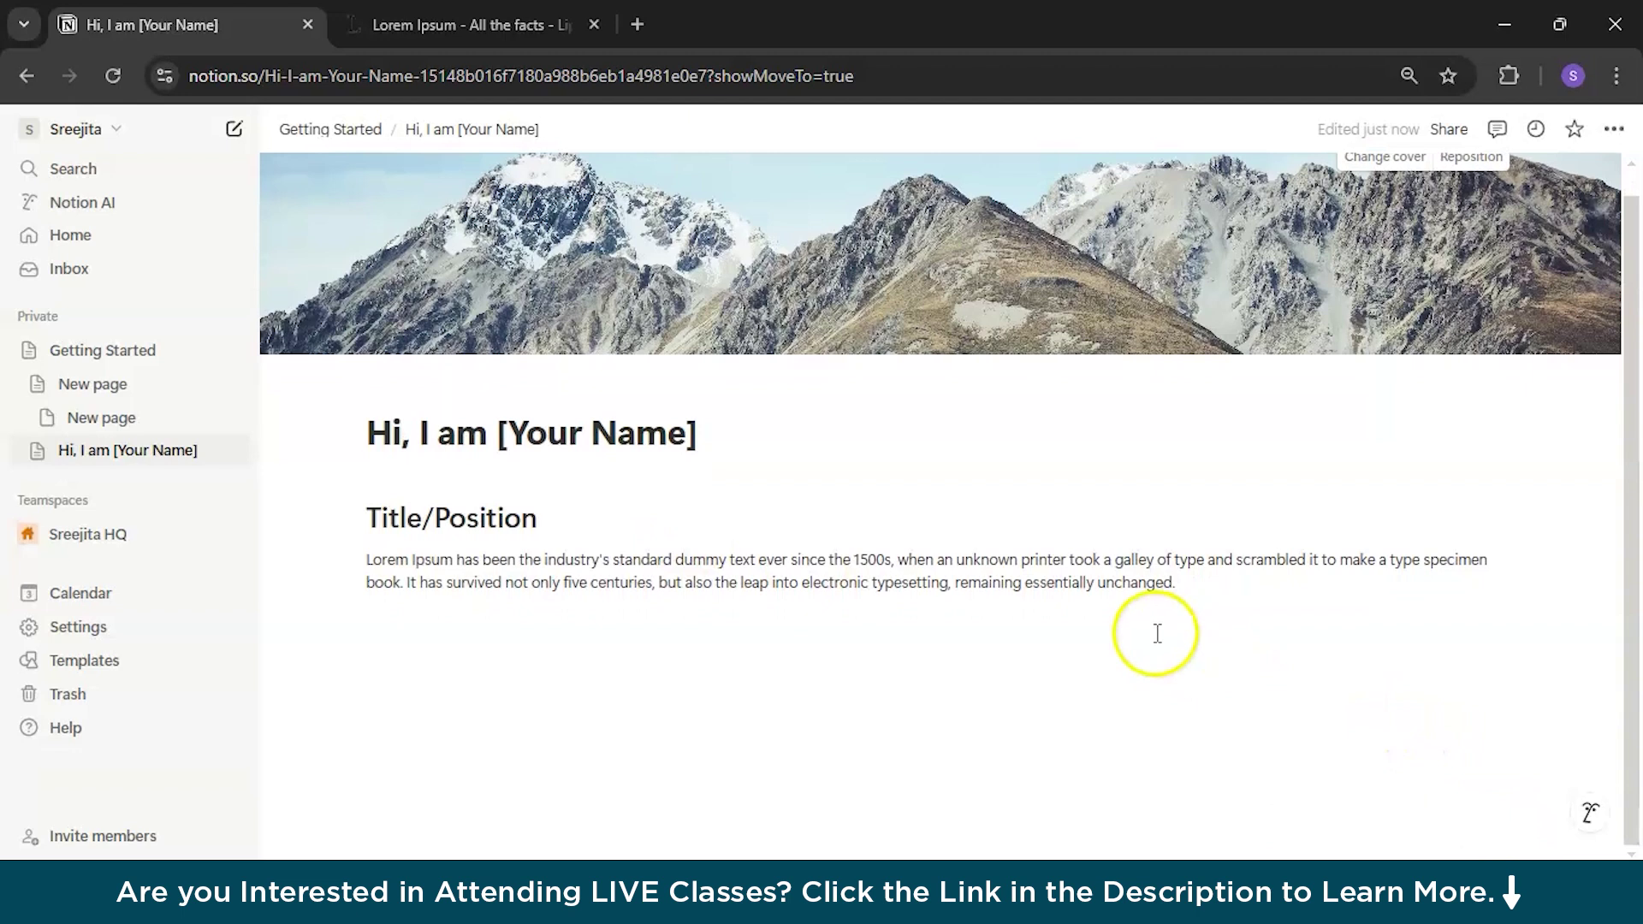
{"action": "left_click", "coordinate": [397, 628]}
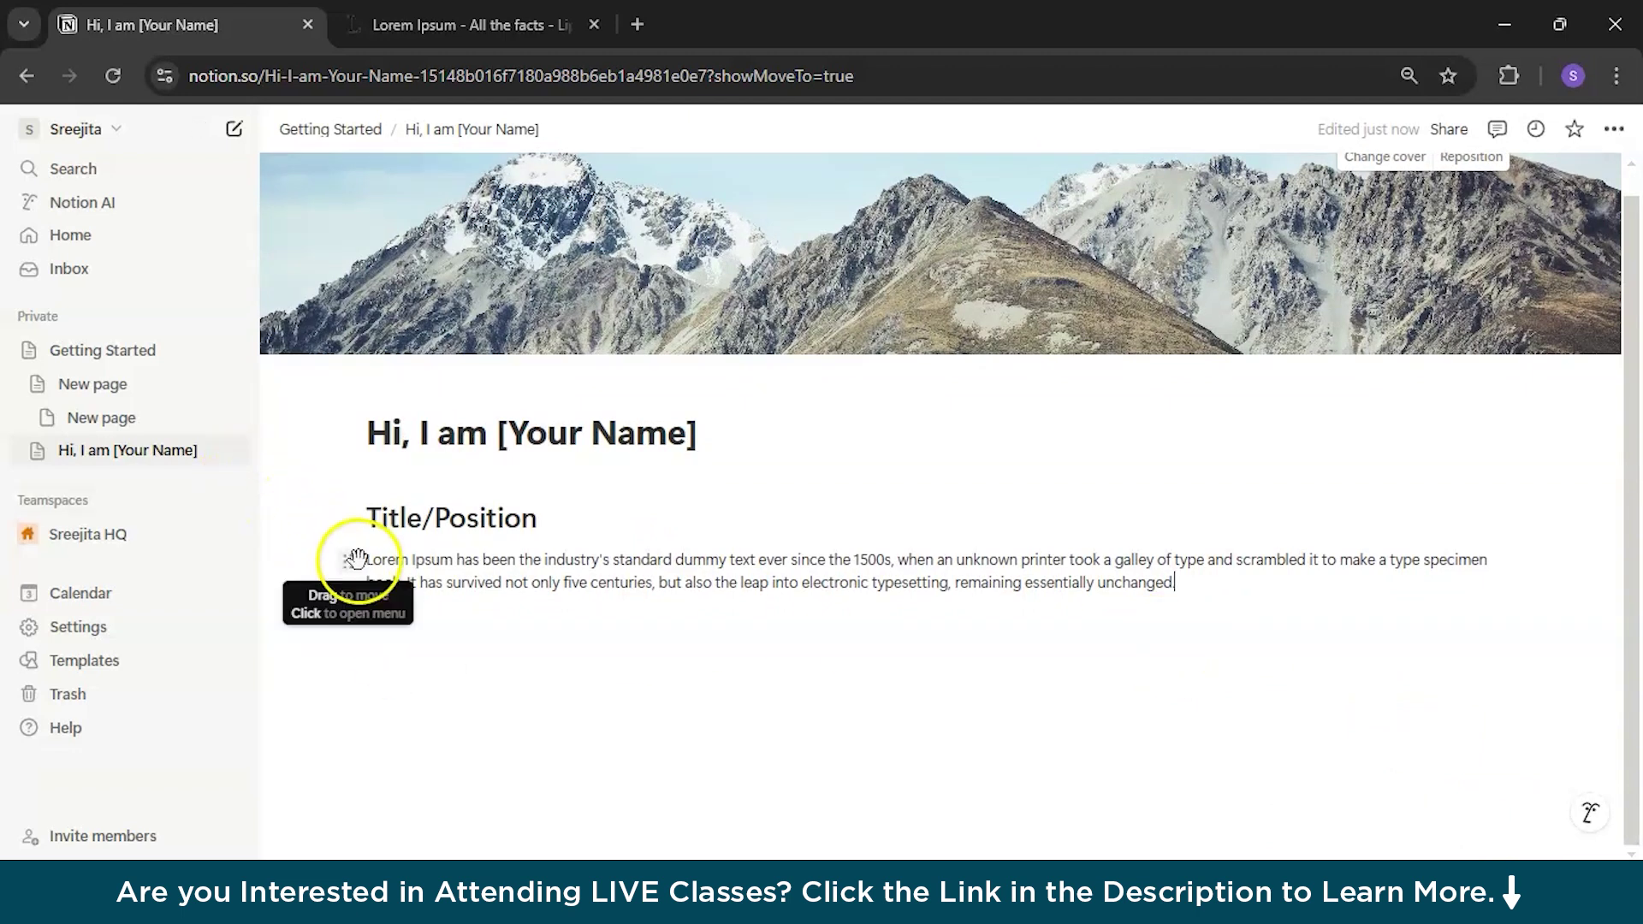
{"action": "triple_click", "coordinate": [482, 557]}
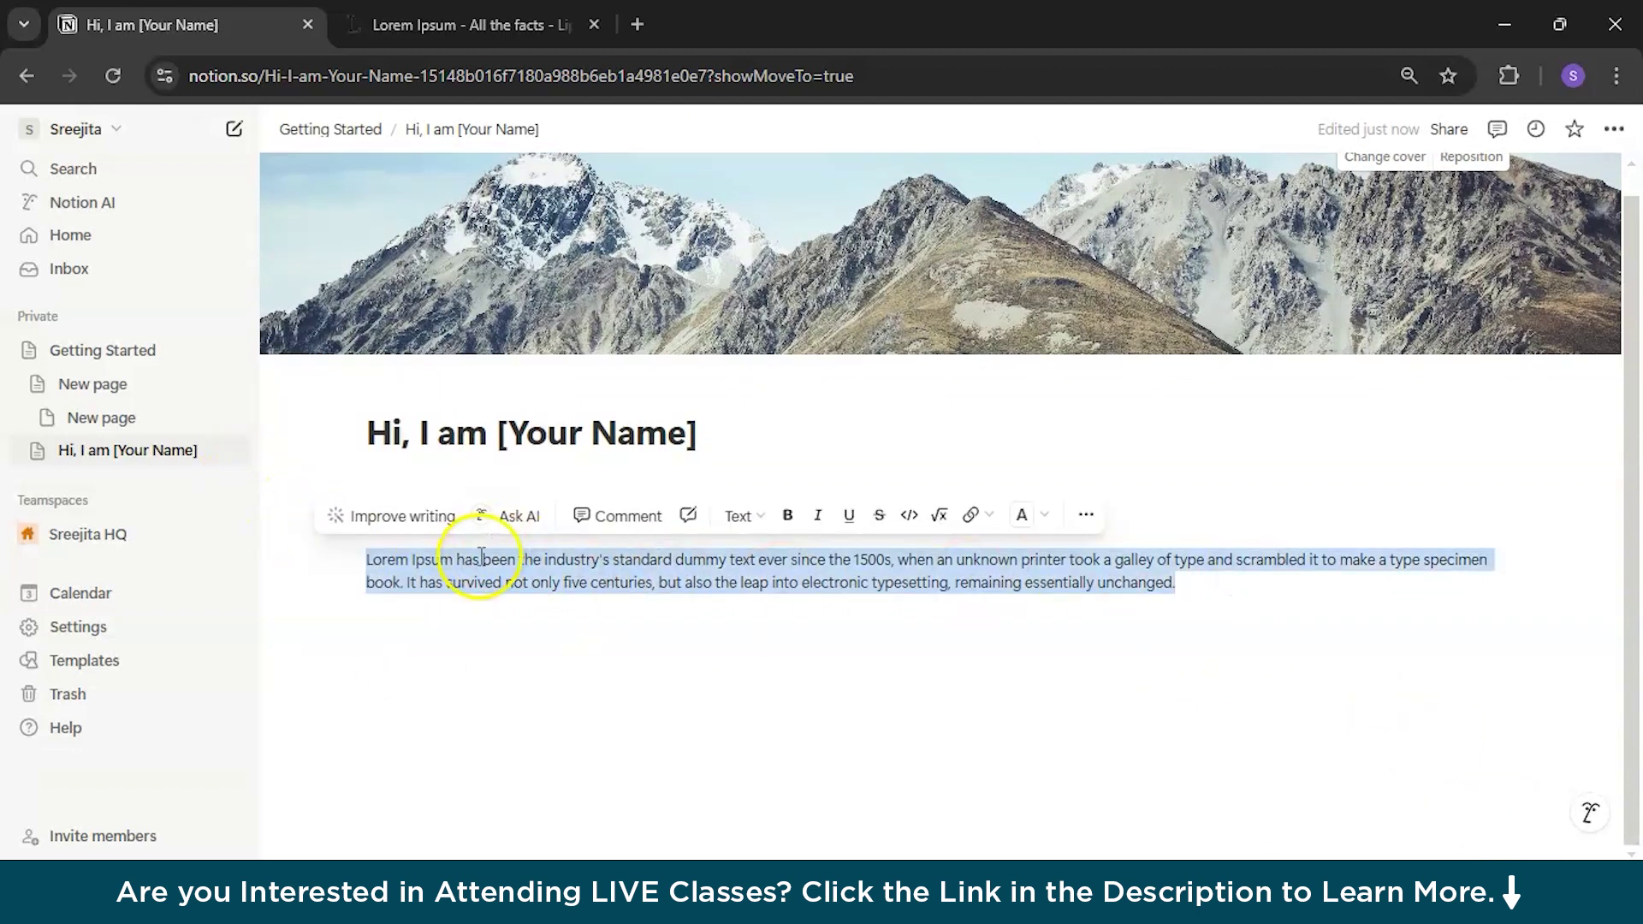
Step: Rewrite the intro paragraph with Notion AI's Improve writing and accept the result
{"action": "left_click", "coordinate": [417, 531]}
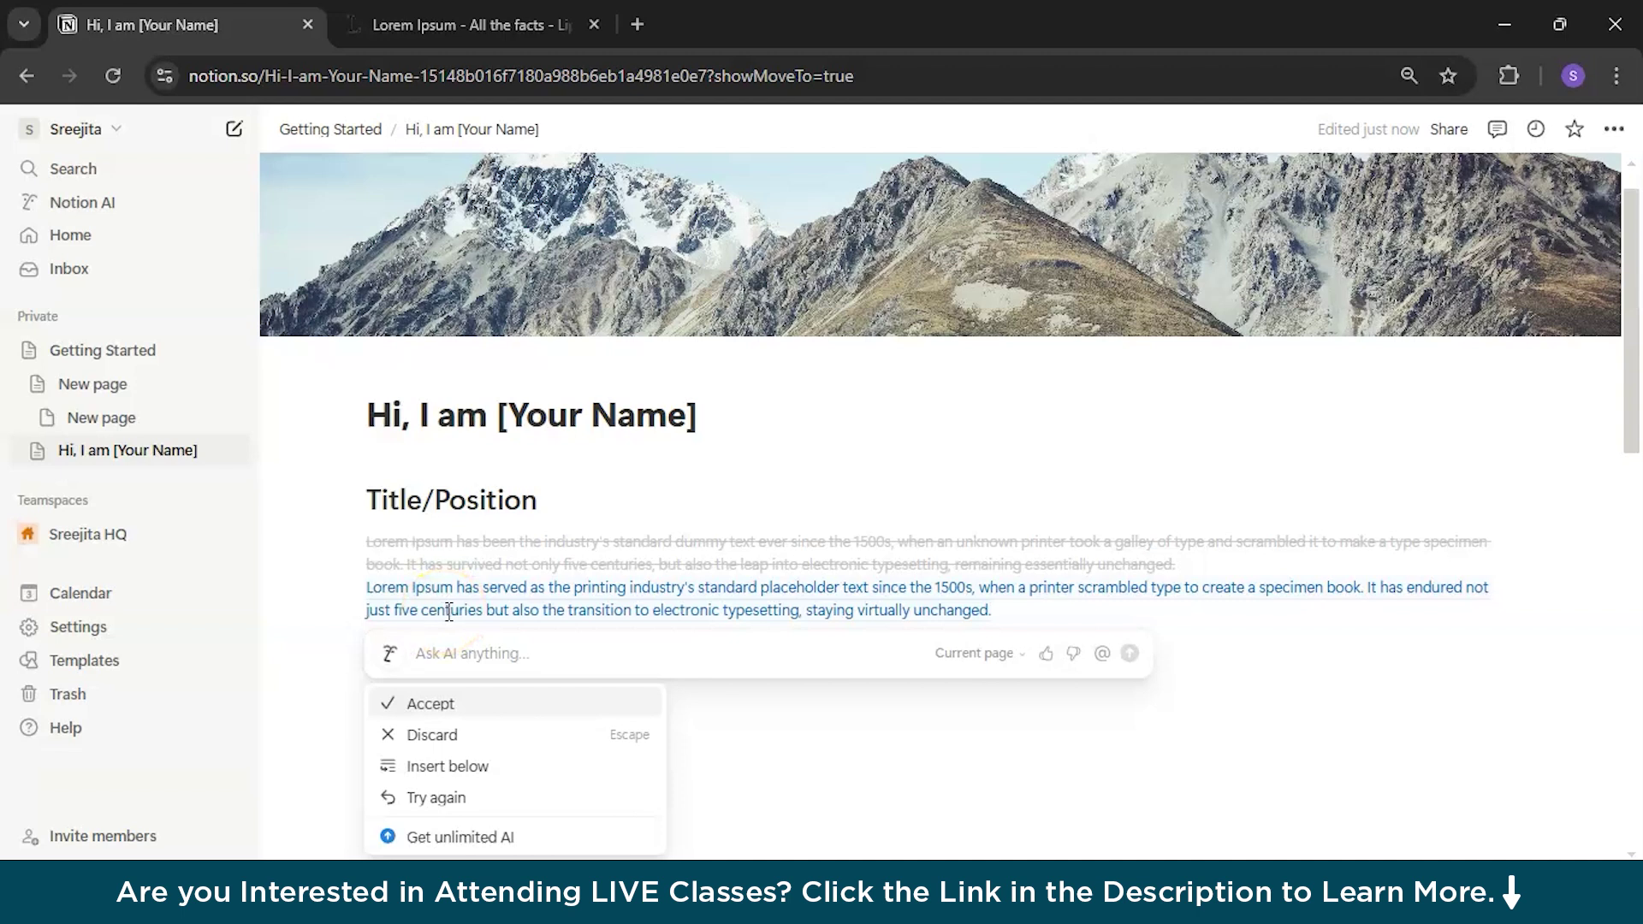
{"action": "left_click", "coordinate": [467, 709]}
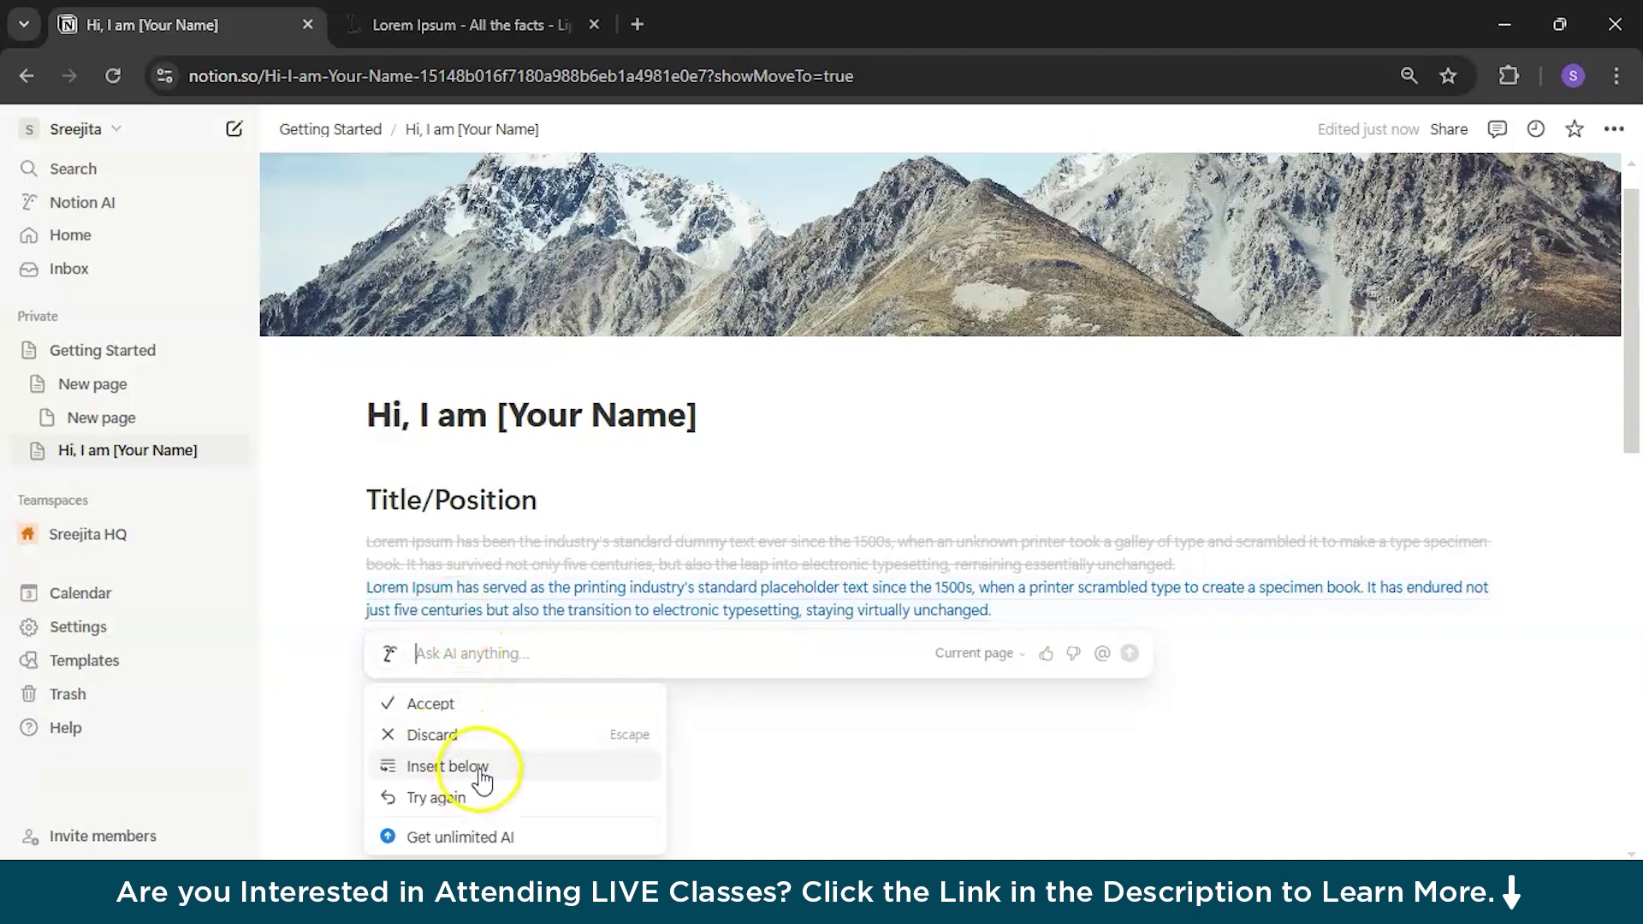
{"action": "left_click", "coordinate": [474, 706]}
{"action": "left_click_drag", "start_coordinate": [990, 581], "coordinate": [274, 569]}
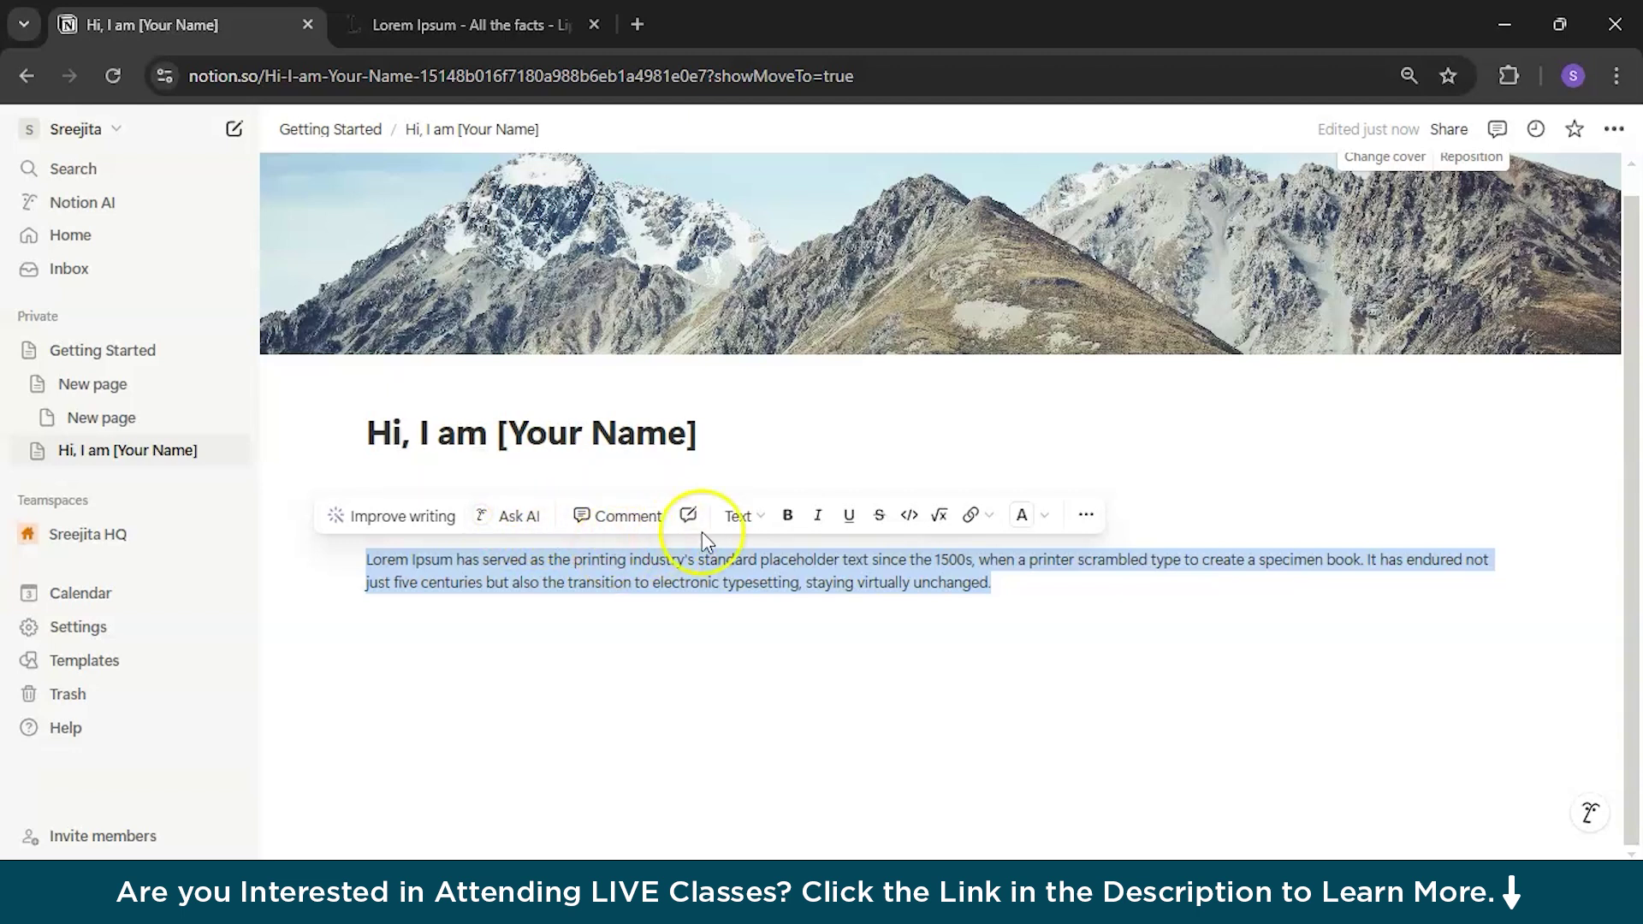
Step: Make the intro paragraph bold and italic, leaving an empty line below it
{"action": "left_click", "coordinate": [787, 515]}
{"action": "left_click", "coordinate": [818, 516]}
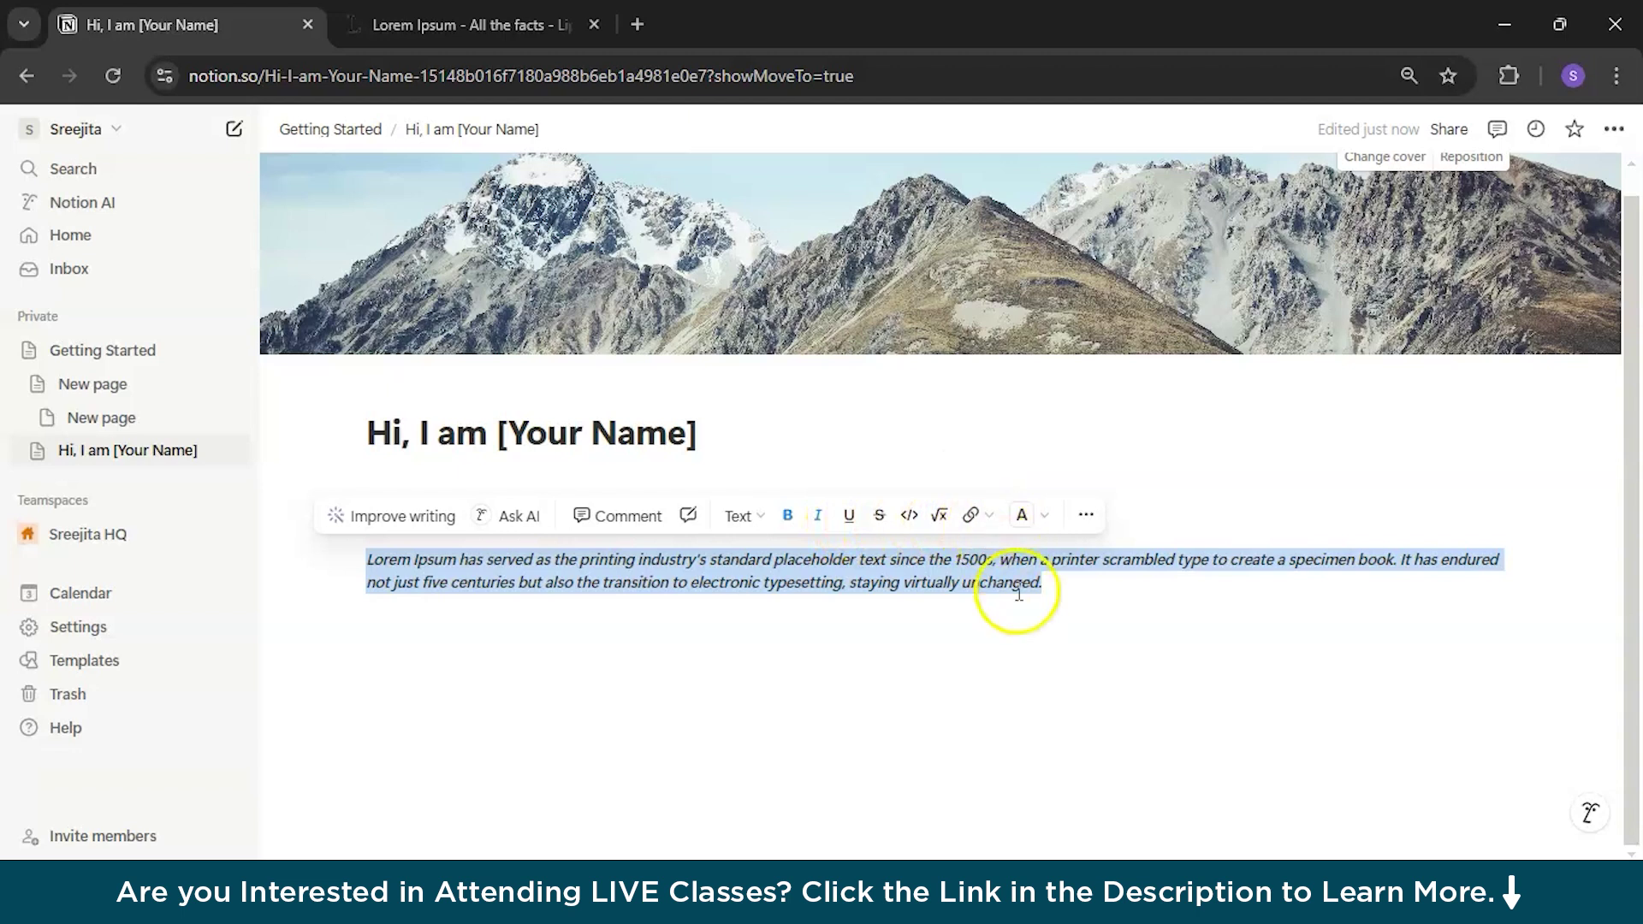
{"action": "left_click", "coordinate": [1085, 596]}
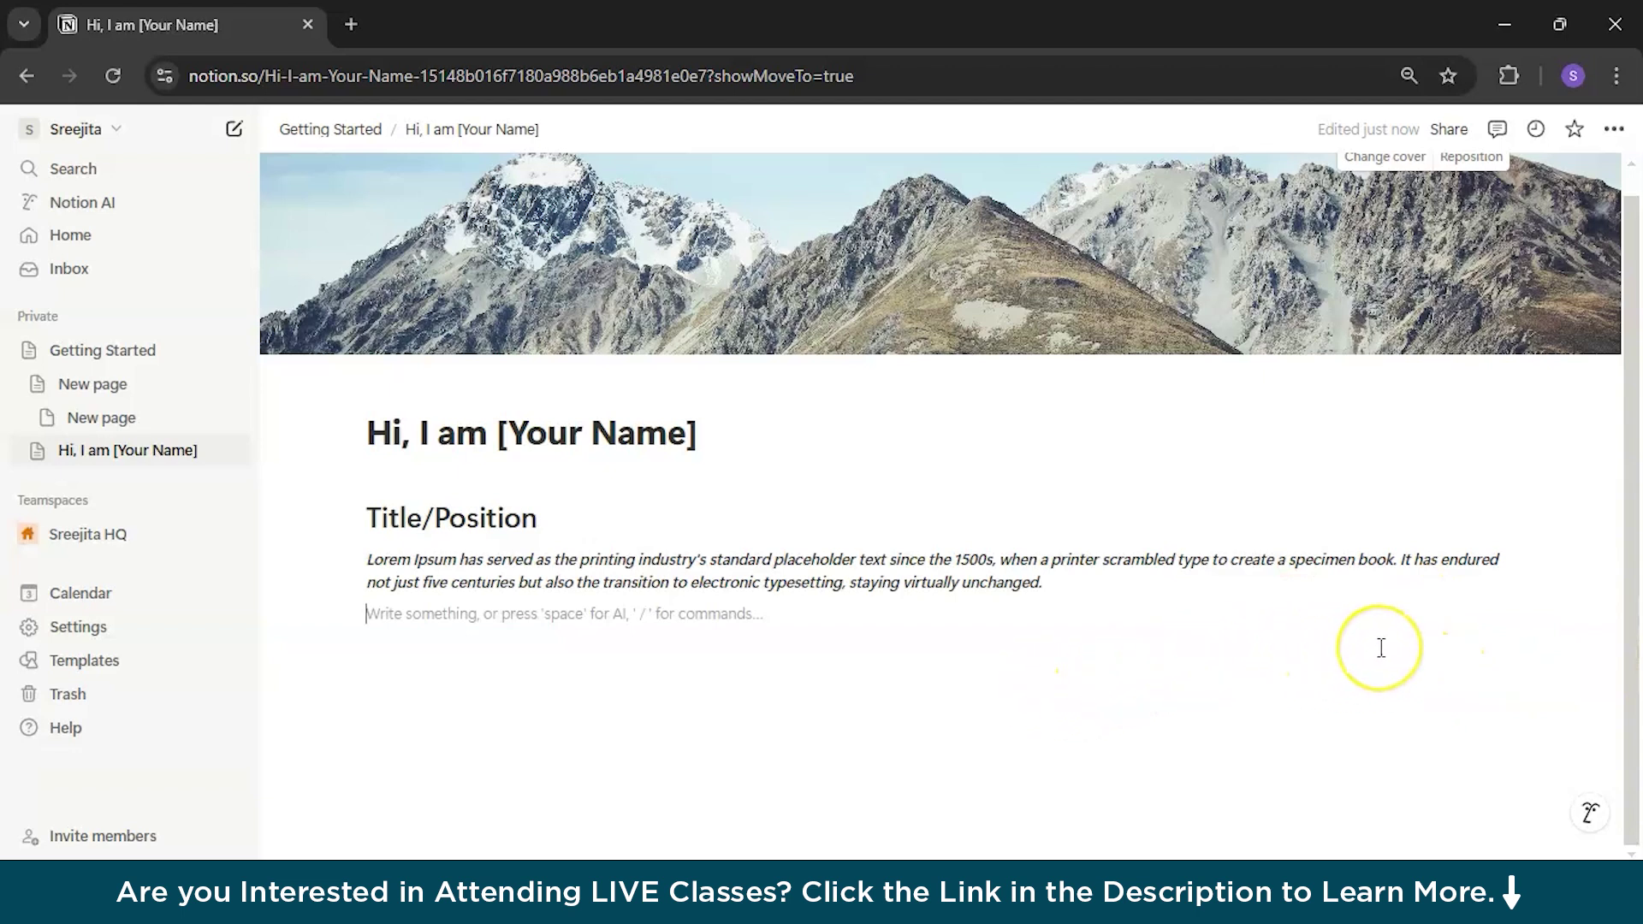
Step: Insert a 2-column layout below the intro with 'Portfolio' in the right column
{"action": "left_click", "coordinate": [1343, 648]}
{"action": "type", "text": "/col"}
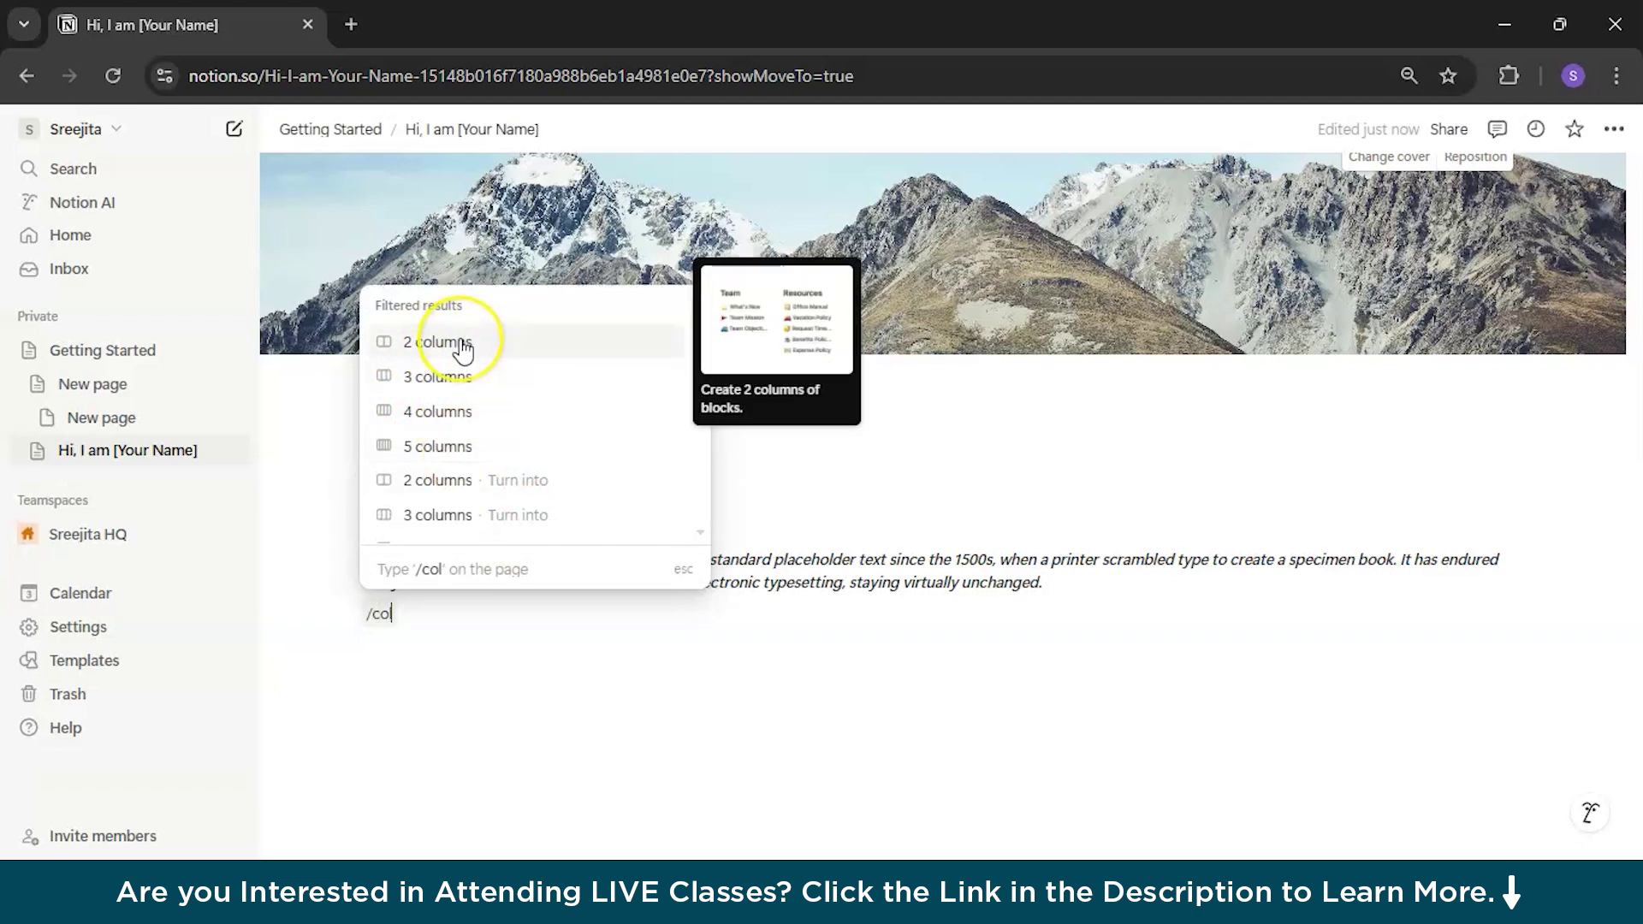
{"action": "left_click", "coordinate": [463, 344]}
{"action": "left_click", "coordinate": [628, 719]}
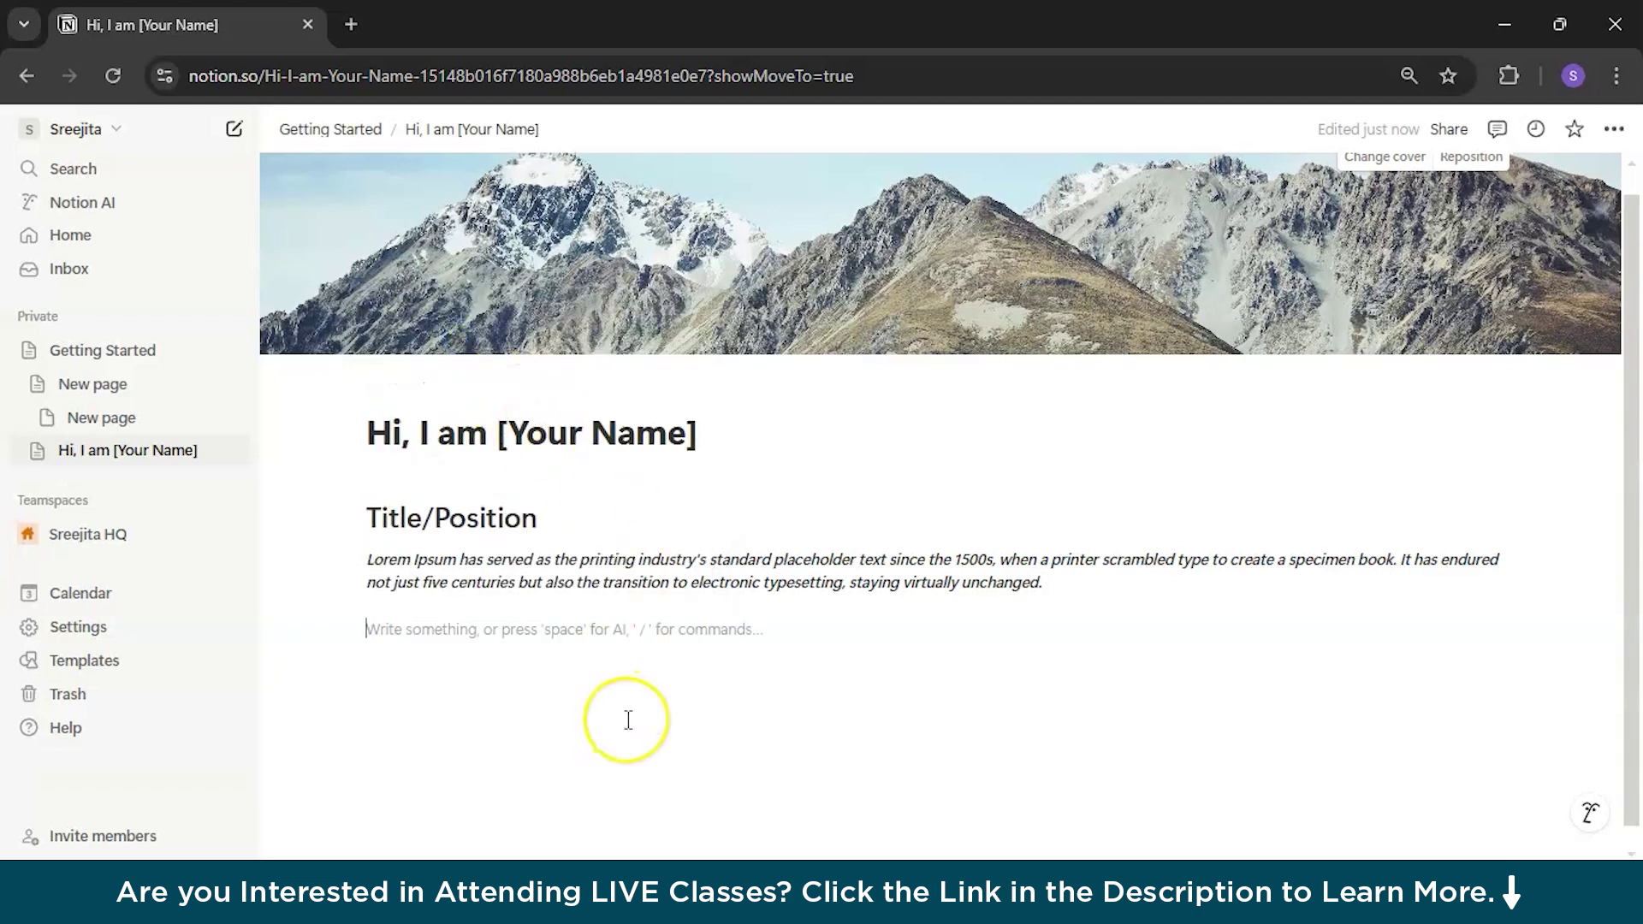
{"action": "left_click", "coordinate": [1031, 626]}
{"action": "type", "text": "P"}
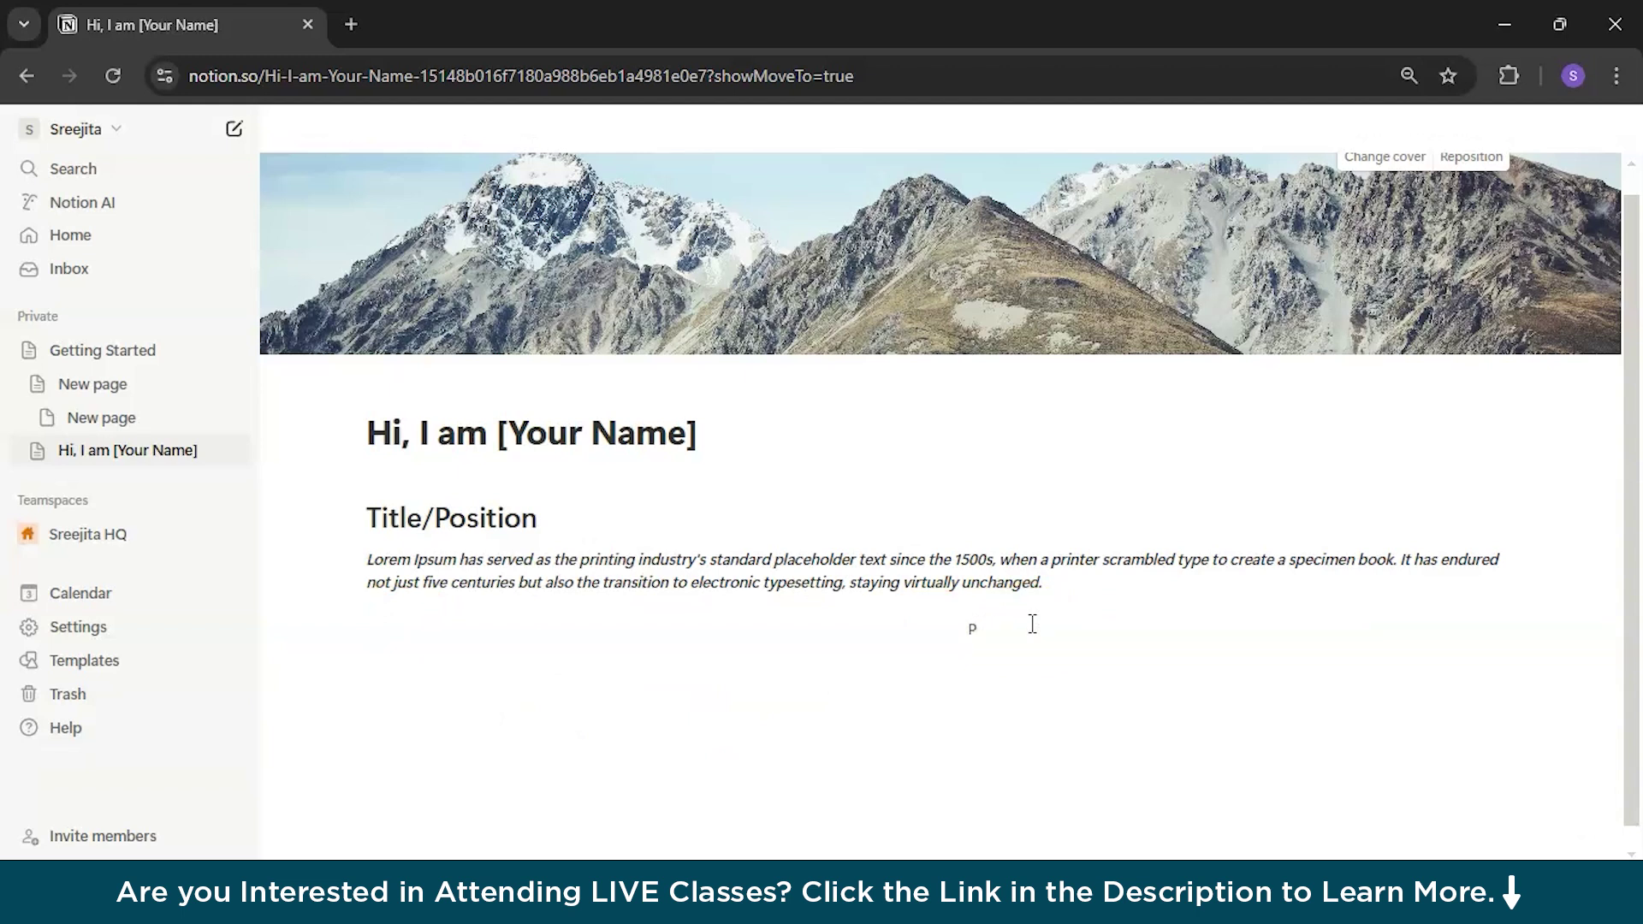
{"action": "type", "text": "ortfolio"}
{"action": "left_click", "coordinate": [398, 632]}
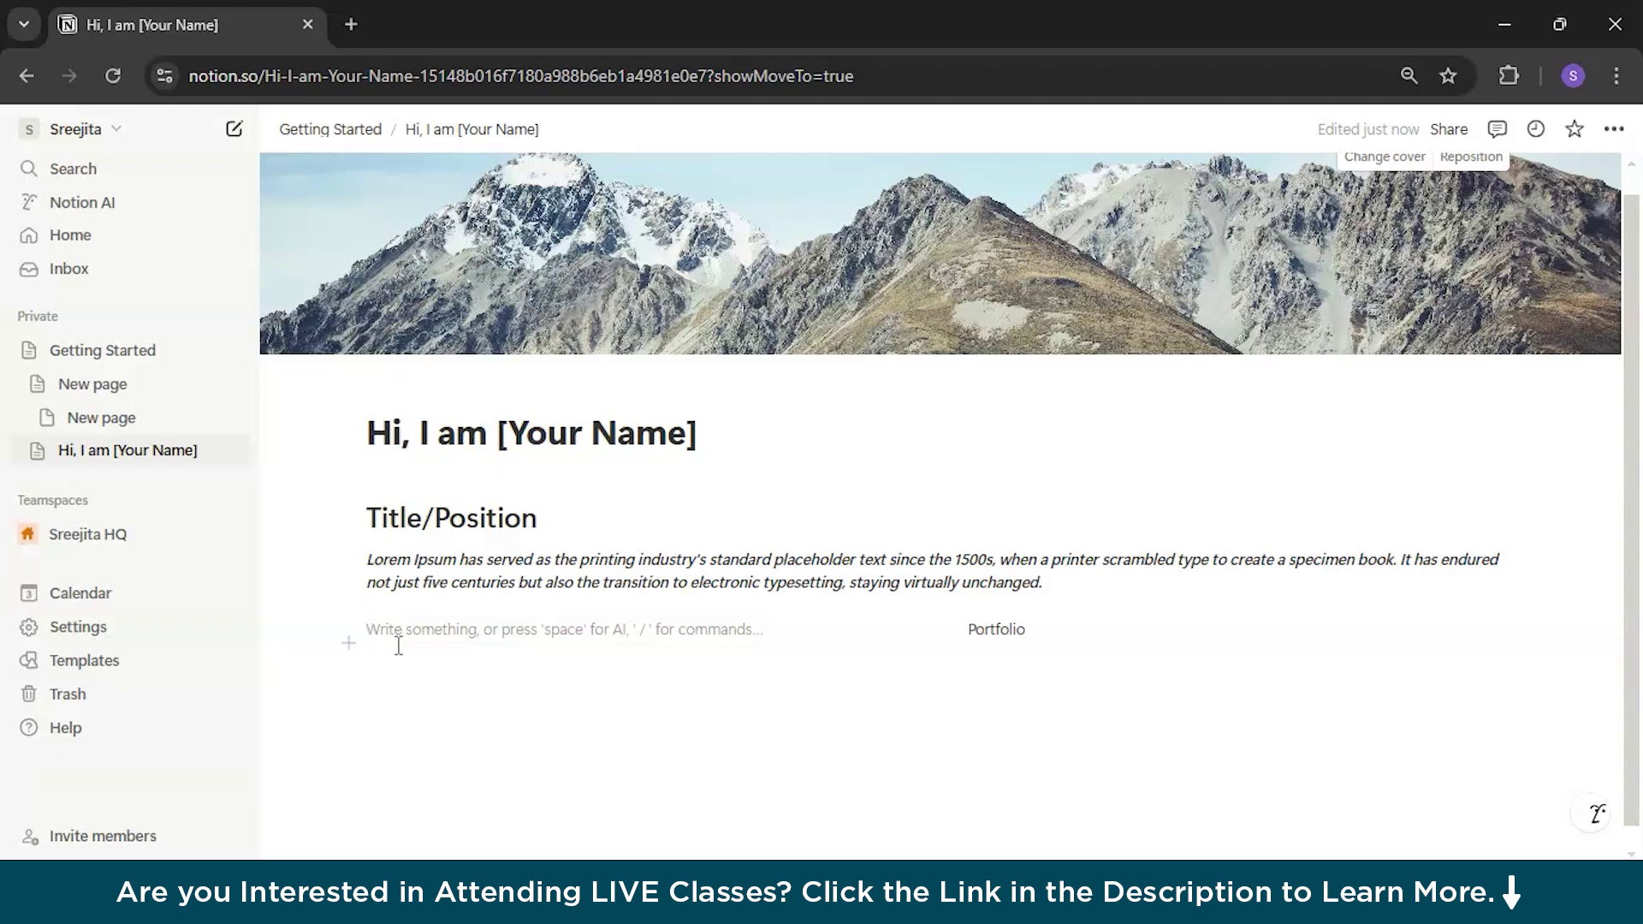
Step: Insert a callout in the left column and narrow that column
{"action": "type", "text": "/cal"}
{"action": "key", "text": "Return"}
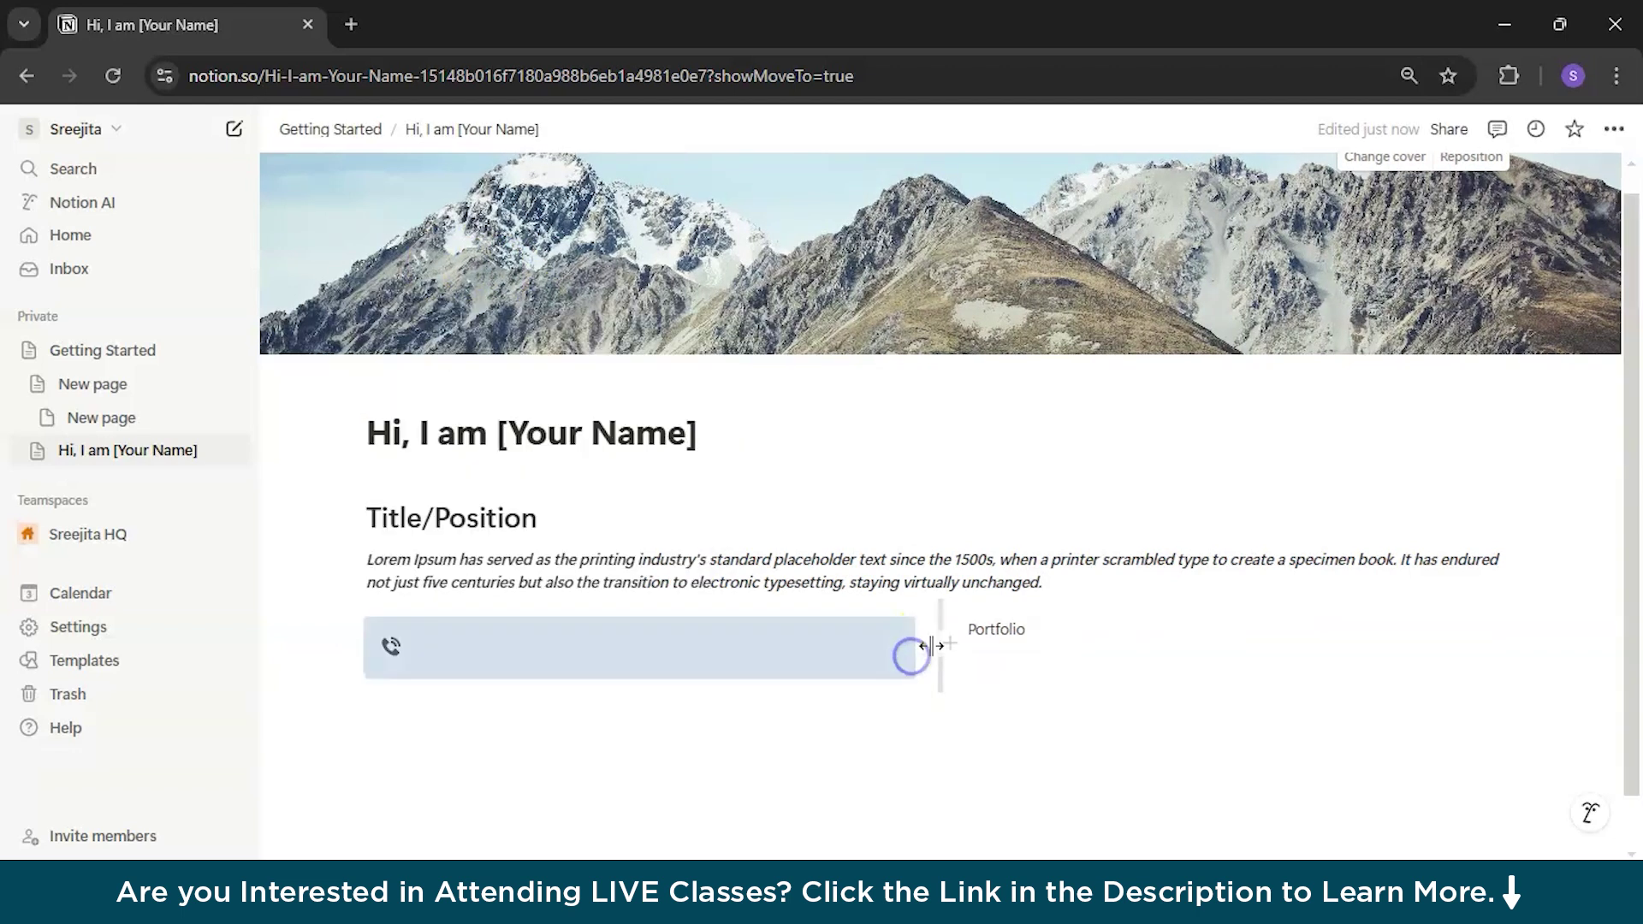
{"action": "left_click_drag", "start_coordinate": [940, 629], "coordinate": [732, 633]}
{"action": "left_click", "coordinate": [547, 652]}
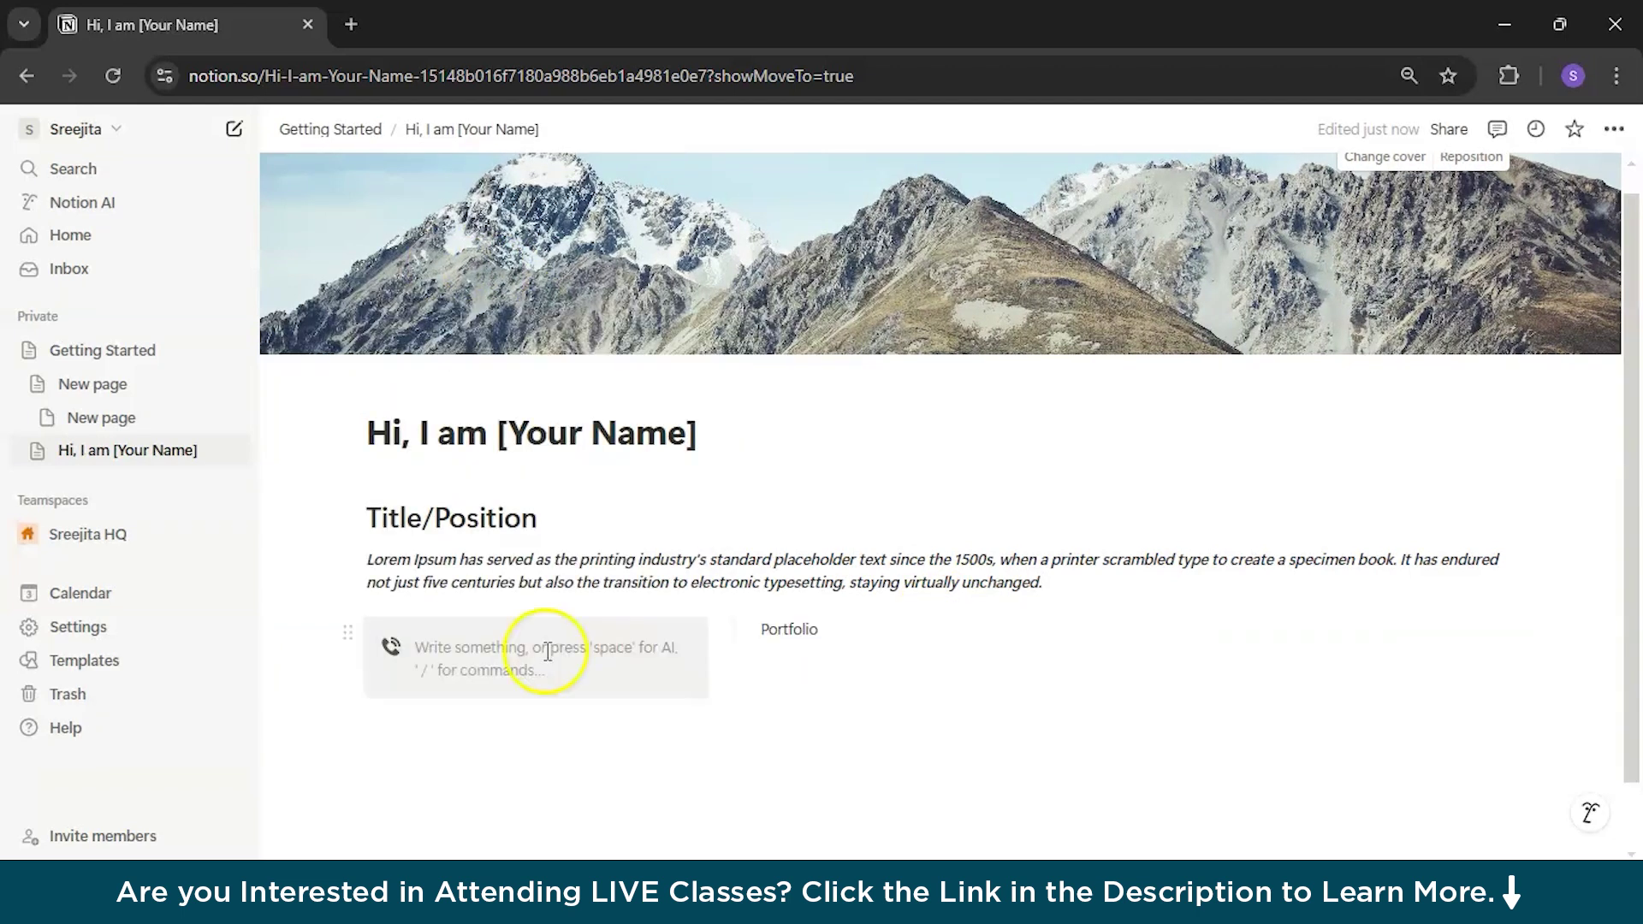
Step: Change the callout icon to the first briefcase variant from a 'work' search
{"action": "left_click", "coordinate": [391, 650]}
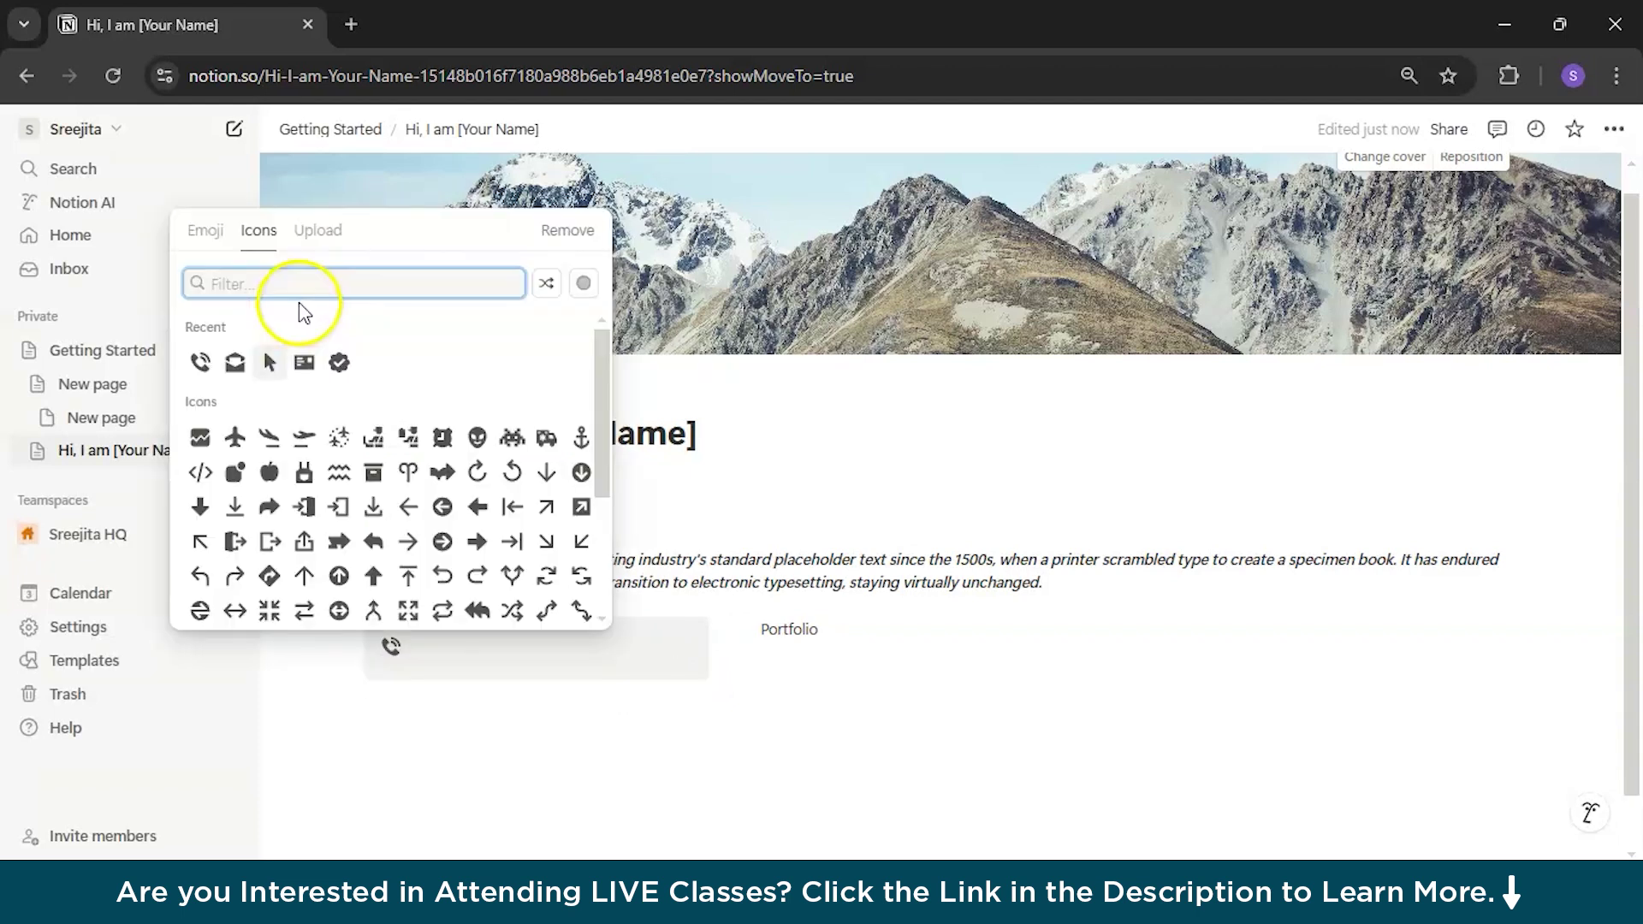
{"action": "type", "text": "home"}
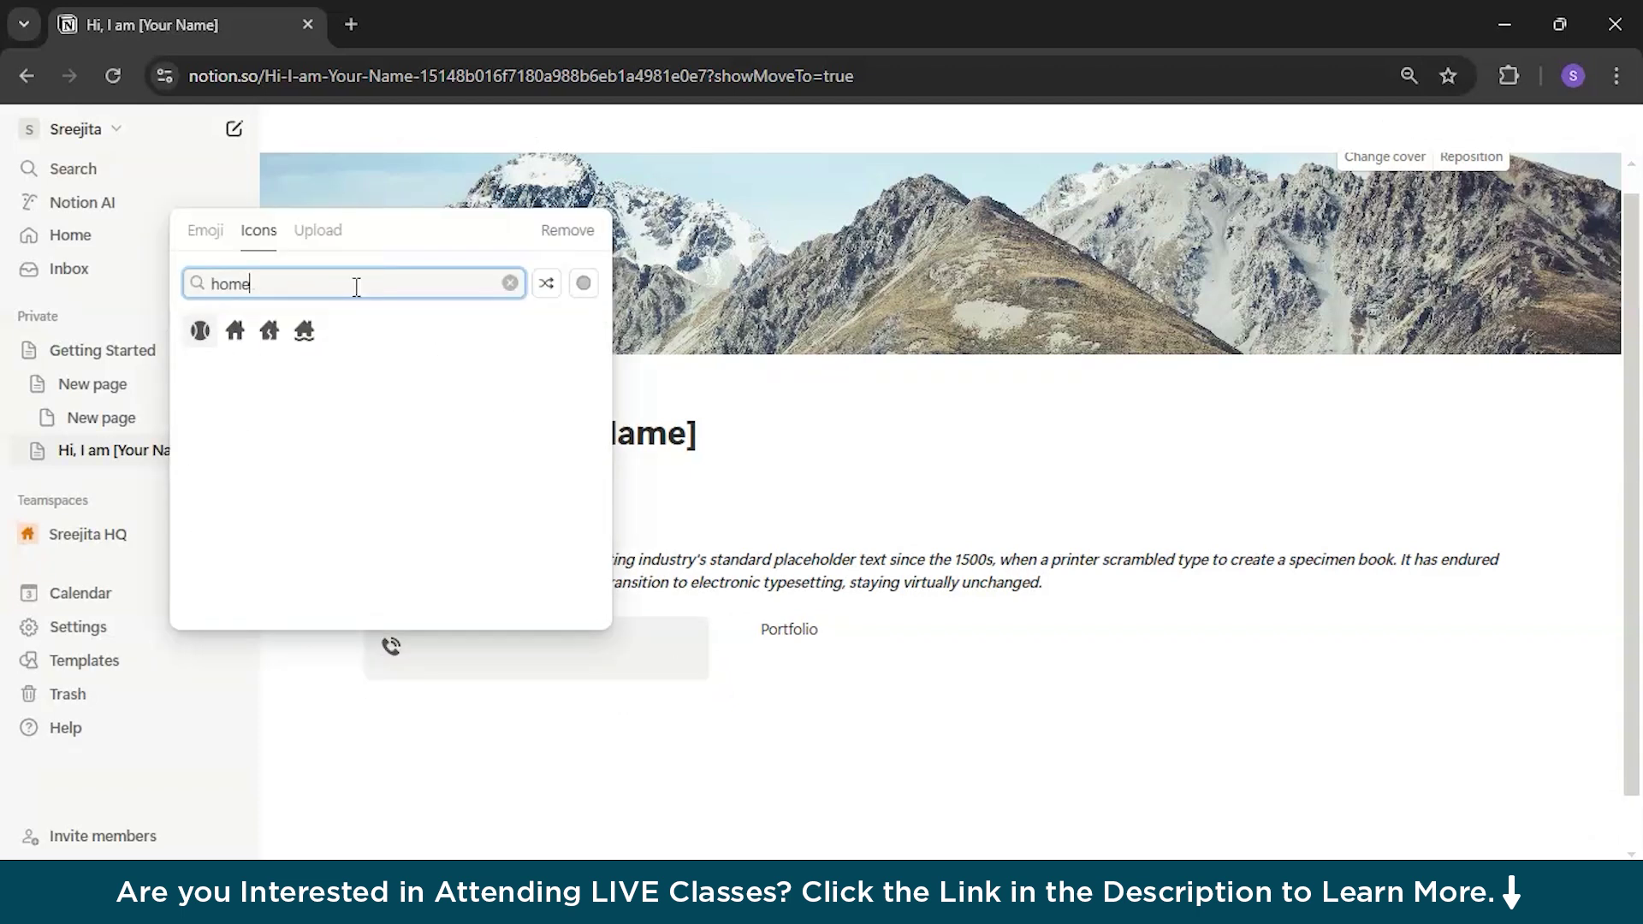
{"action": "key", "text": "BackSpace"}
{"action": "key", "text": "BackSpace"}
{"action": "key", "text": "BackSpace"}
{"action": "key", "text": "BackSpace"}
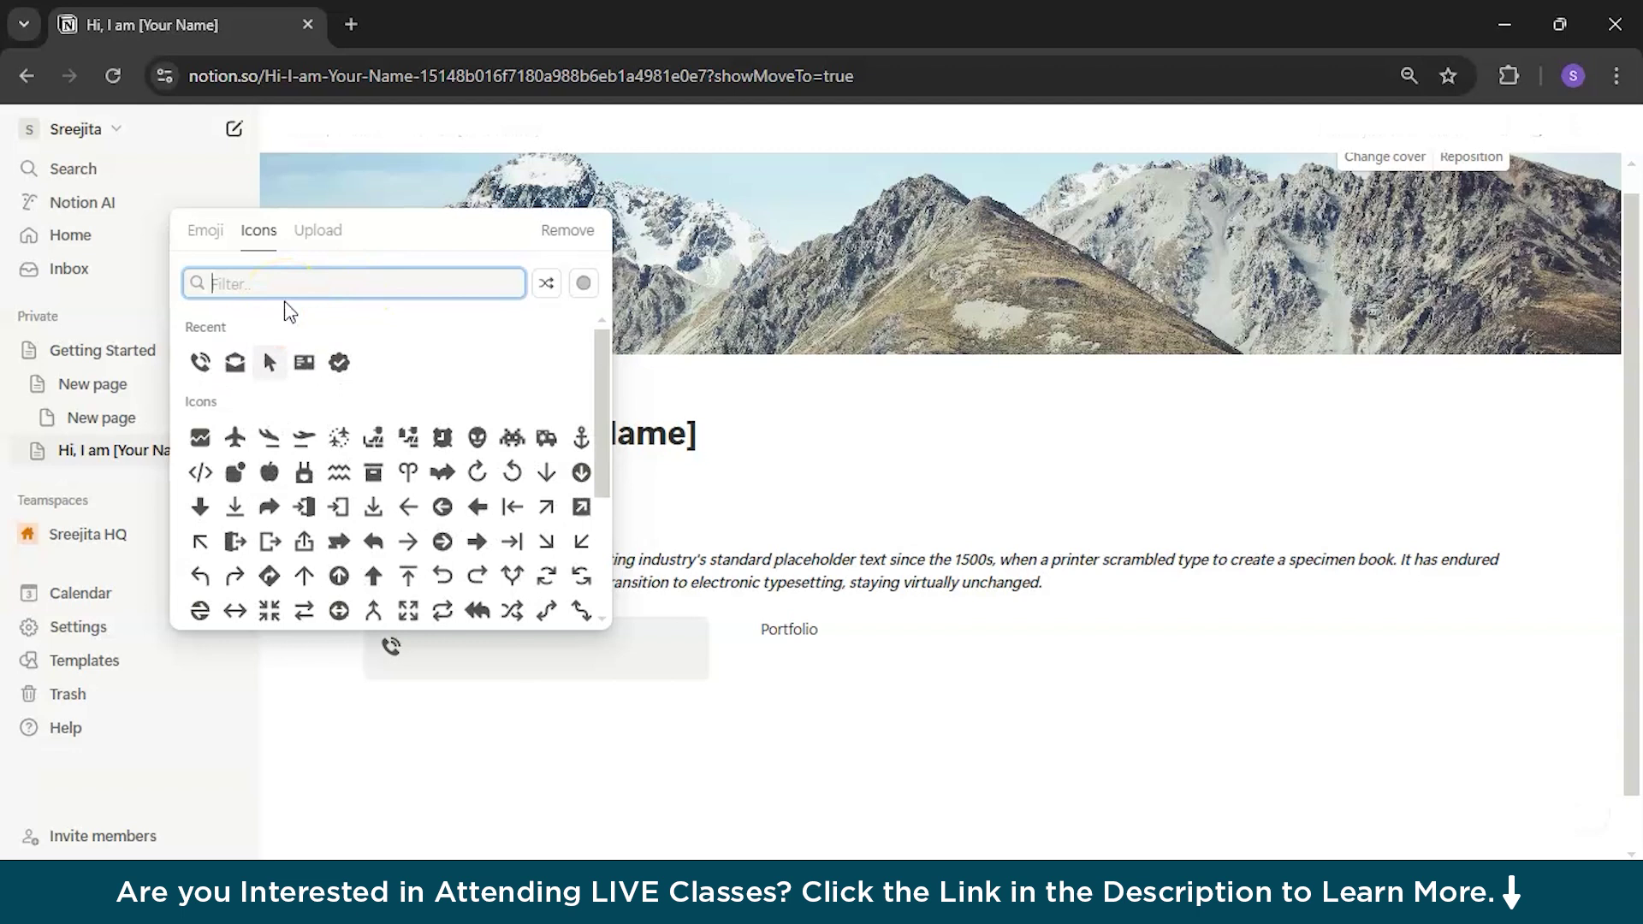
{"action": "type", "text": "work"}
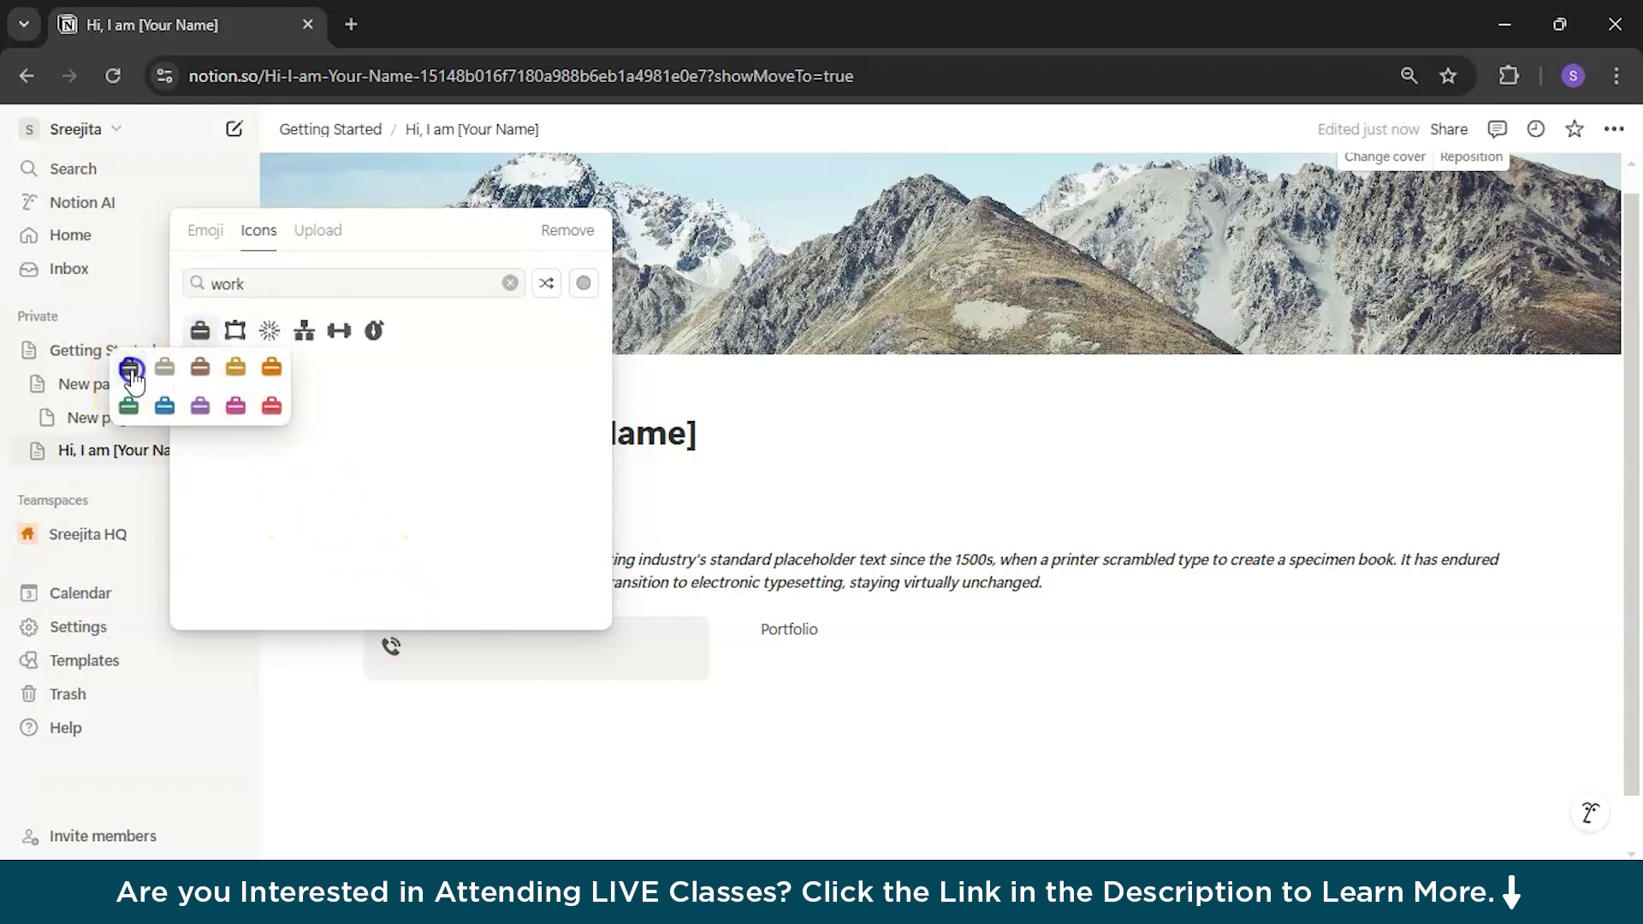
{"action": "left_click", "coordinate": [131, 370]}
{"action": "left_click", "coordinate": [466, 648]}
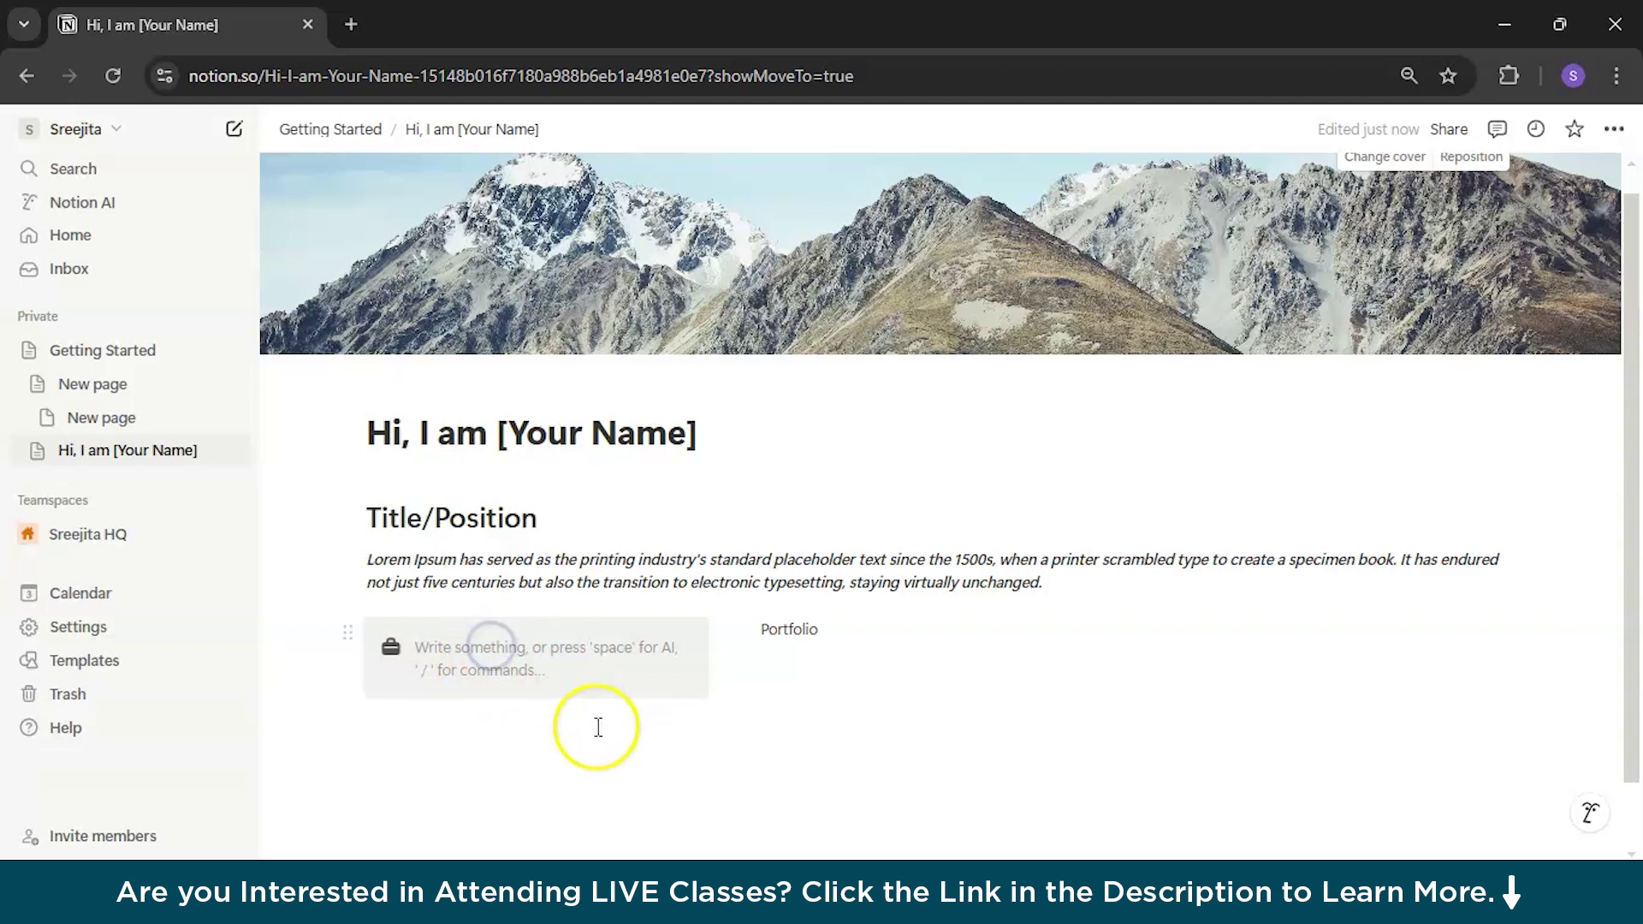
Step: Add Street, State: and Country: lines to the address callout
{"action": "type", "text": "Sr"}
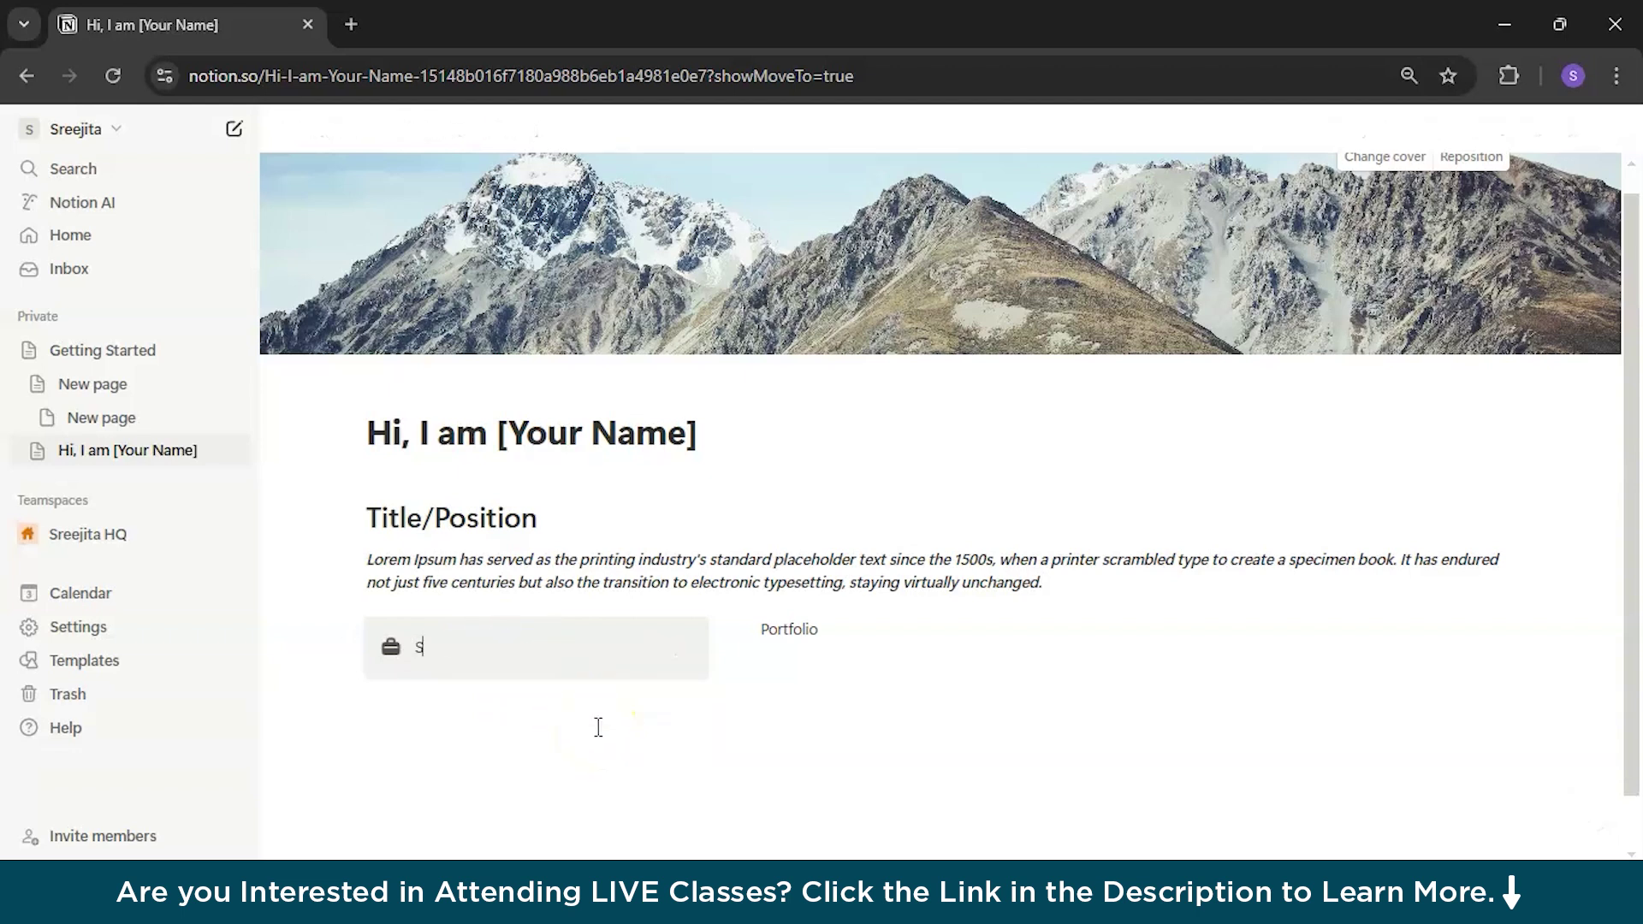
{"action": "key", "text": "Return"}
{"action": "type", "text": "State:"}
{"action": "key", "text": "Return"}
{"action": "type", "text": "Cou"}
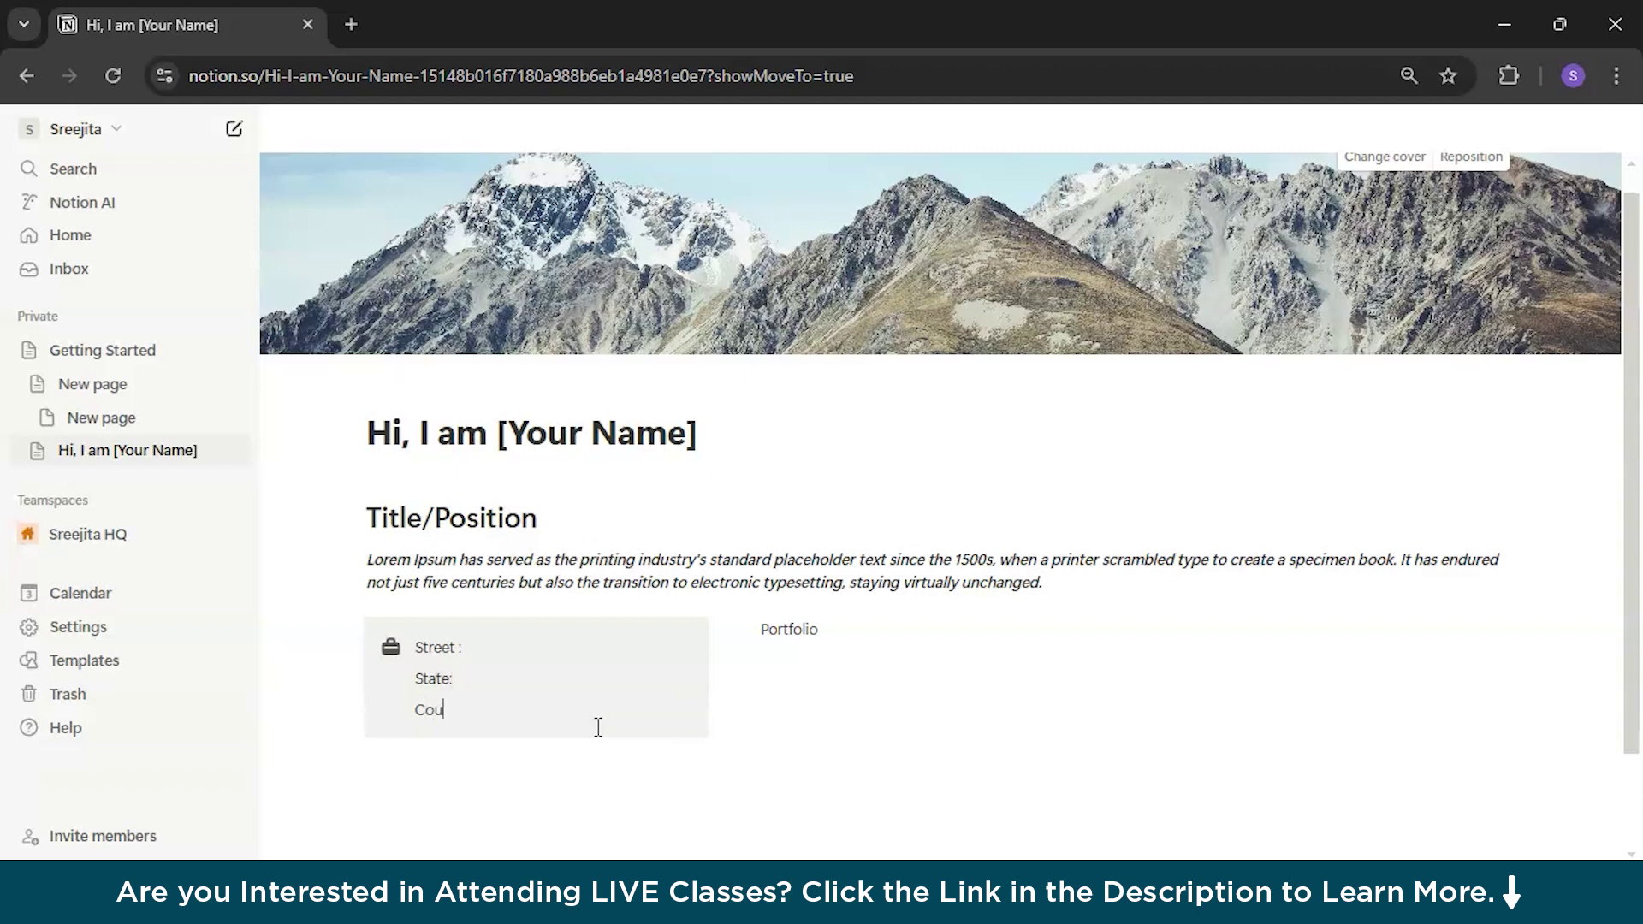
{"action": "key", "text": "Return"}
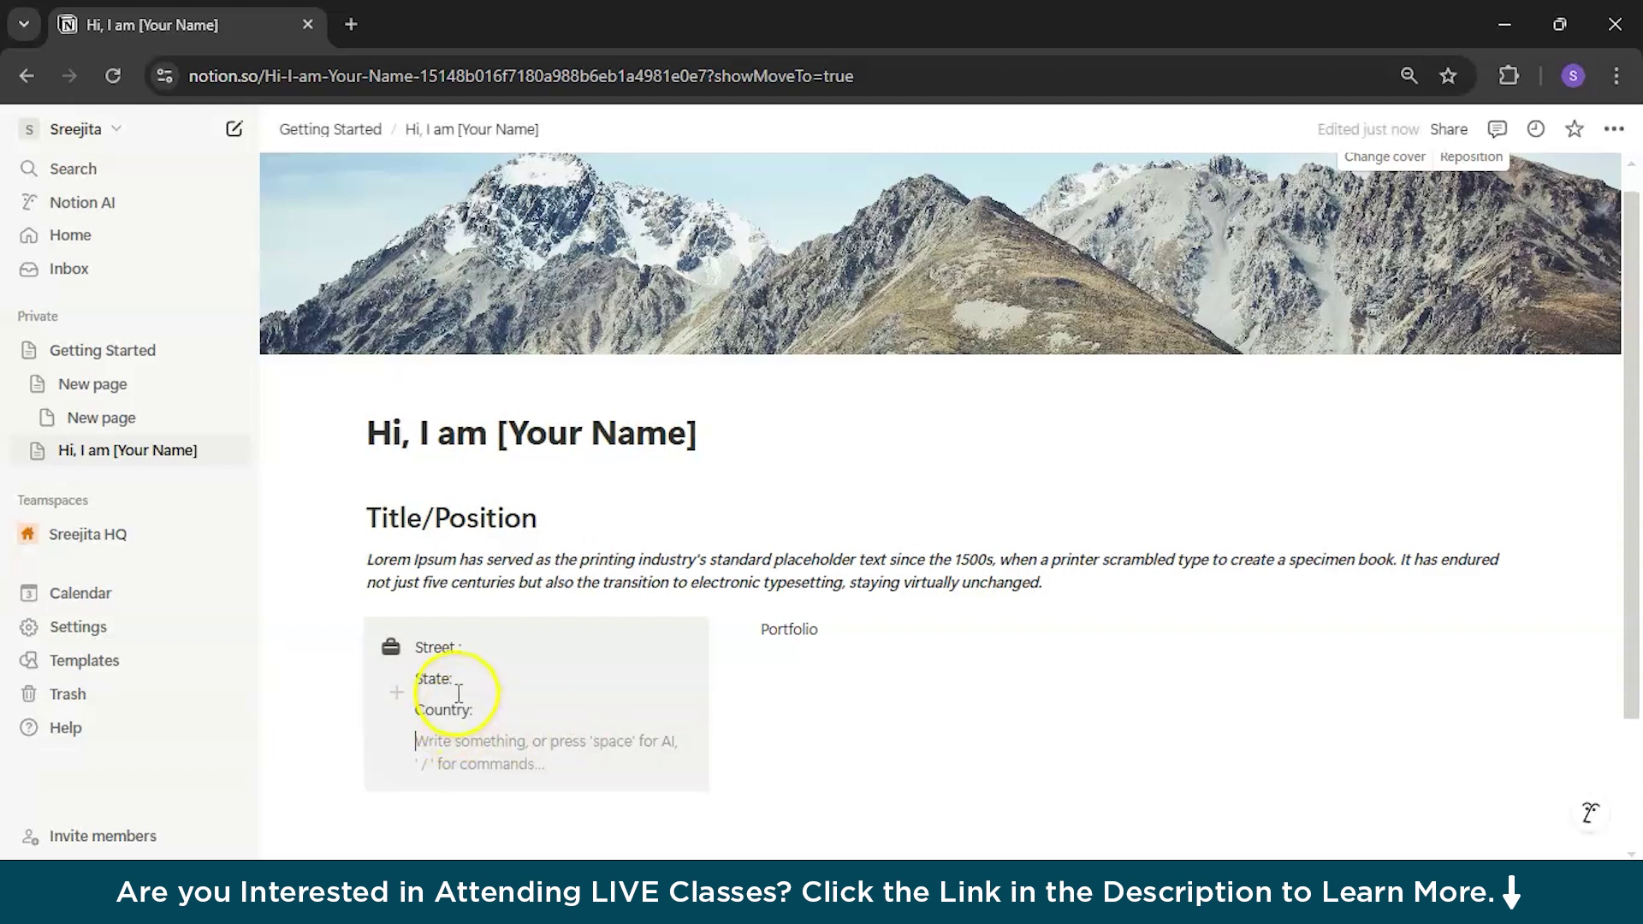
Step: Bold the three address labels, remove the empty line and leave the callout
{"action": "left_click_drag", "start_coordinate": [415, 691], "coordinate": [480, 724]}
{"action": "left_click", "coordinate": [723, 604]}
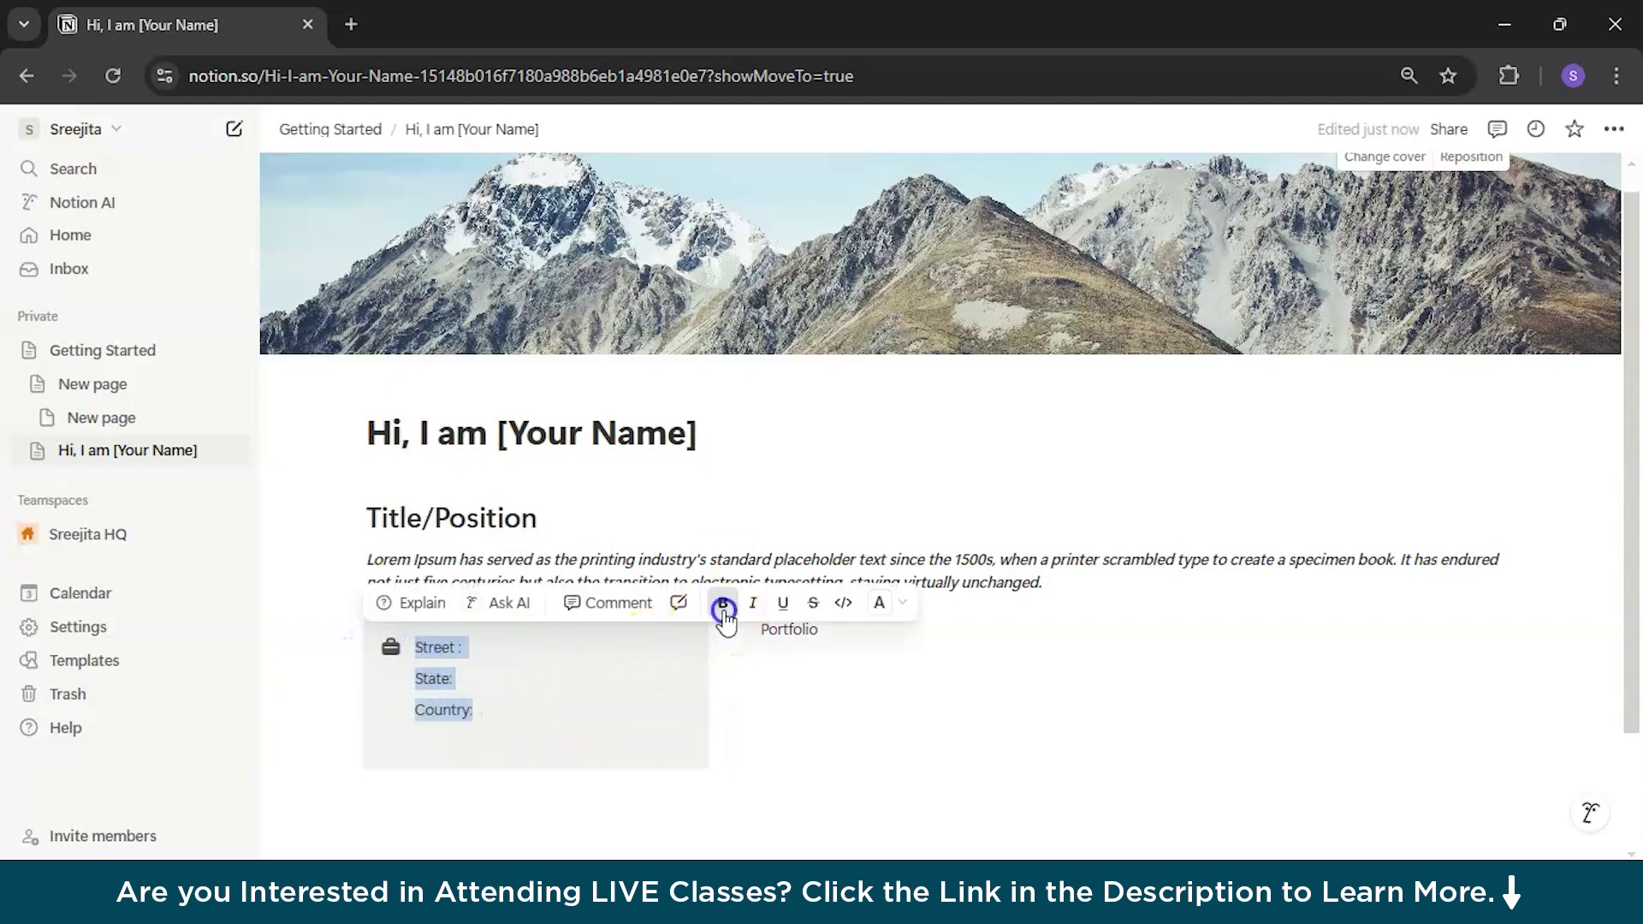
{"action": "left_click", "coordinate": [894, 604]}
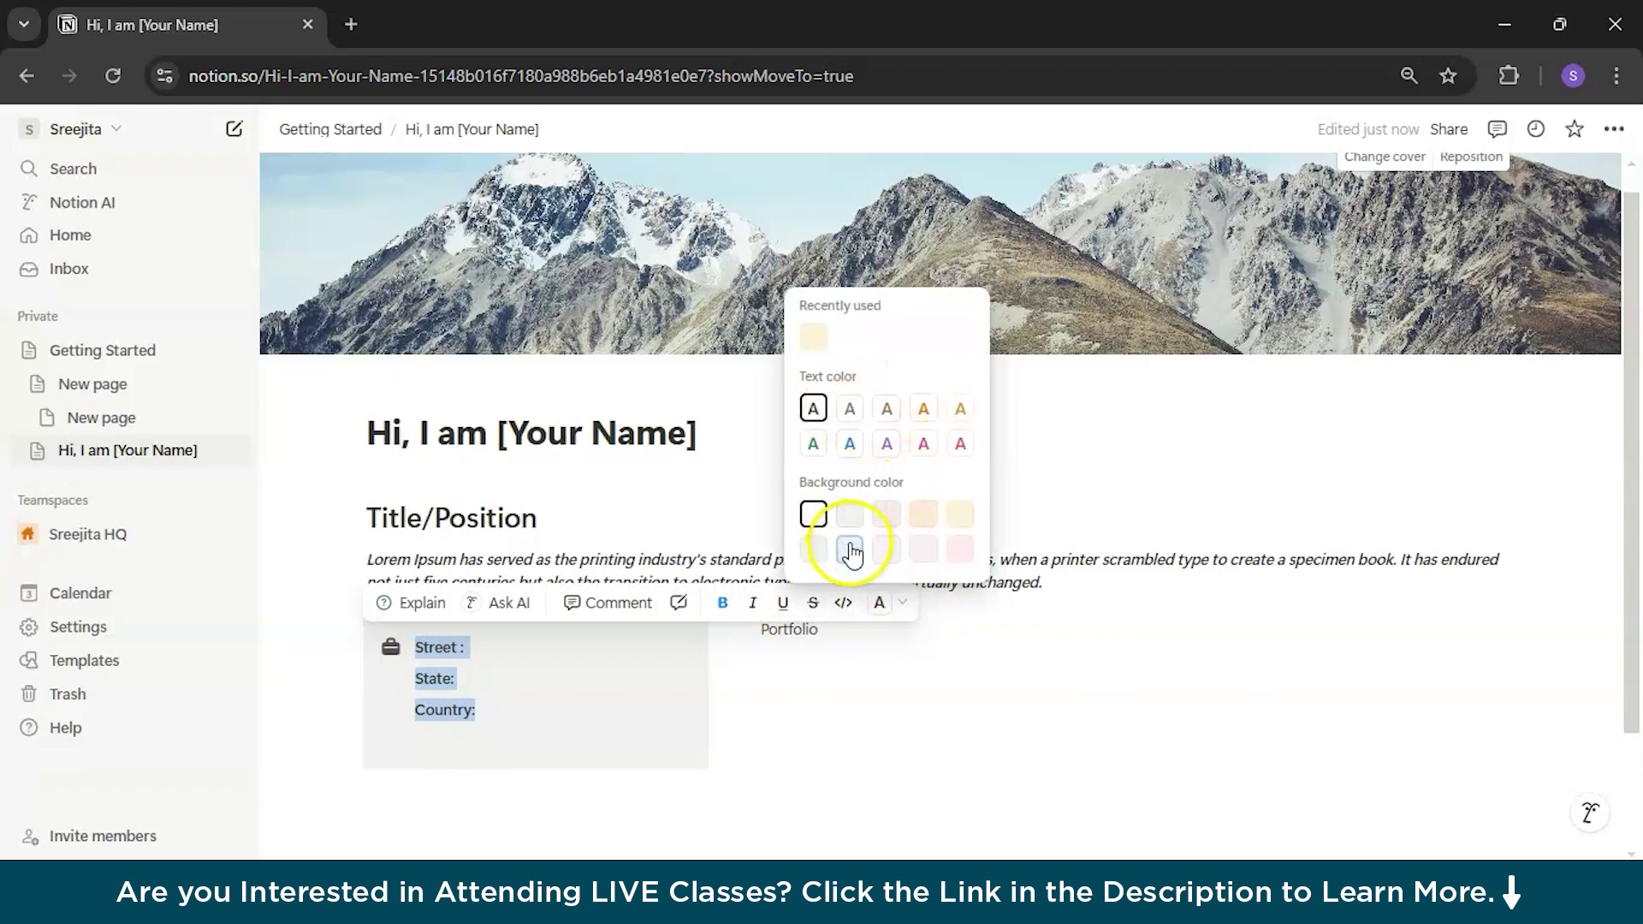
{"action": "left_click", "coordinate": [616, 736]}
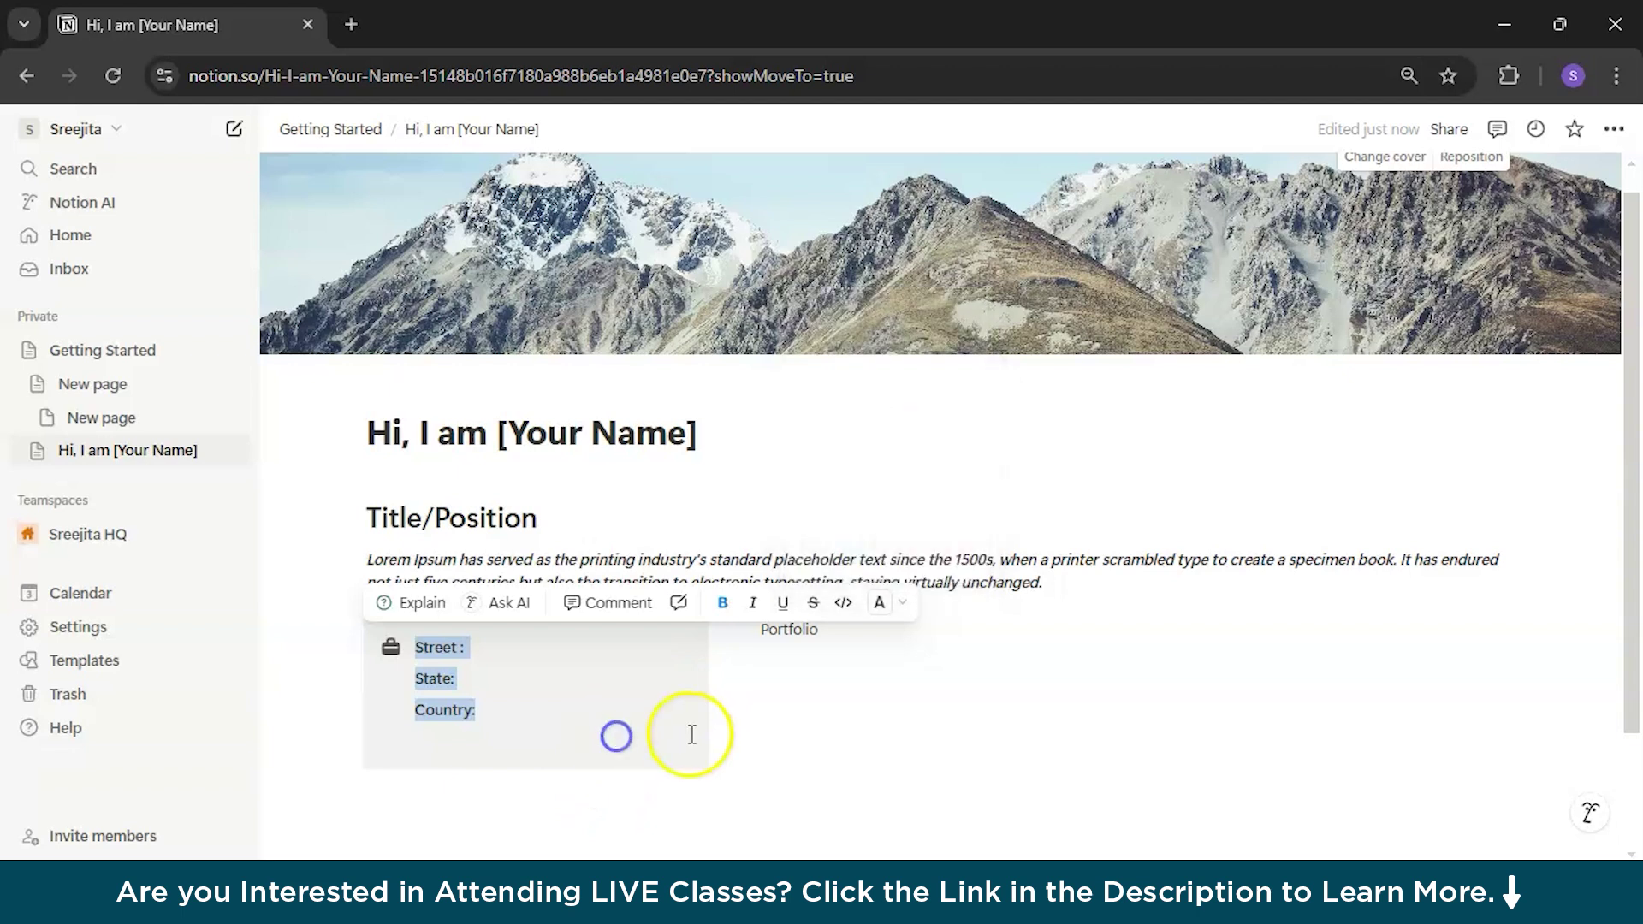
{"action": "left_click", "coordinate": [690, 741]}
{"action": "key", "text": "BackSpace"}
{"action": "key", "text": "Down"}
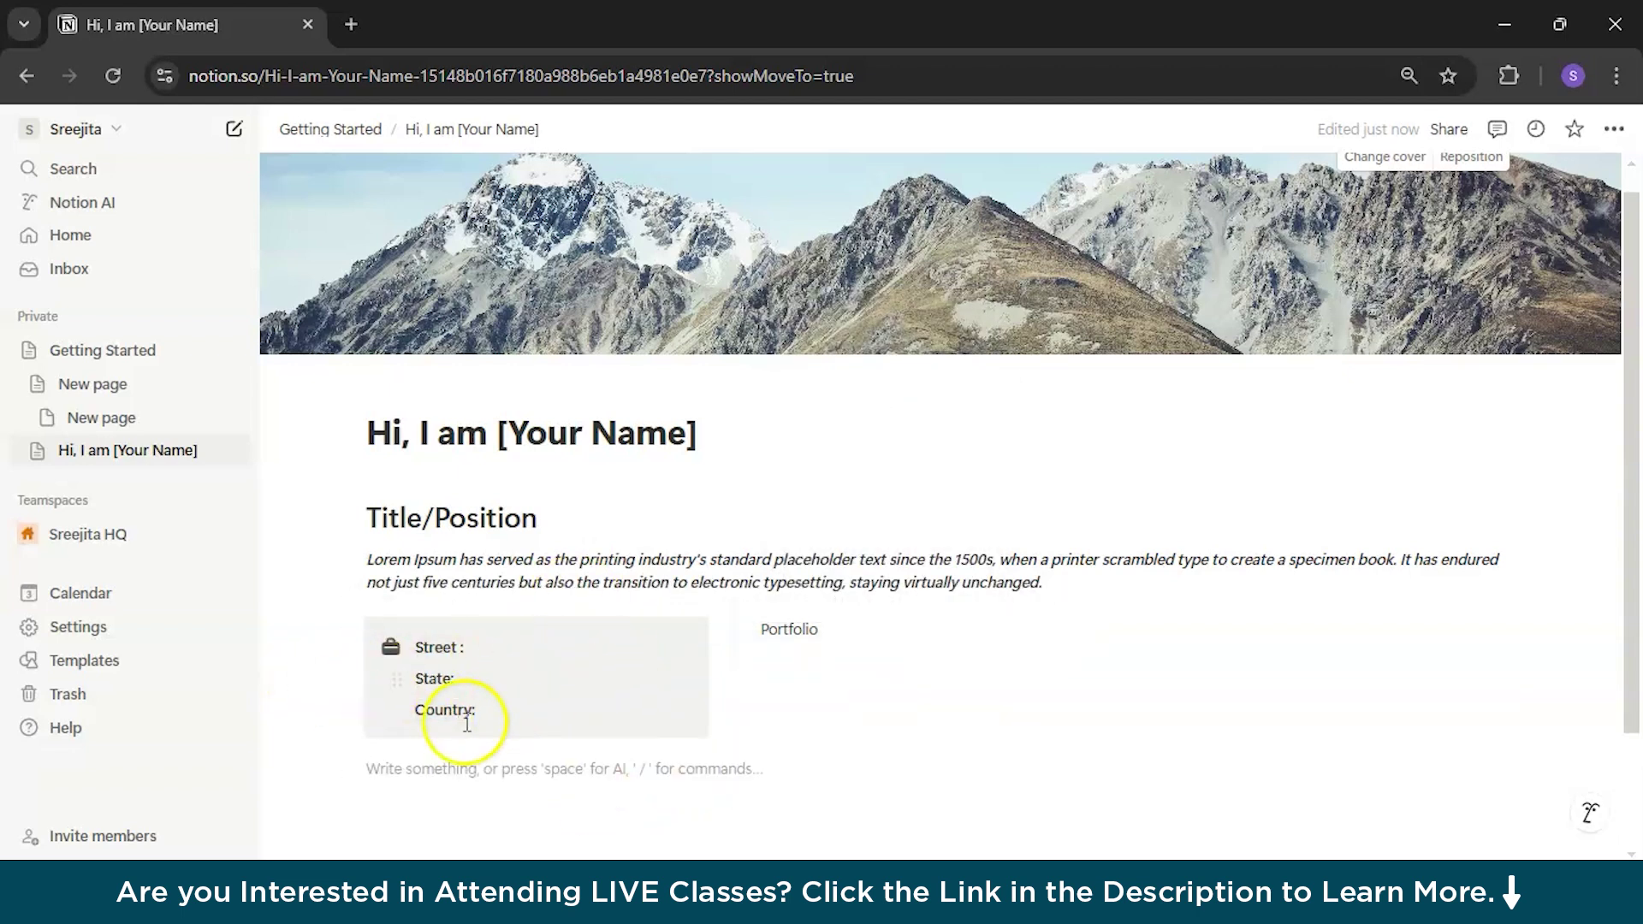
Step: Duplicate the address callout and give the copy a black arrow icon
{"action": "left_click", "coordinate": [346, 643]}
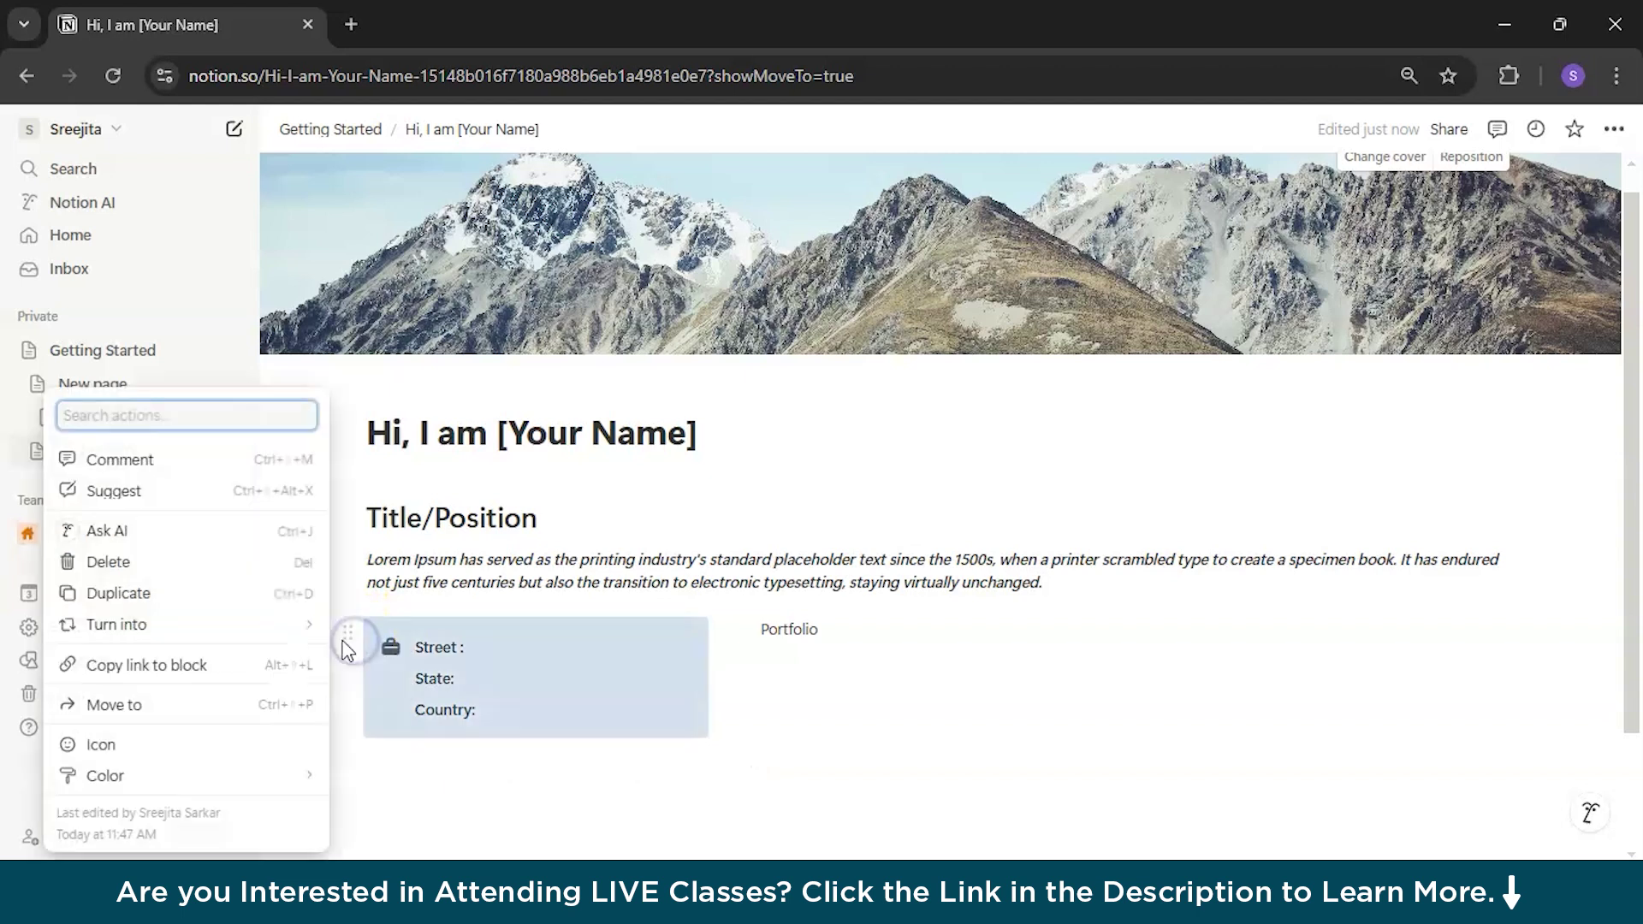
{"action": "left_click", "coordinate": [236, 611]}
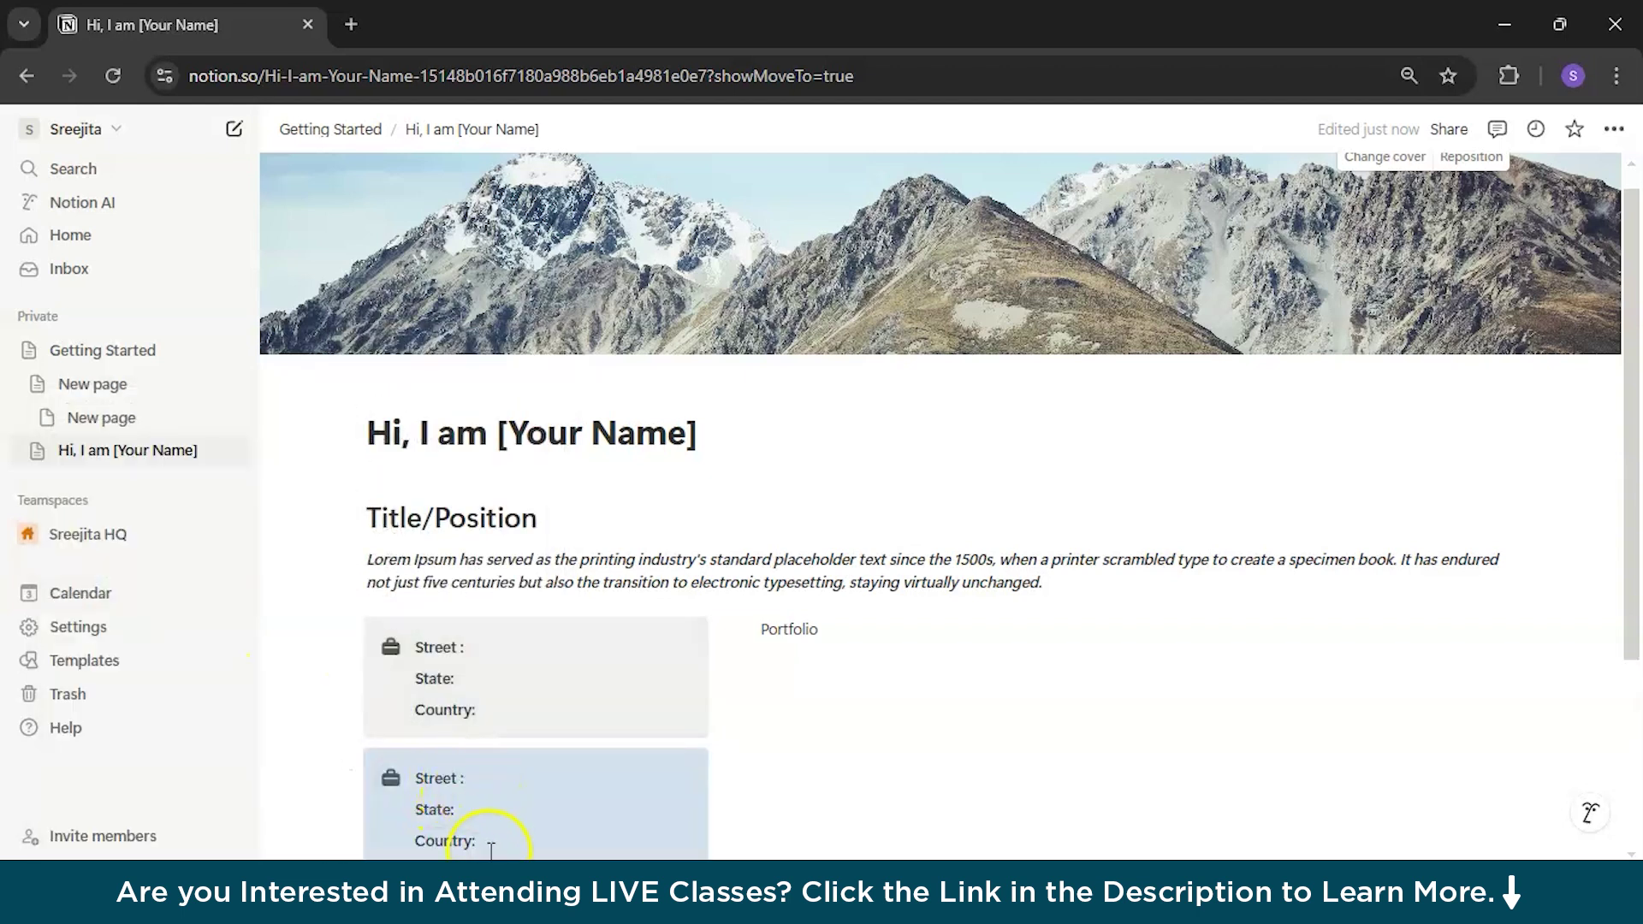
{"action": "scroll", "coordinate": [474, 842], "scroll_direction": "down", "scroll_amount": 2}
{"action": "left_click", "coordinate": [391, 596]}
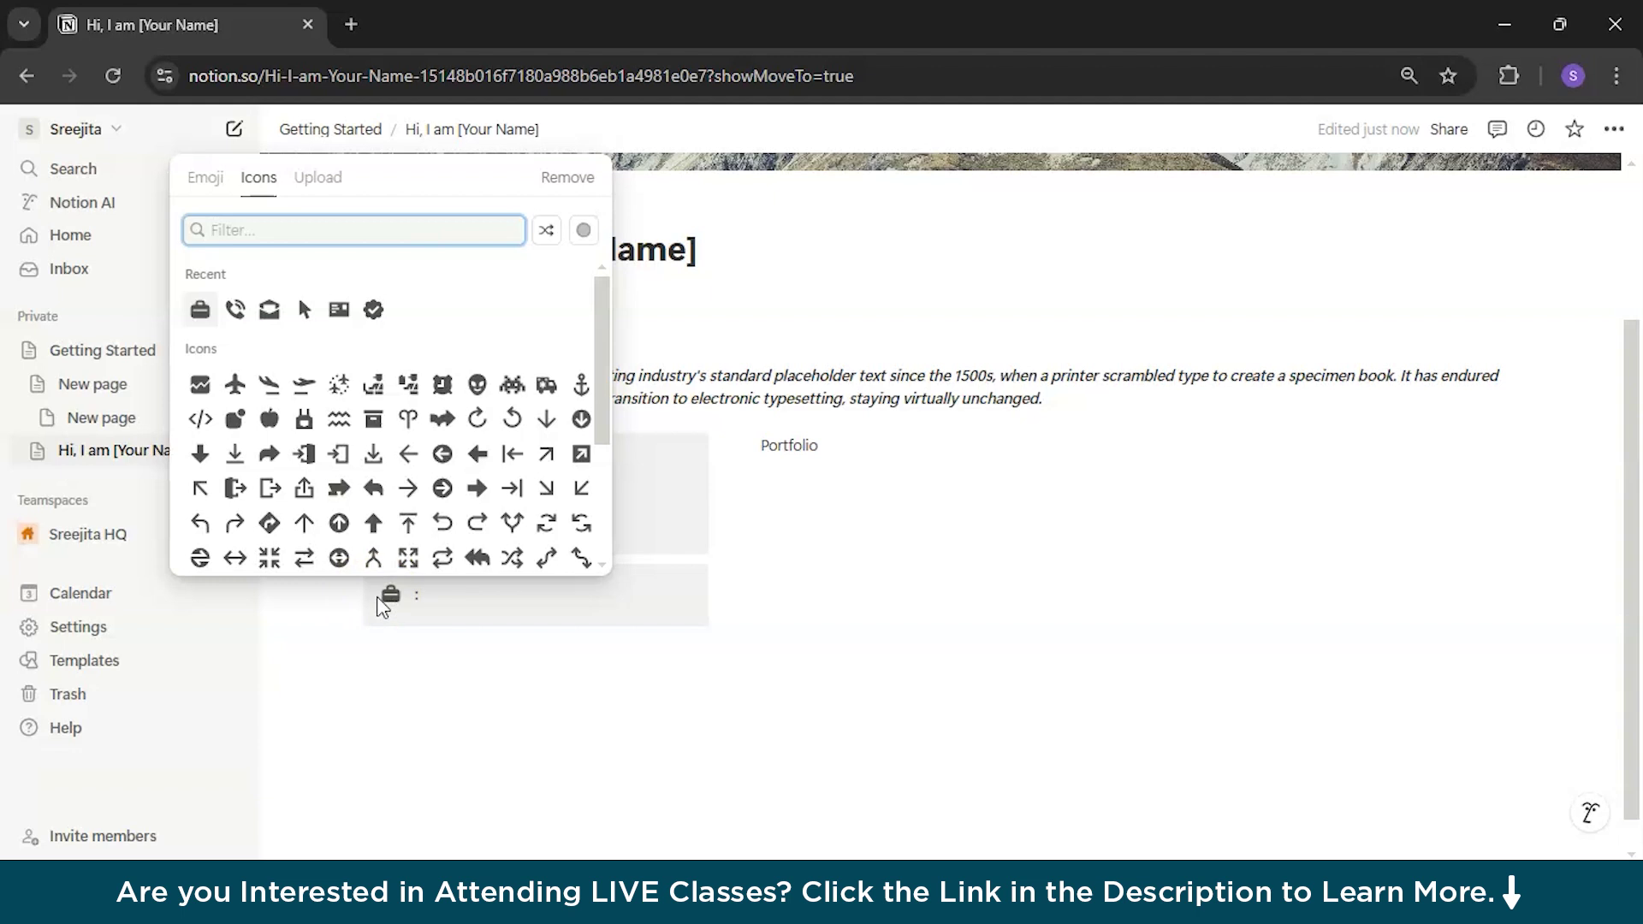
{"action": "left_click", "coordinate": [304, 308]}
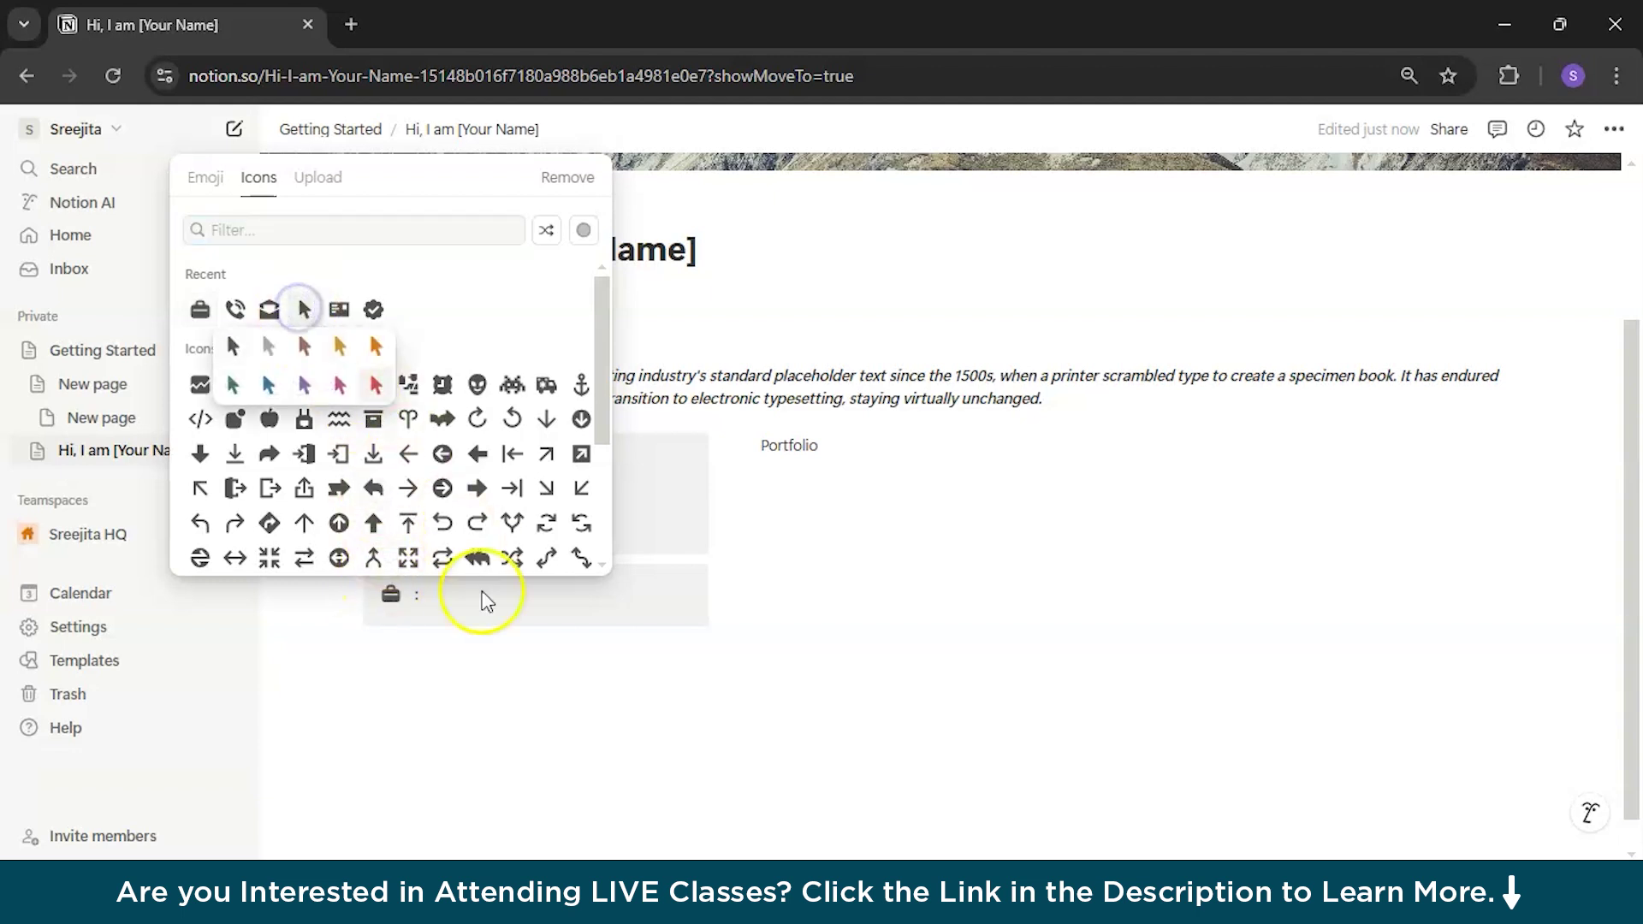
{"action": "left_click", "coordinate": [232, 346]}
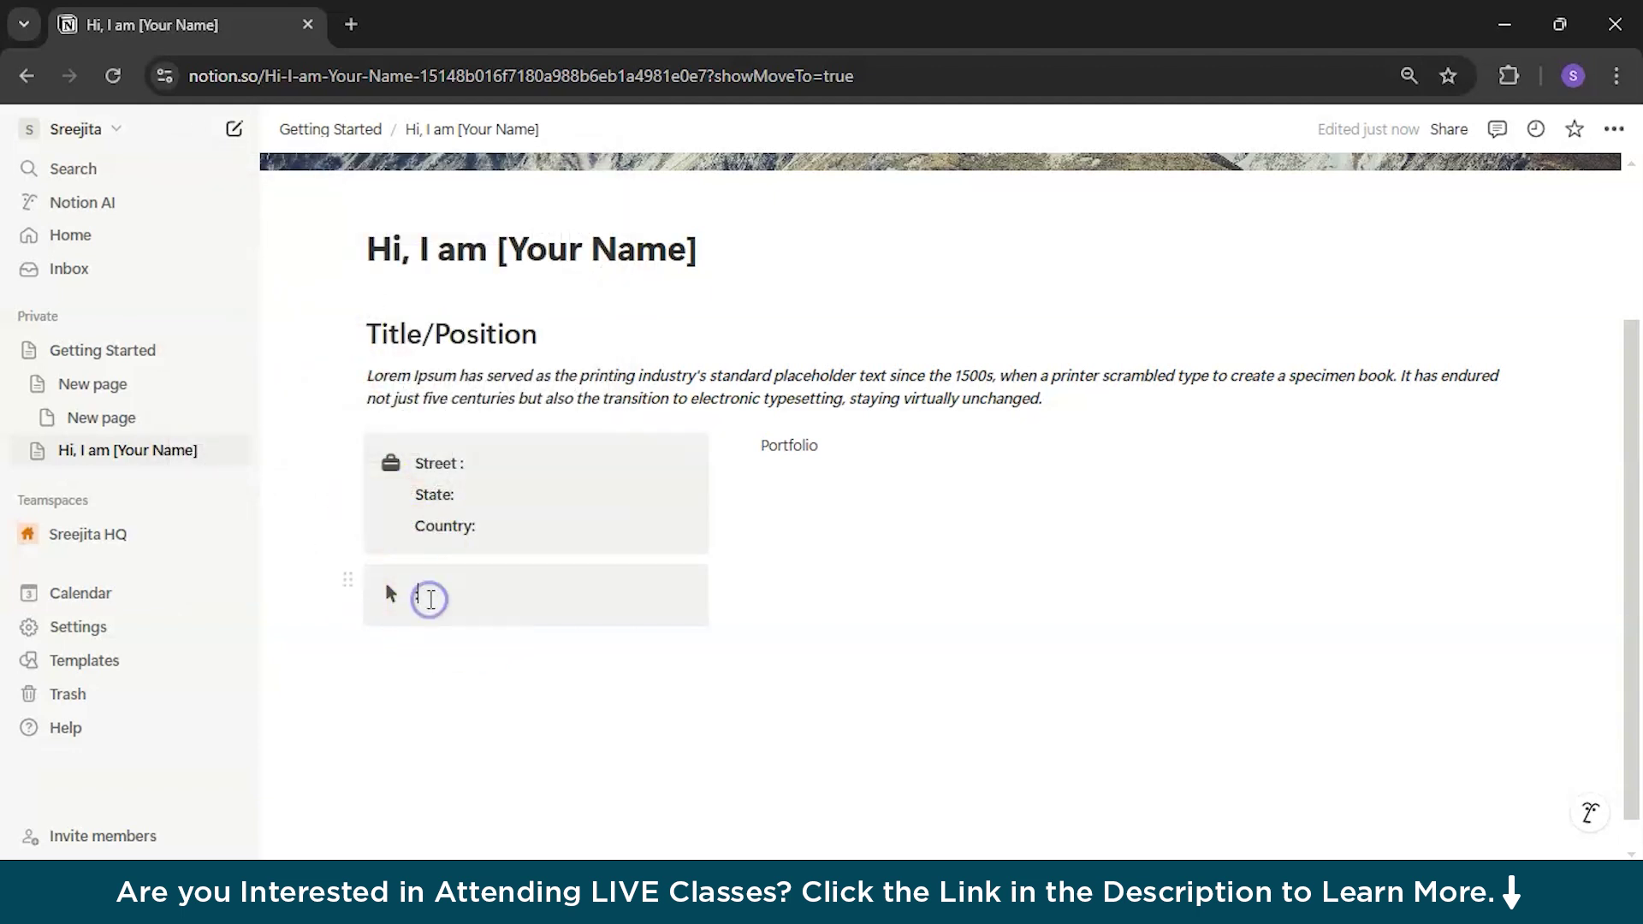
Step: Type Follow Me at, then Instagram, Facebook, Twitter and LinkedIn on separate lines
{"action": "type", "text": "Follow "}
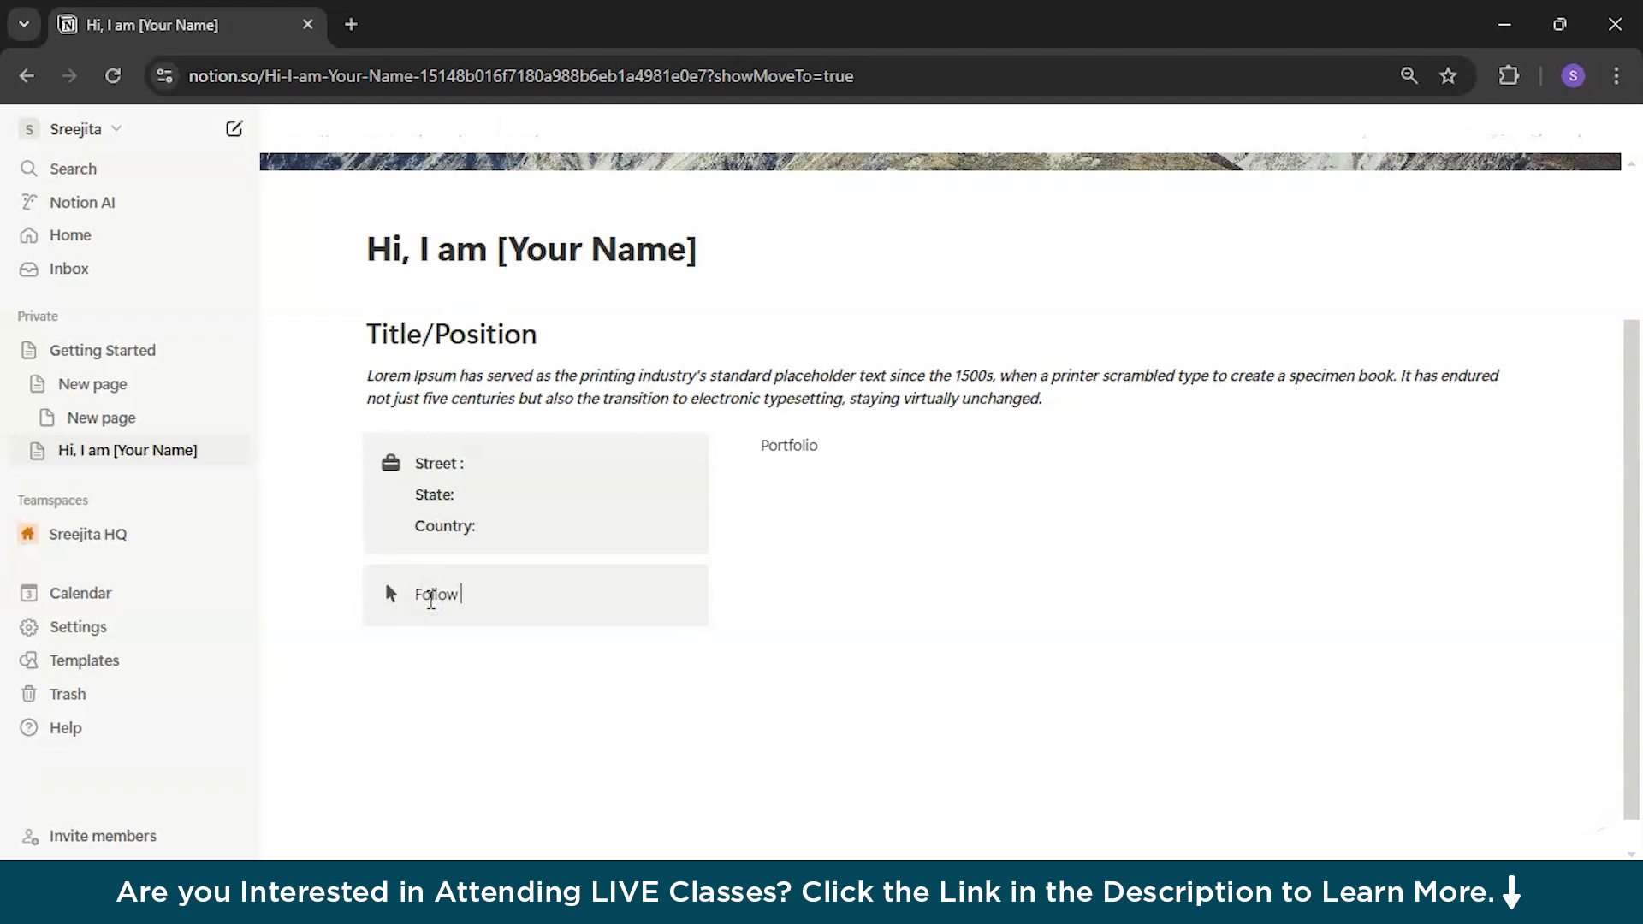
{"action": "type", "text": "Me at"}
{"action": "key", "text": "Return"}
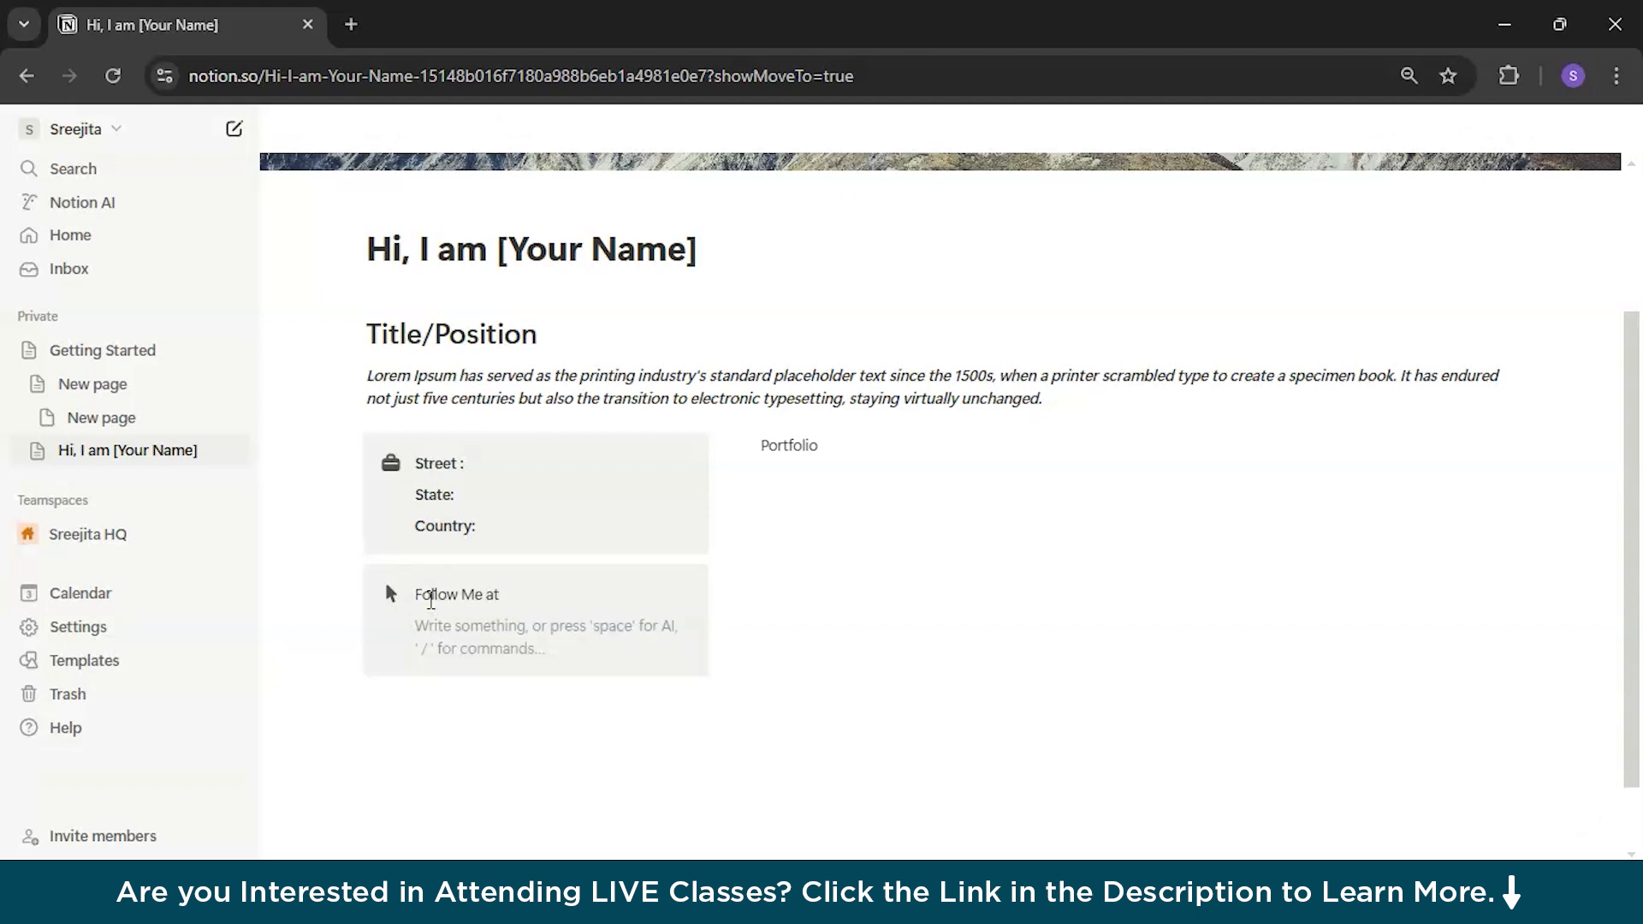
{"action": "type", "text": "Instagram"}
{"action": "key", "text": "Return"}
{"action": "type", "text": "Facebook"}
{"action": "key", "text": "Return"}
{"action": "type", "text": "Twitter"}
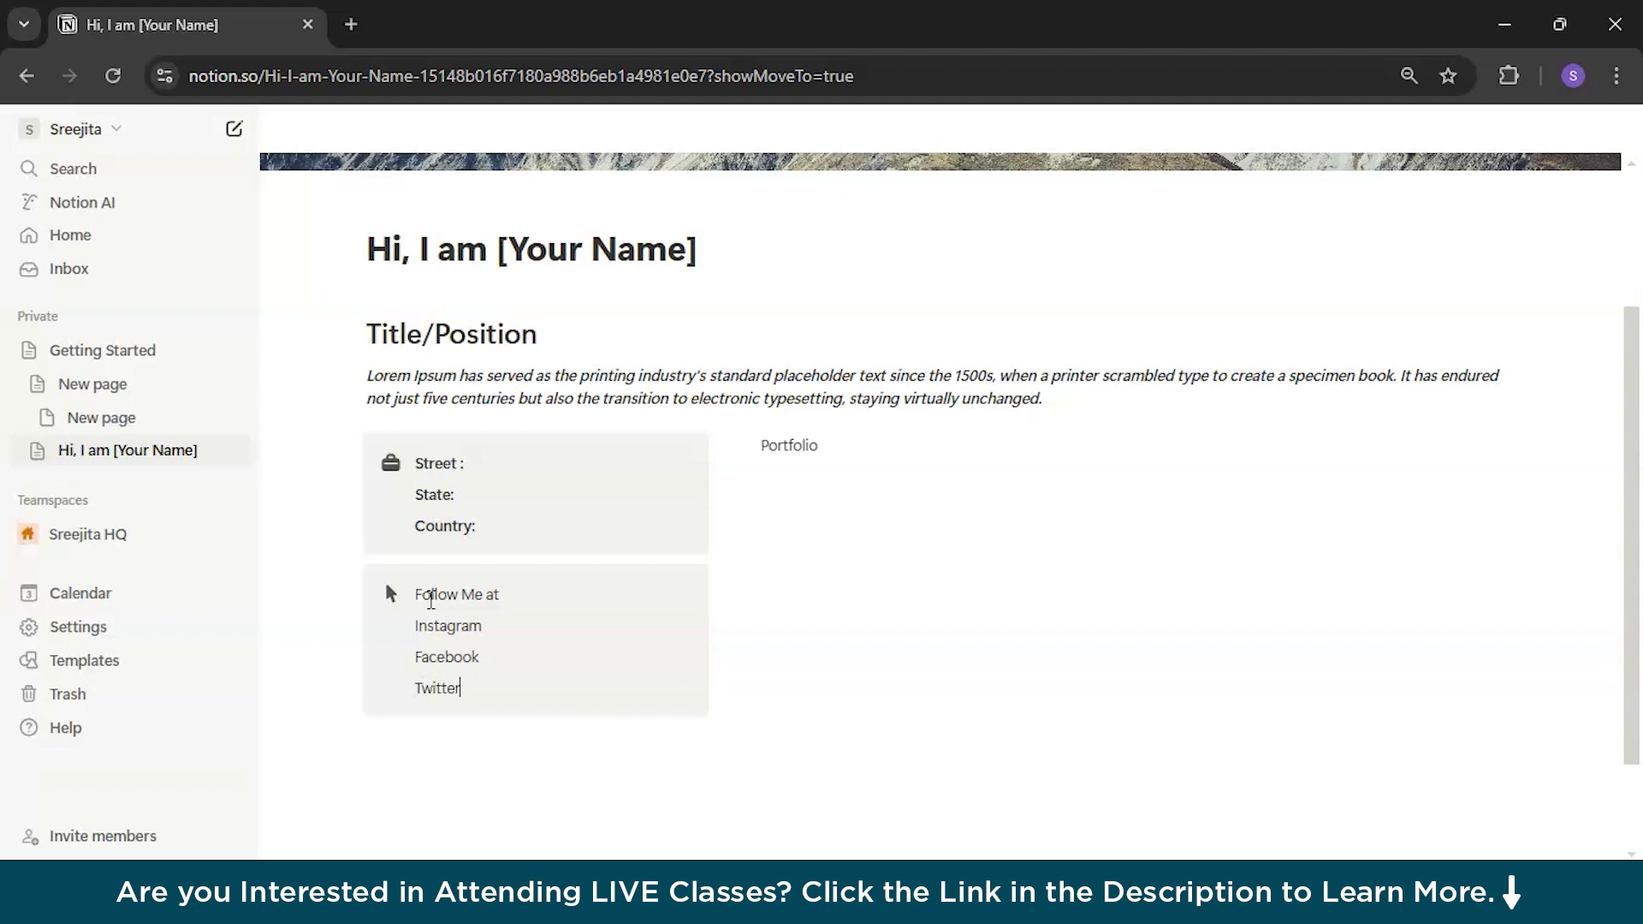
{"action": "key", "text": "Return"}
{"action": "type", "text": "LinkedIn"}
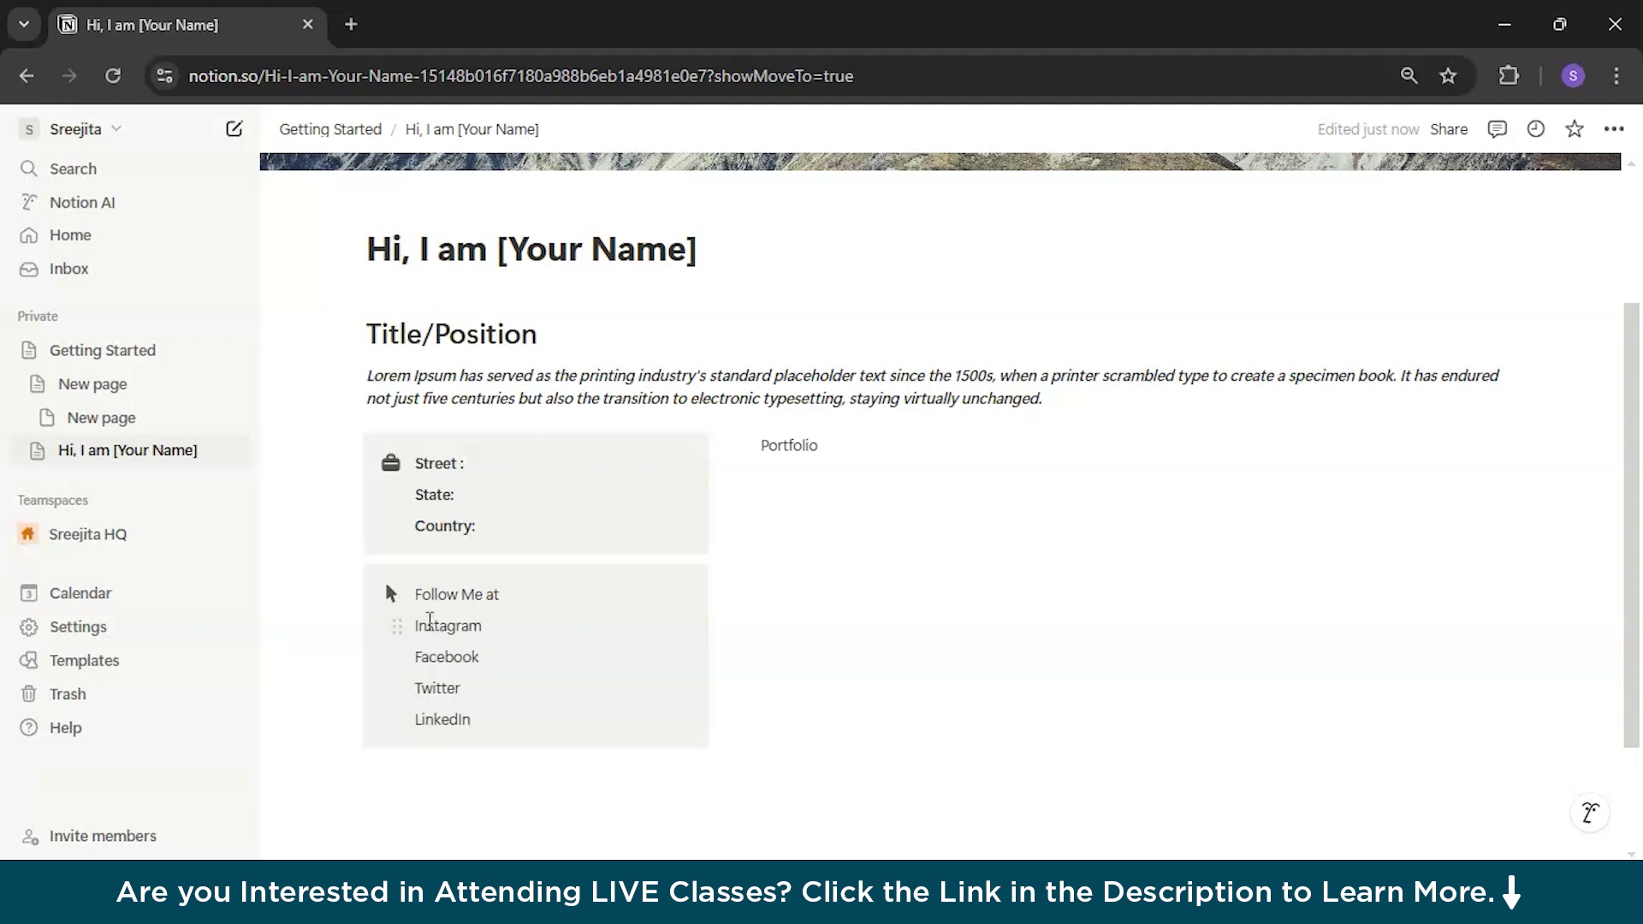
Step: Select Instagram and open the link box, then dismiss it without linking anything
{"action": "left_click", "coordinate": [469, 626]}
{"action": "left_click_drag", "start_coordinate": [483, 627], "coordinate": [415, 626]}
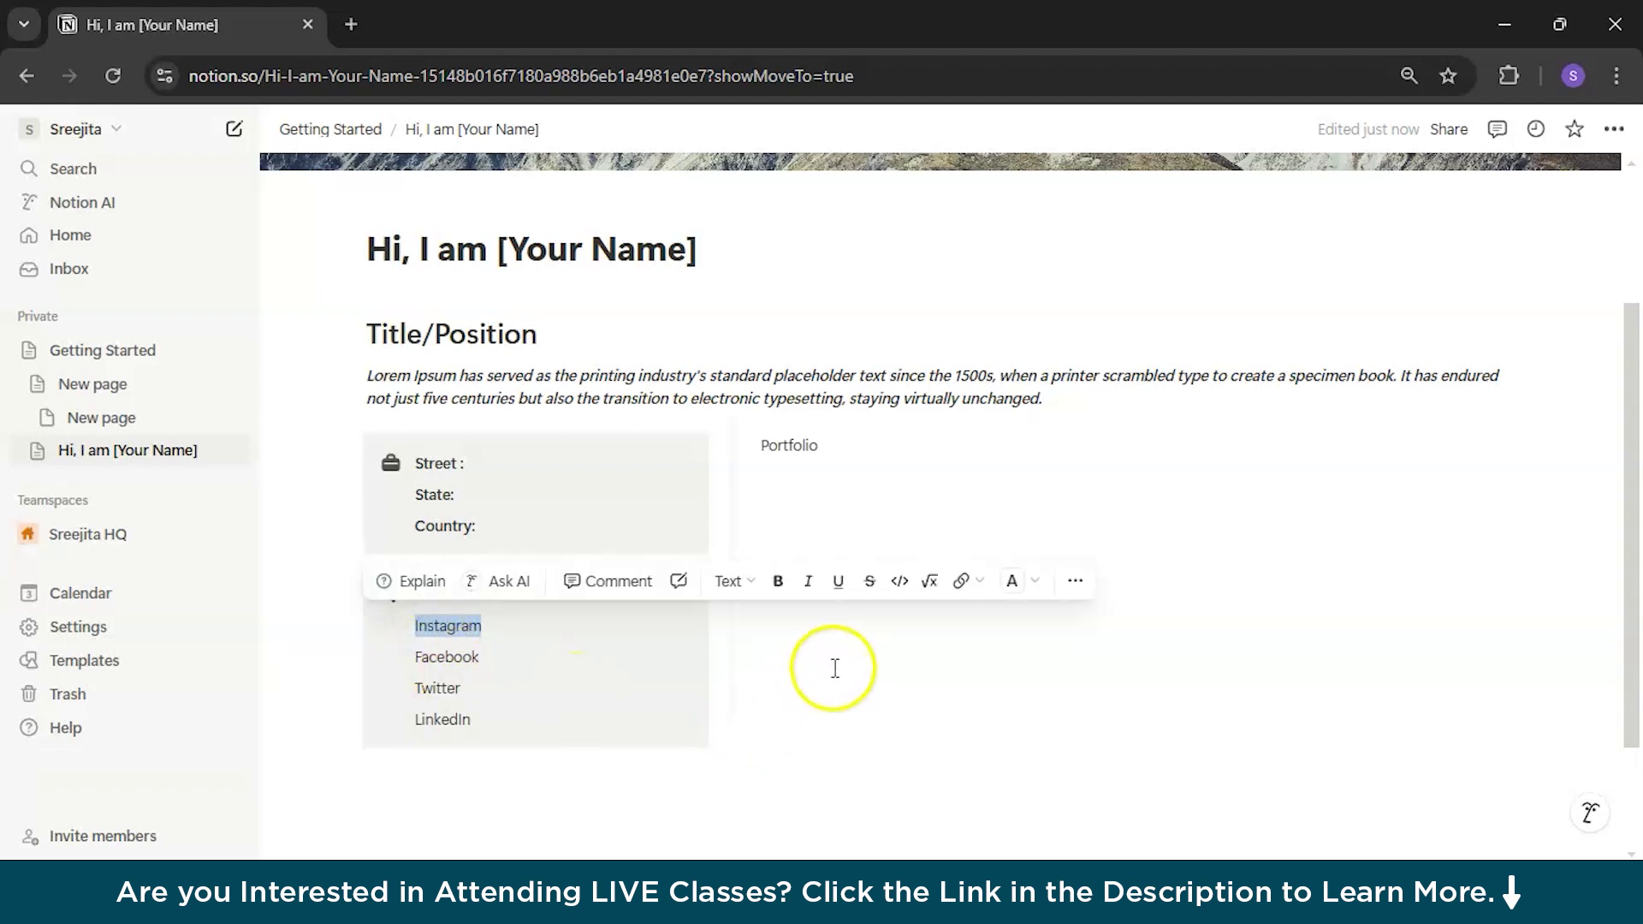
{"action": "left_click", "coordinate": [981, 583]}
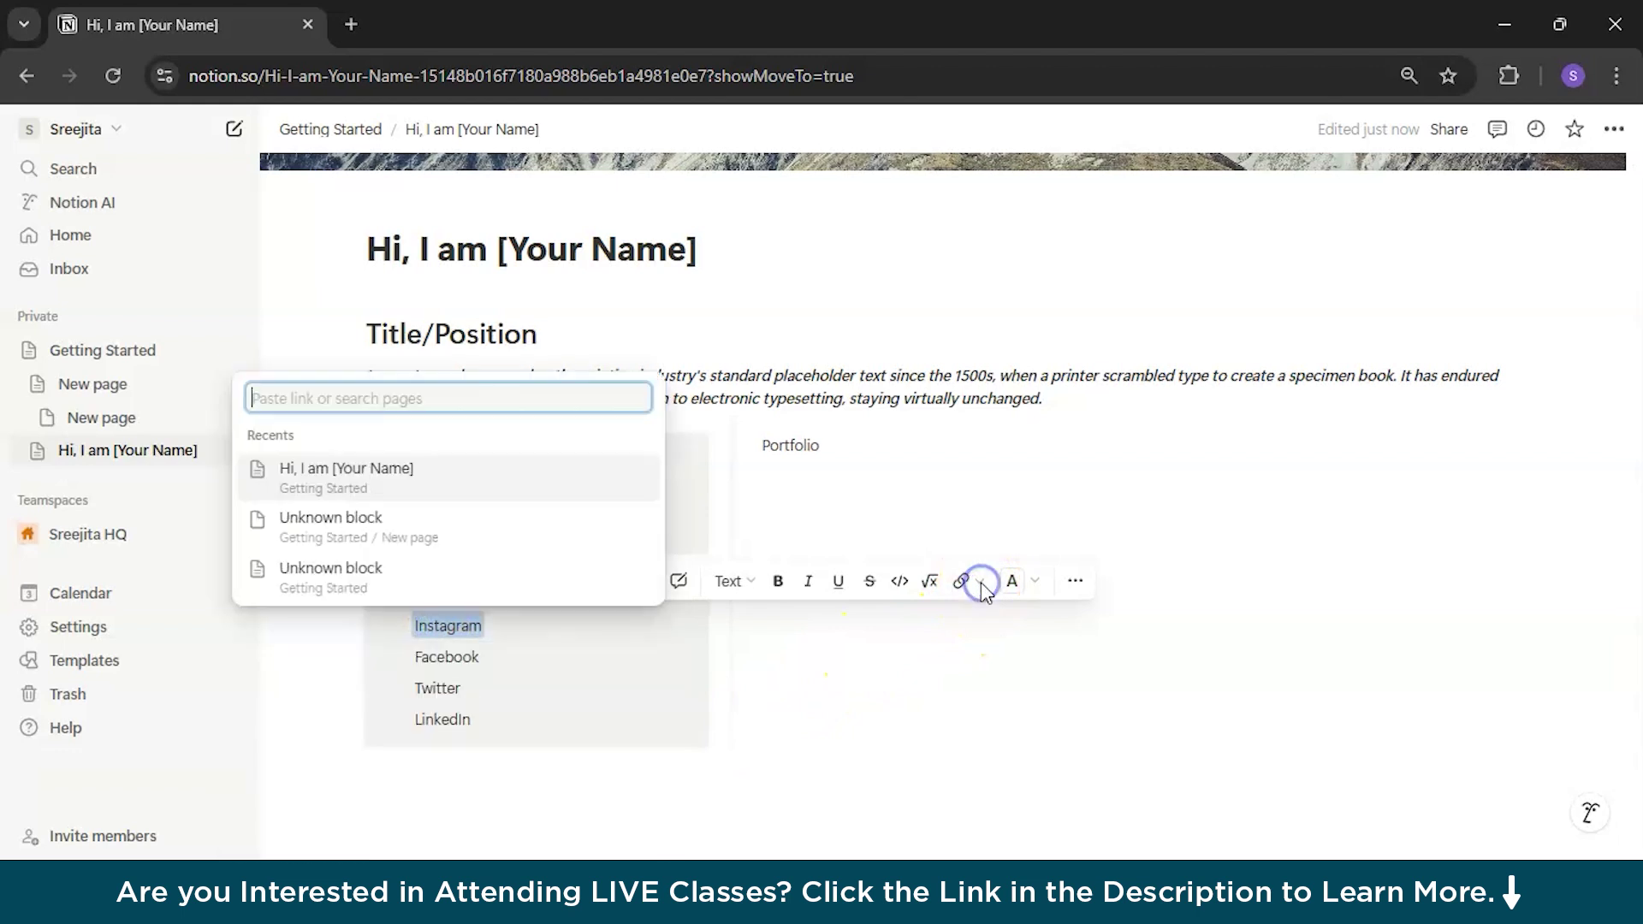
{"action": "left_click", "coordinate": [576, 393]}
{"action": "left_click", "coordinate": [599, 671]}
{"action": "left_click", "coordinate": [532, 676]}
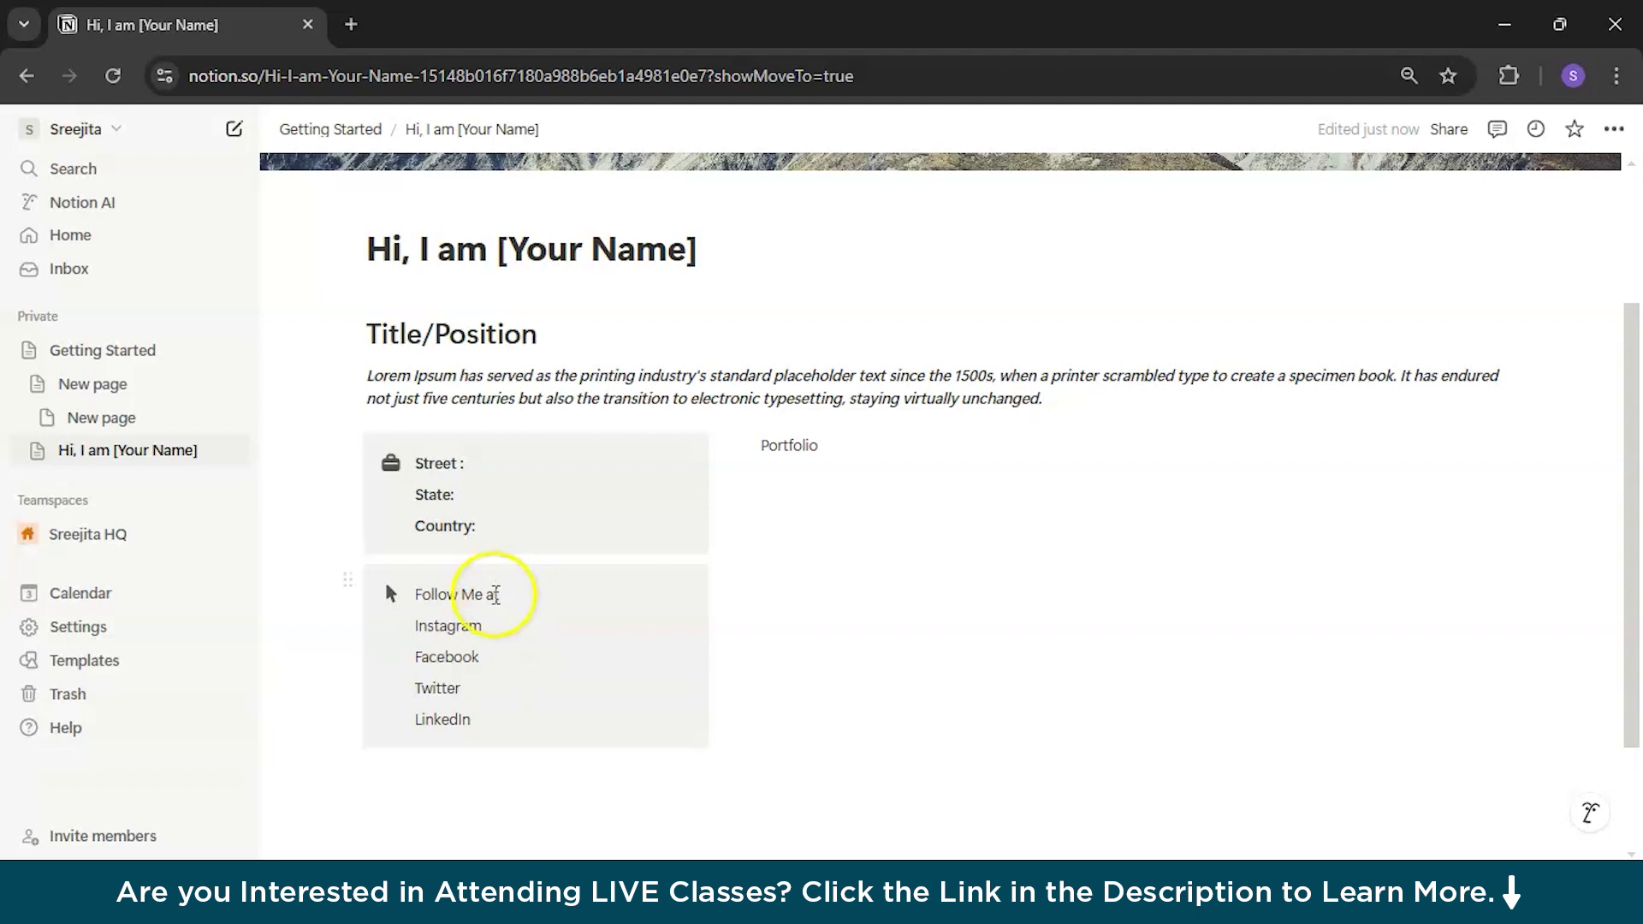
Step: Bold the Follow Me at line and the four social network names
{"action": "triple_click", "coordinate": [507, 592]}
{"action": "left_click", "coordinate": [778, 558]}
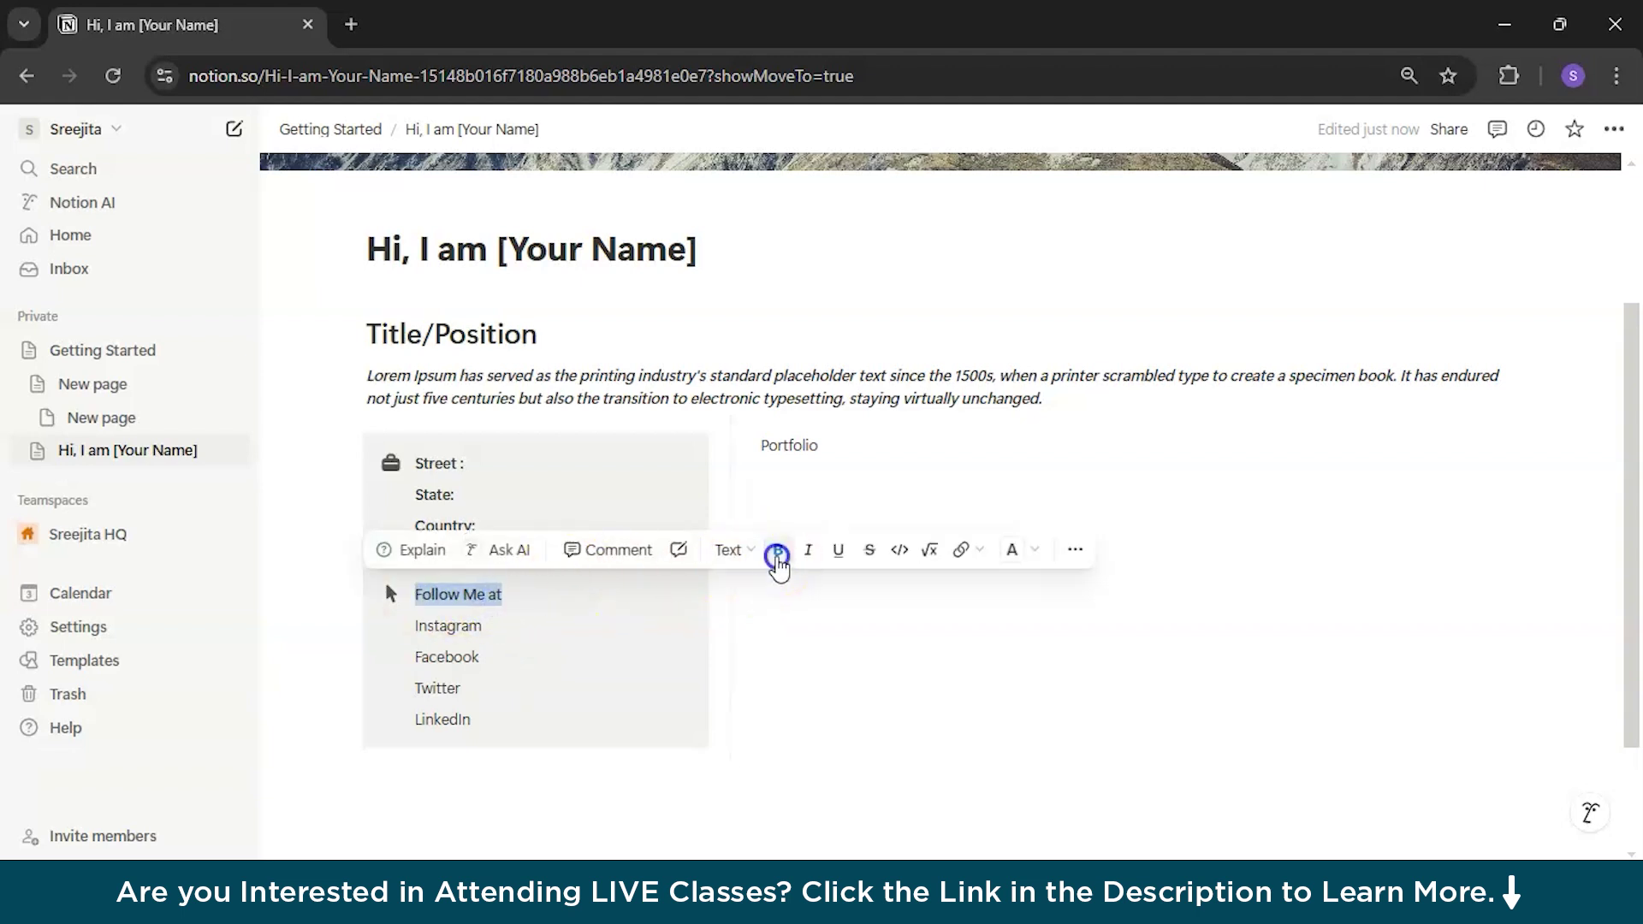
{"action": "left_click_drag", "start_coordinate": [475, 720], "coordinate": [412, 624]}
{"action": "left_click", "coordinate": [721, 589]}
{"action": "left_click", "coordinate": [623, 748]}
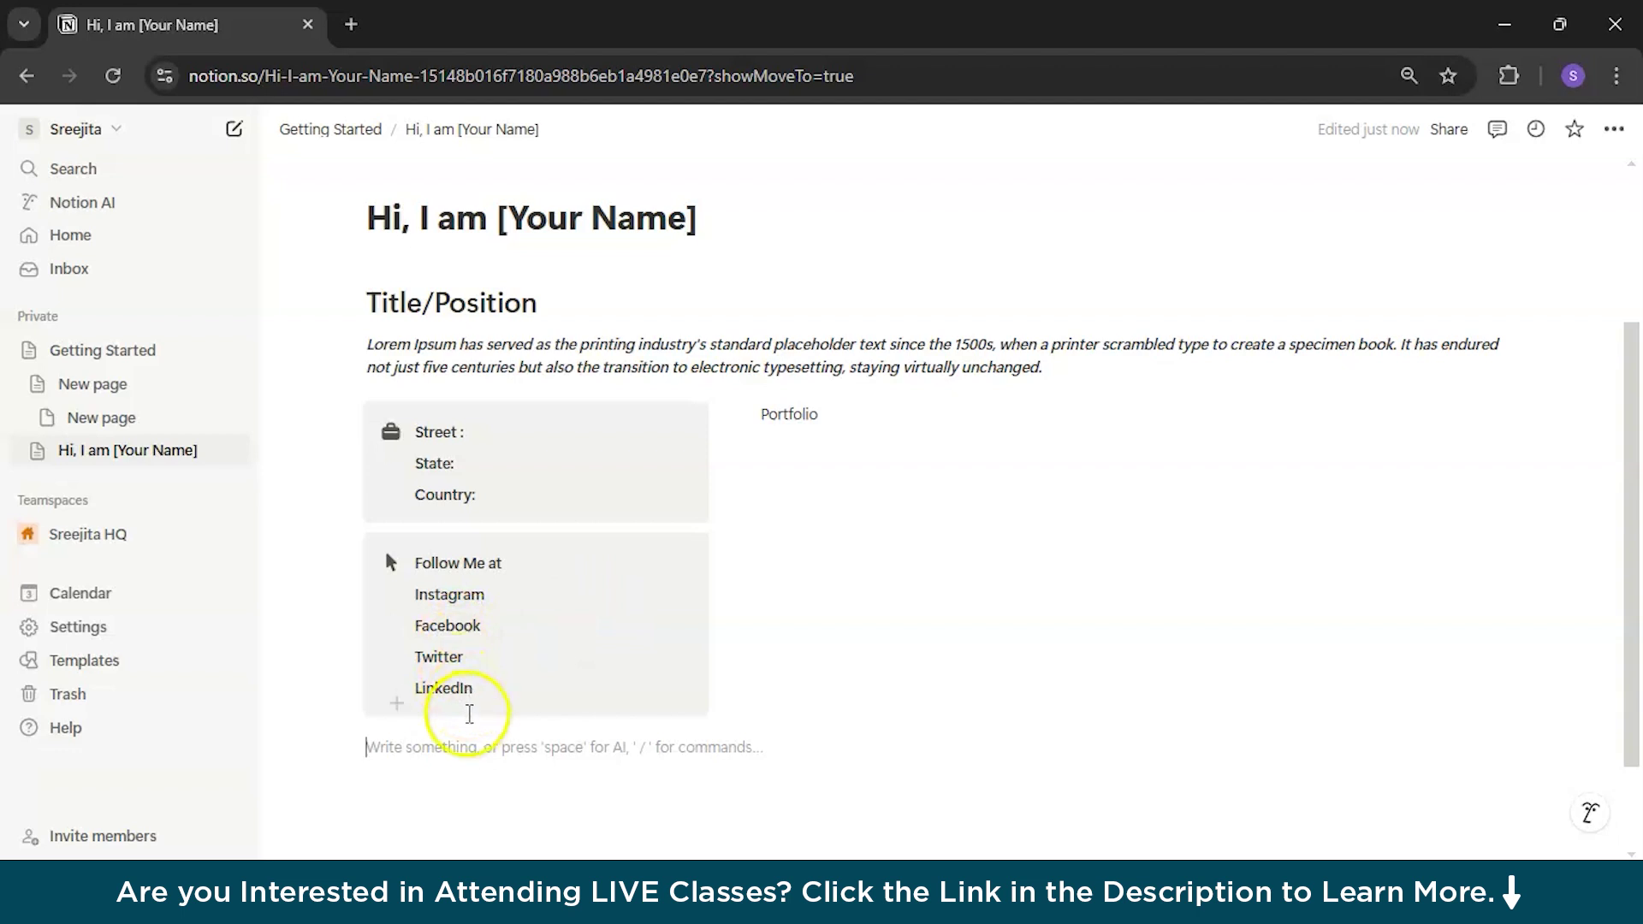
Step: Duplicate the Follow Me at callout and give the copy a black envelope icon
{"action": "left_click", "coordinate": [348, 562]}
{"action": "mouse_move", "coordinate": [228, 556]}
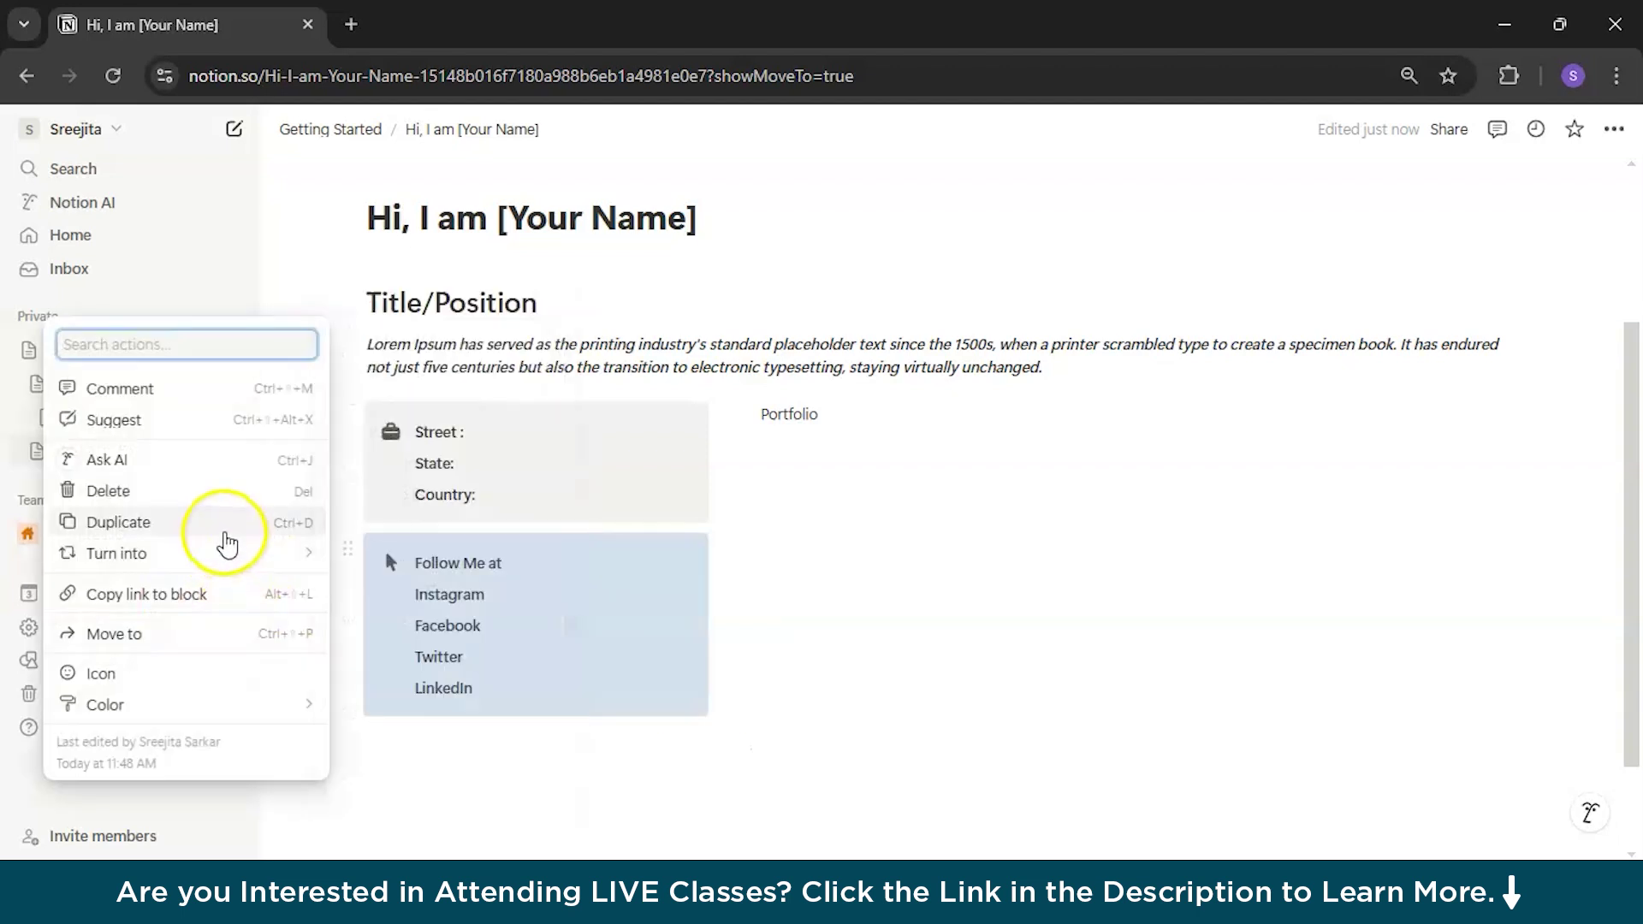
{"action": "left_click", "coordinate": [224, 524]}
{"action": "scroll", "coordinate": [451, 684], "scroll_direction": "down", "scroll_amount": 1}
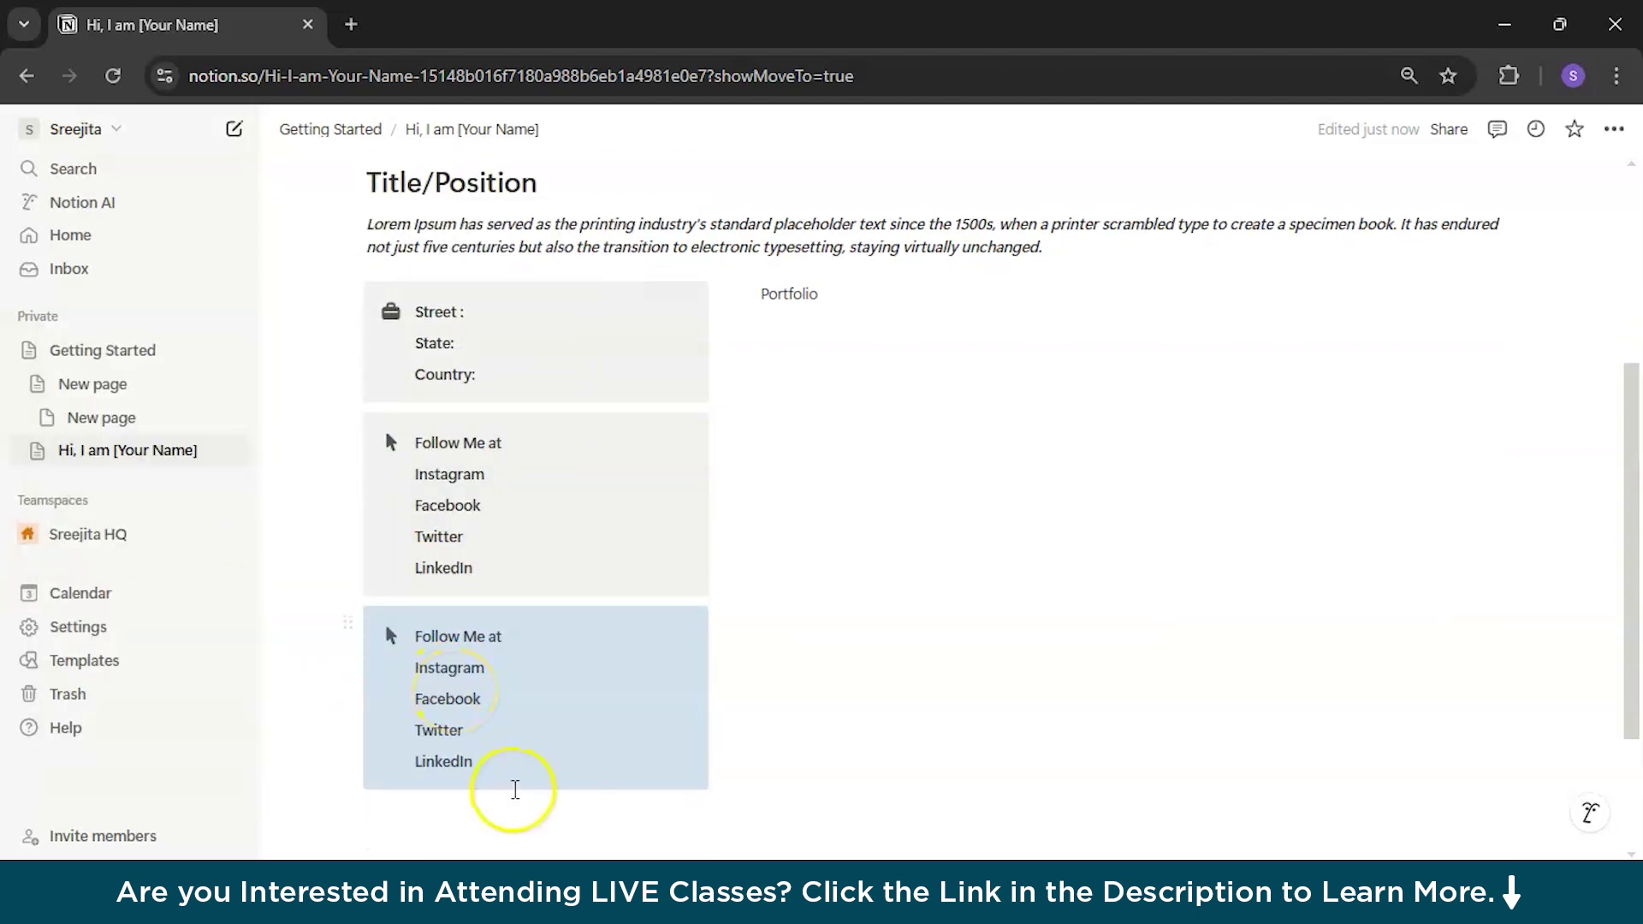
{"action": "left_click", "coordinate": [389, 652]}
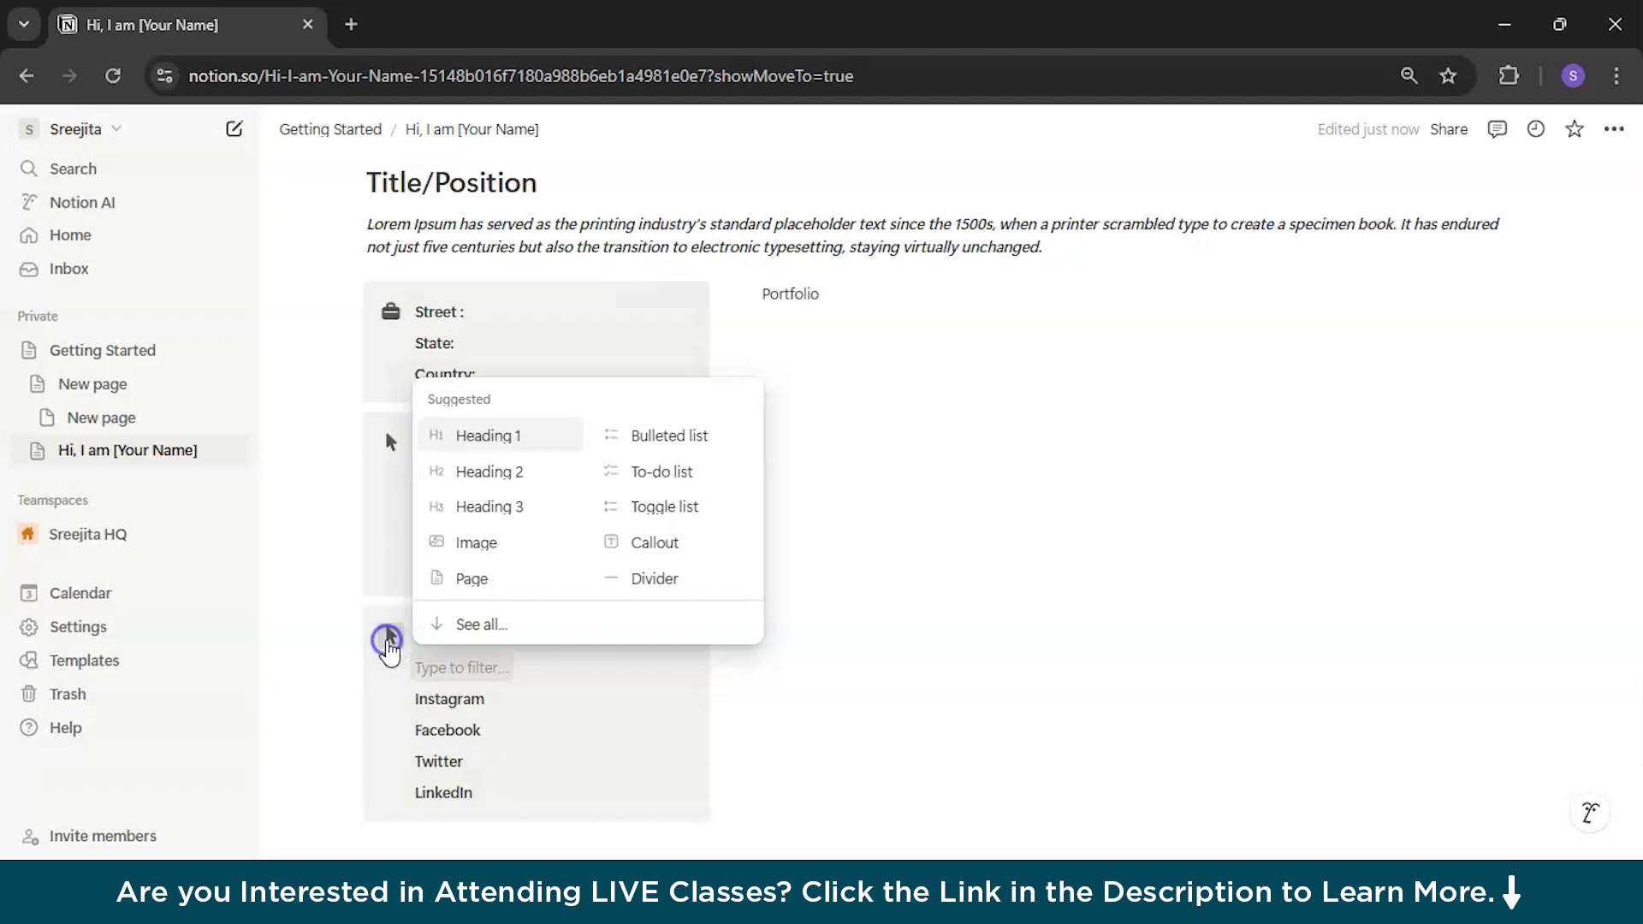
{"action": "left_click", "coordinate": [389, 637]}
{"action": "left_click", "coordinate": [232, 389]}
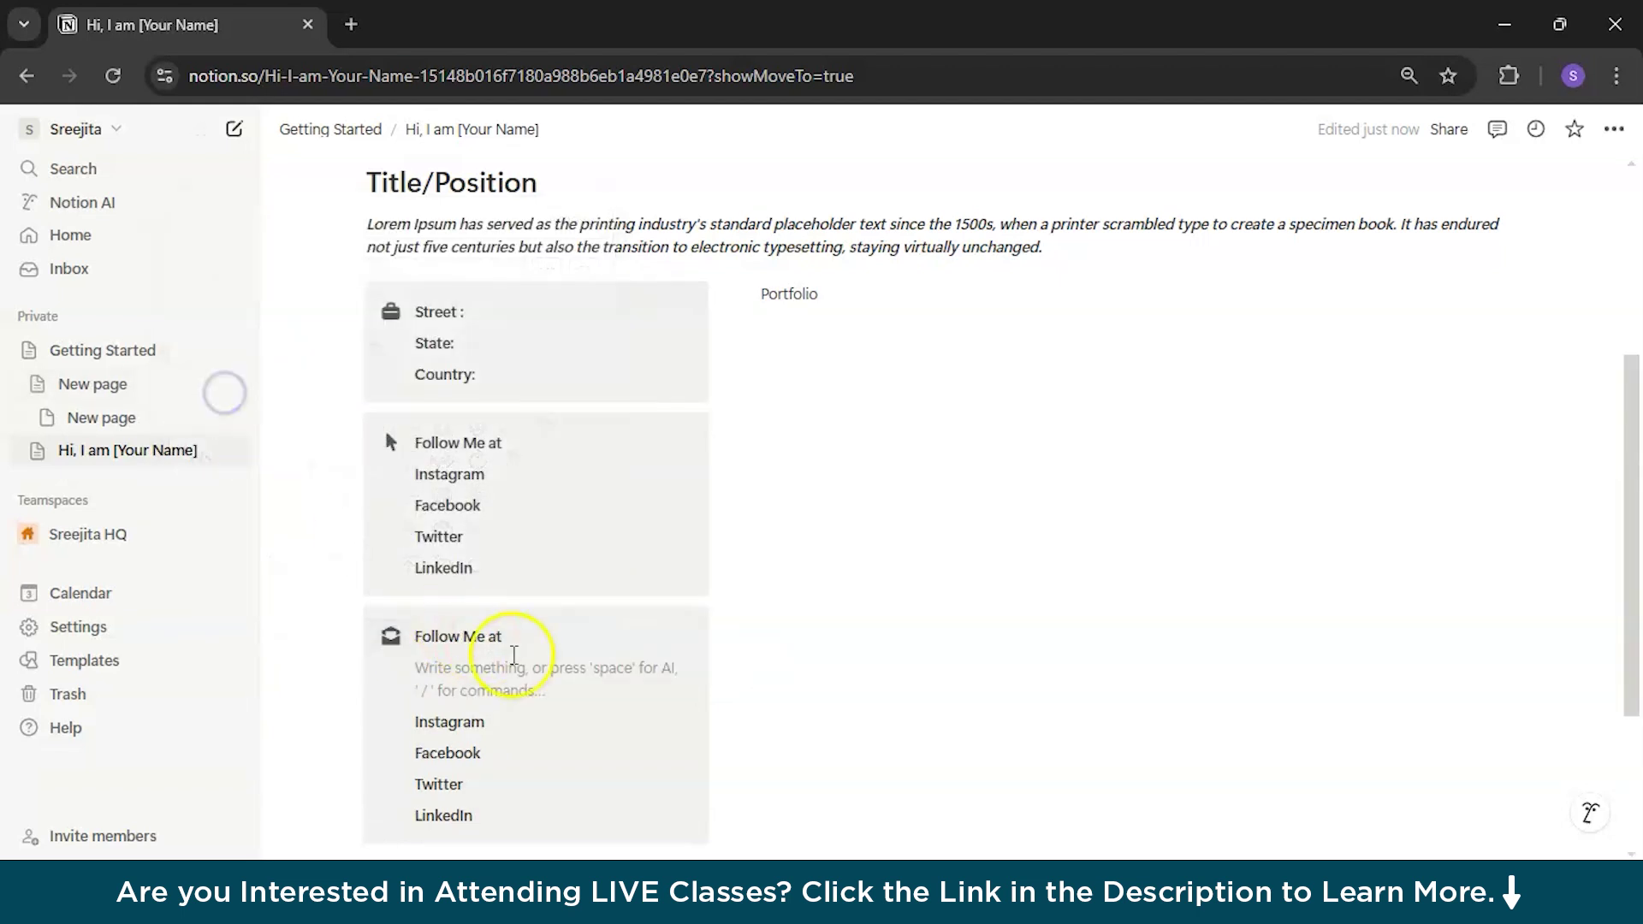
Step: Replace the copied text with 'contact by Mail' and select the whole line
{"action": "left_click_drag", "start_coordinate": [488, 813], "coordinate": [413, 618]}
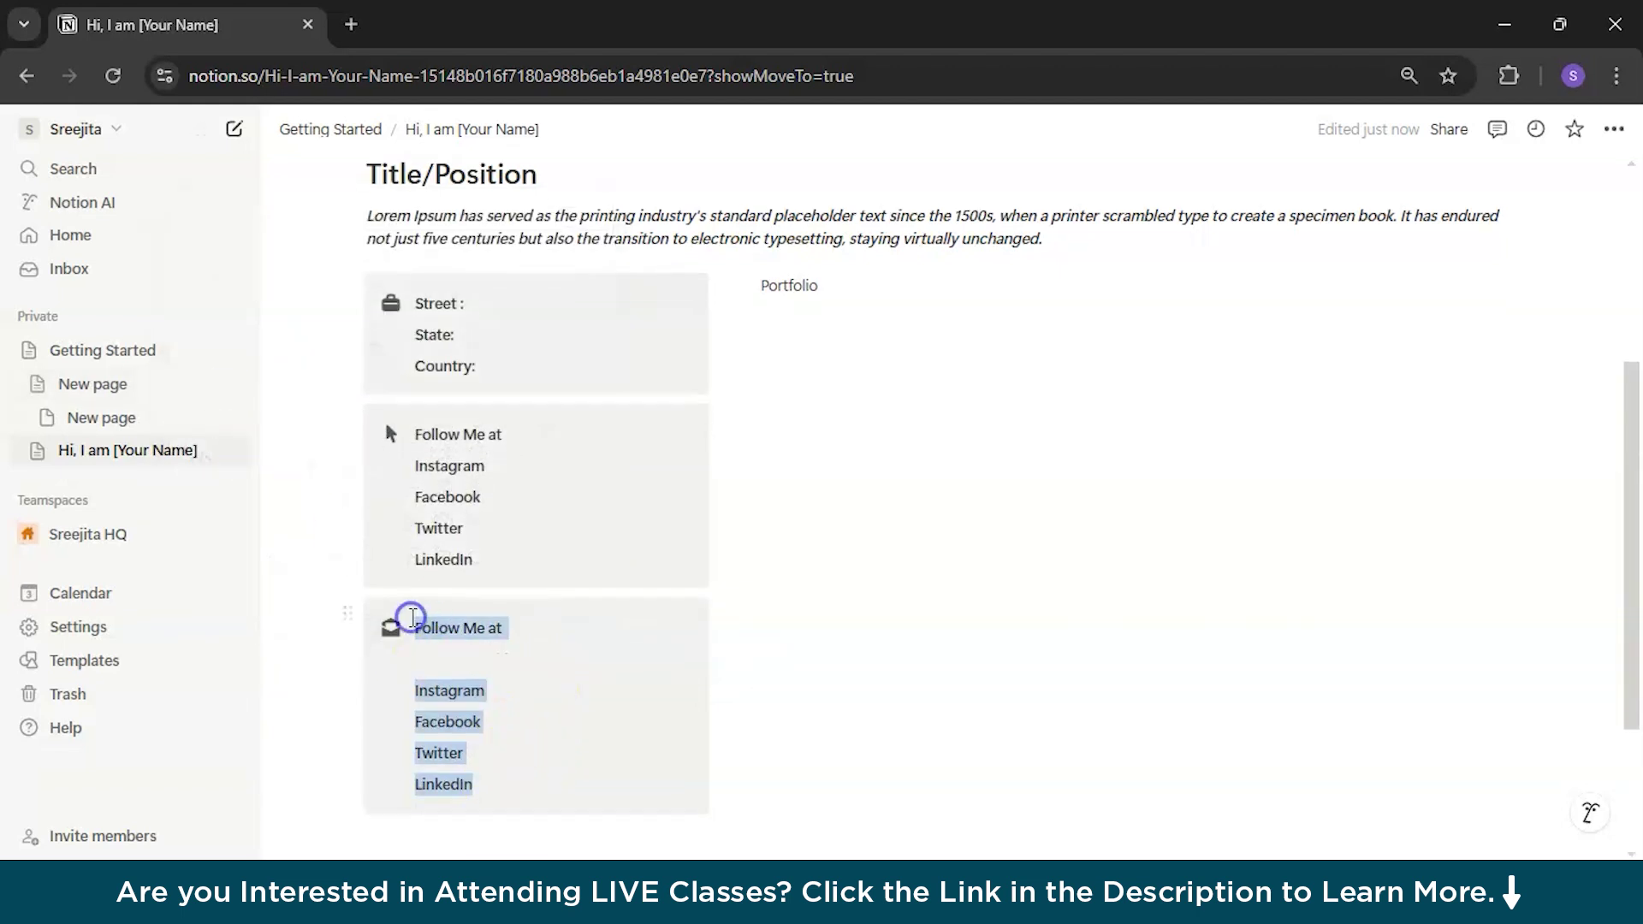
{"action": "key", "text": "BackSpace"}
{"action": "type", "text": "Emai"}
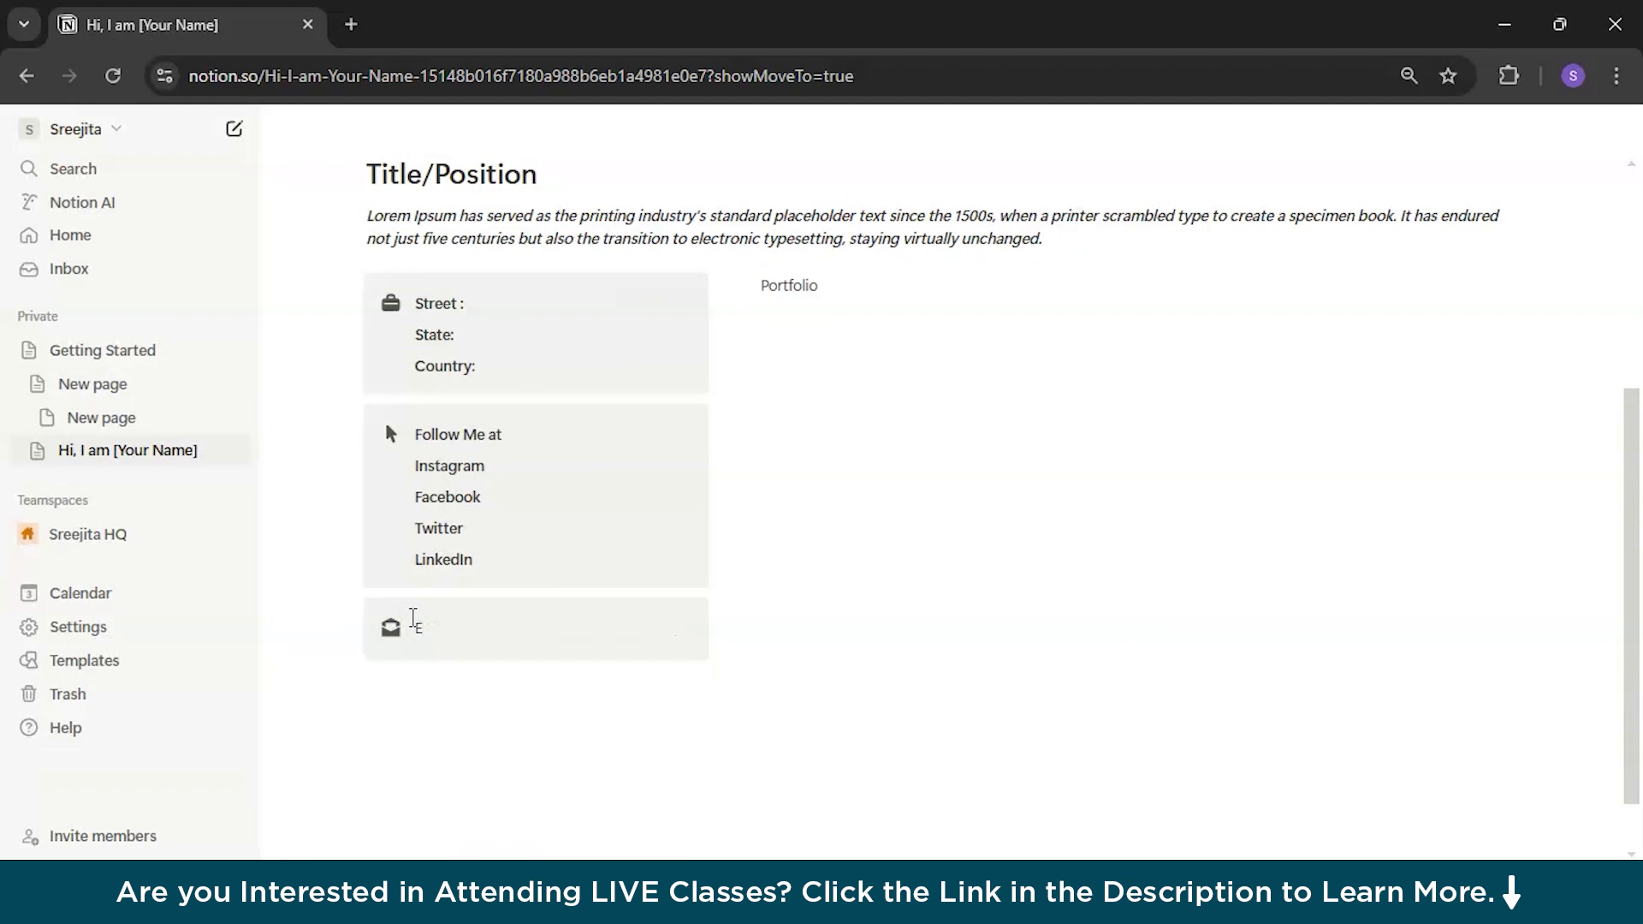
{"action": "key", "text": "BackSpace"}
{"action": "key", "text": "BackSpace"}
{"action": "key", "text": "BackSpace"}
{"action": "key", "text": "BackSpace"}
{"action": "type", "text": "contact by Mail"}
{"action": "key", "text": "ctrl+shift+Left"}
{"action": "key", "text": "ctrl+shift+Left"}
{"action": "left_click_drag", "start_coordinate": [410, 624], "coordinate": [524, 625]}
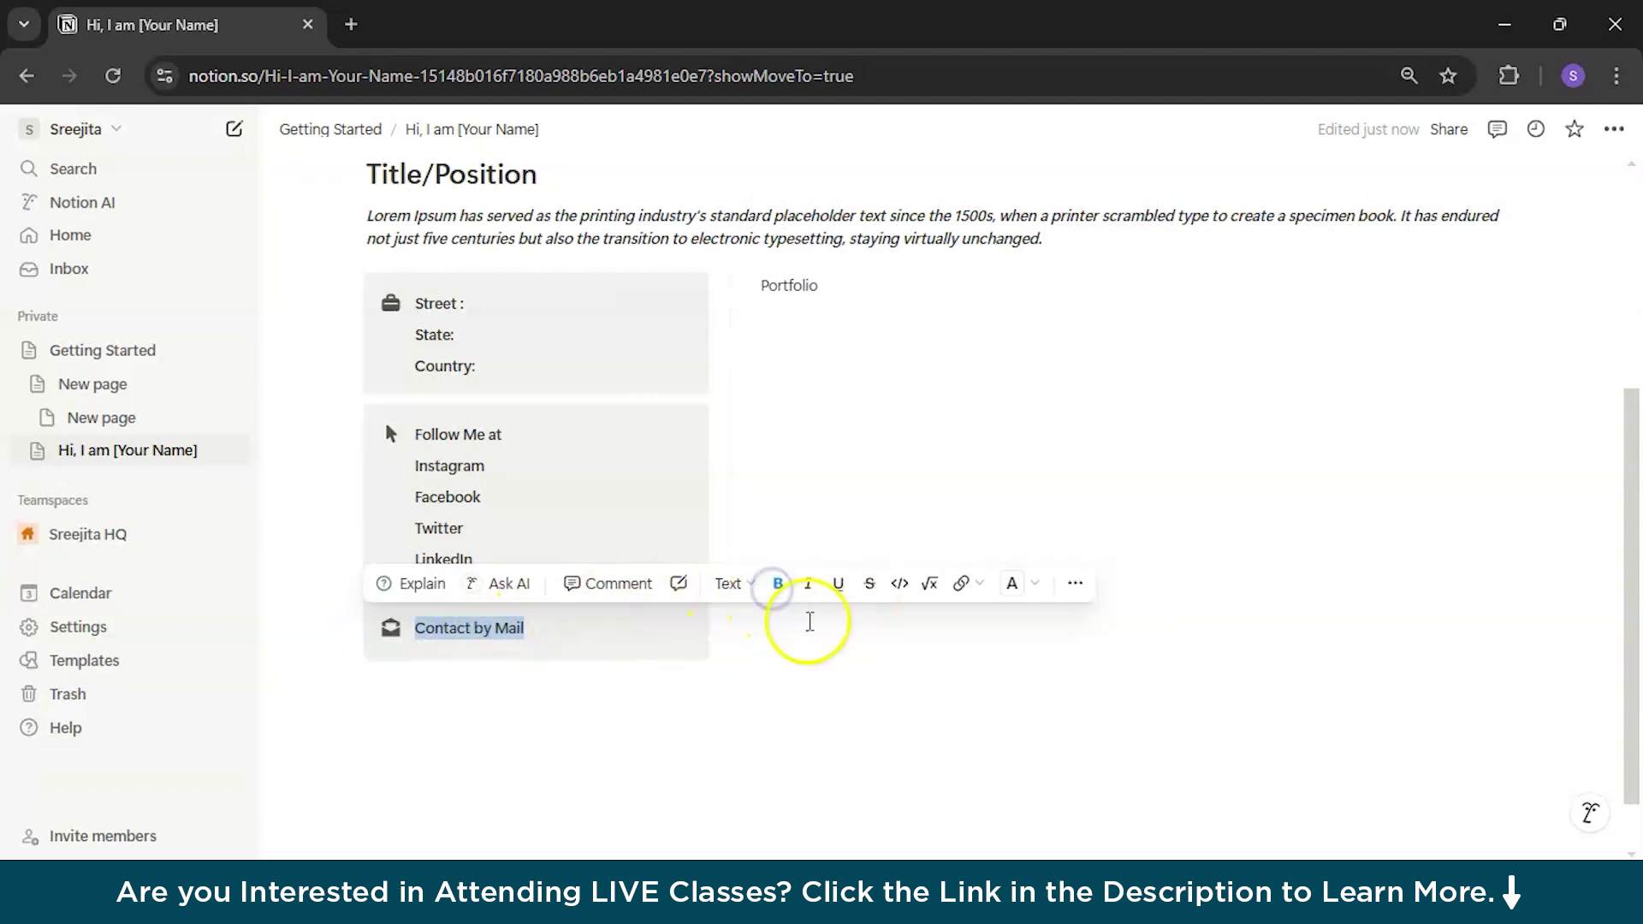
Step: Link Contact by Mail to a mailto: e-mail address and add an empty block below
{"action": "left_click", "coordinate": [978, 589]}
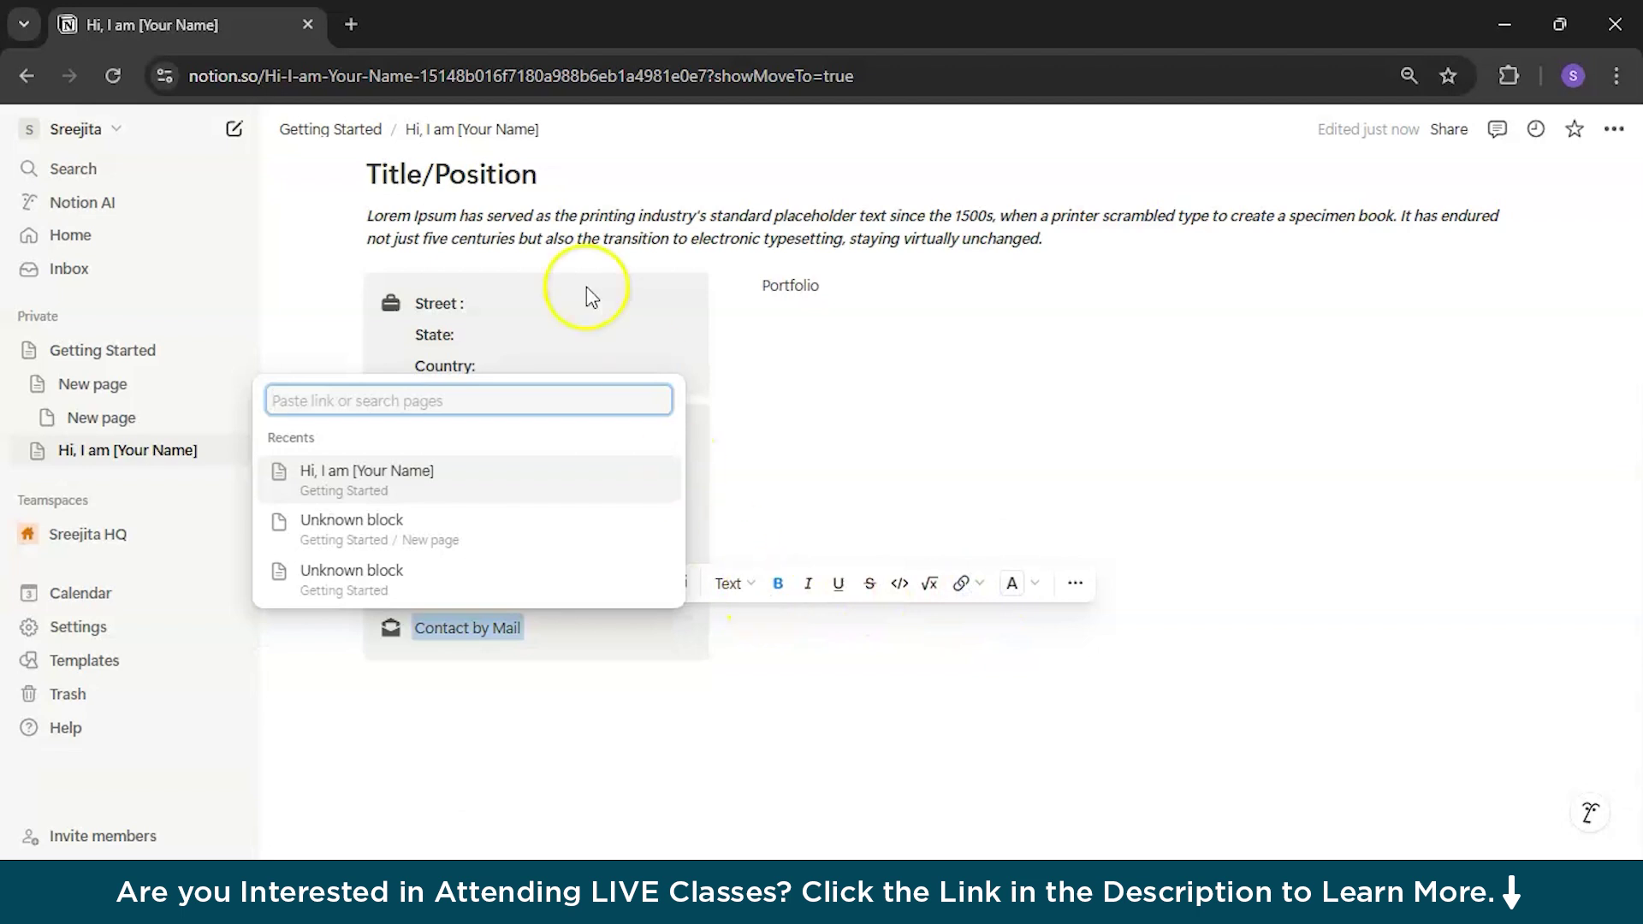
{"action": "type", "text": "mai"}
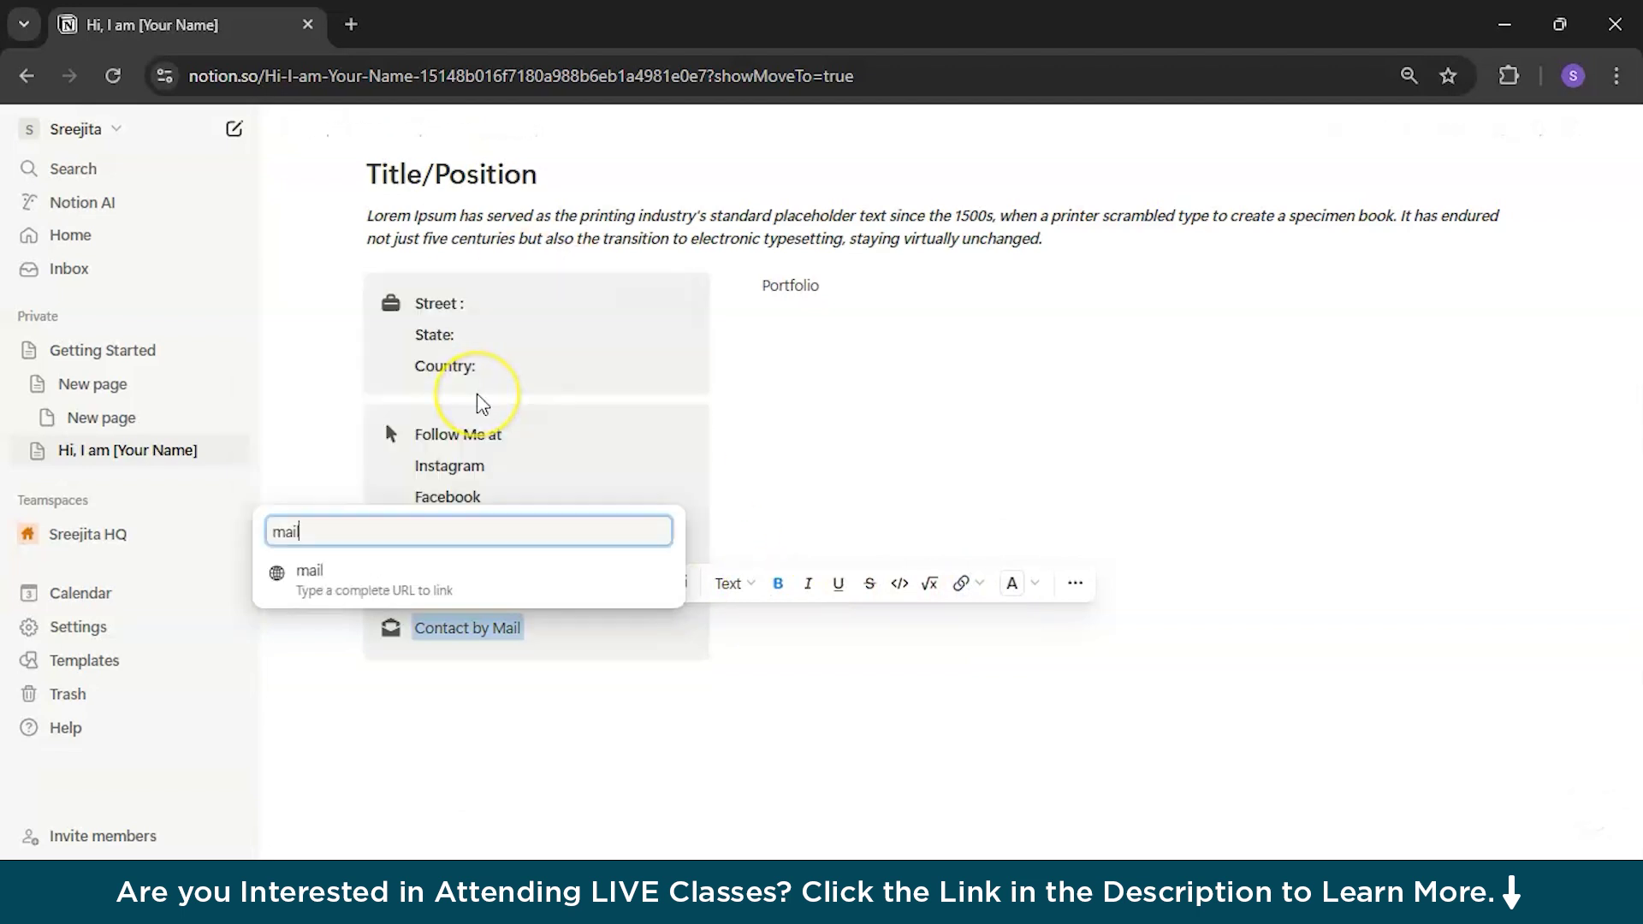
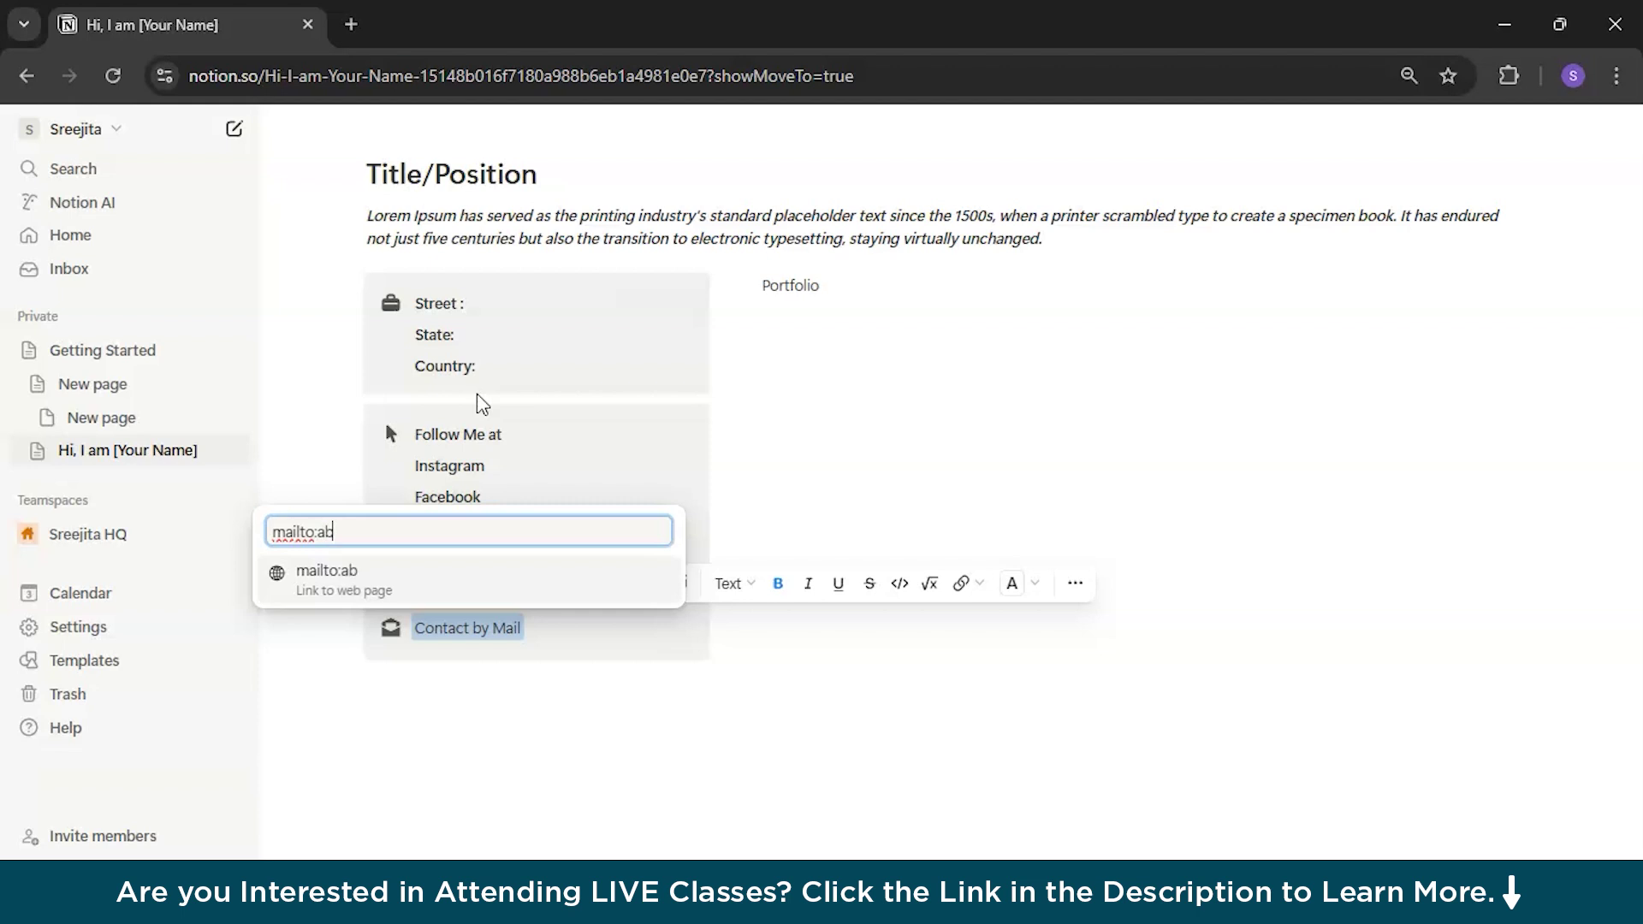
{"action": "key", "text": "Return"}
{"action": "left_click", "coordinate": [502, 778]}
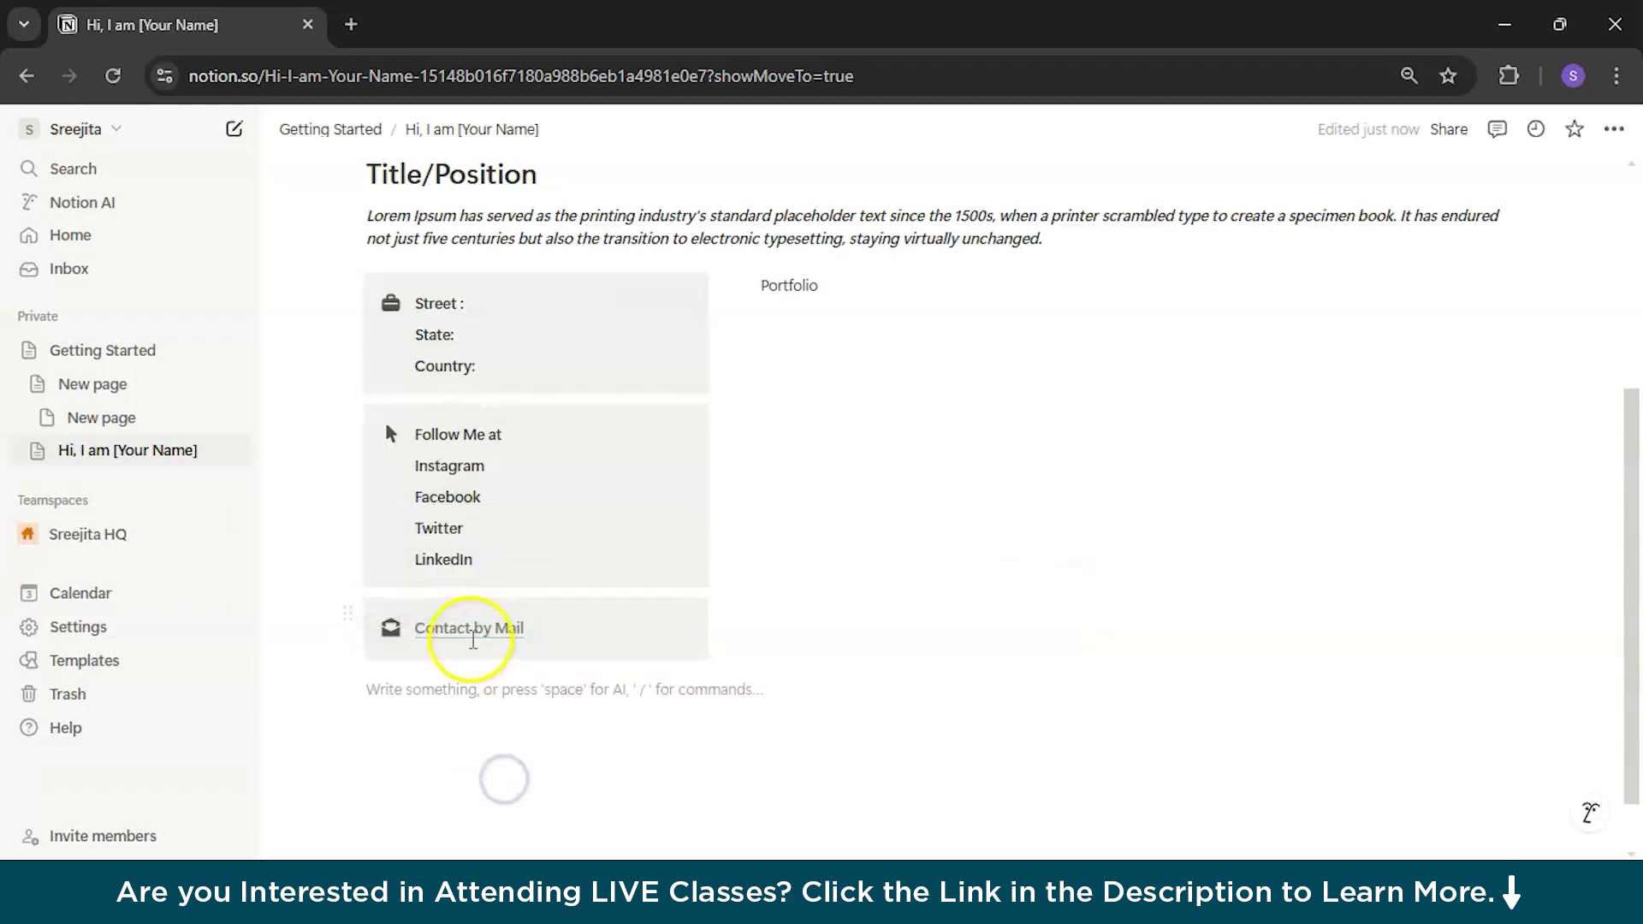
{"action": "mouse_move", "coordinate": [472, 637]}
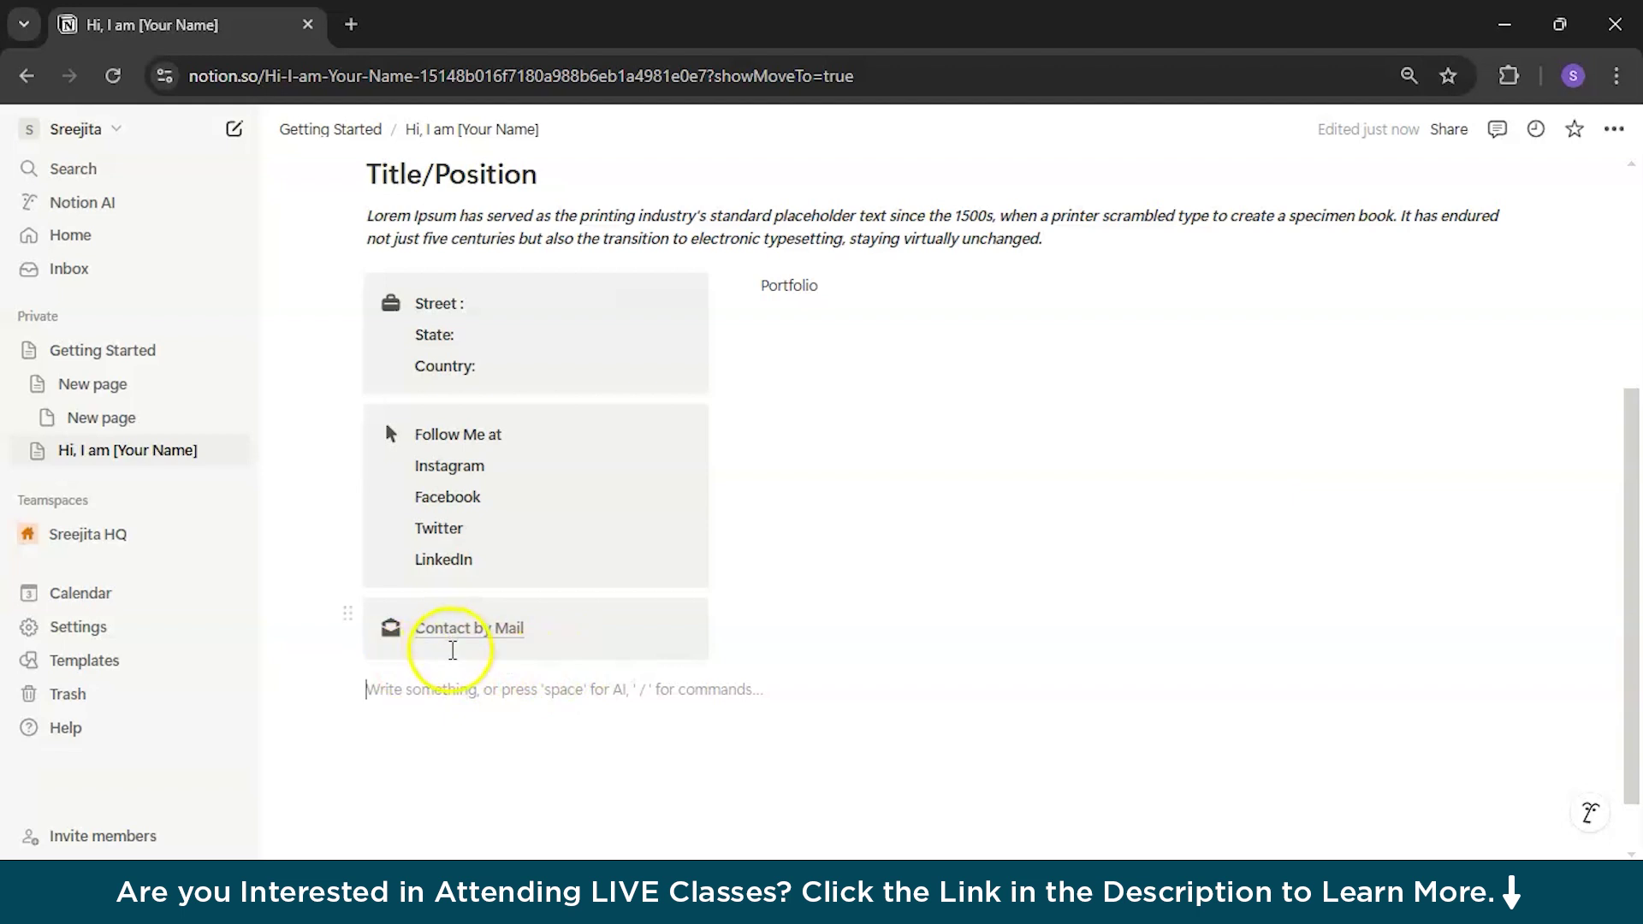
Step: Duplicate the Contact by Mail callout and give the copy a dark phone icon
{"action": "left_click", "coordinate": [346, 616]}
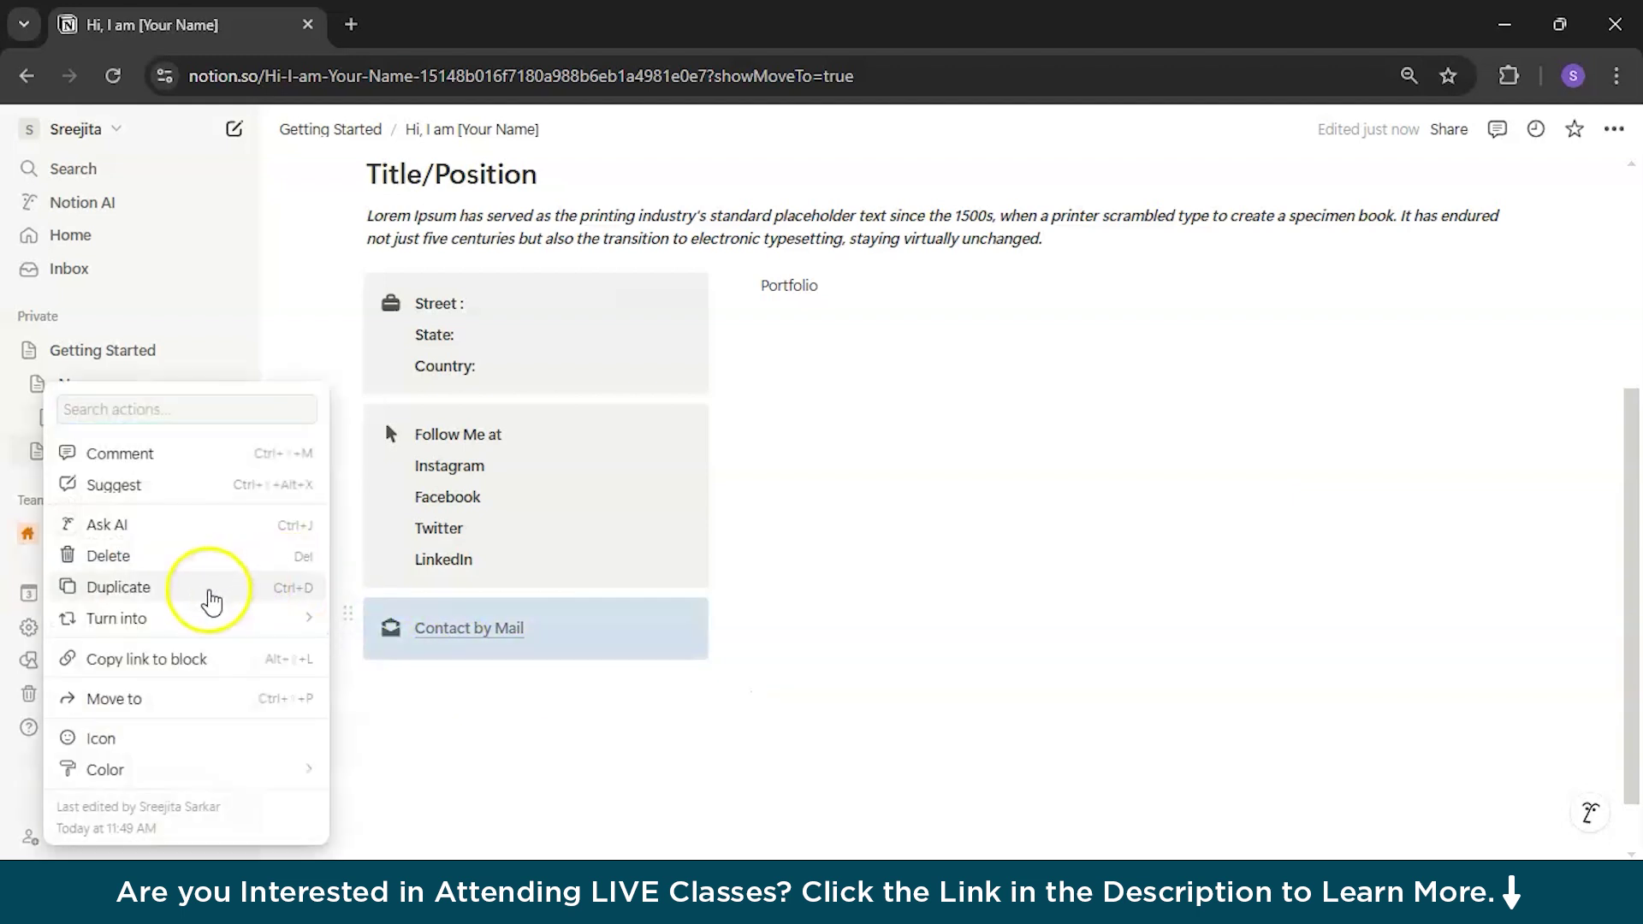
{"action": "left_click", "coordinate": [251, 588]}
{"action": "left_click", "coordinate": [392, 697]}
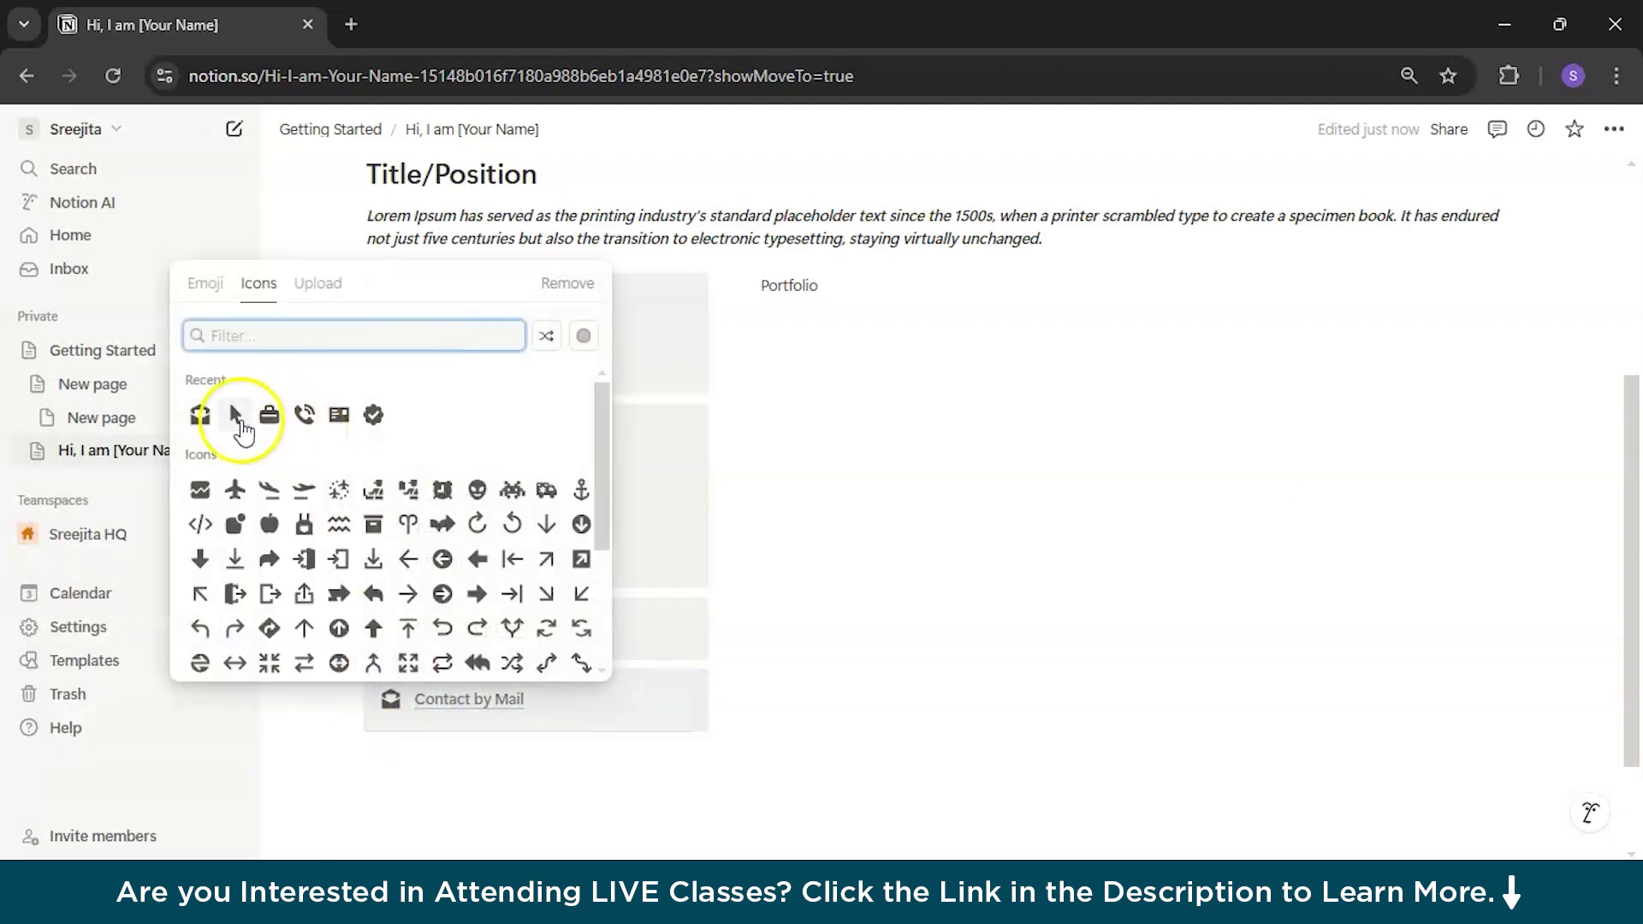
{"action": "left_click", "coordinate": [304, 414]}
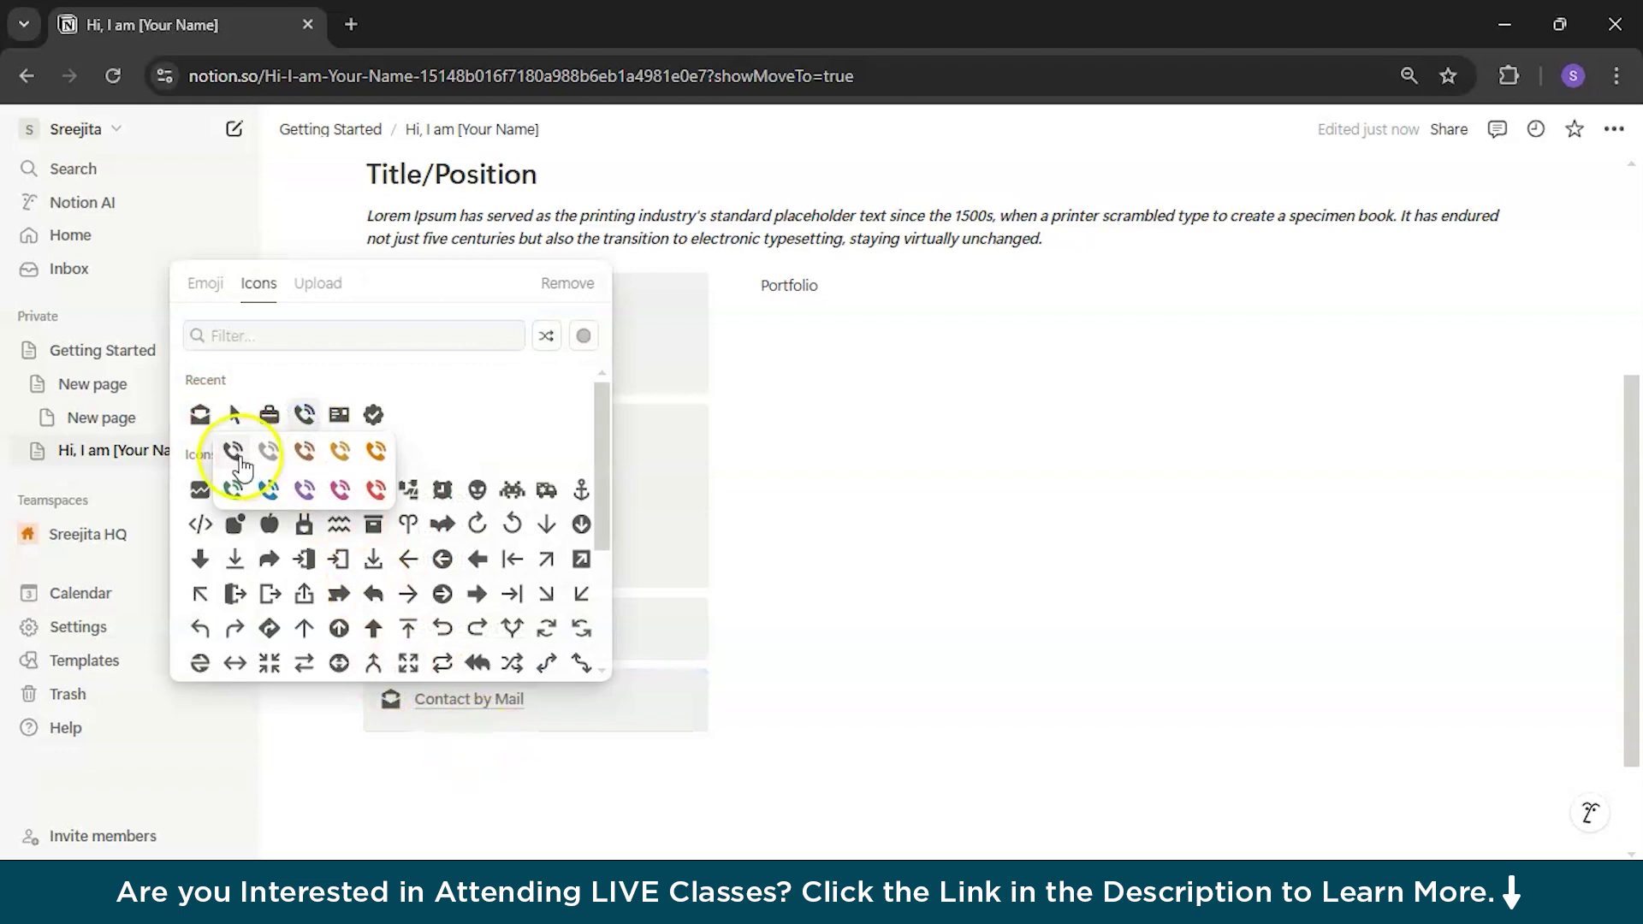
{"action": "left_click", "coordinate": [232, 451]}
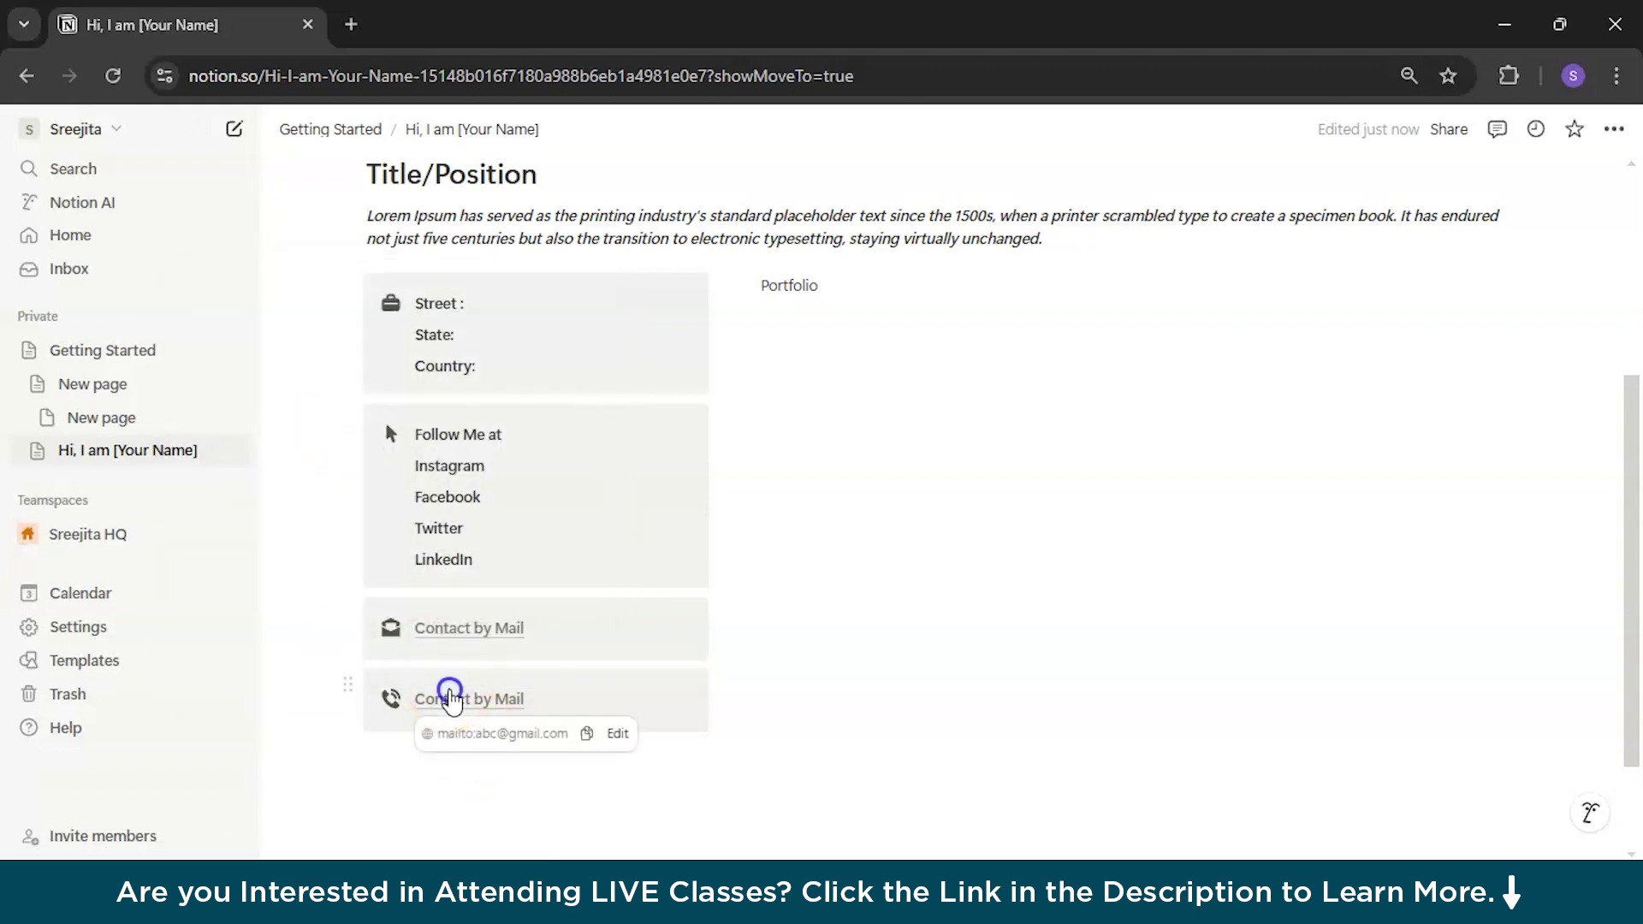
Step: Replace the copied text with 'Ring me up' and select it
{"action": "key", "text": "ctrl+a"}
{"action": "key", "text": "BackSpace"}
{"action": "type", "text": "C"}
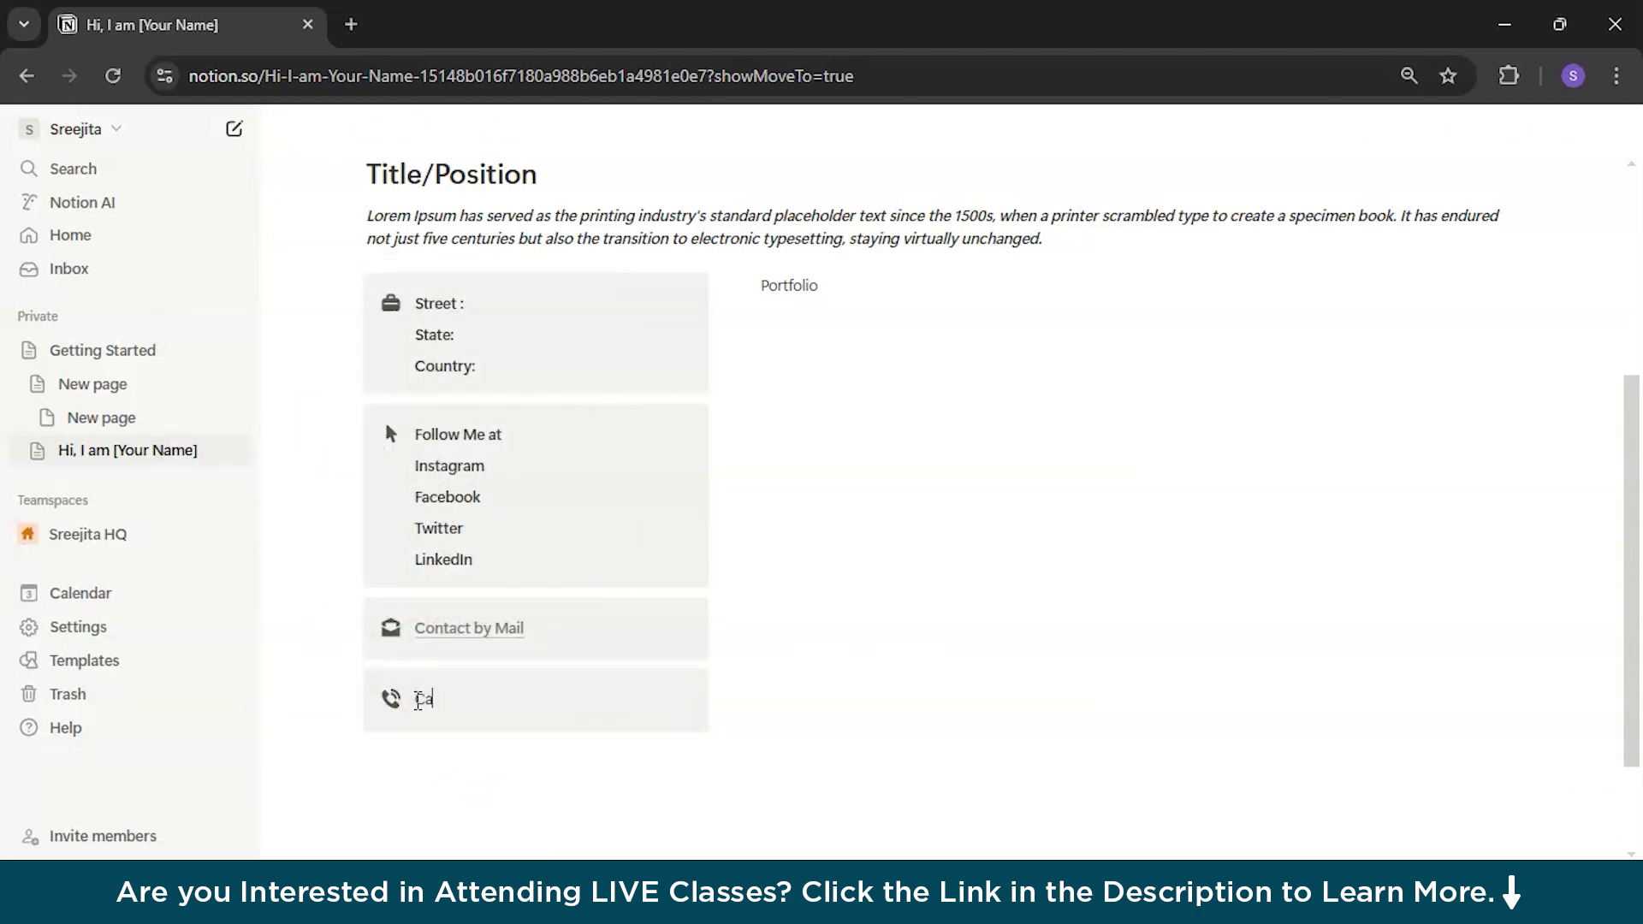
{"action": "type", "text": "al"}
{"action": "key", "text": "BackSpace"}
{"action": "key", "text": "BackSpace"}
{"action": "key", "text": "BackSpace"}
{"action": "type", "text": "Ring me up"}
{"action": "left_click", "coordinate": [512, 704]}
{"action": "left_click_drag", "start_coordinate": [511, 704], "coordinate": [428, 696]}
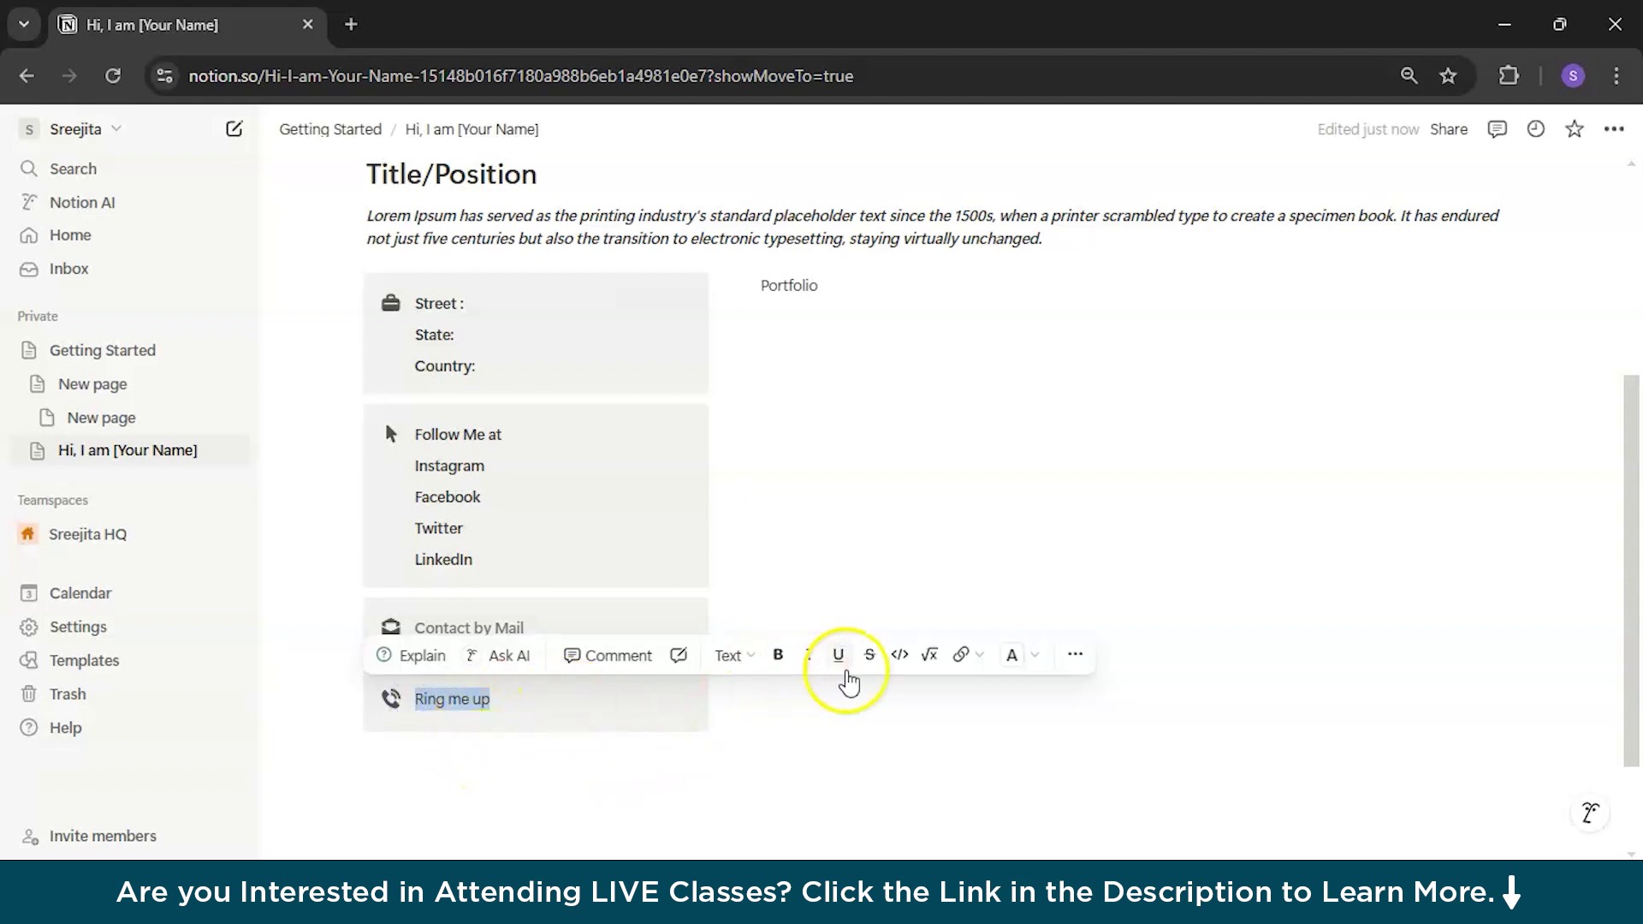
Step: Link Ring me up to a placeholder tel: number, then check both contact links
{"action": "left_click", "coordinate": [960, 656]}
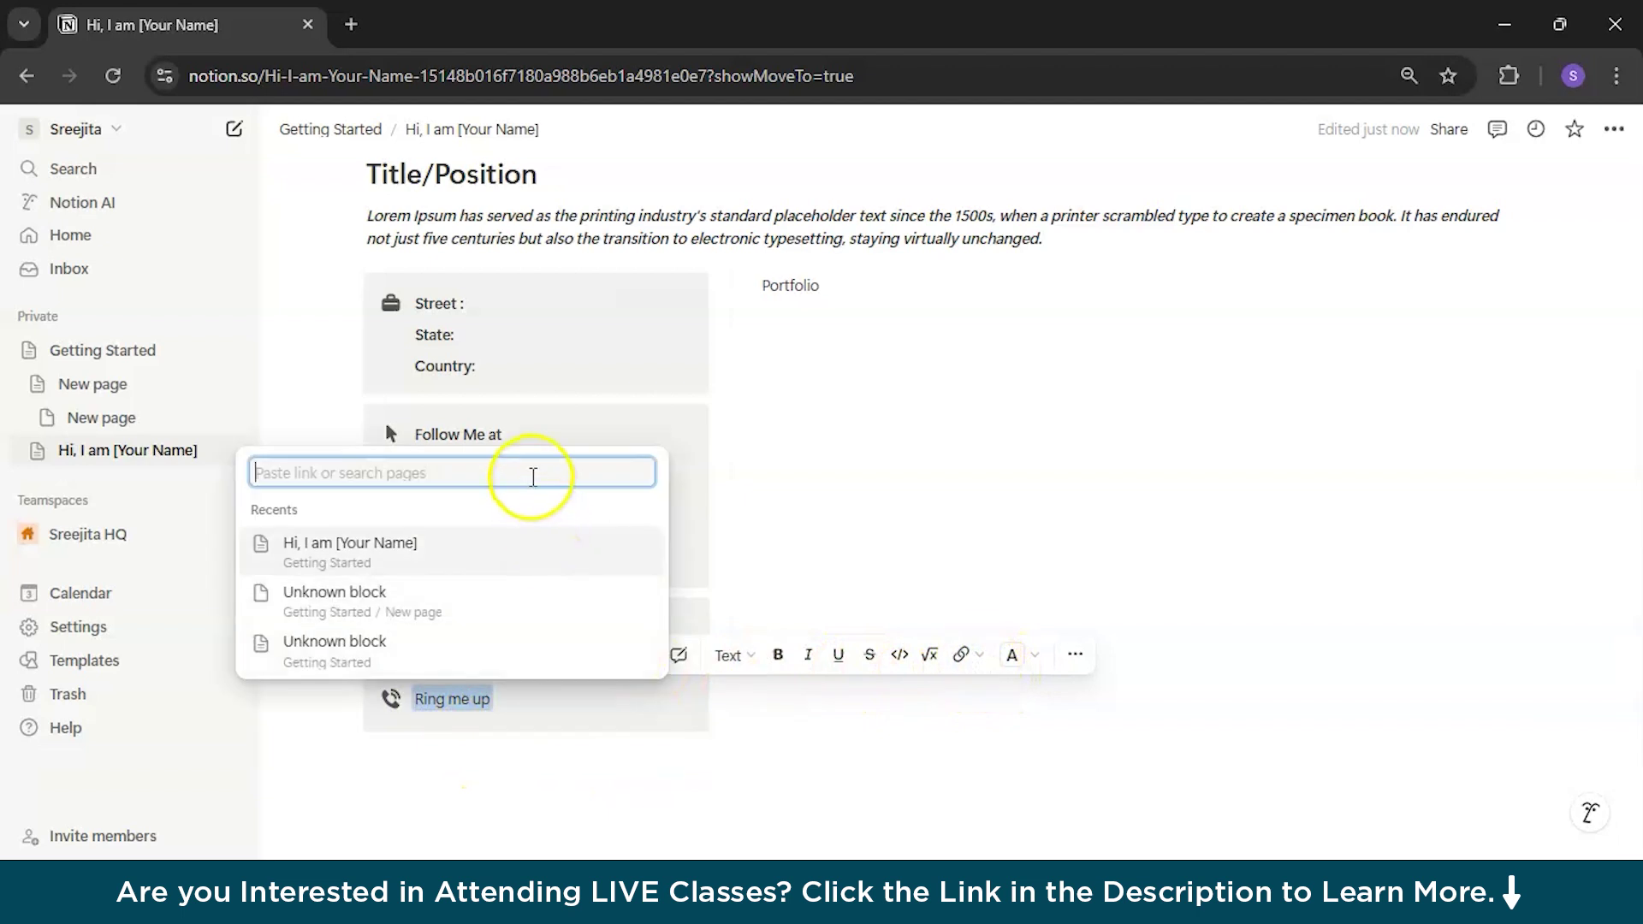
{"action": "type", "text": "A"}
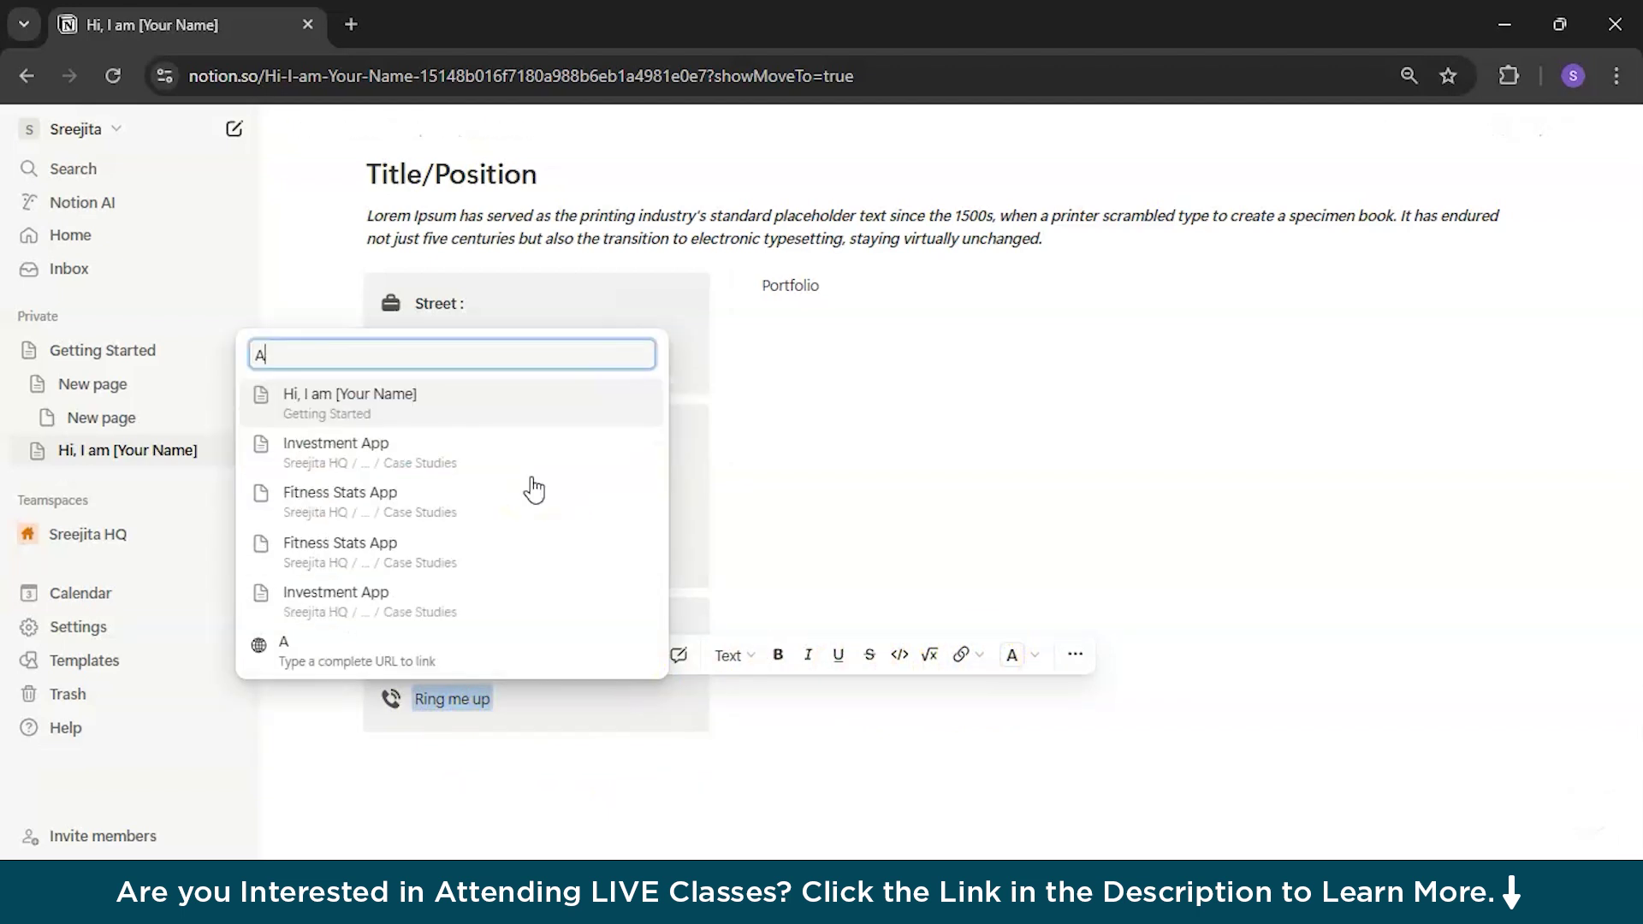
{"action": "key", "text": "BackSpace"}
{"action": "type", "text": "te"}
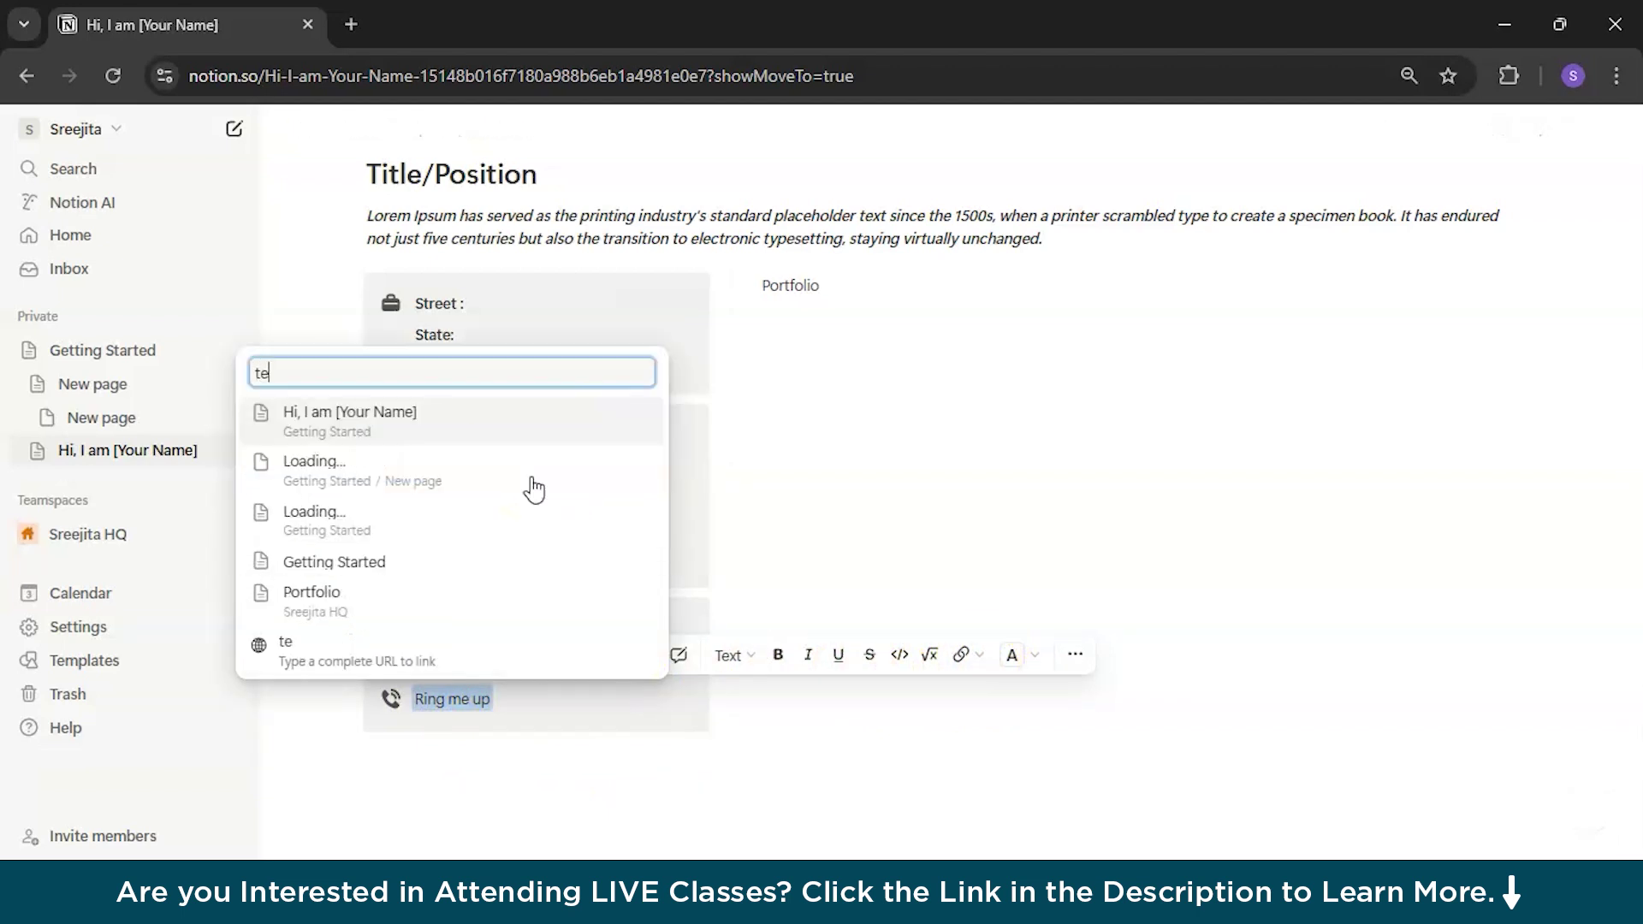
{"action": "type", "text": "l:xxx-"}
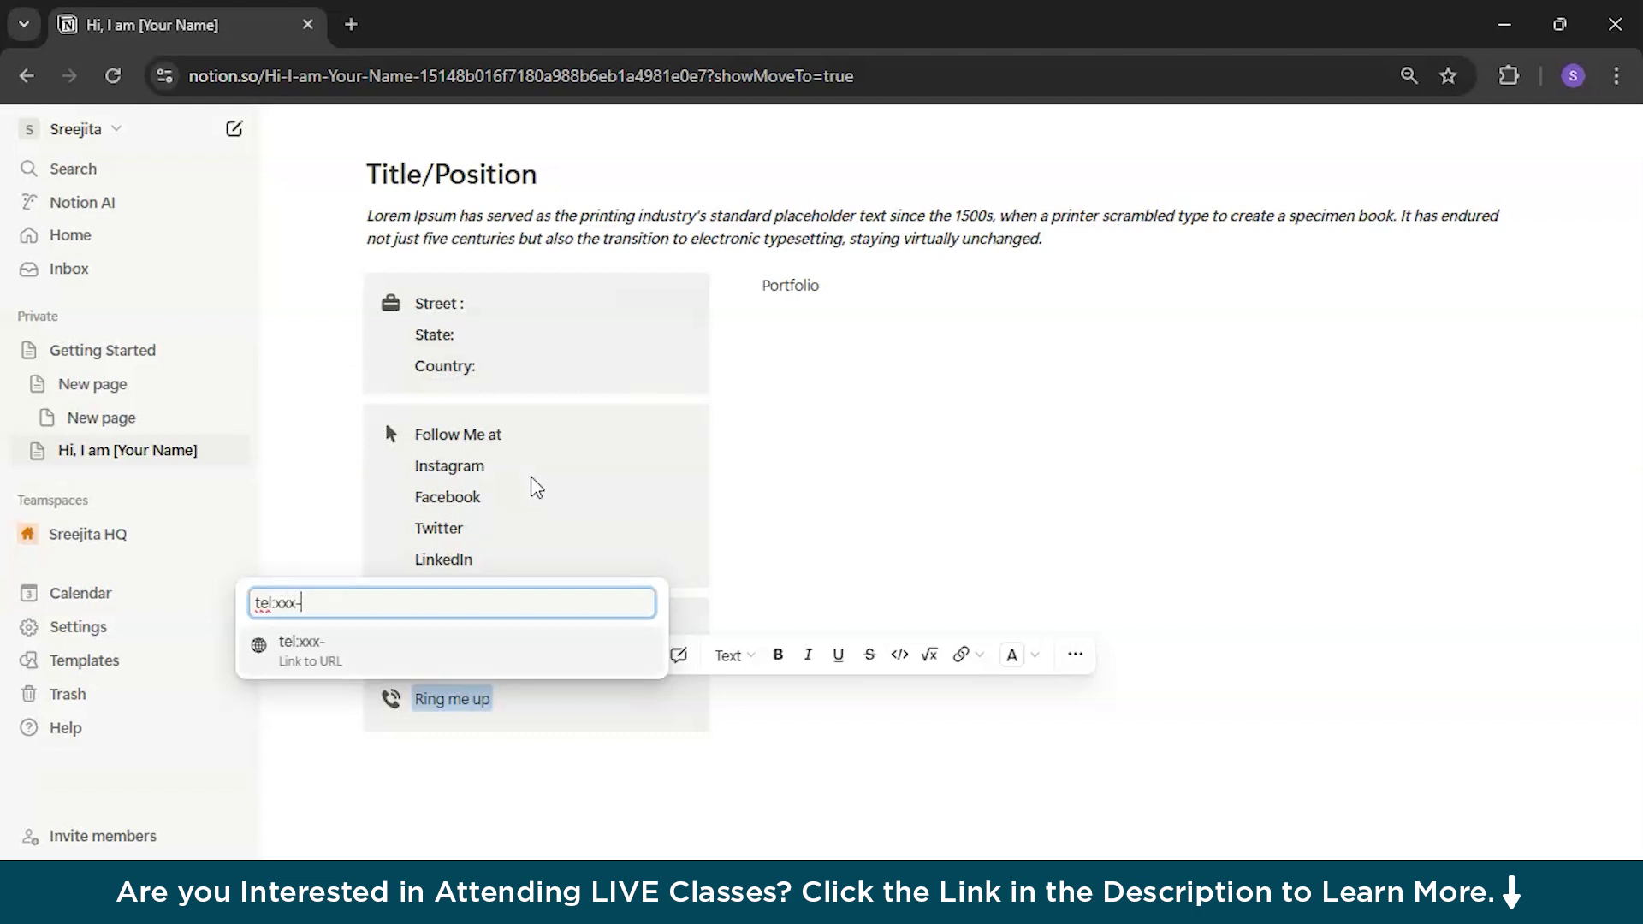
{"action": "type", "text": "xxx-xxxx"}
{"action": "key", "text": "Return"}
{"action": "left_click", "coordinate": [460, 706]}
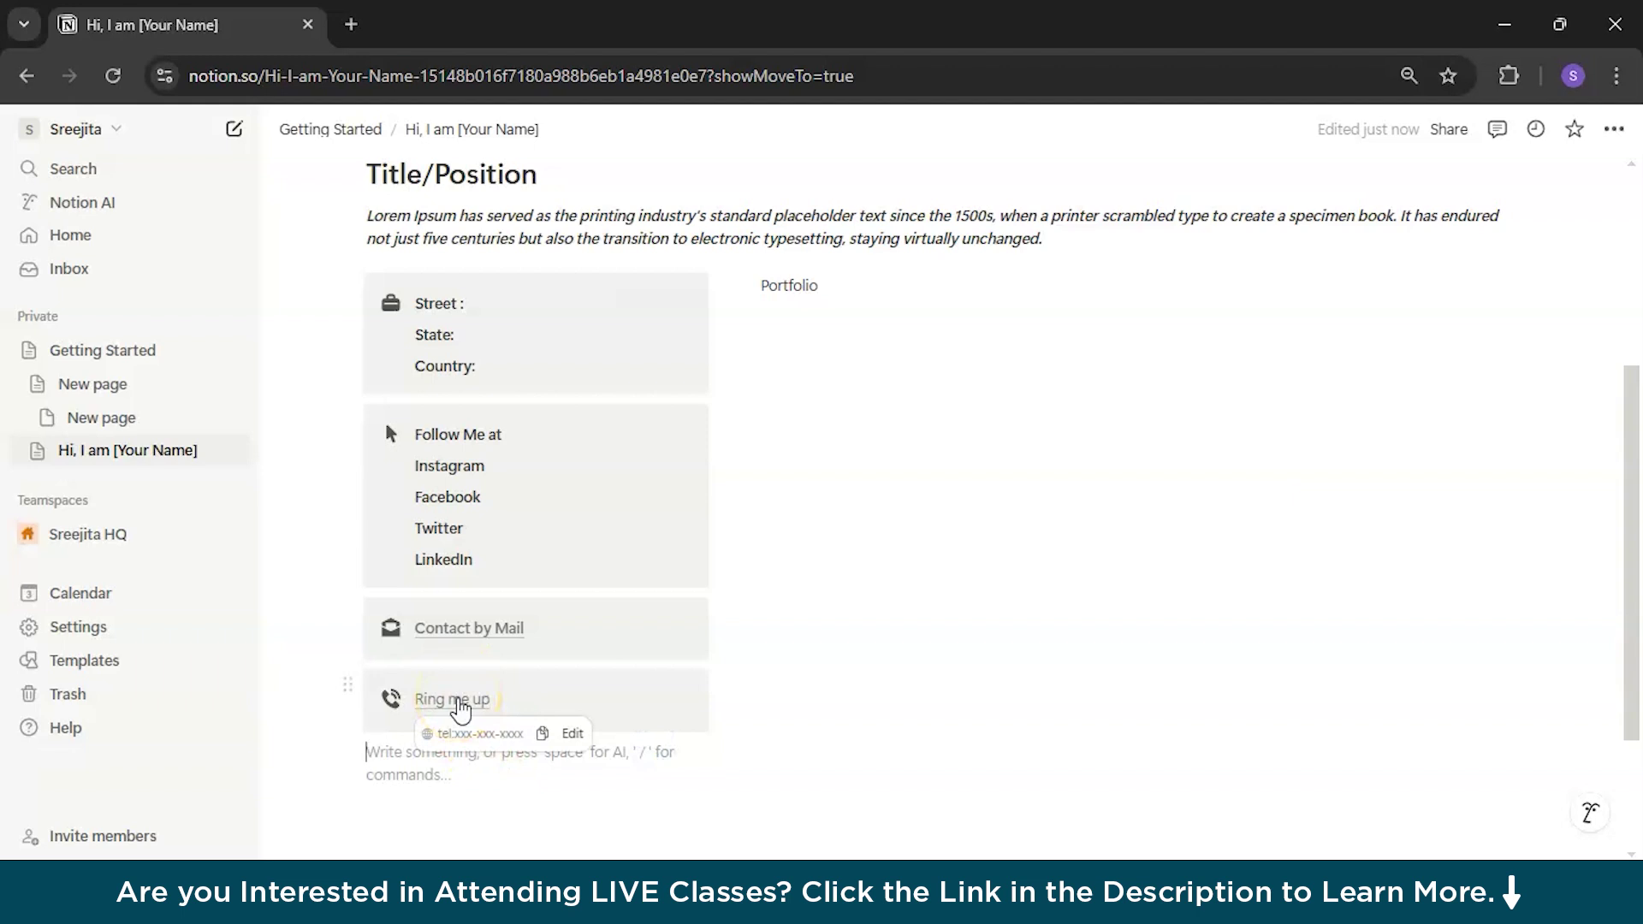
{"action": "left_click_drag", "start_coordinate": [529, 629], "coordinate": [409, 633]}
{"action": "left_click_drag", "start_coordinate": [751, 693], "coordinate": [417, 701]}
{"action": "left_click", "coordinate": [752, 758]}
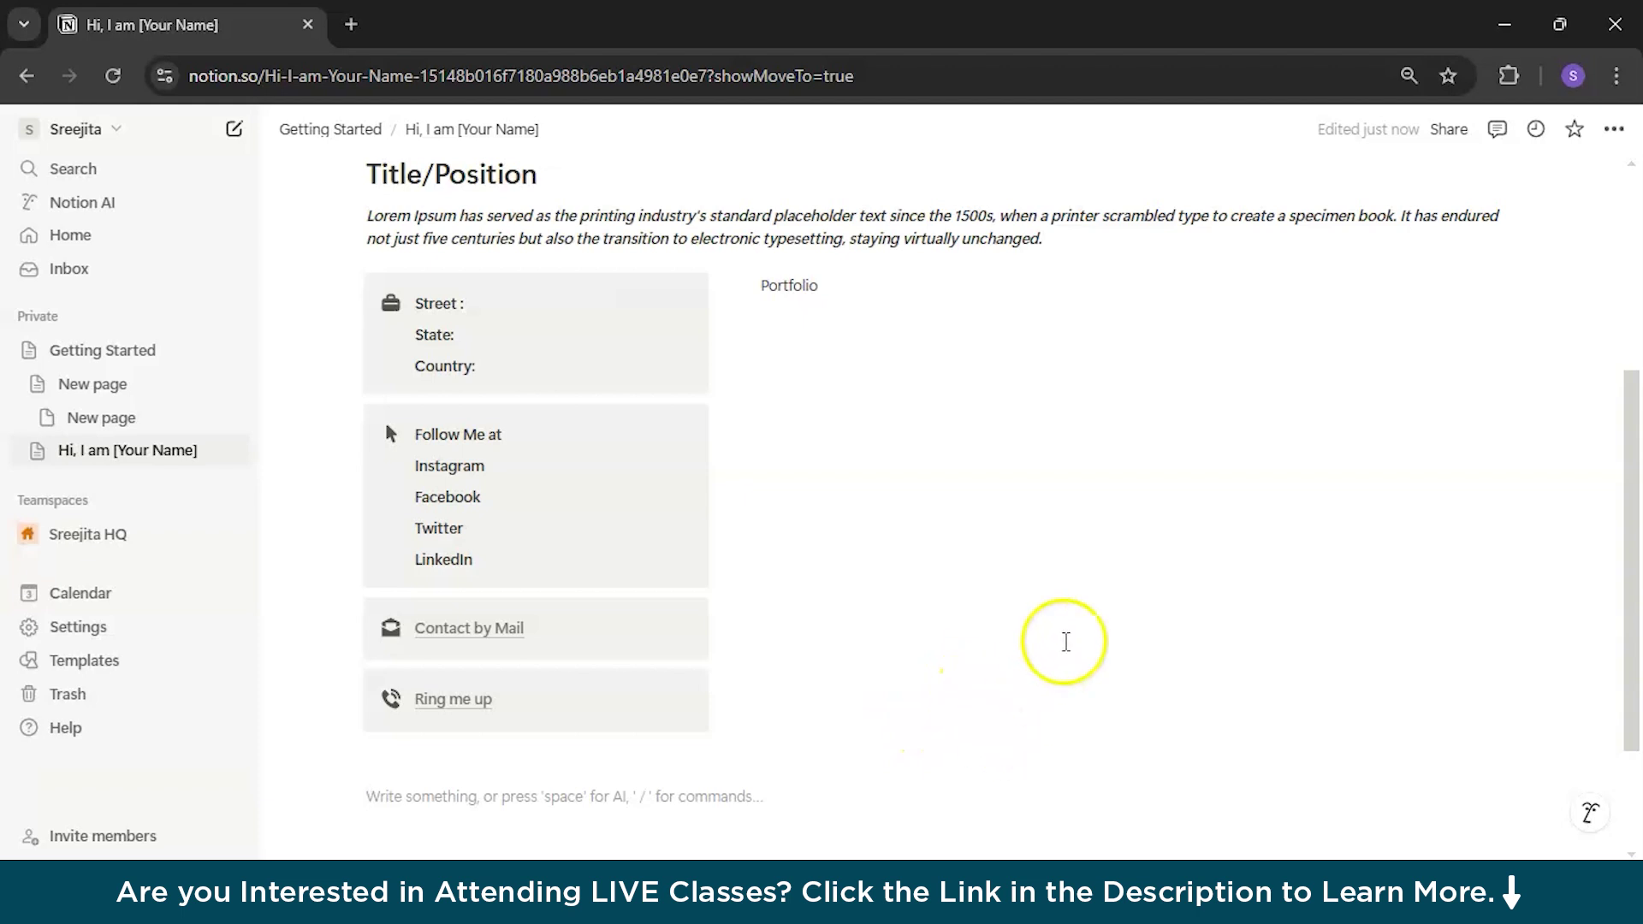
Step: Turn the empty block under Portfolio into a Heading 3 via /h3 and begin its text
{"action": "scroll", "coordinate": [1027, 599], "scroll_direction": "up", "scroll_amount": 5}
{"action": "left_click", "coordinate": [881, 686]}
{"action": "type", "text": "/"}
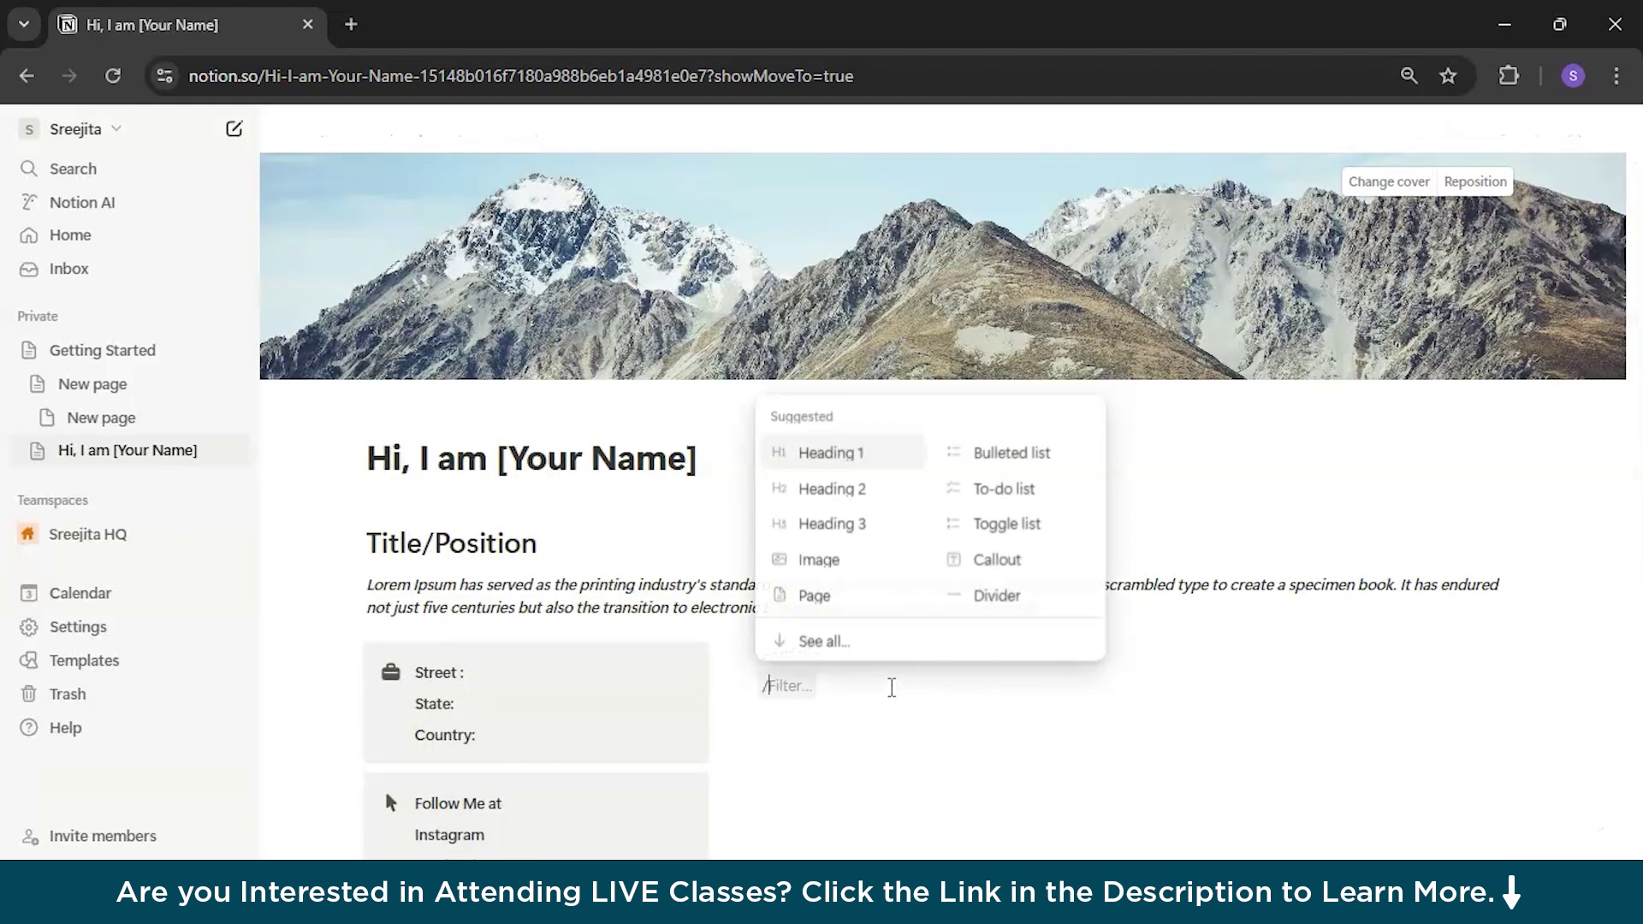
{"action": "type", "text": "h3"}
{"action": "key", "text": "Return"}
{"action": "left_click", "coordinate": [939, 719]}
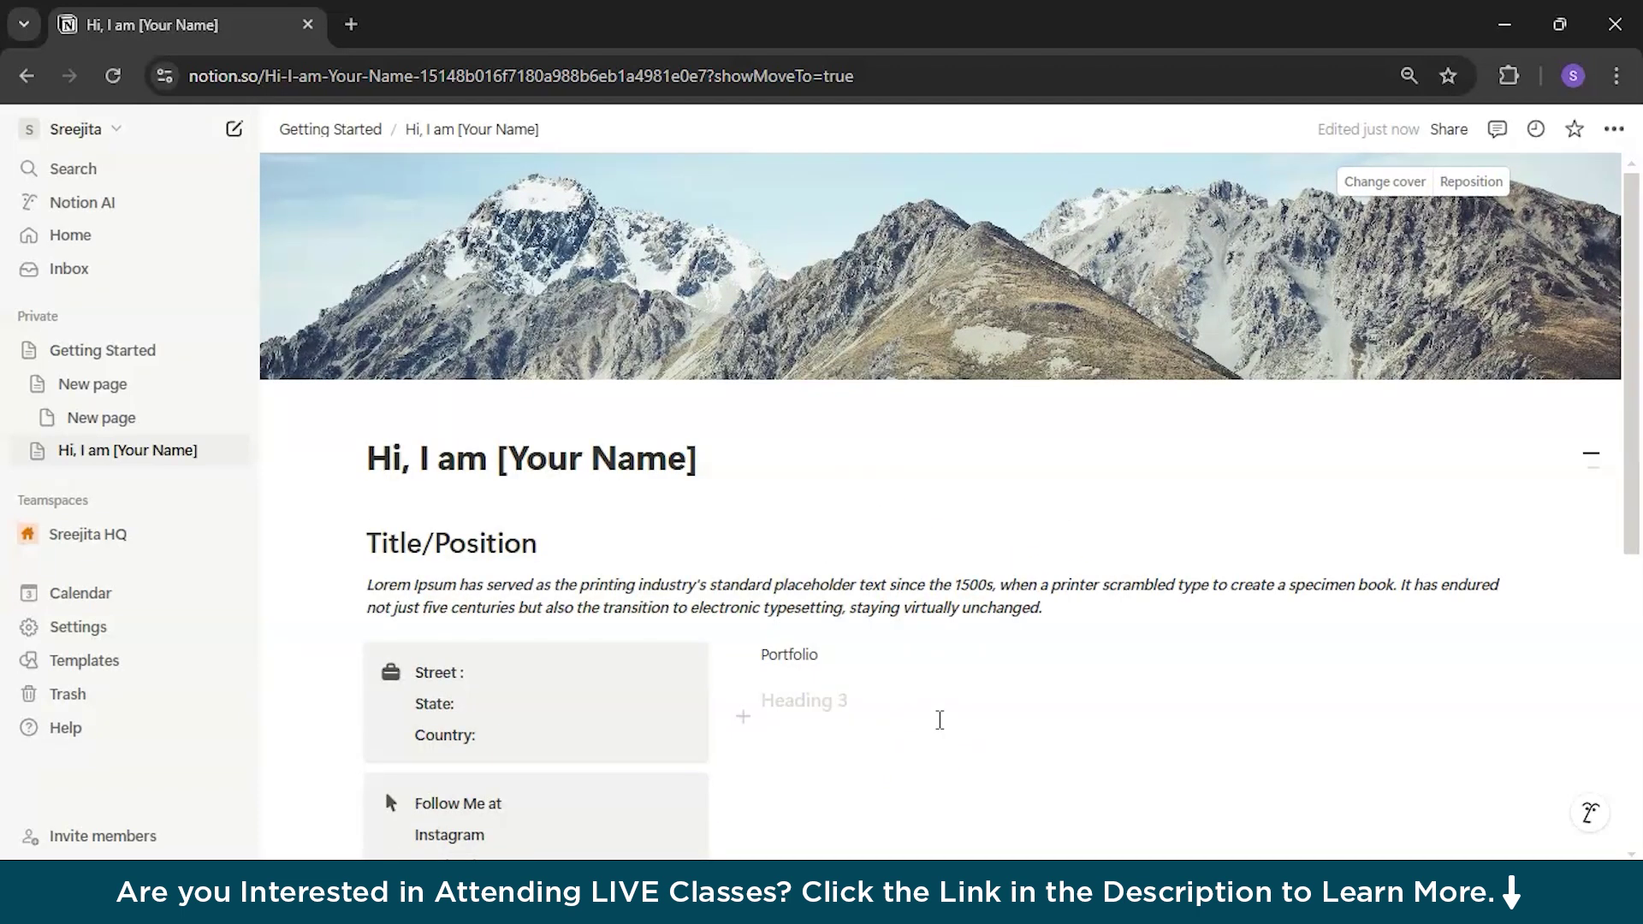
{"action": "type", "text": "Curre"}
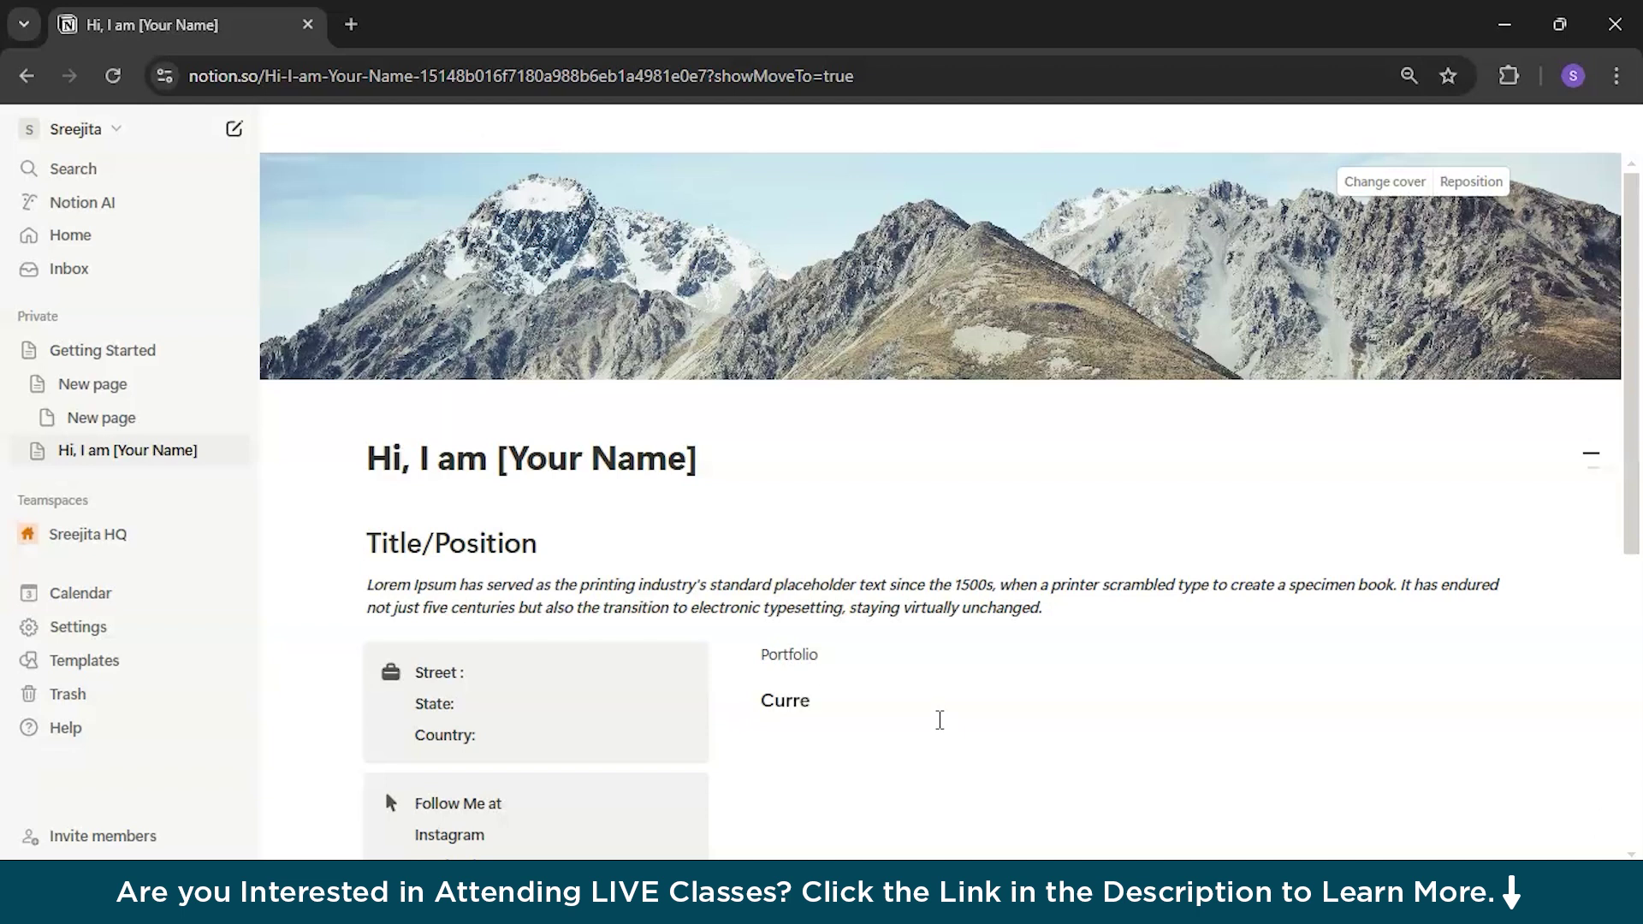
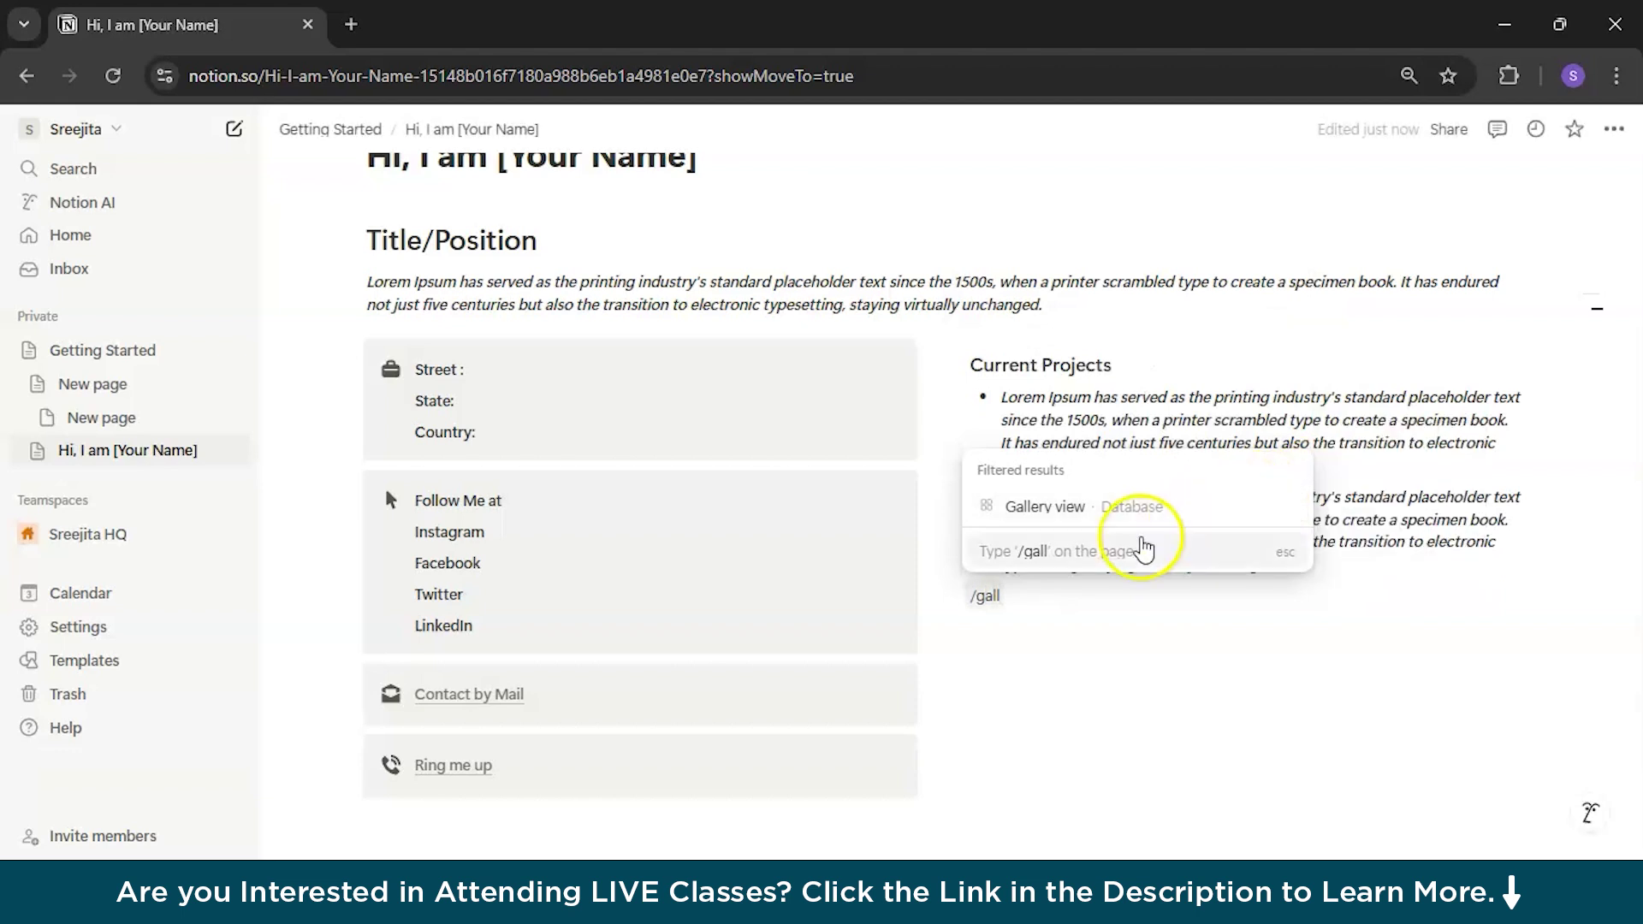
Step: Insert a new blank gallery database below the bullets and add page cards to it
{"action": "left_click", "coordinate": [1142, 524]}
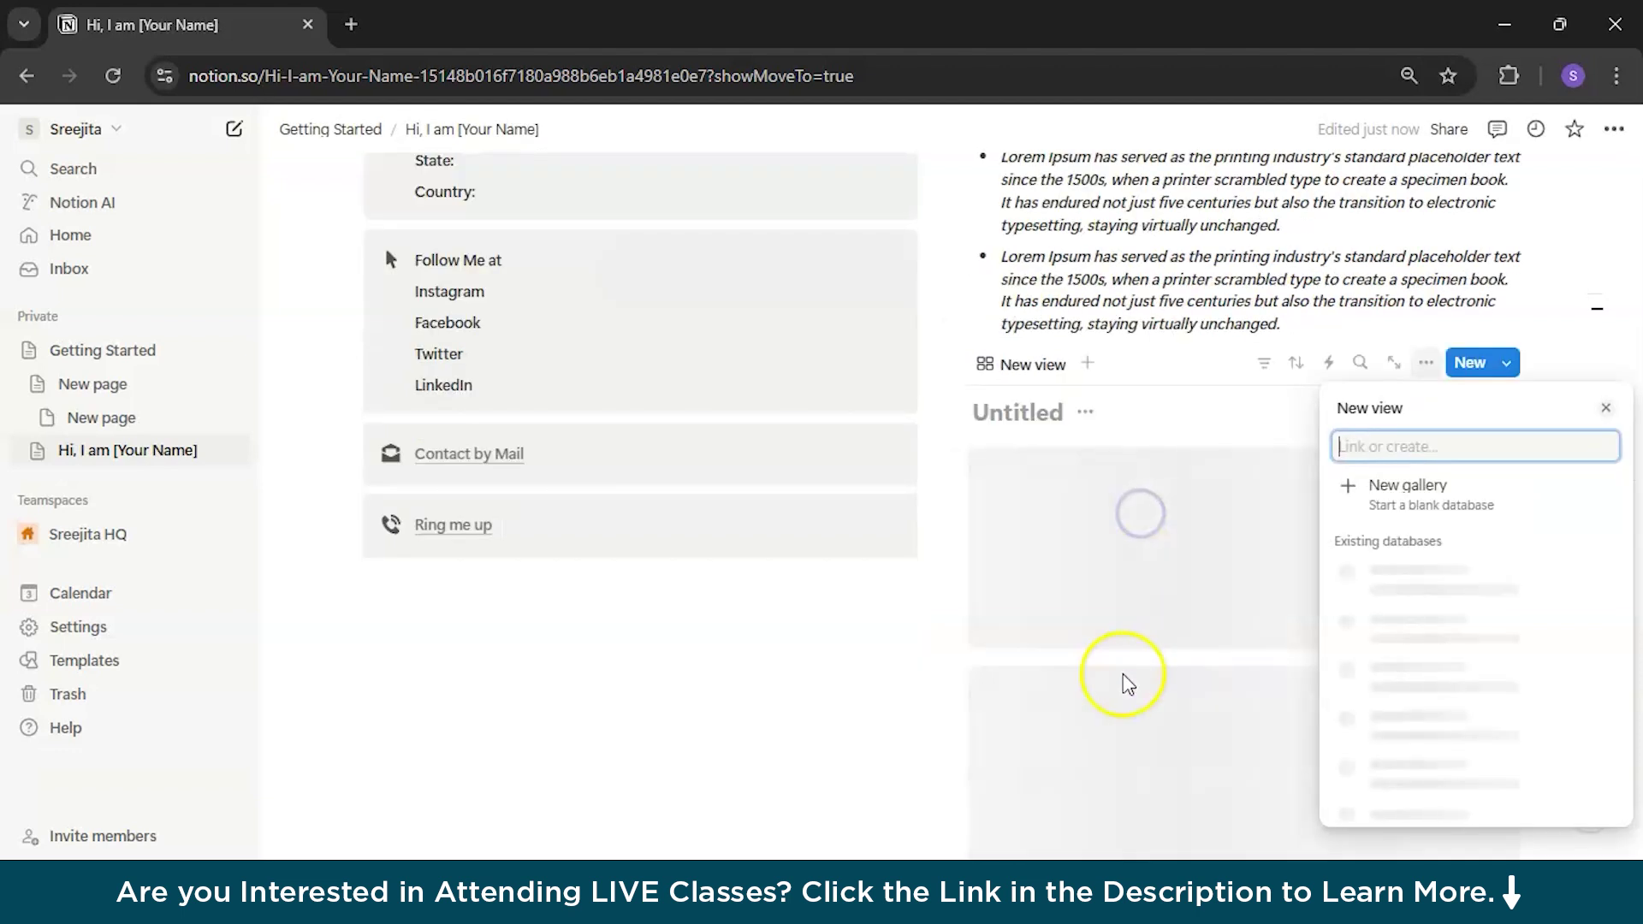
{"action": "left_click", "coordinate": [1362, 502]}
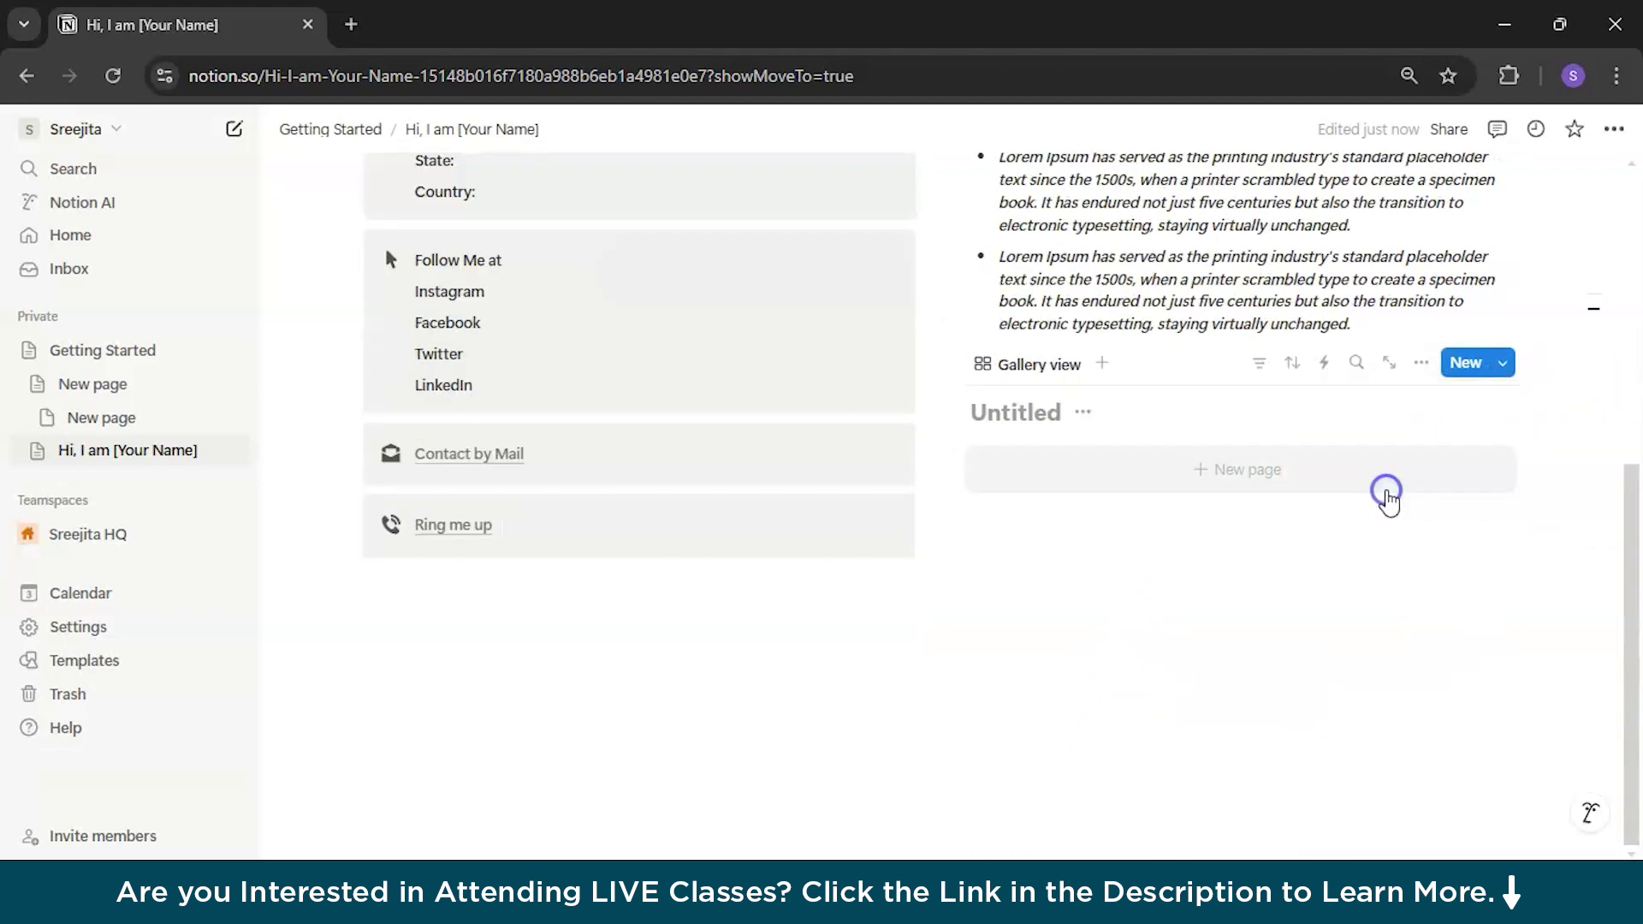
{"action": "left_click", "coordinate": [1237, 469]}
{"action": "key", "text": "Escape"}
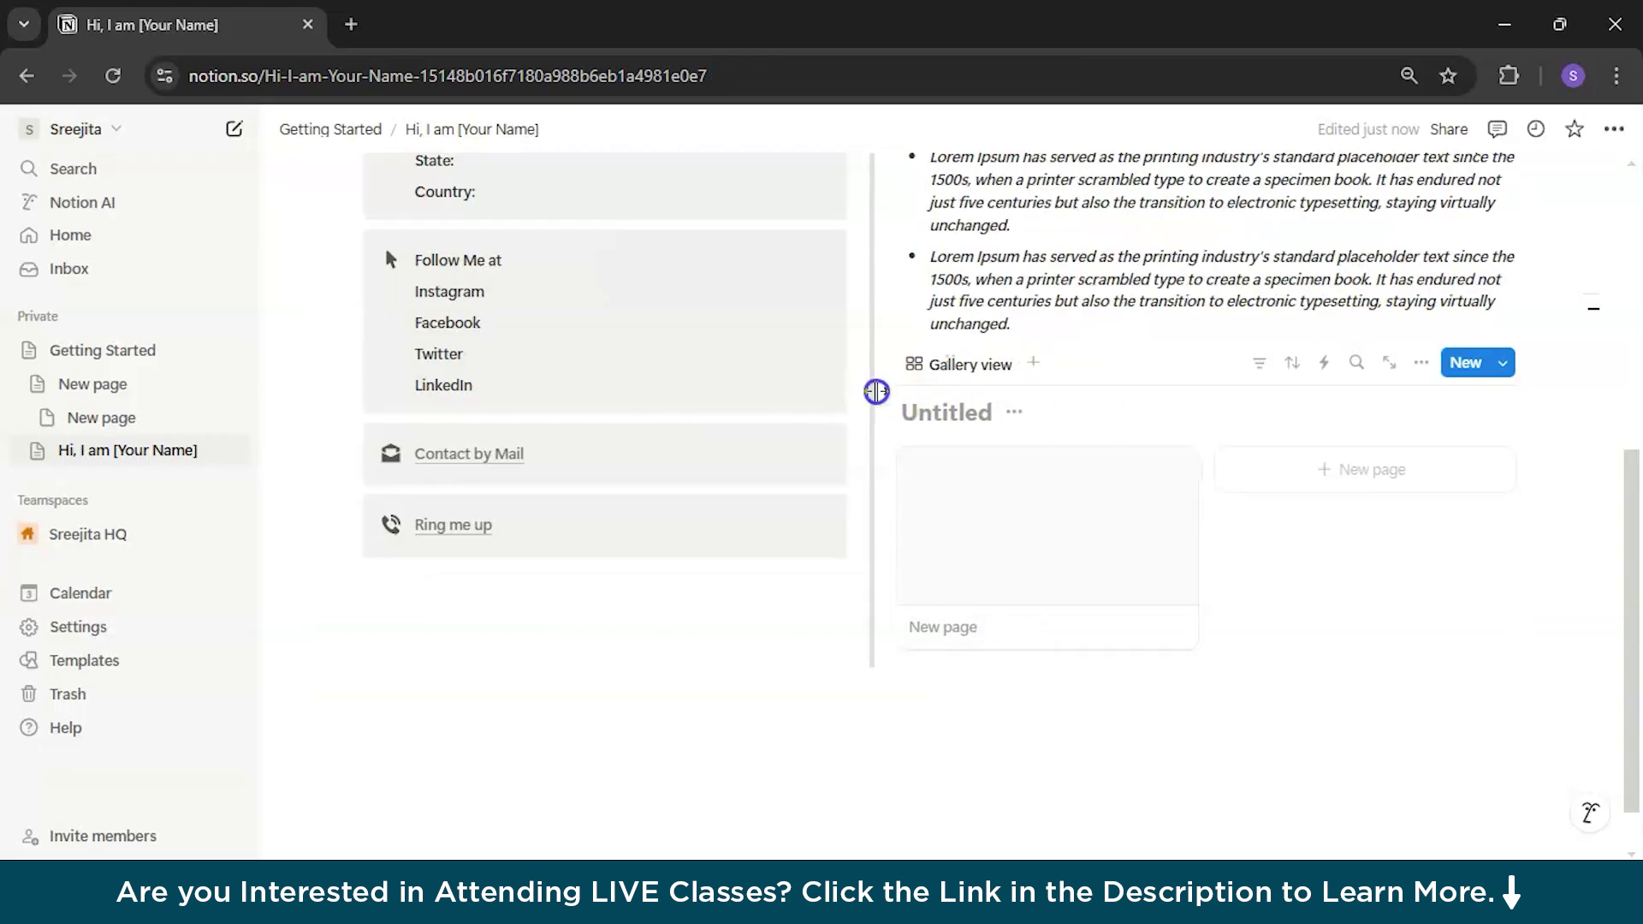
{"action": "left_click", "coordinate": [1052, 663]}
Step: Widen the column to fit three cards and title the gallery Portfolio
{"action": "left_click_drag", "start_coordinate": [736, 369], "coordinate": [597, 369]}
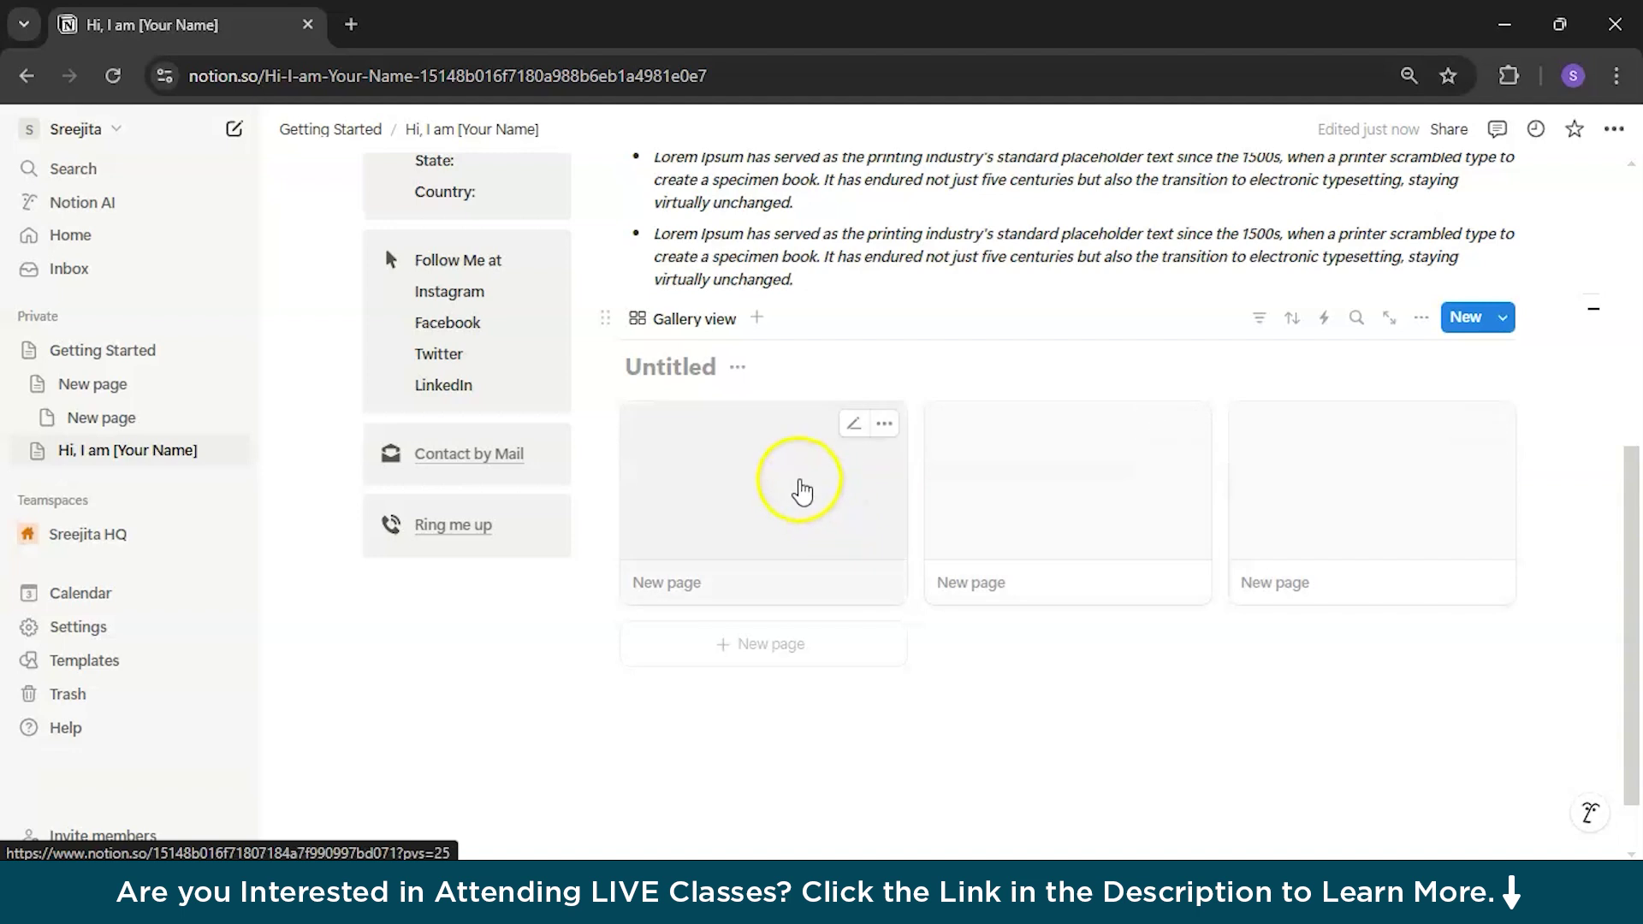
{"action": "scroll", "coordinate": [872, 516], "scroll_direction": "up", "scroll_amount": 3}
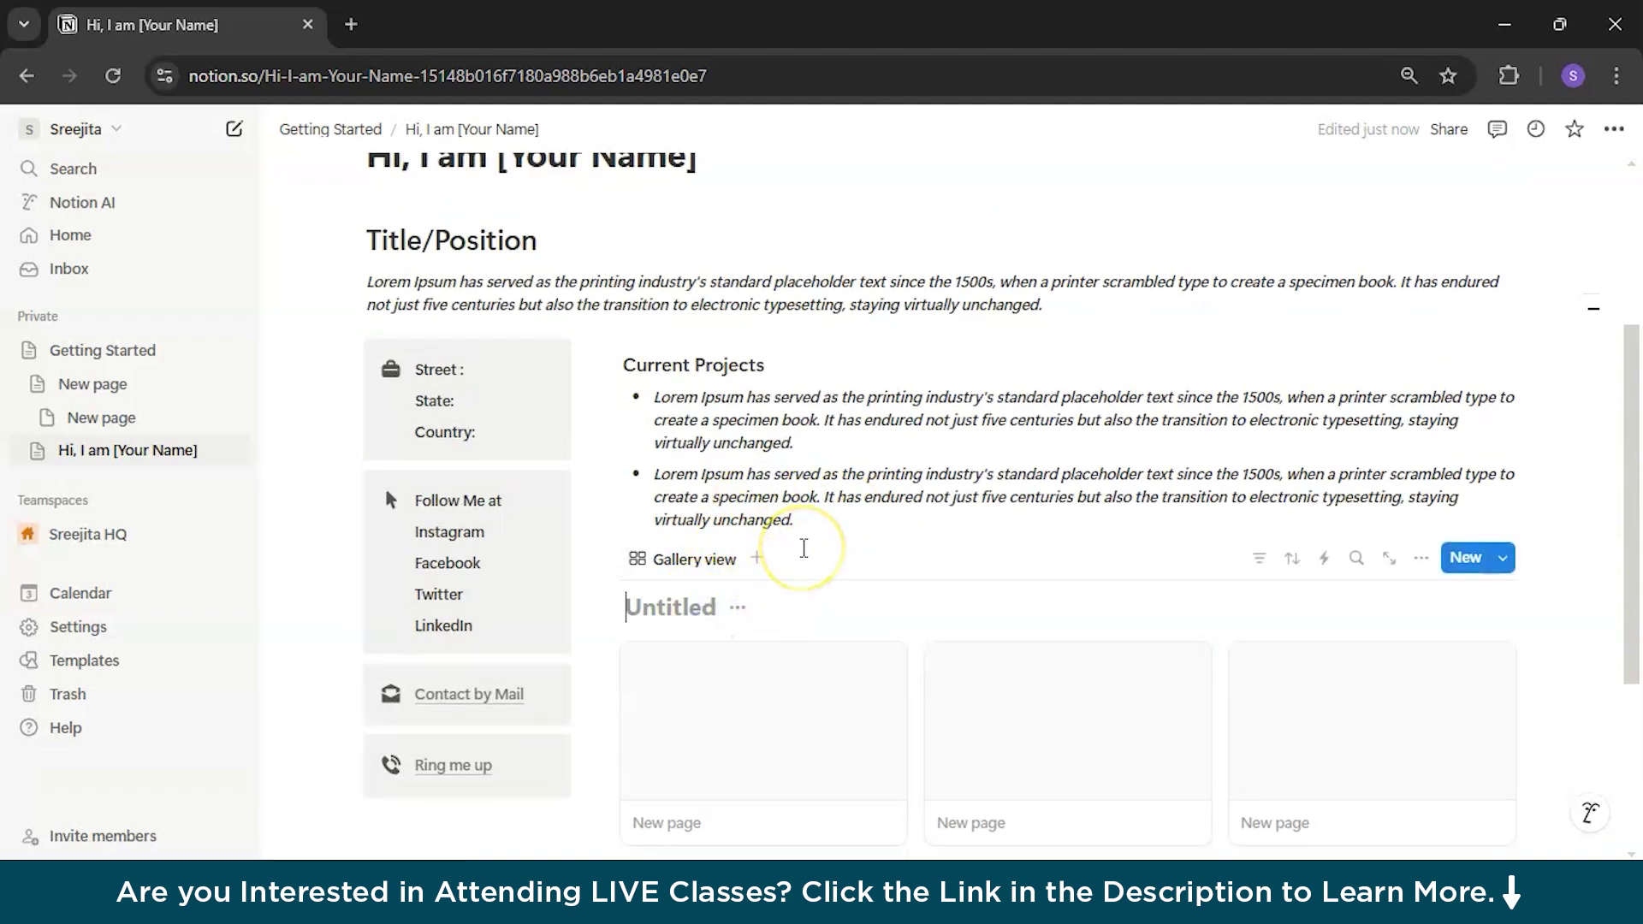
{"action": "type", "text": "Portfolio"}
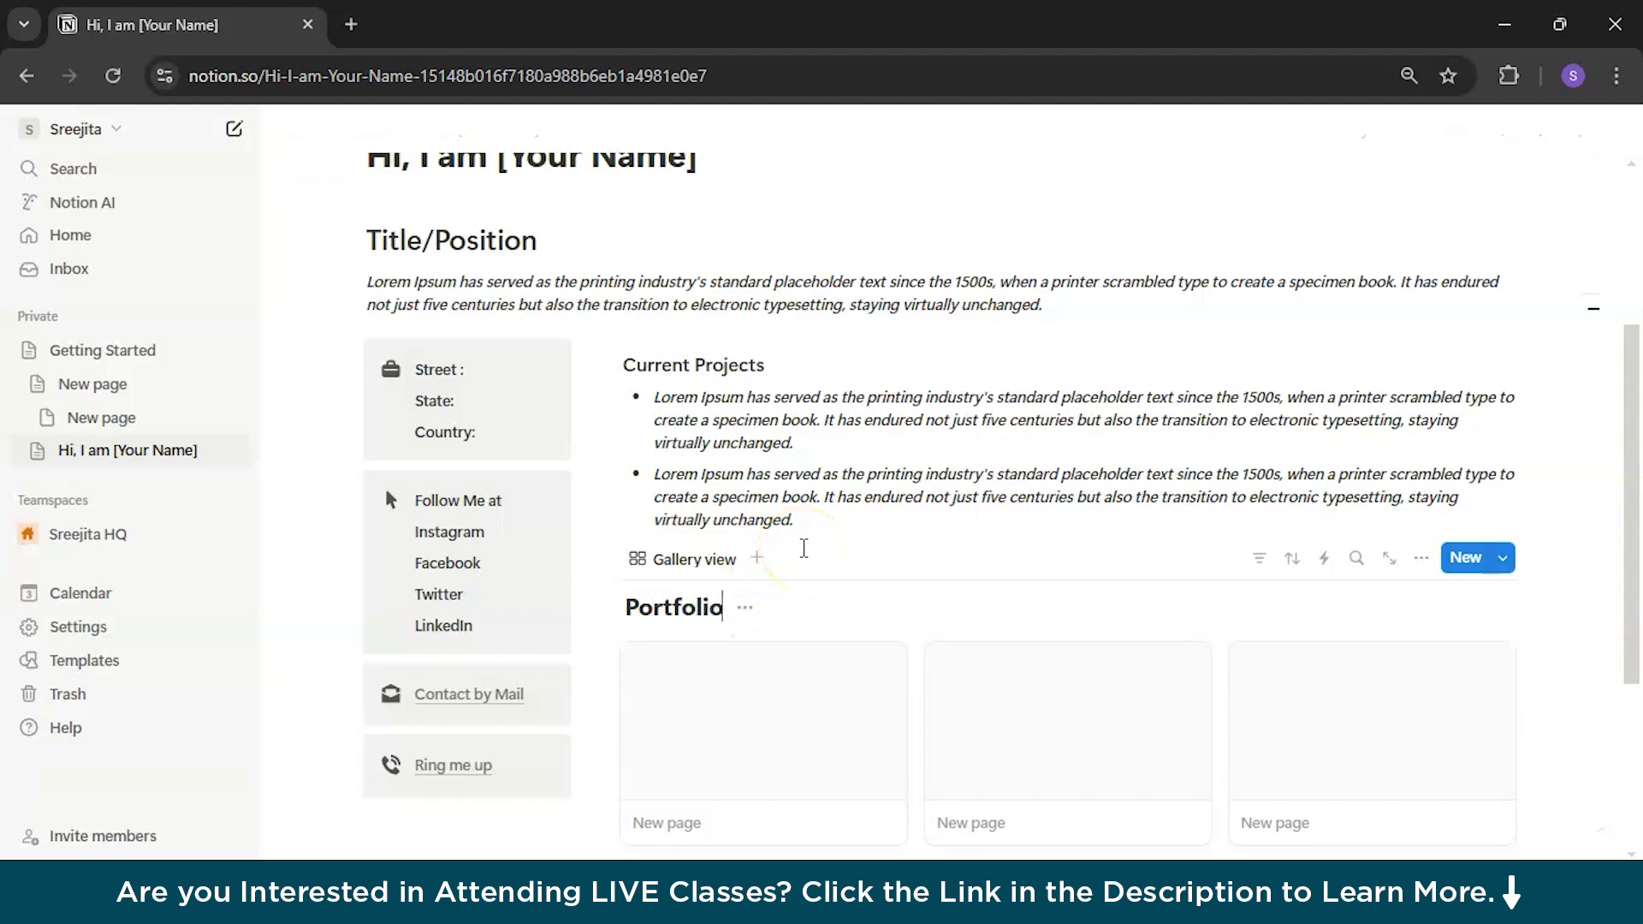
{"action": "left_click", "coordinate": [723, 560]}
Step: Rename the view Portfolio, preview Page cover on Medium cards, and hide the database title
{"action": "left_click", "coordinate": [730, 598]}
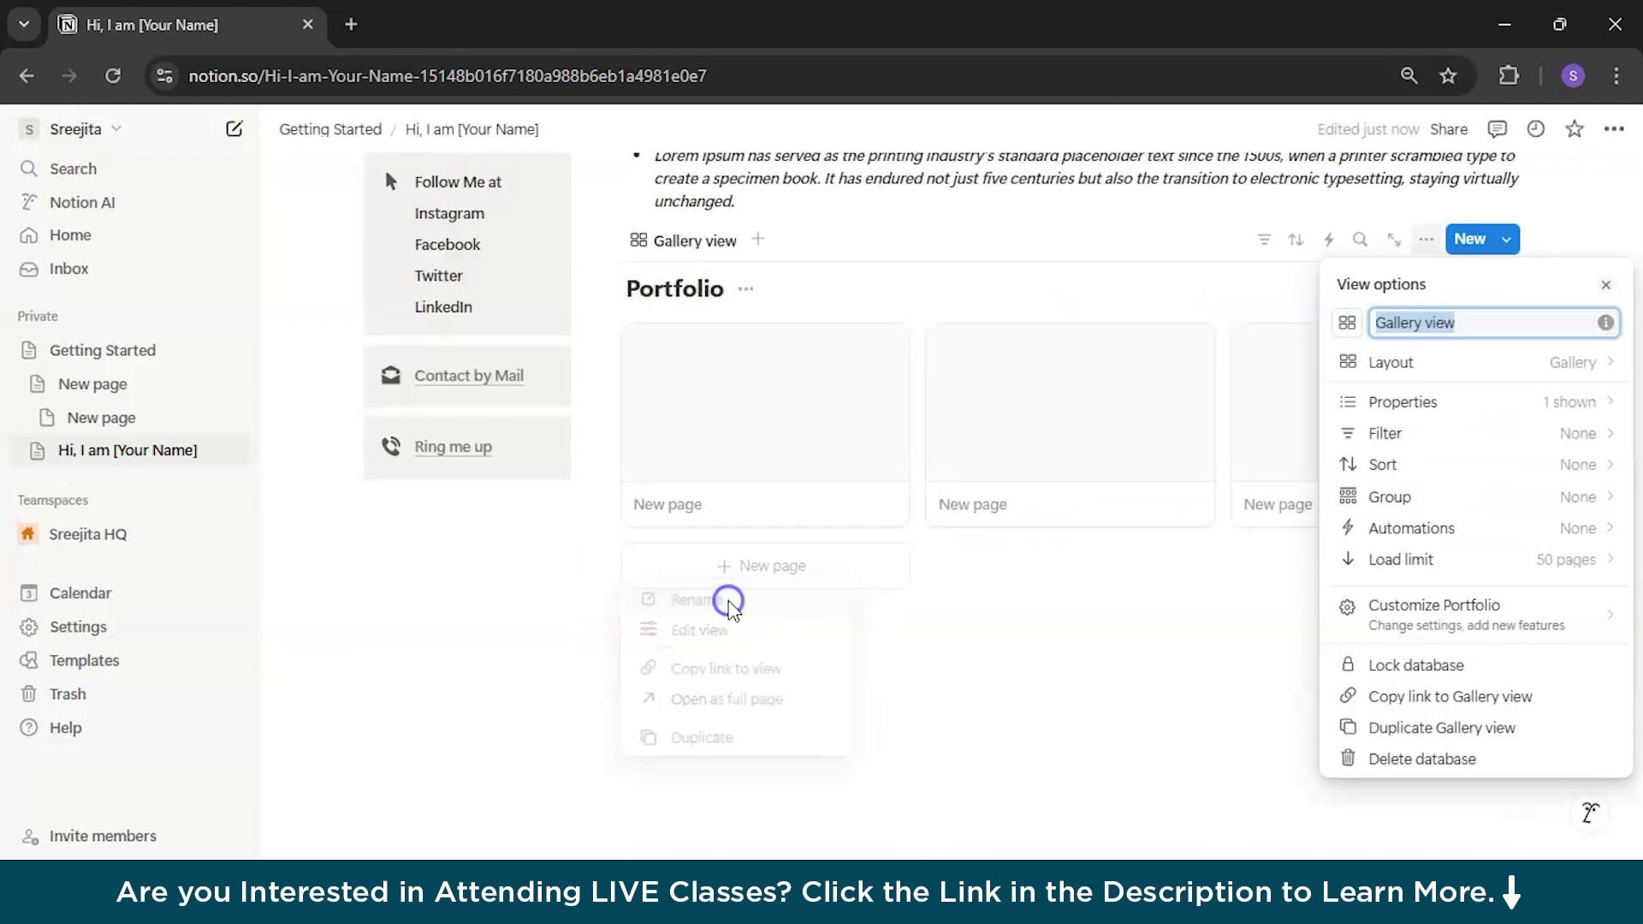
{"action": "type", "text": "Portfolio"}
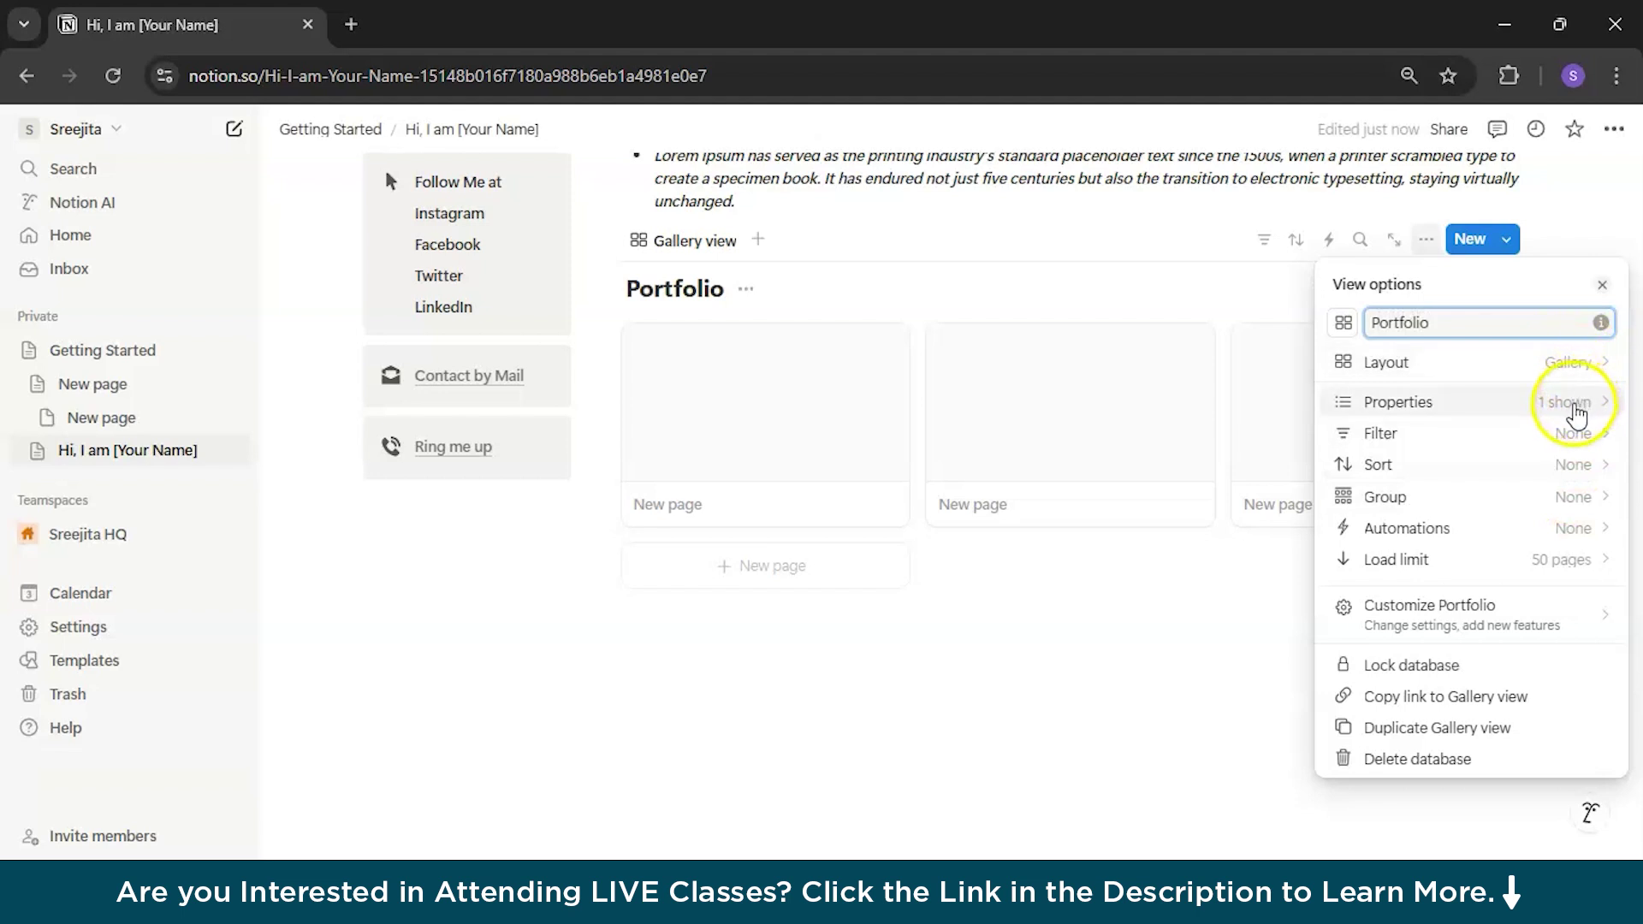
{"action": "left_click", "coordinate": [1572, 373]}
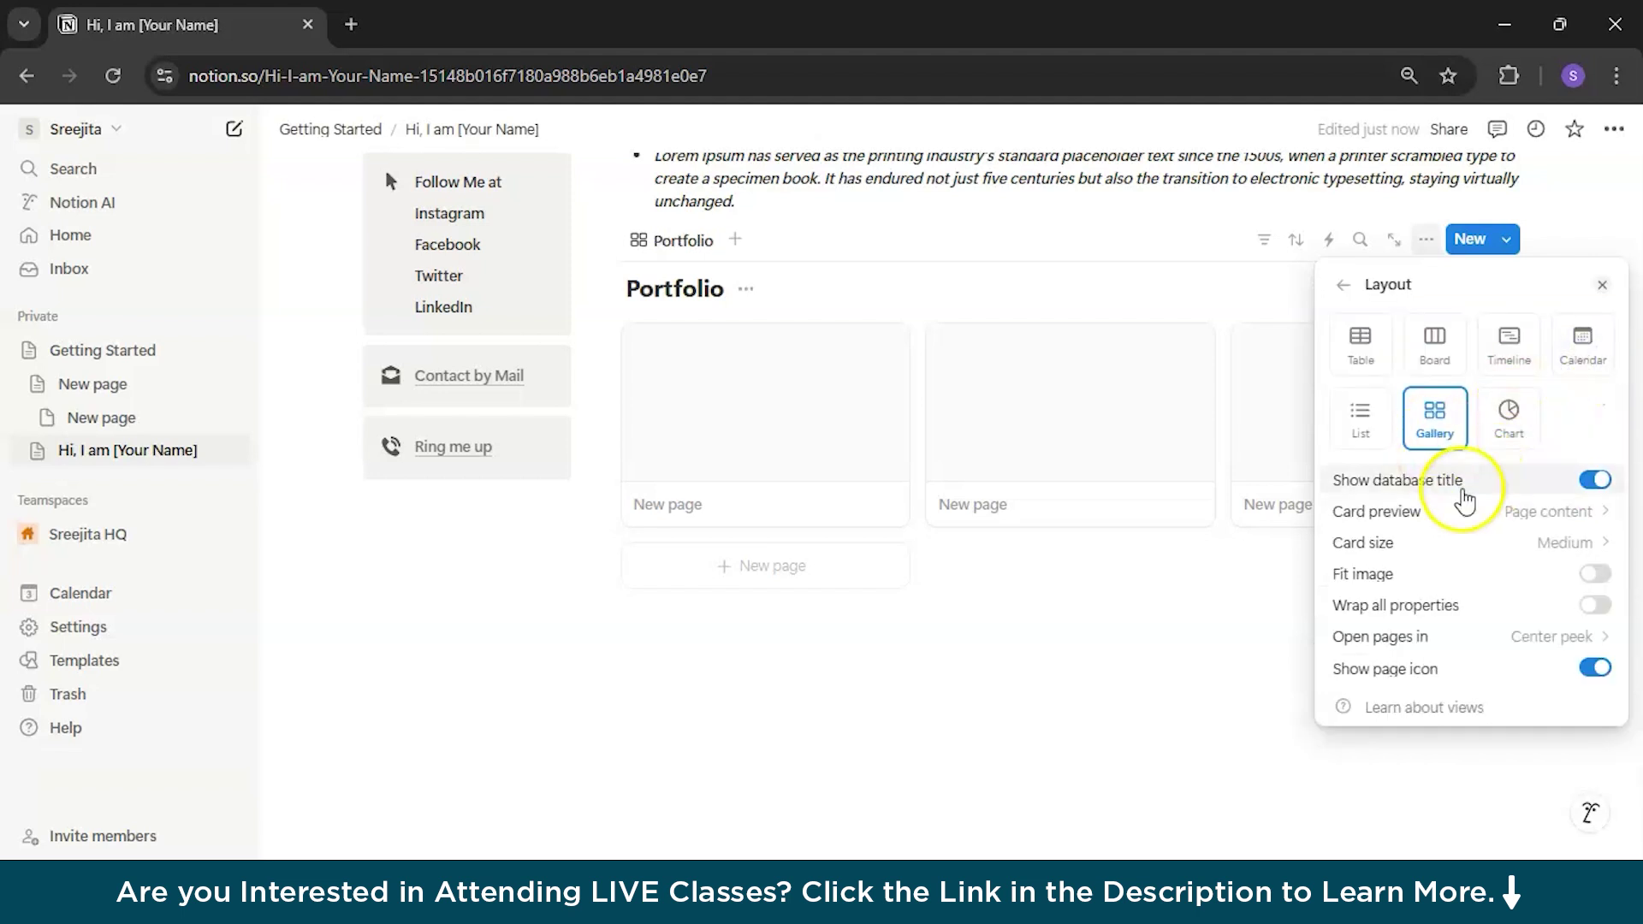
{"action": "left_click", "coordinate": [1576, 513]}
{"action": "left_click", "coordinate": [1496, 575]}
{"action": "left_click", "coordinate": [1587, 546]}
{"action": "left_click", "coordinate": [1540, 526]}
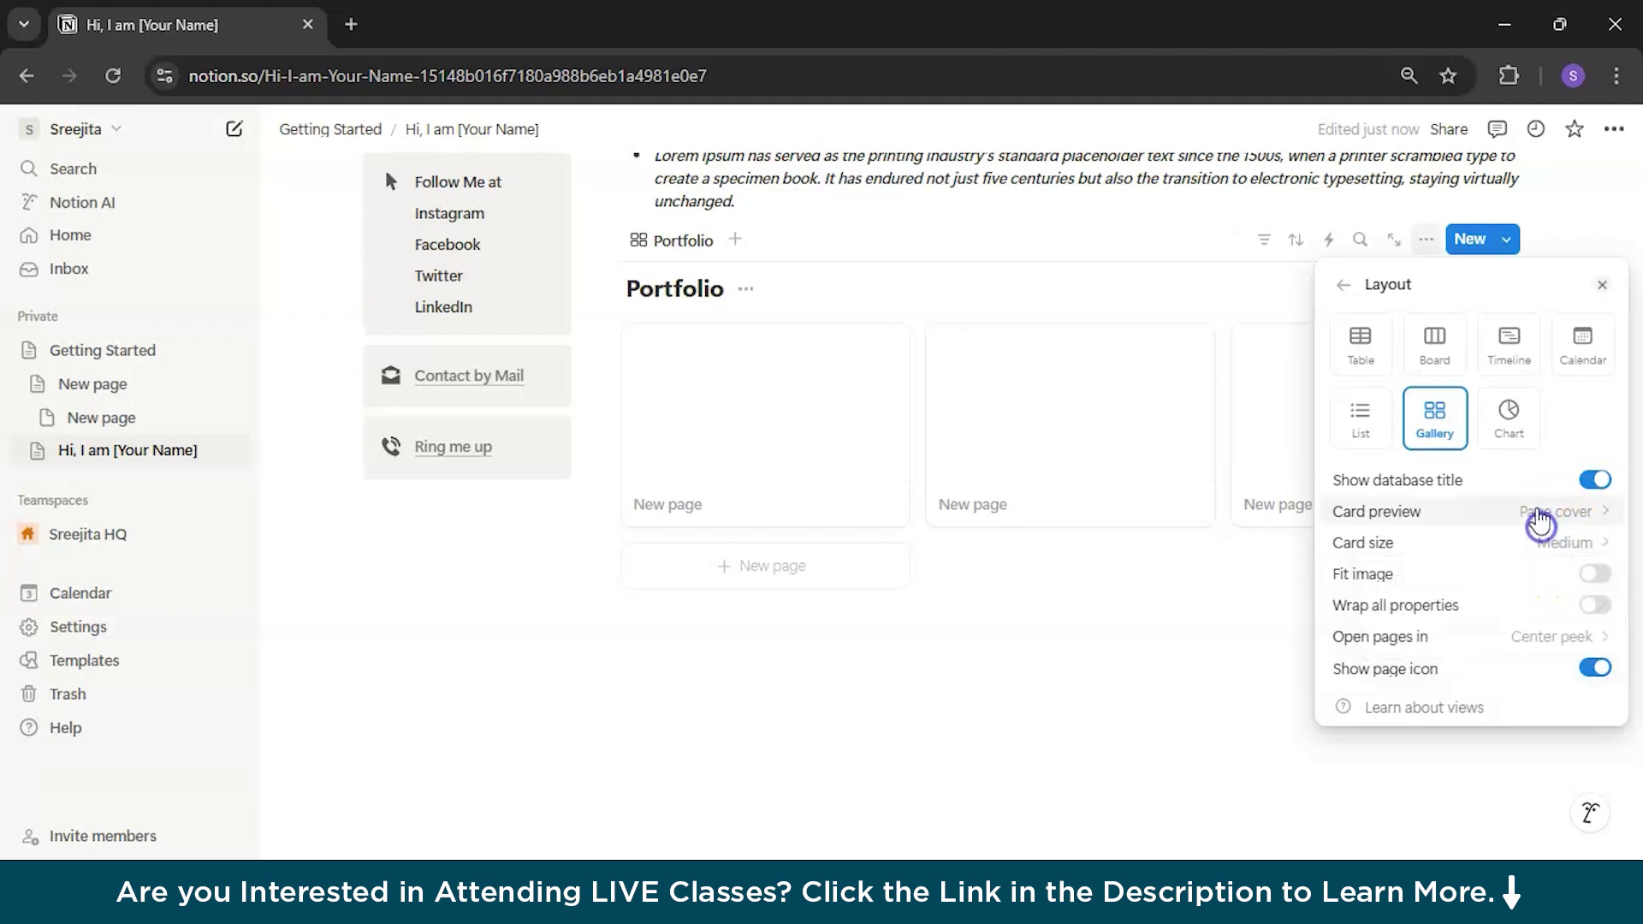
{"action": "left_click", "coordinate": [1596, 481]}
{"action": "left_click", "coordinate": [1210, 579]}
{"action": "scroll", "coordinate": [1177, 633], "scroll_direction": "up", "scroll_amount": 5}
{"action": "scroll", "coordinate": [1177, 633], "scroll_direction": "down", "scroll_amount": 1}
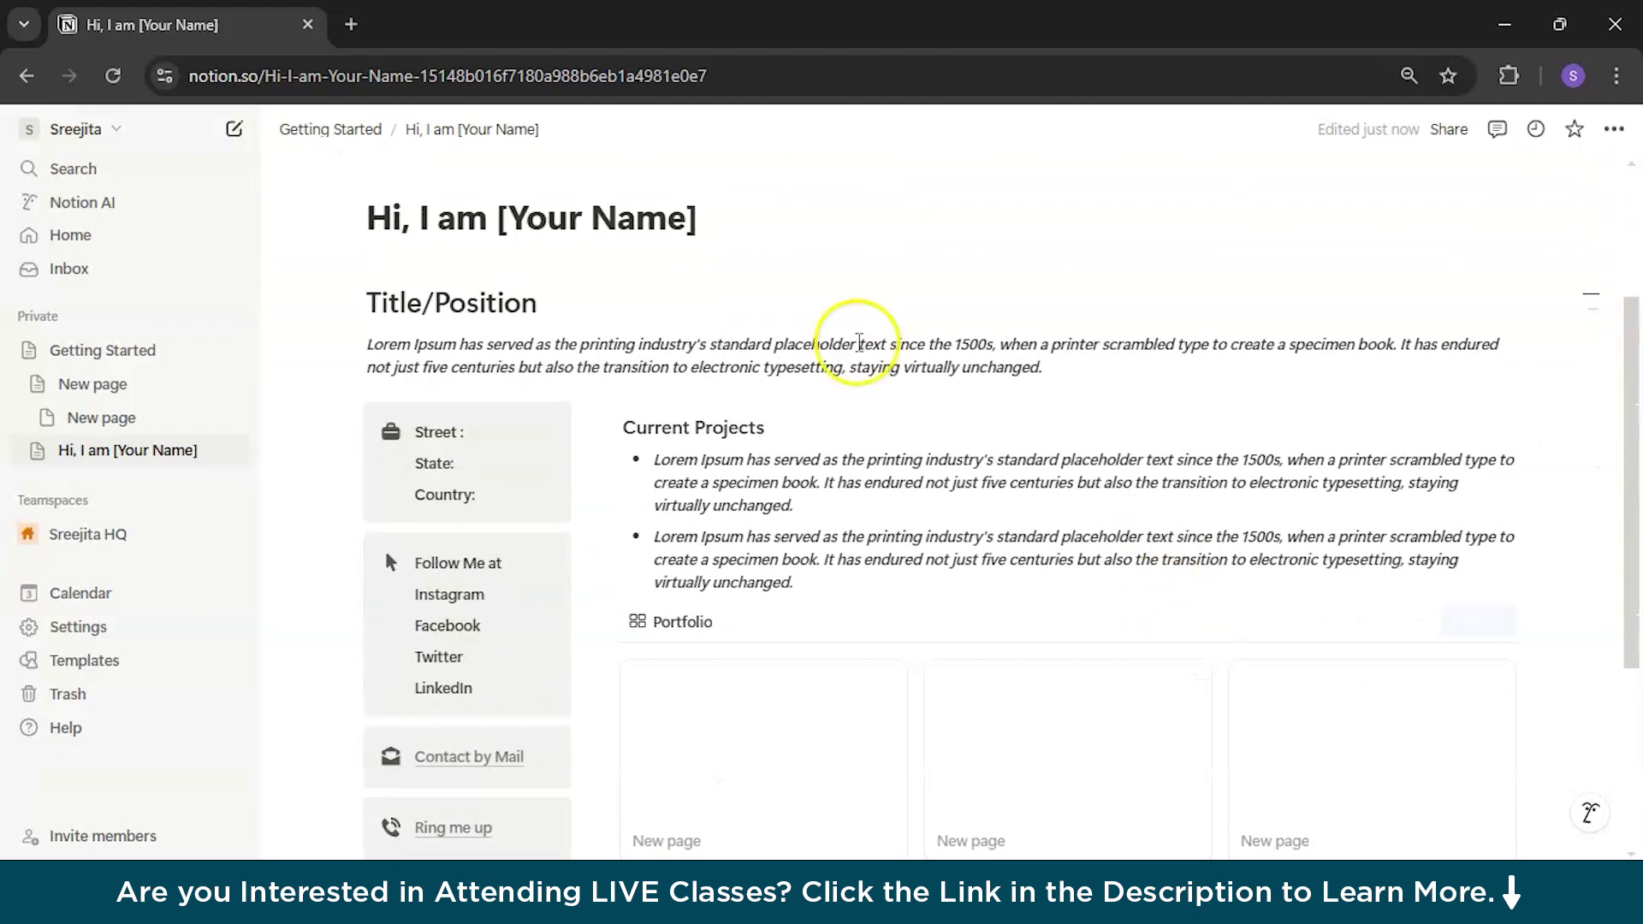
Step: Add a blank line after the last bullet
{"action": "scroll", "coordinate": [881, 659], "scroll_direction": "down", "scroll_amount": 2}
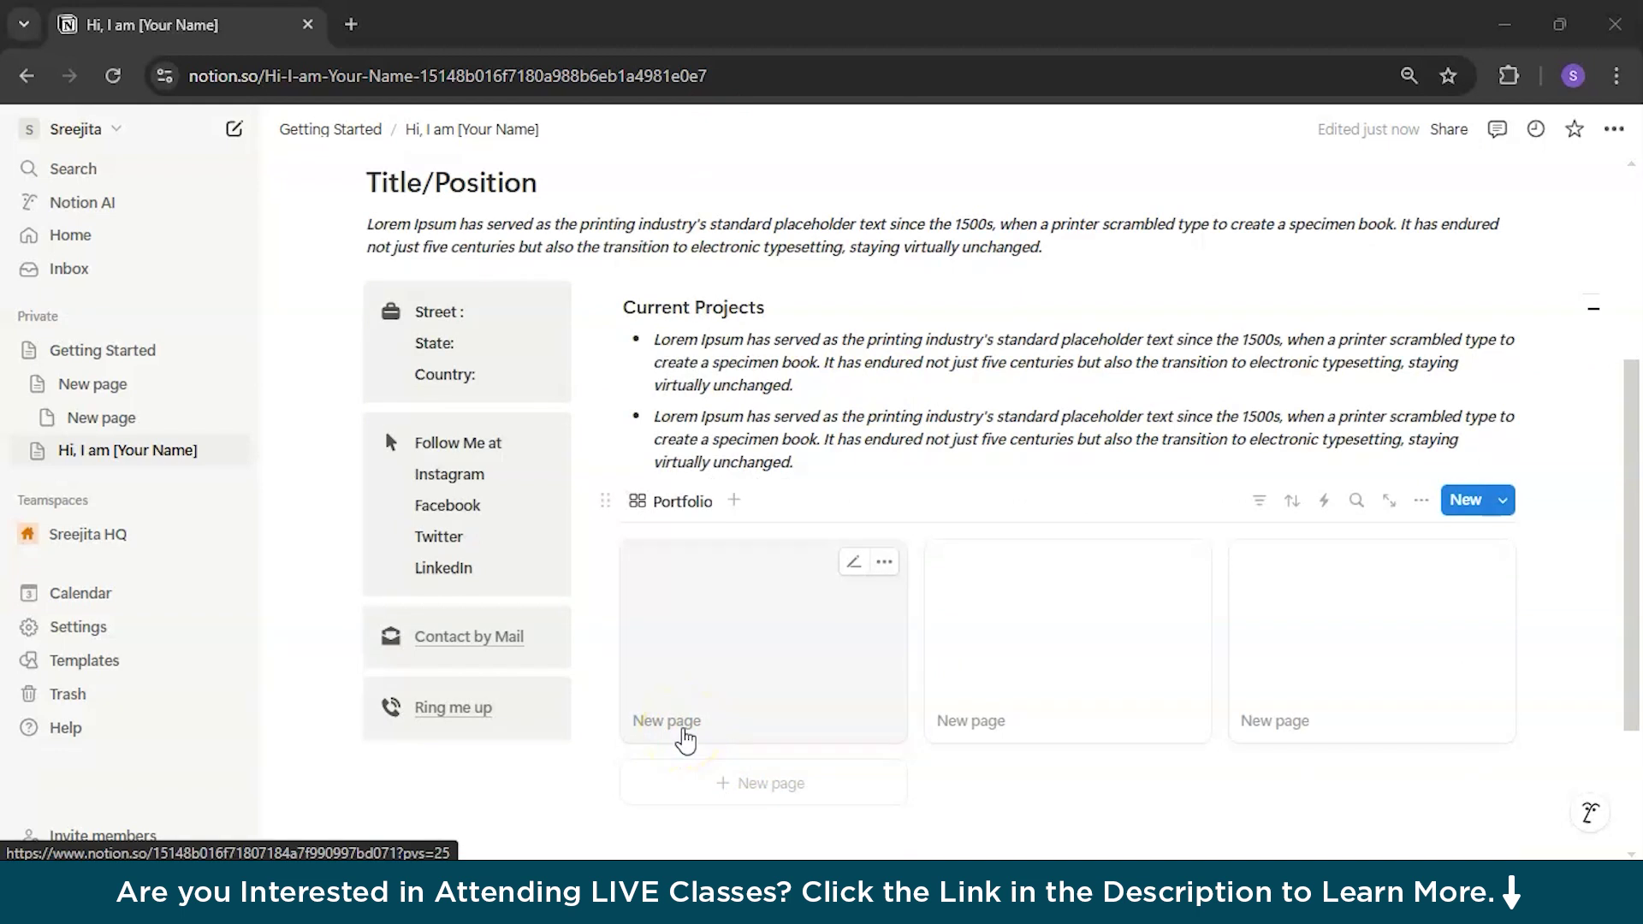
{"action": "left_click", "coordinate": [801, 463]}
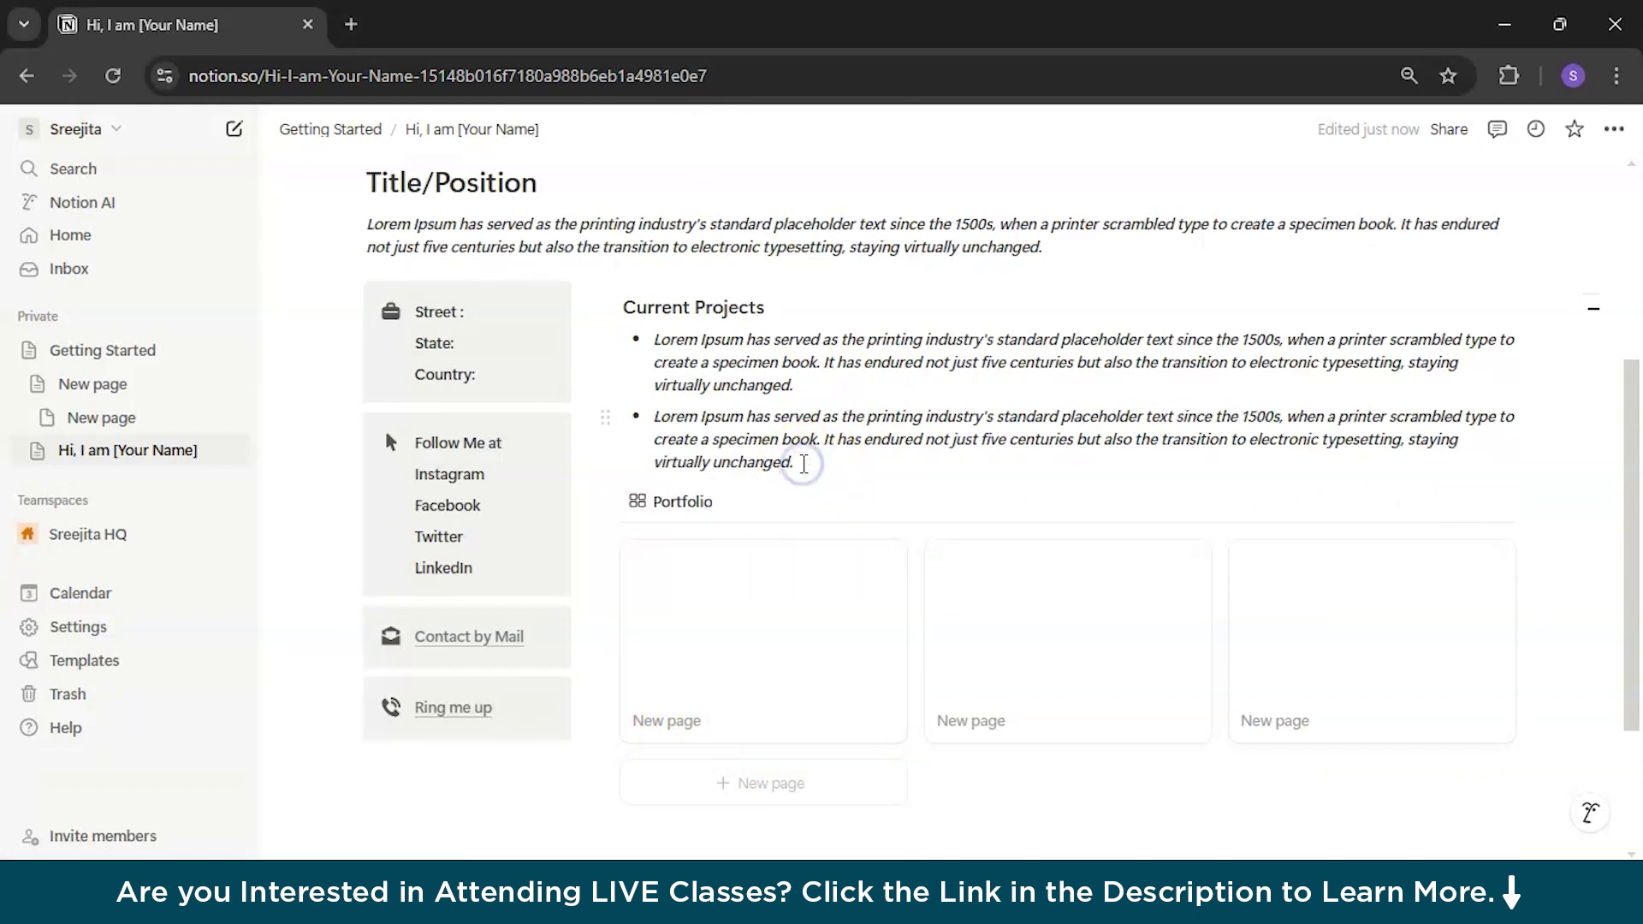
{"action": "key", "text": "Return"}
{"action": "key", "text": "Return"}
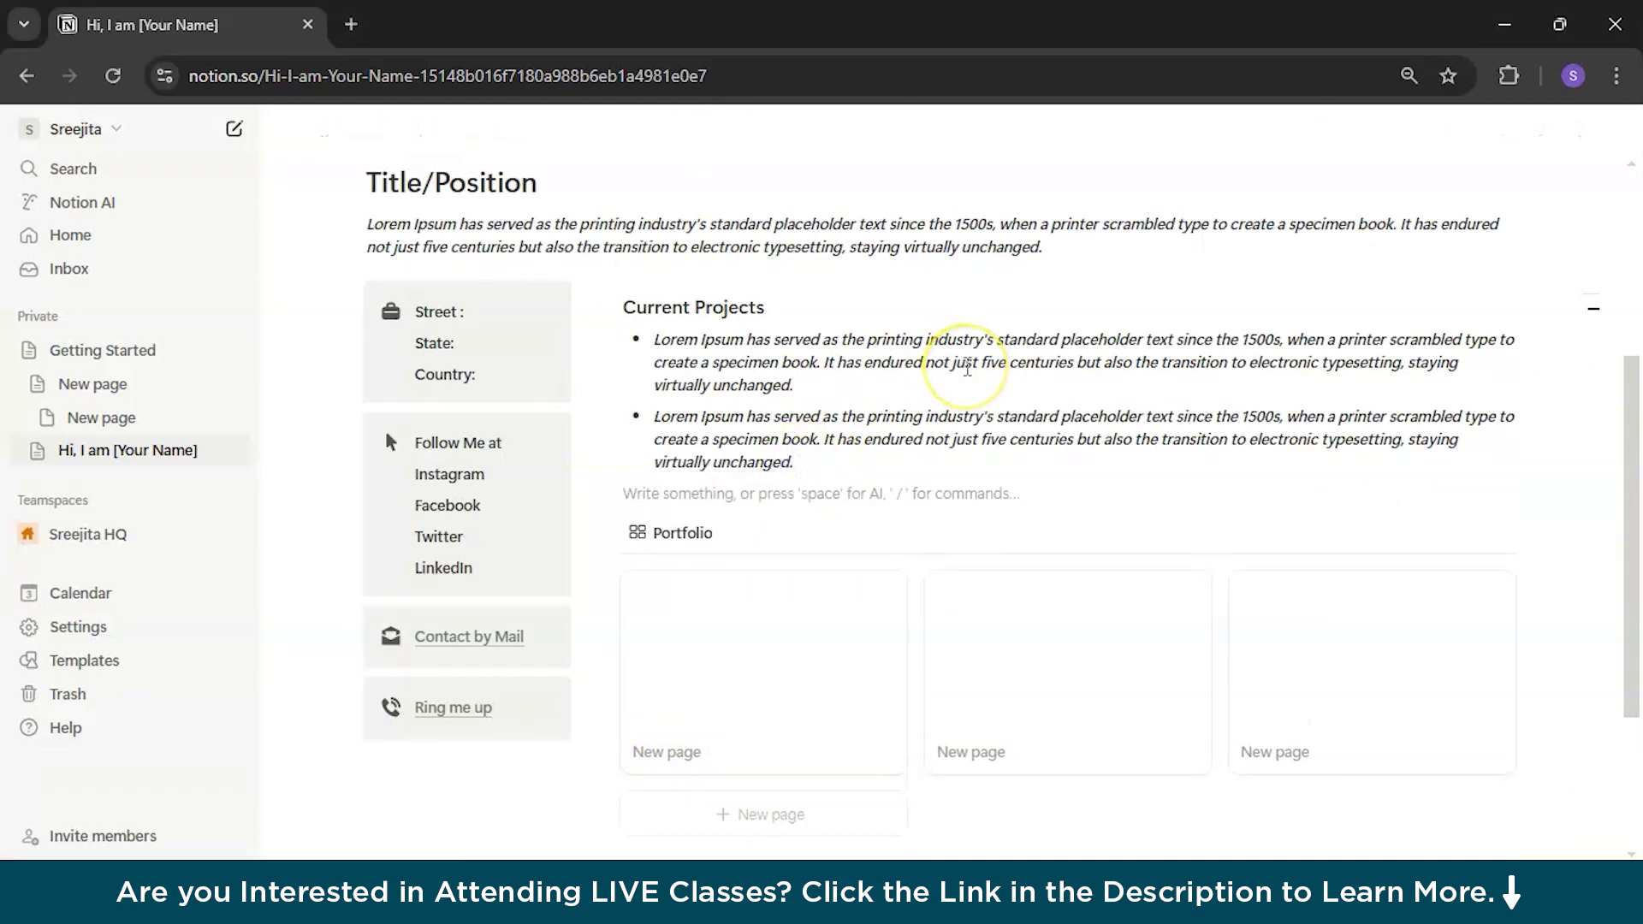
Step: Title the three Portfolio cards Testimonials, Past Projects and Design Samples
{"action": "scroll", "coordinate": [704, 550], "scroll_direction": "down", "scroll_amount": 4}
{"action": "left_click", "coordinate": [689, 517]}
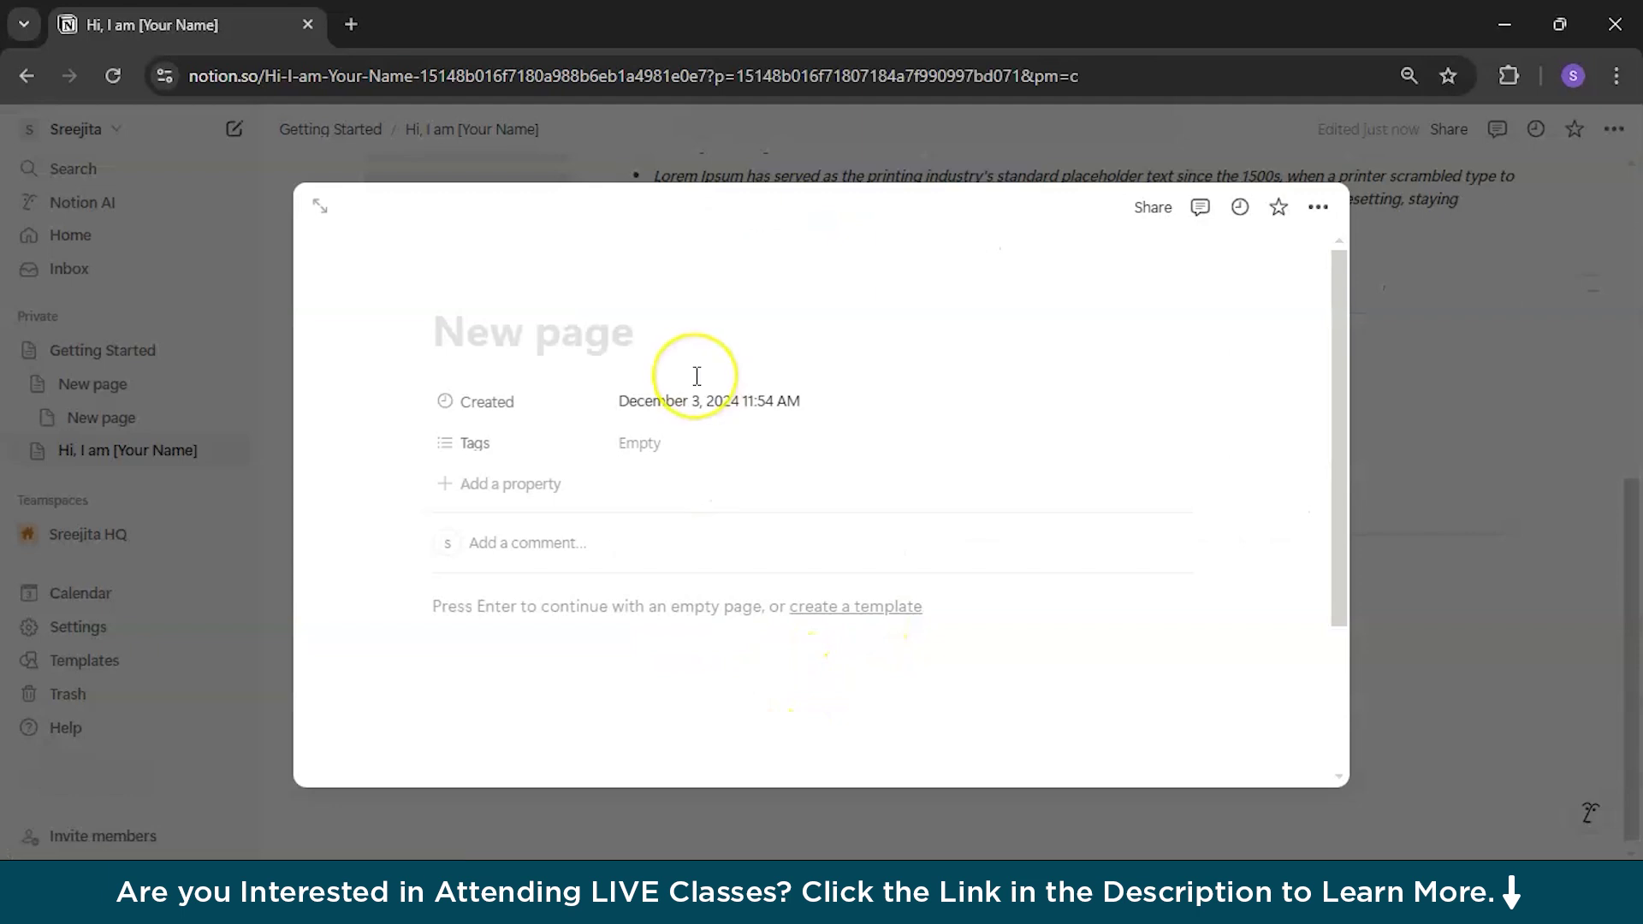
{"action": "type", "text": "Testimonials"}
{"action": "key", "text": "Escape"}
{"action": "left_click", "coordinate": [951, 522]}
{"action": "type", "text": "Past Proje"}
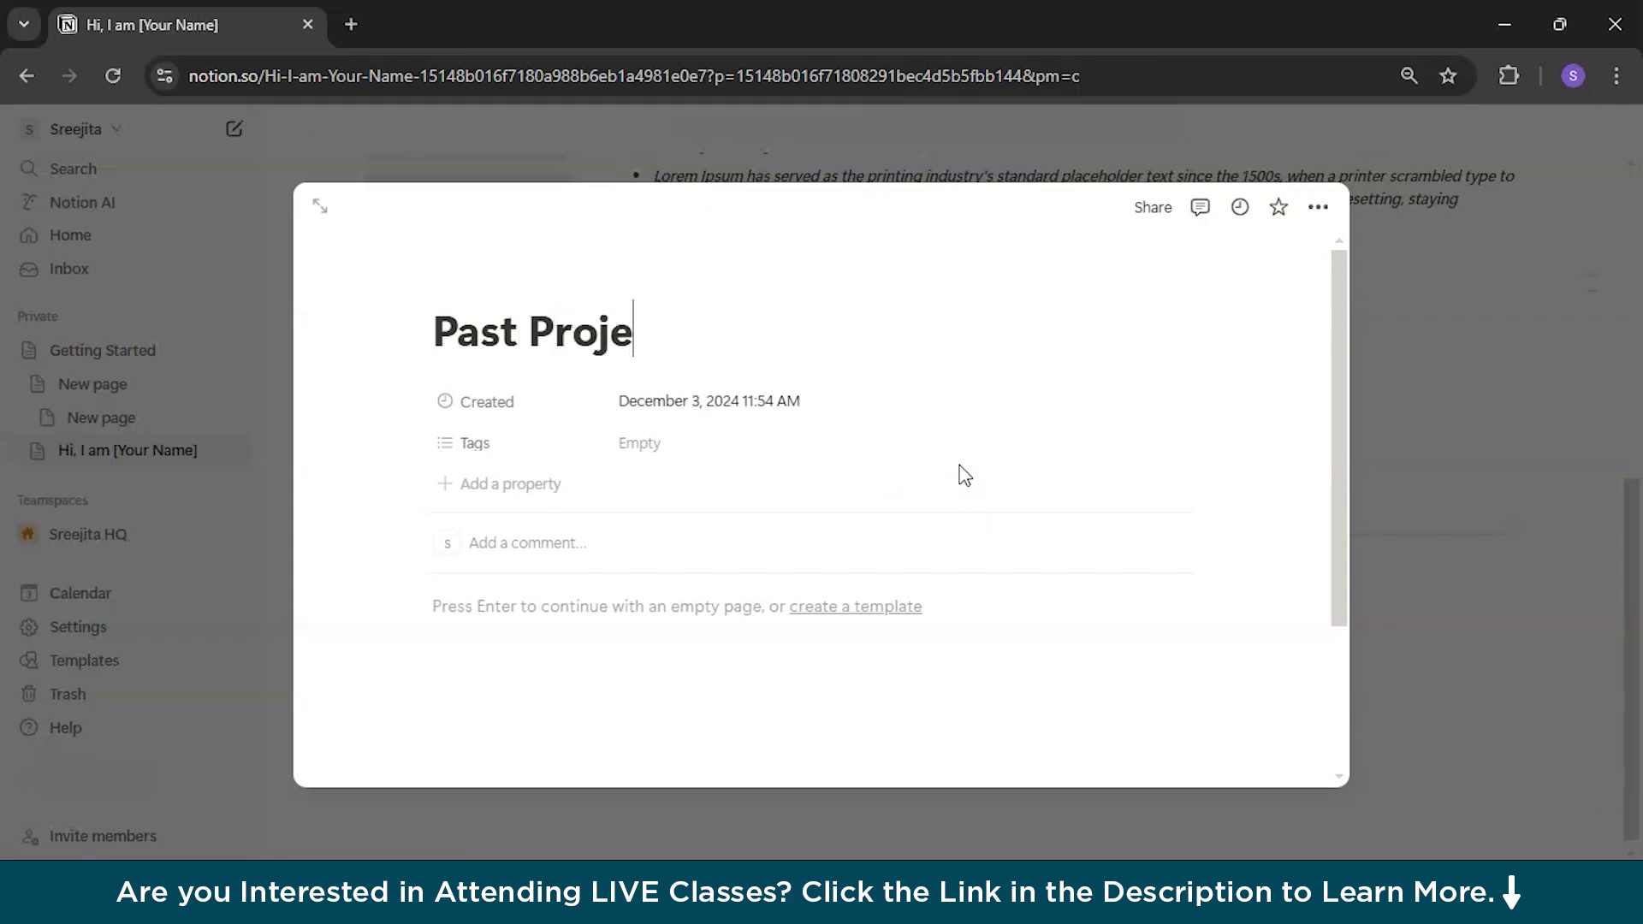
{"action": "key", "text": "Escape"}
{"action": "left_click", "coordinate": [1265, 517]}
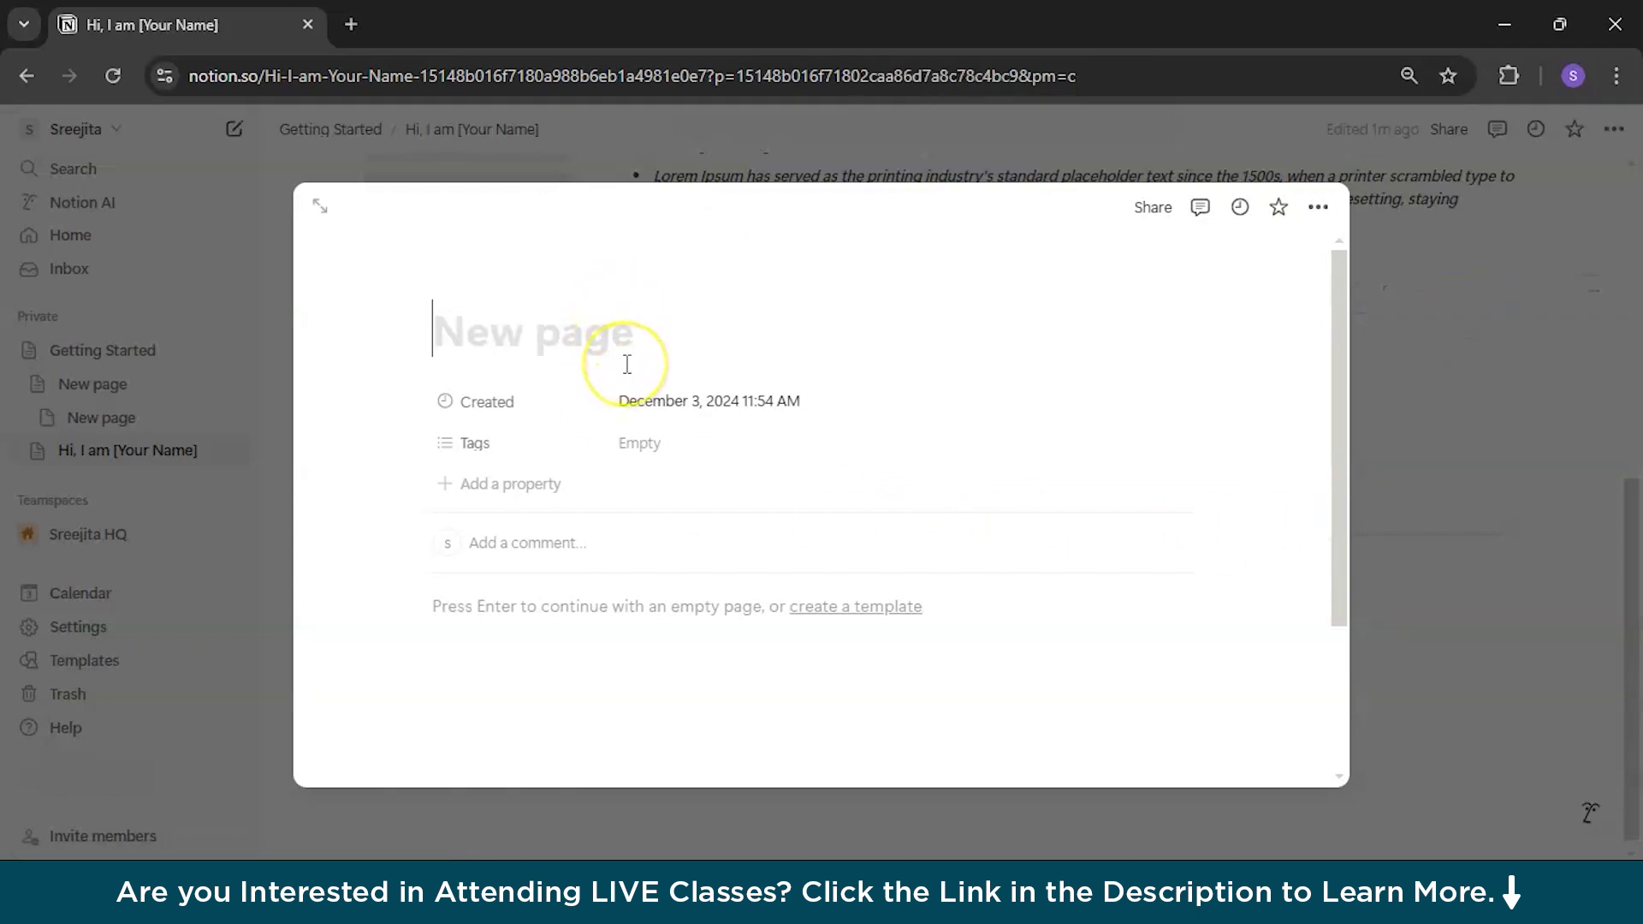
{"action": "type", "text": "DE"}
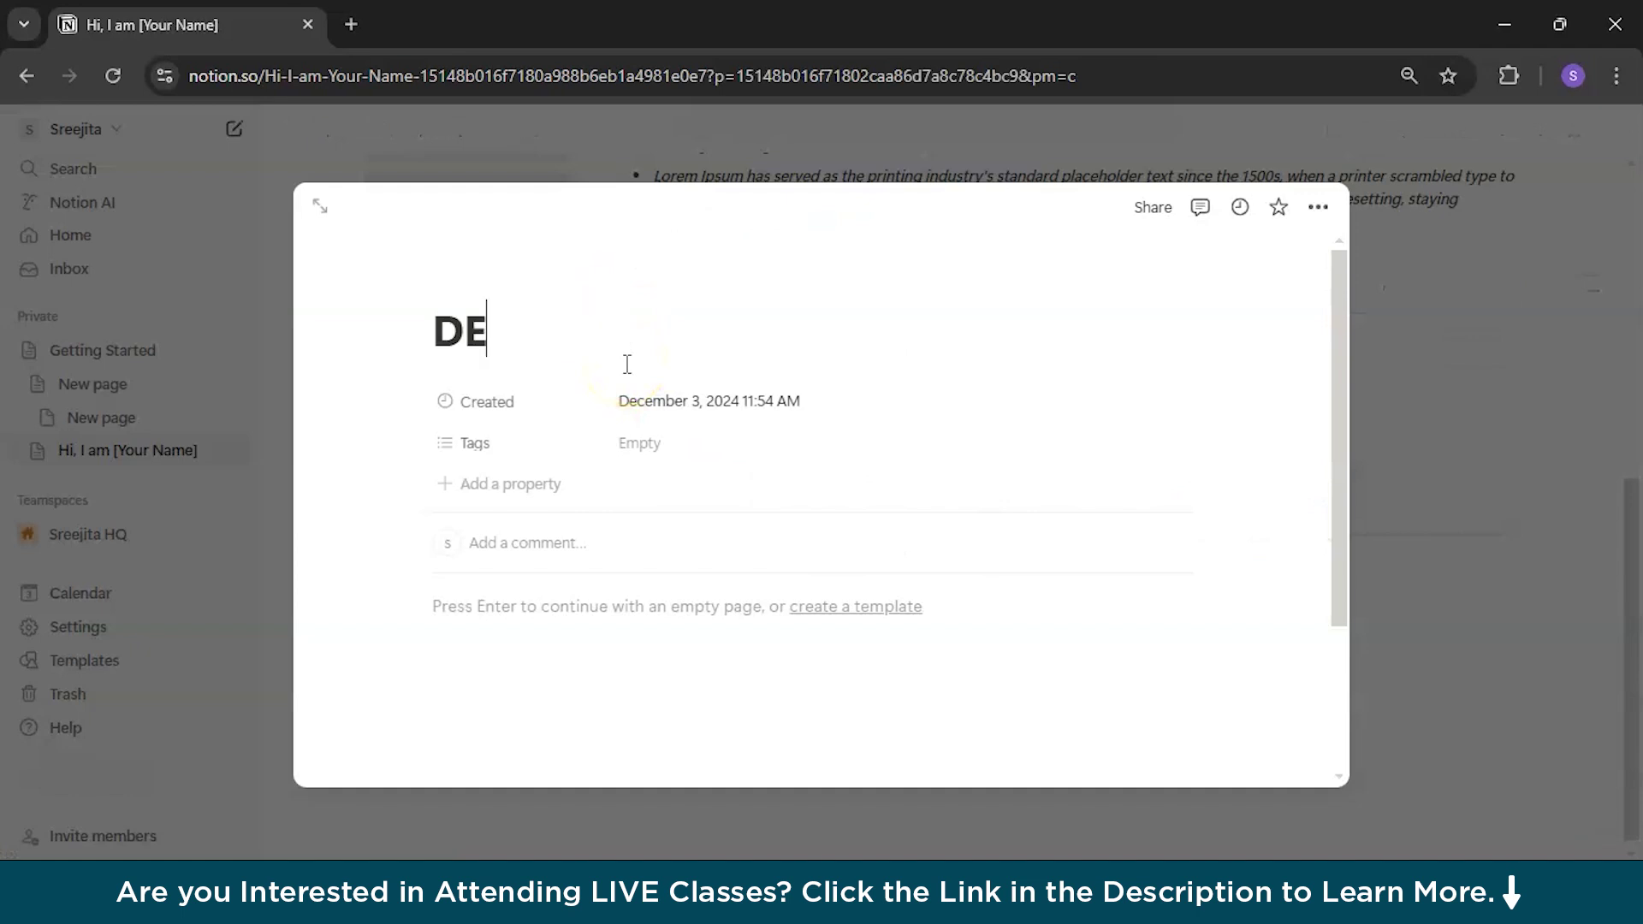
{"action": "type", "text": "sign Samples"}
{"action": "left_click", "coordinate": [1559, 734]}
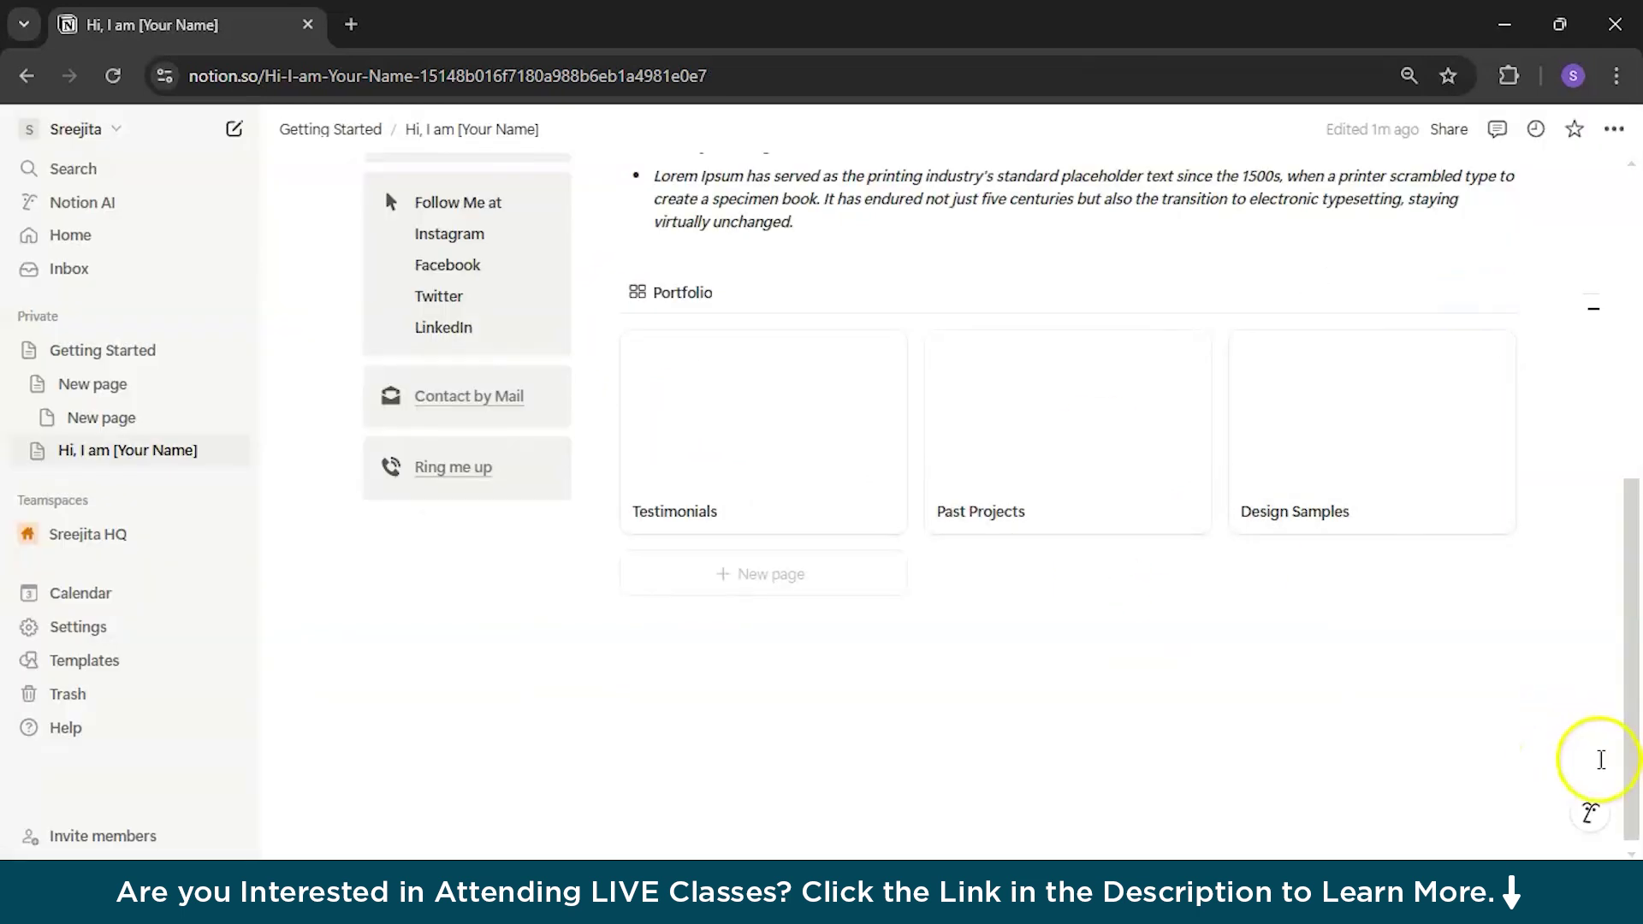
Step: Give Testimonials an Unsplash 'Mountains' forest-lake cover, save its position, and close the page
{"action": "left_click", "coordinate": [788, 463]}
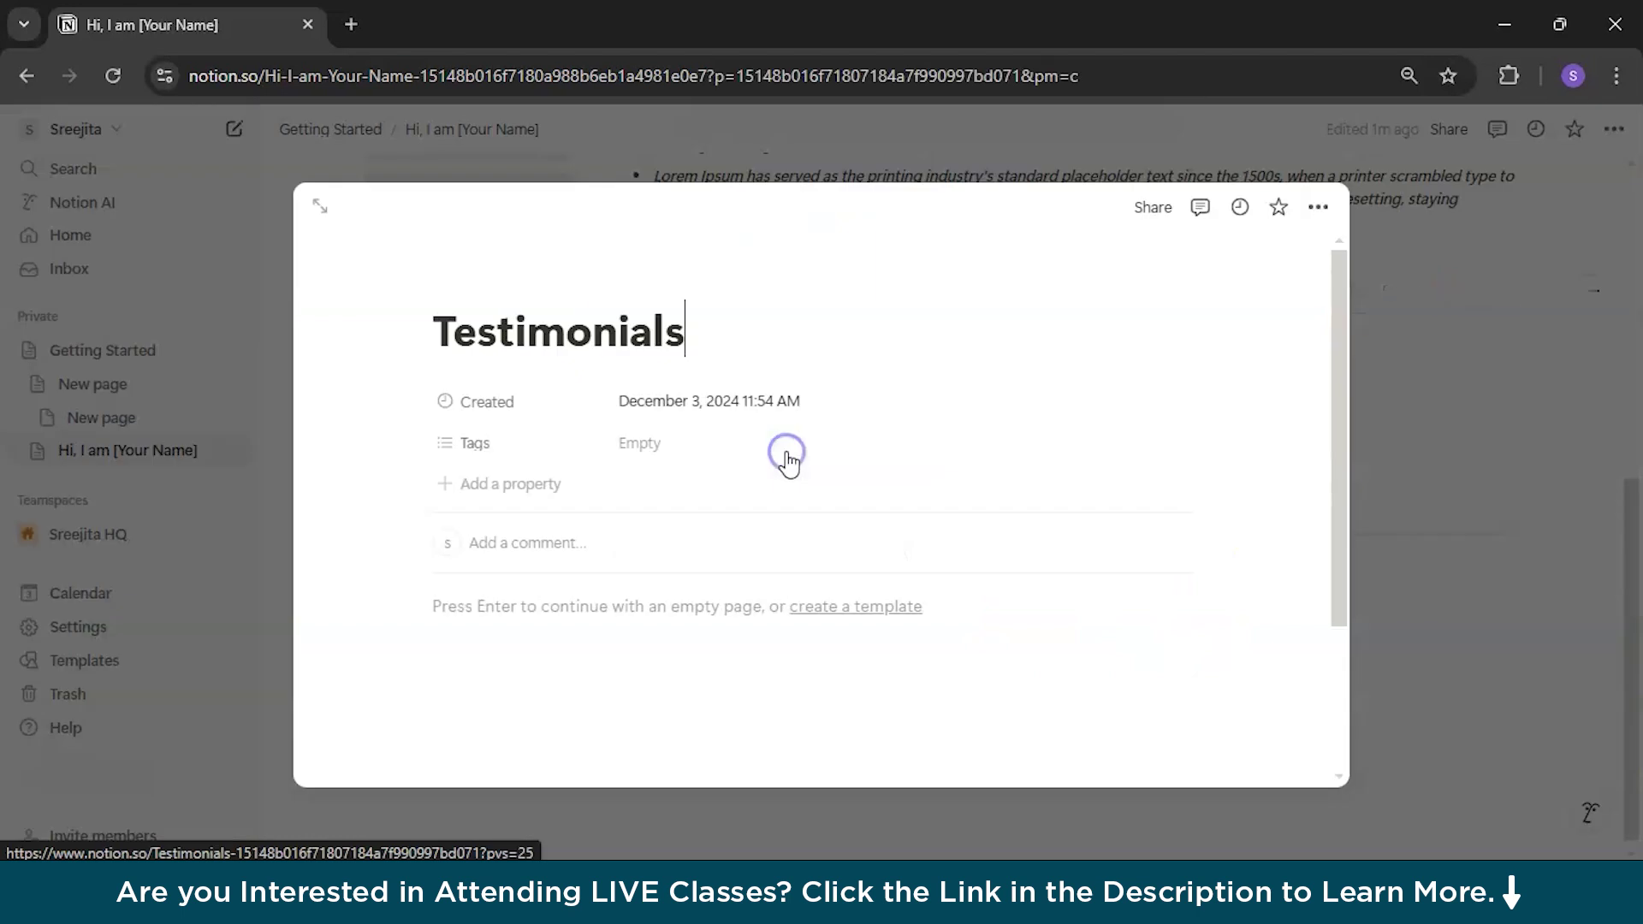
{"action": "left_click", "coordinate": [590, 378]}
{"action": "left_click", "coordinate": [1070, 272]}
{"action": "left_click", "coordinate": [967, 300]}
{"action": "type", "text": "Mountains"}
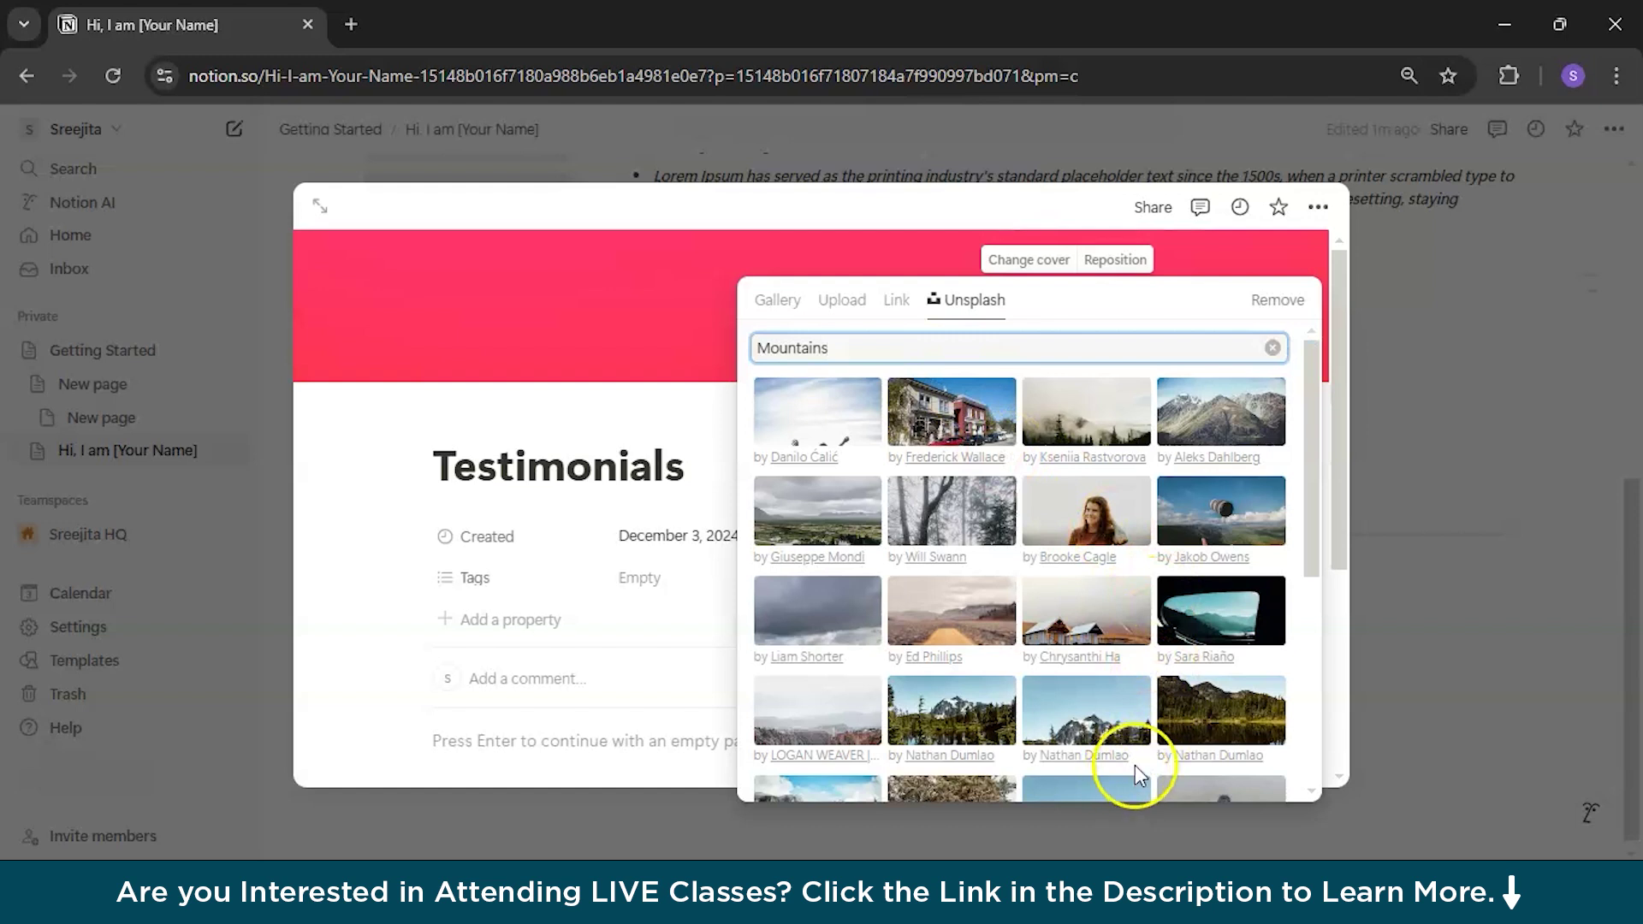
{"action": "scroll", "coordinate": [1245, 616], "scroll_direction": "down", "scroll_amount": 1}
{"action": "left_click", "coordinate": [1245, 616]}
{"action": "left_click", "coordinate": [1115, 259]}
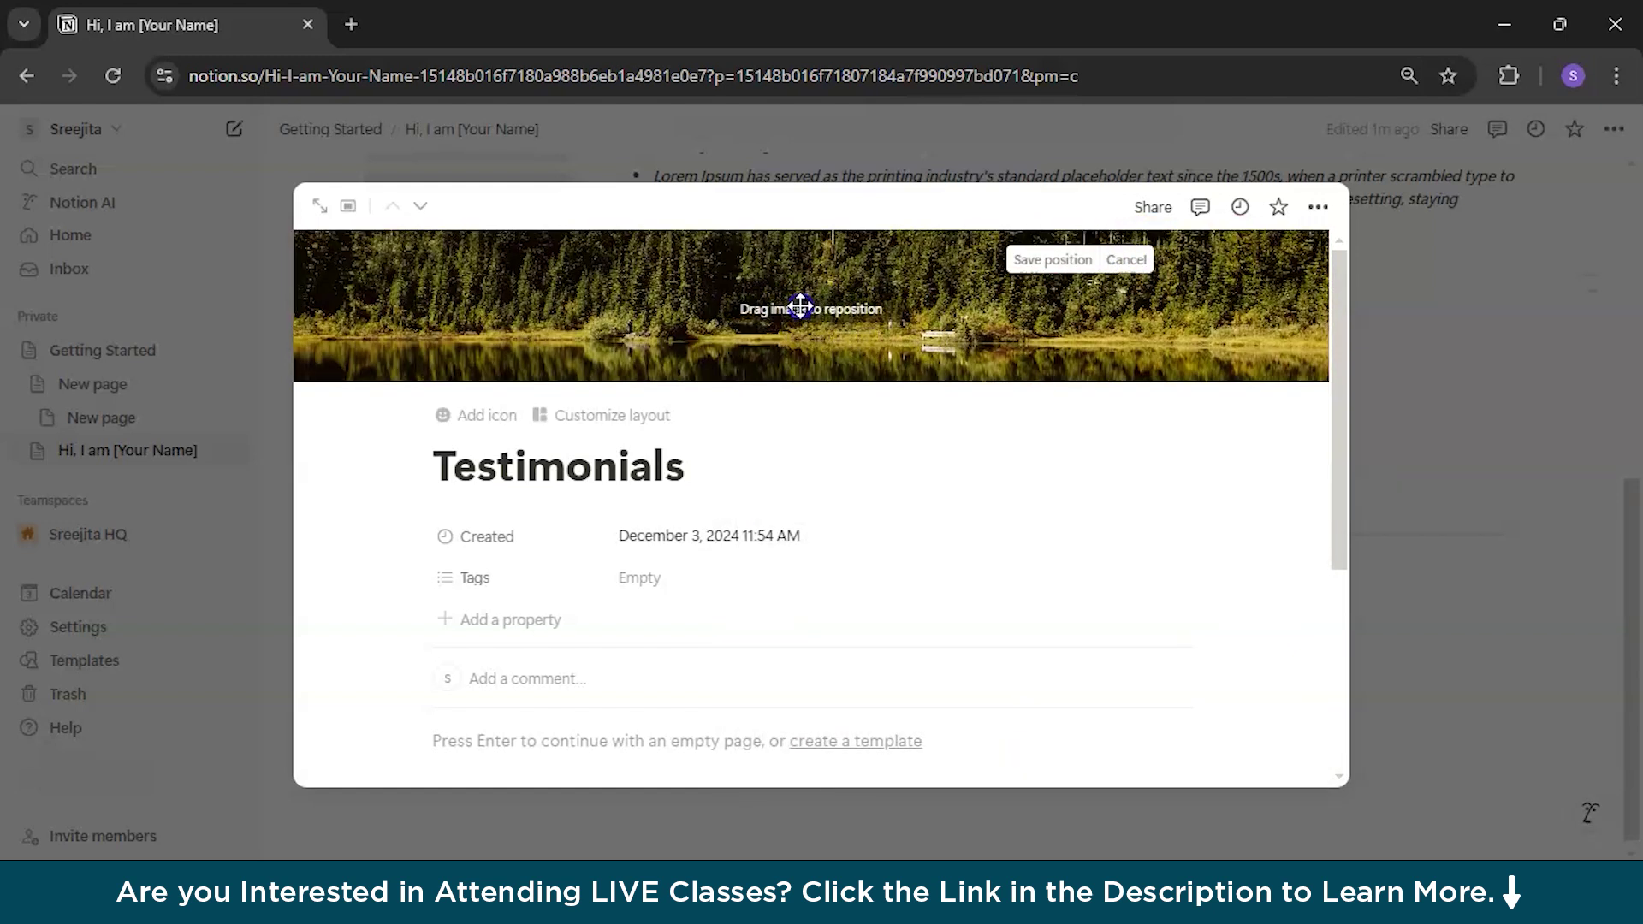
{"action": "left_click", "coordinate": [1052, 260]}
{"action": "left_click", "coordinate": [1403, 361]}
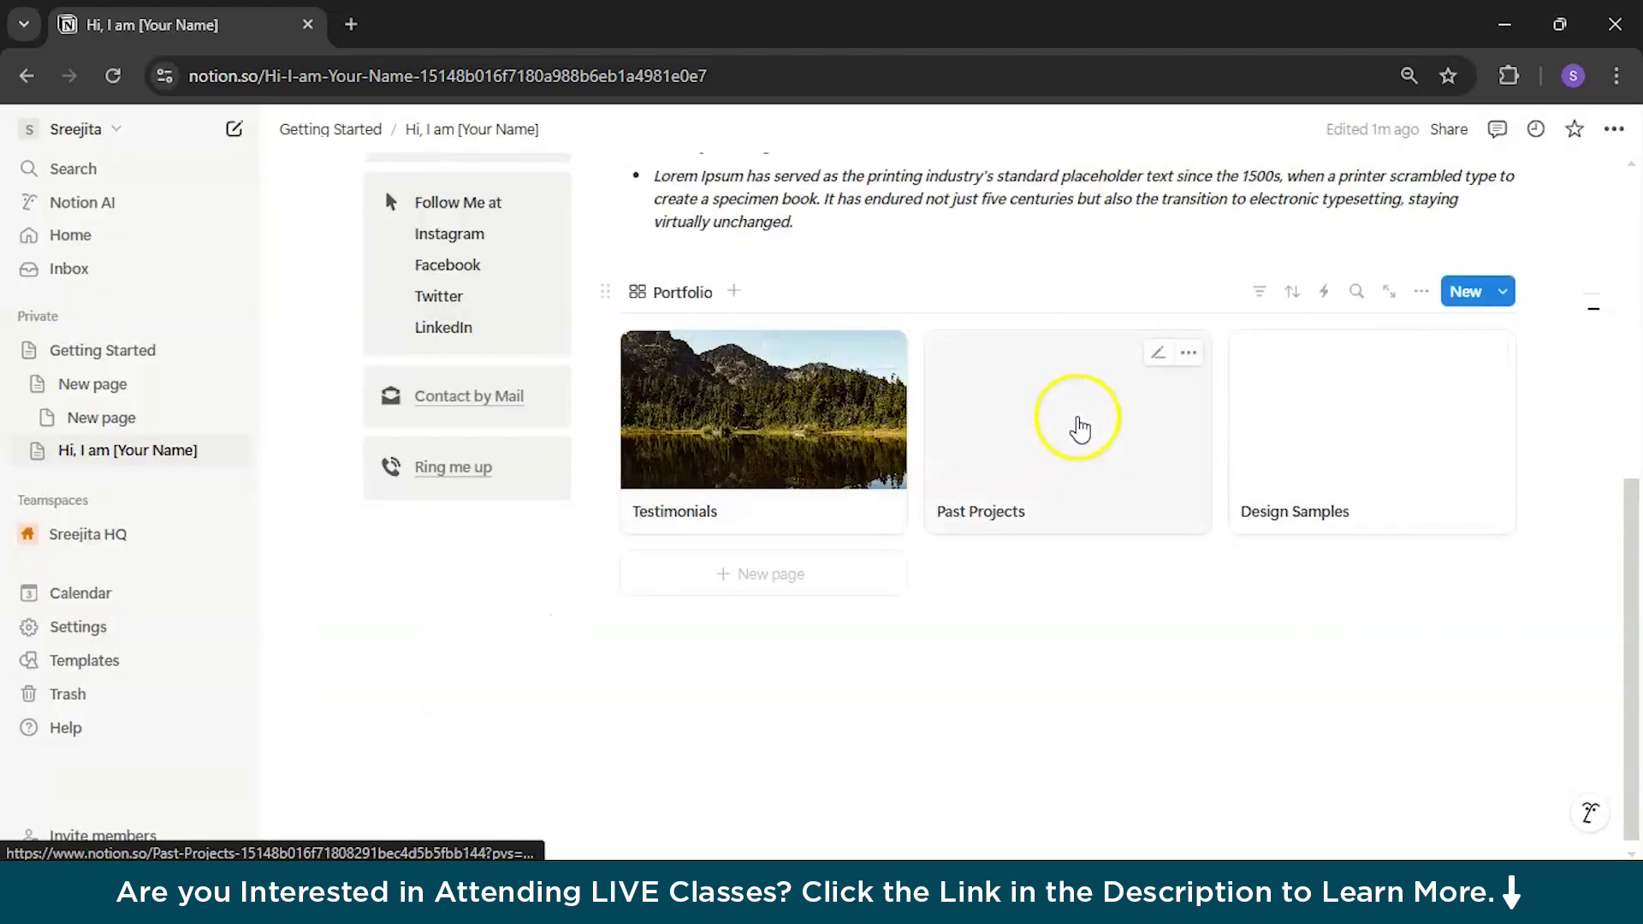
Step: Give Past Projects a snowy mountain cover from an Unsplash 'Mointains' search
{"action": "left_click", "coordinate": [1063, 526]}
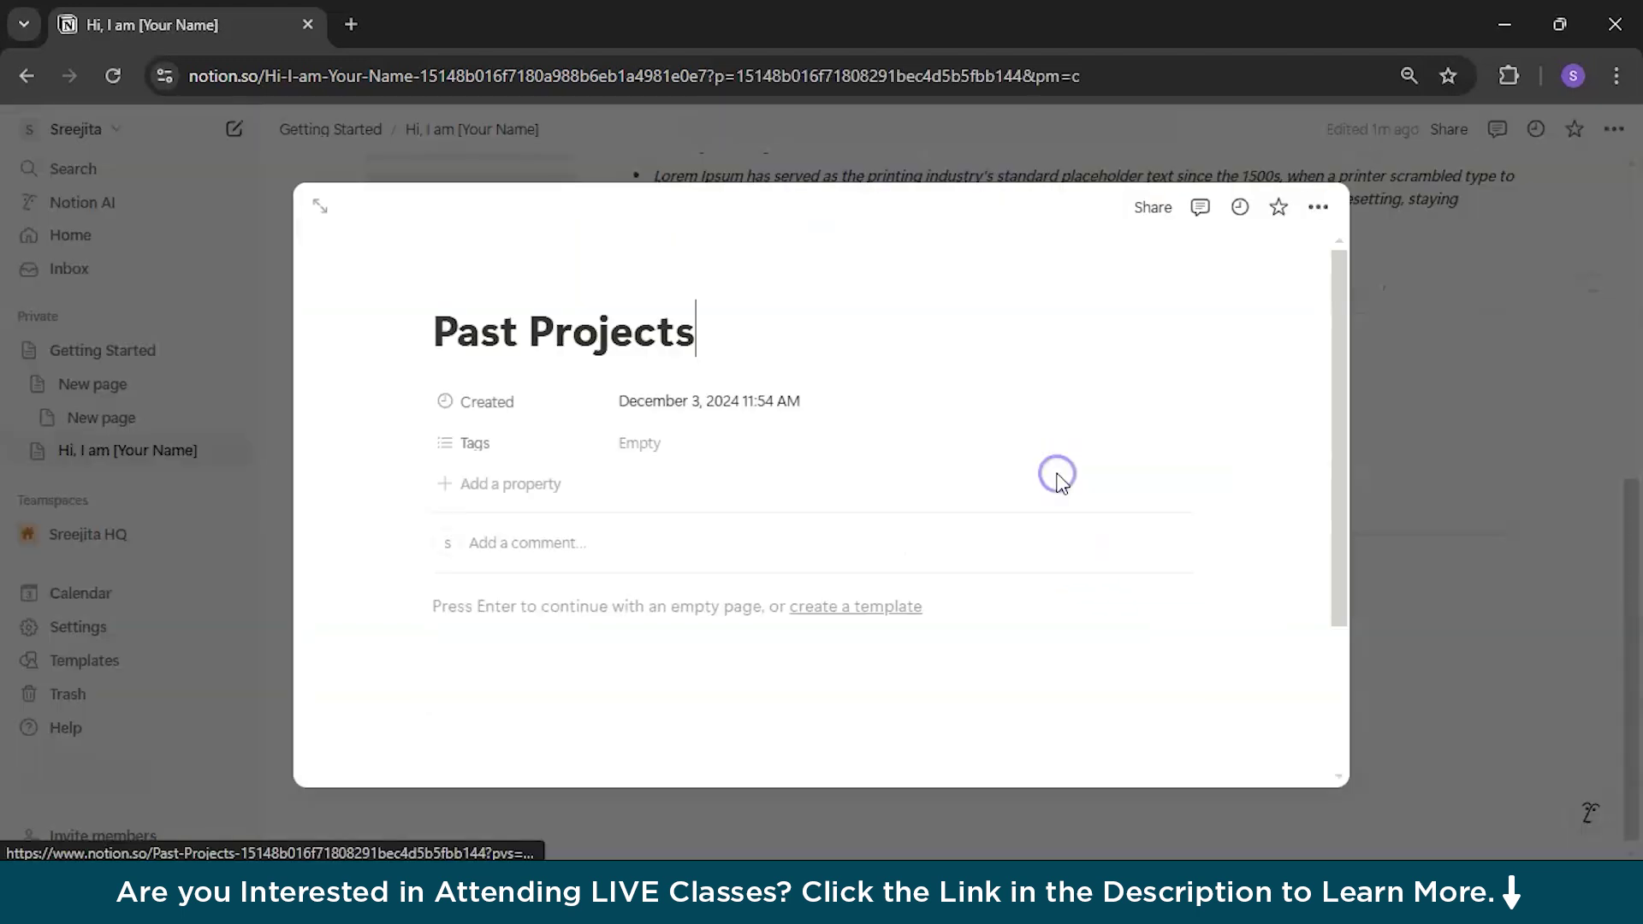
{"action": "left_click", "coordinate": [550, 280]}
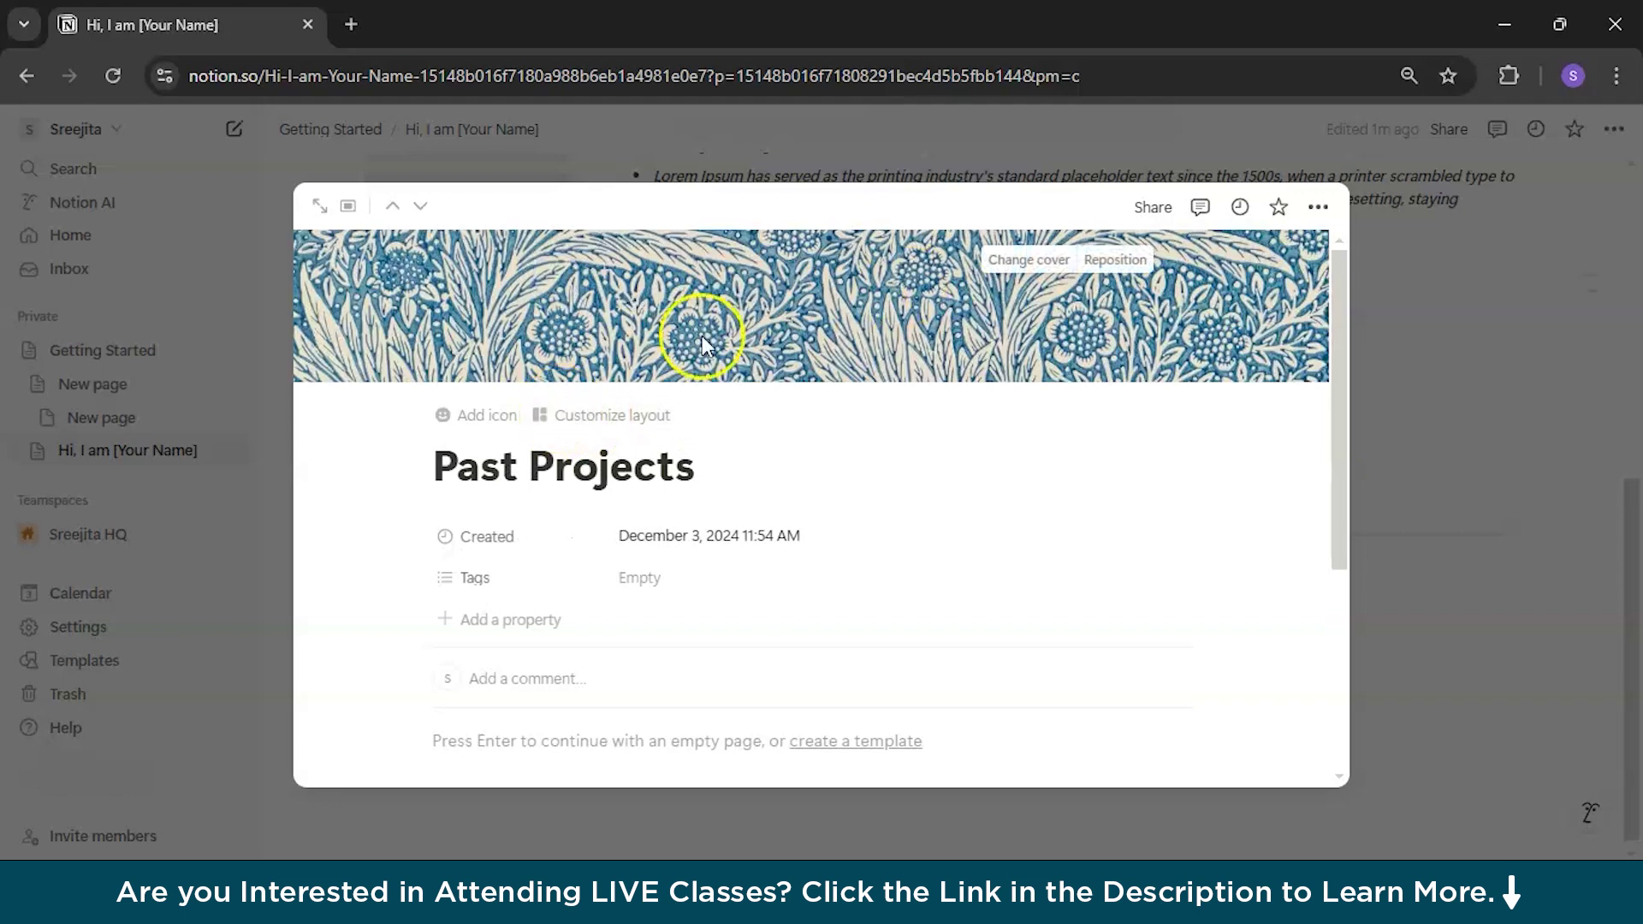
{"action": "left_click", "coordinate": [1042, 257]}
{"action": "left_click", "coordinate": [972, 301]}
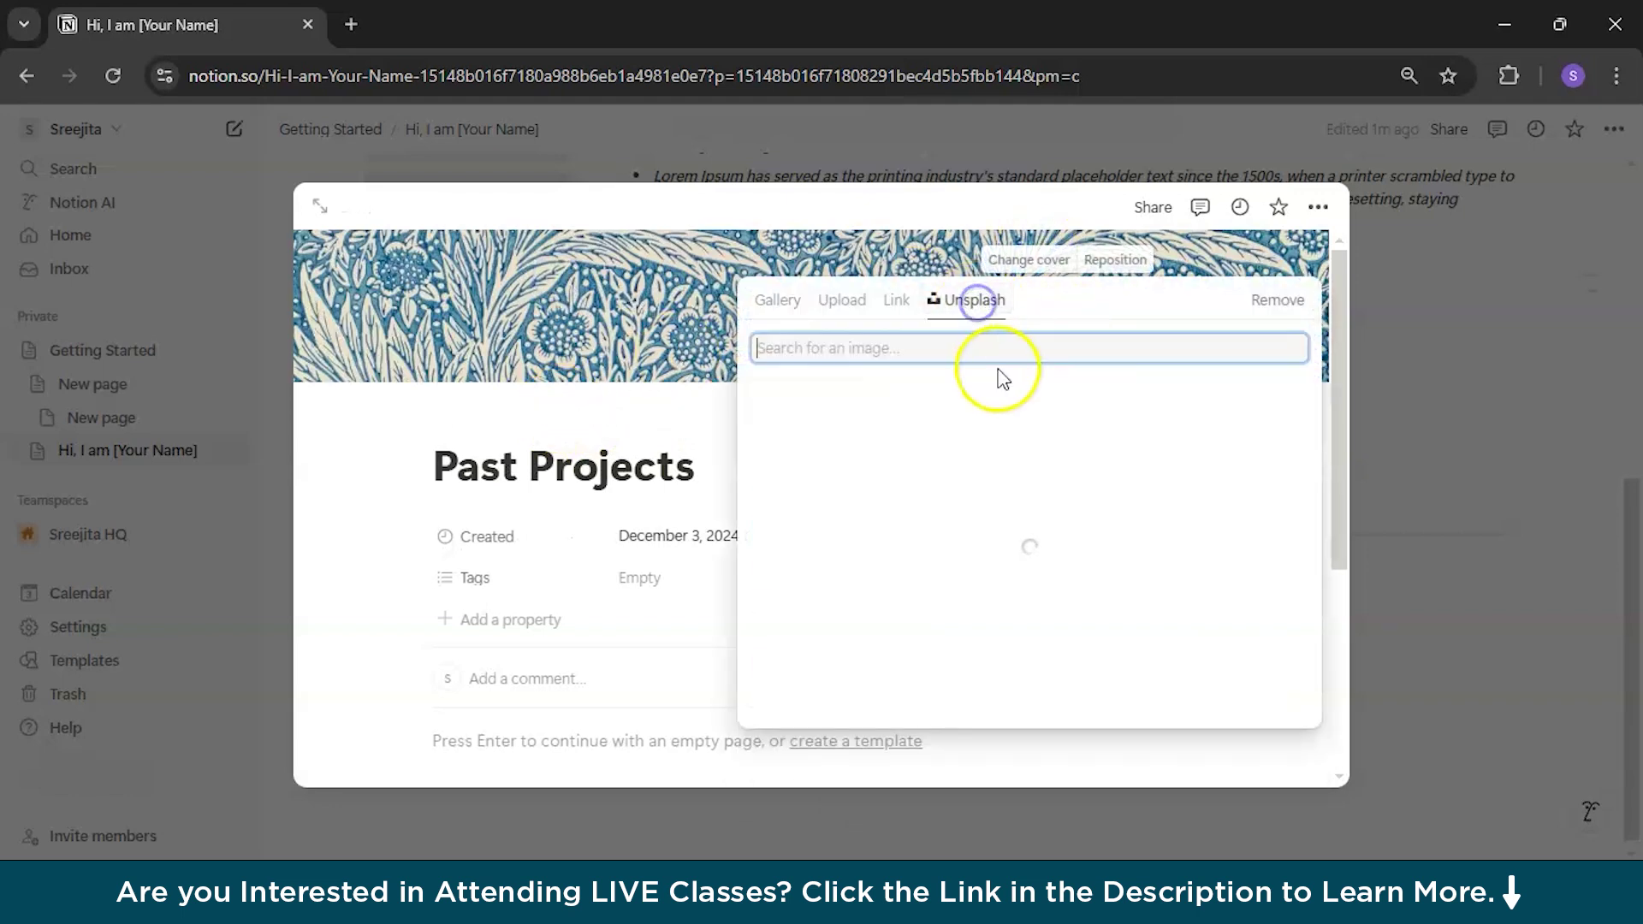
{"action": "type", "text": "Mointains"}
{"action": "left_click", "coordinate": [1093, 432]}
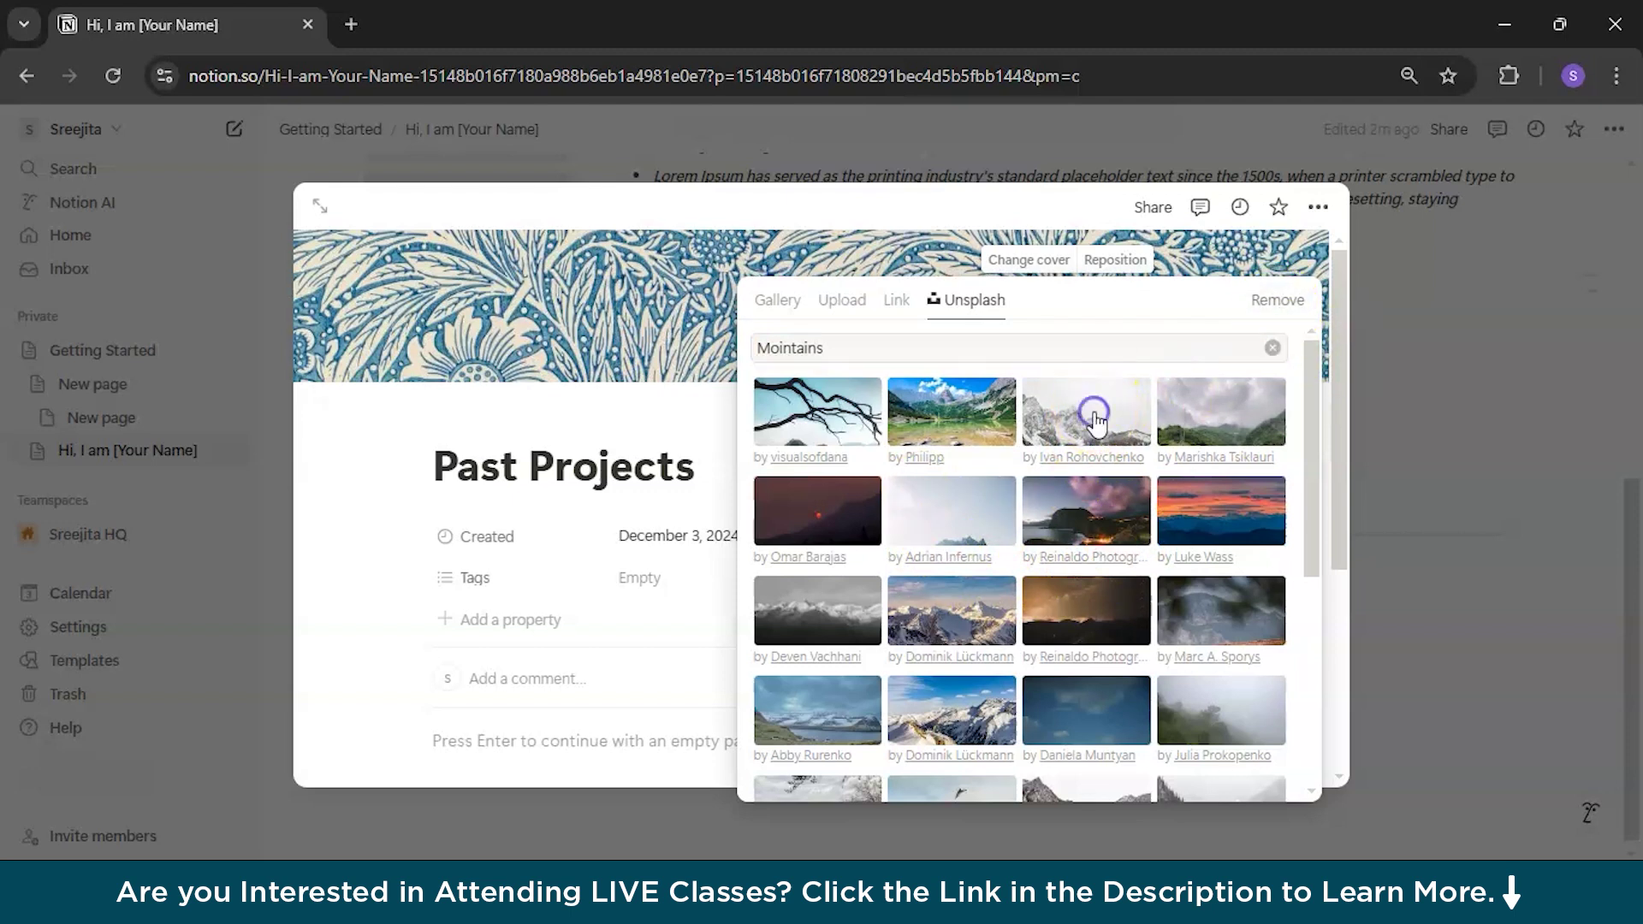
{"action": "left_click", "coordinate": [1022, 262]}
Step: Reposition the Past Projects cover within its strip and keep the new framing
{"action": "left_click", "coordinate": [1027, 259]}
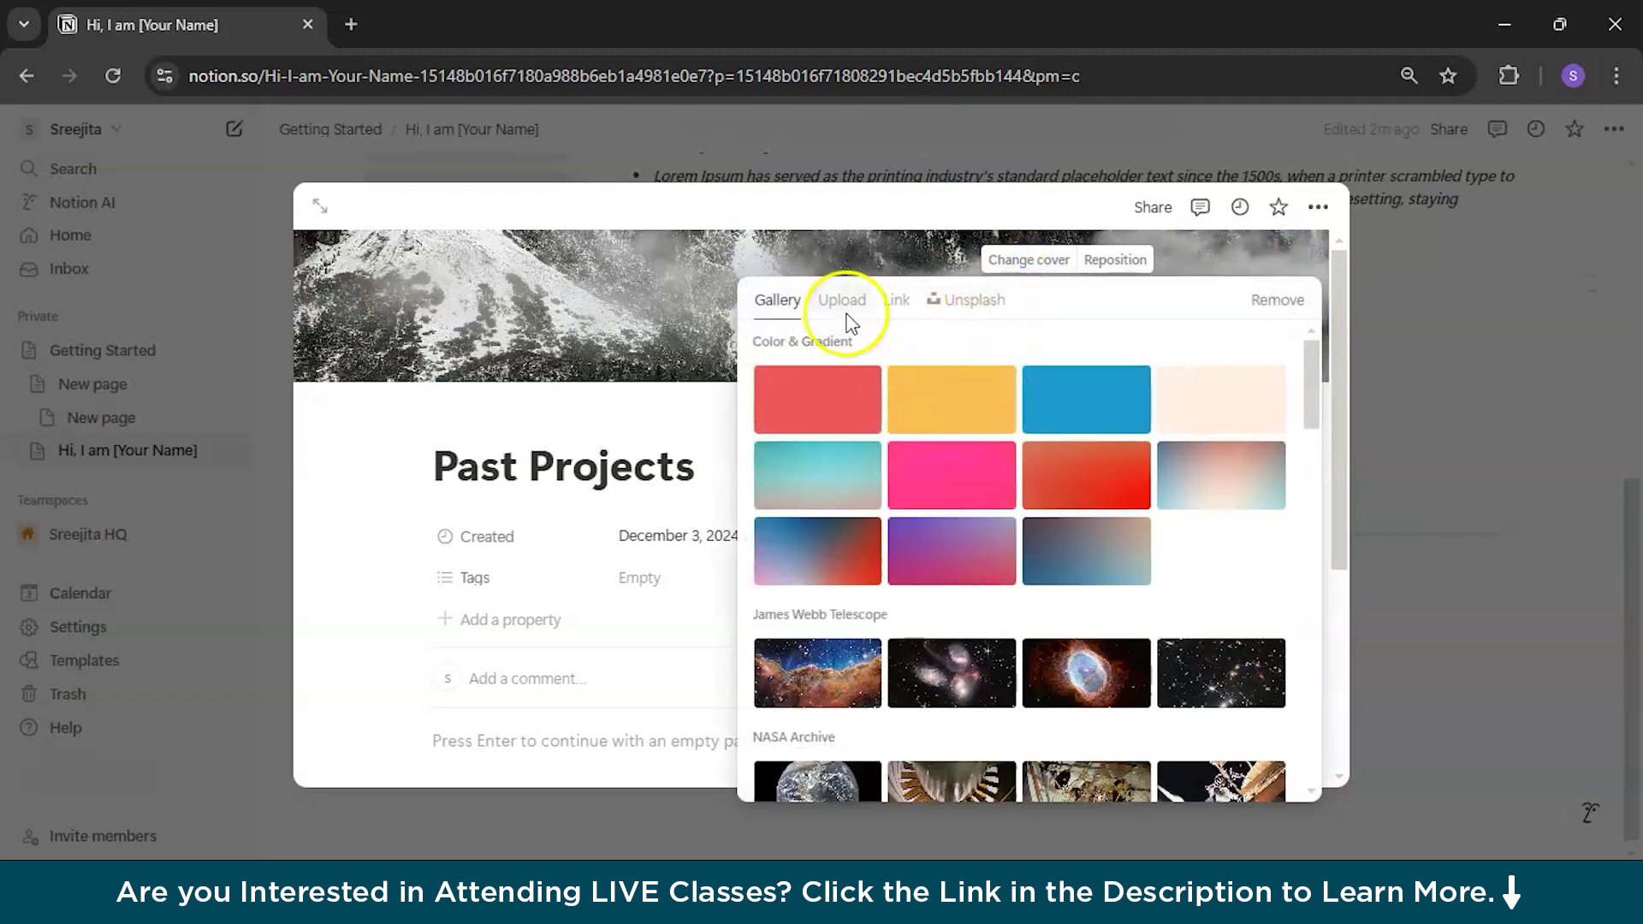
{"action": "left_click", "coordinate": [707, 310]}
{"action": "left_click", "coordinate": [1109, 259]}
{"action": "left_click_drag", "start_coordinate": [844, 367], "coordinate": [869, 323]}
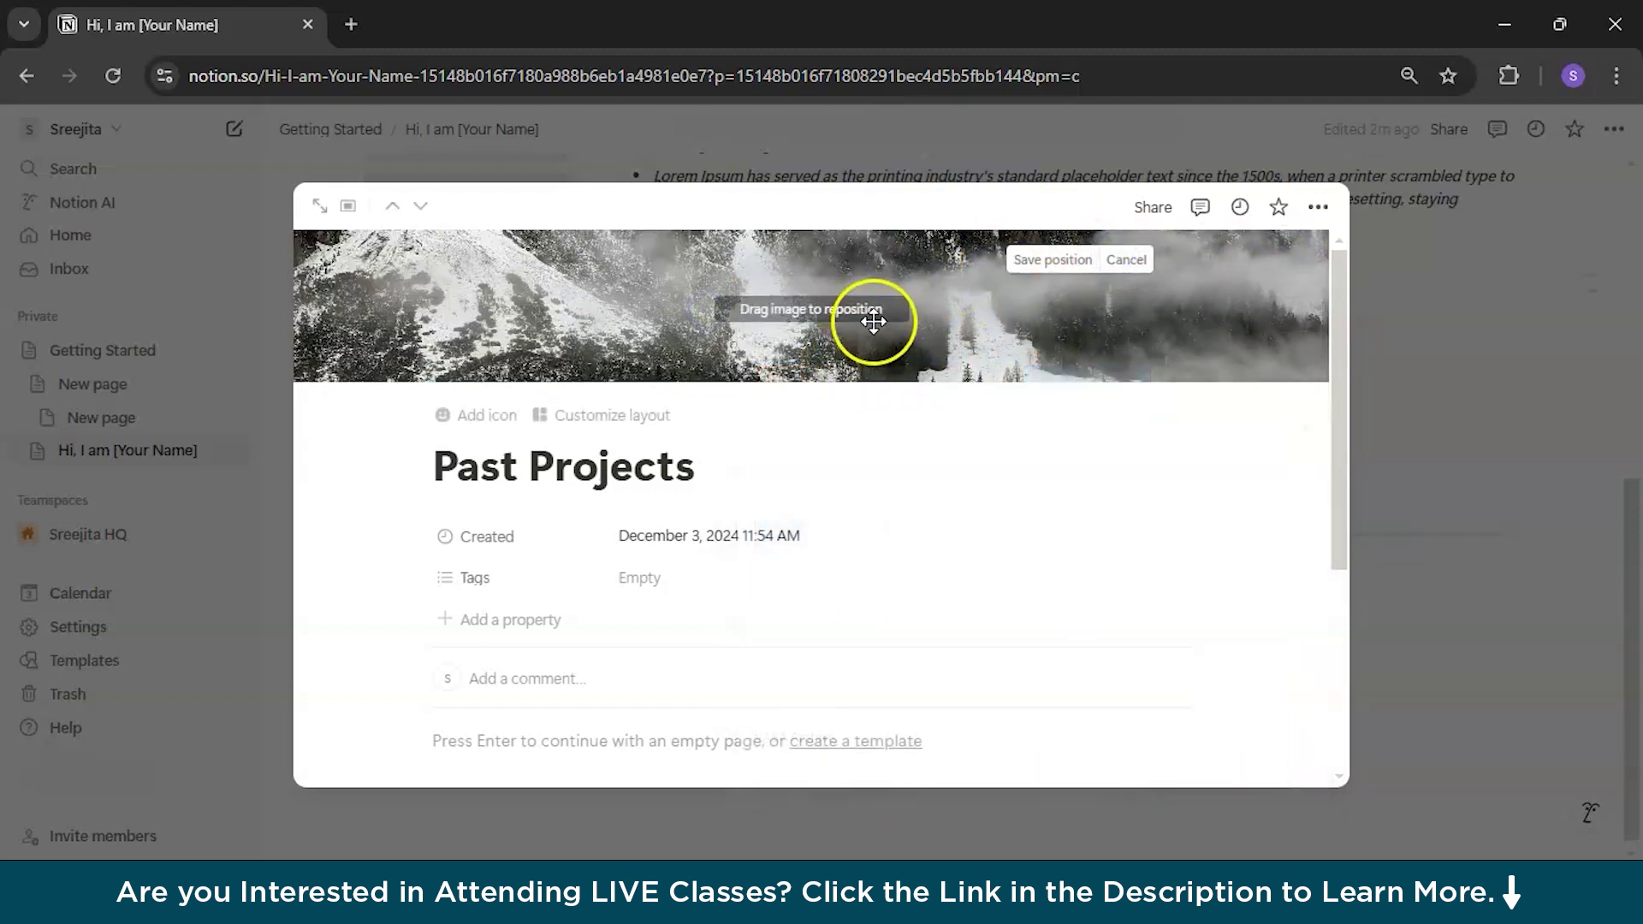
{"action": "left_click", "coordinate": [1607, 260]}
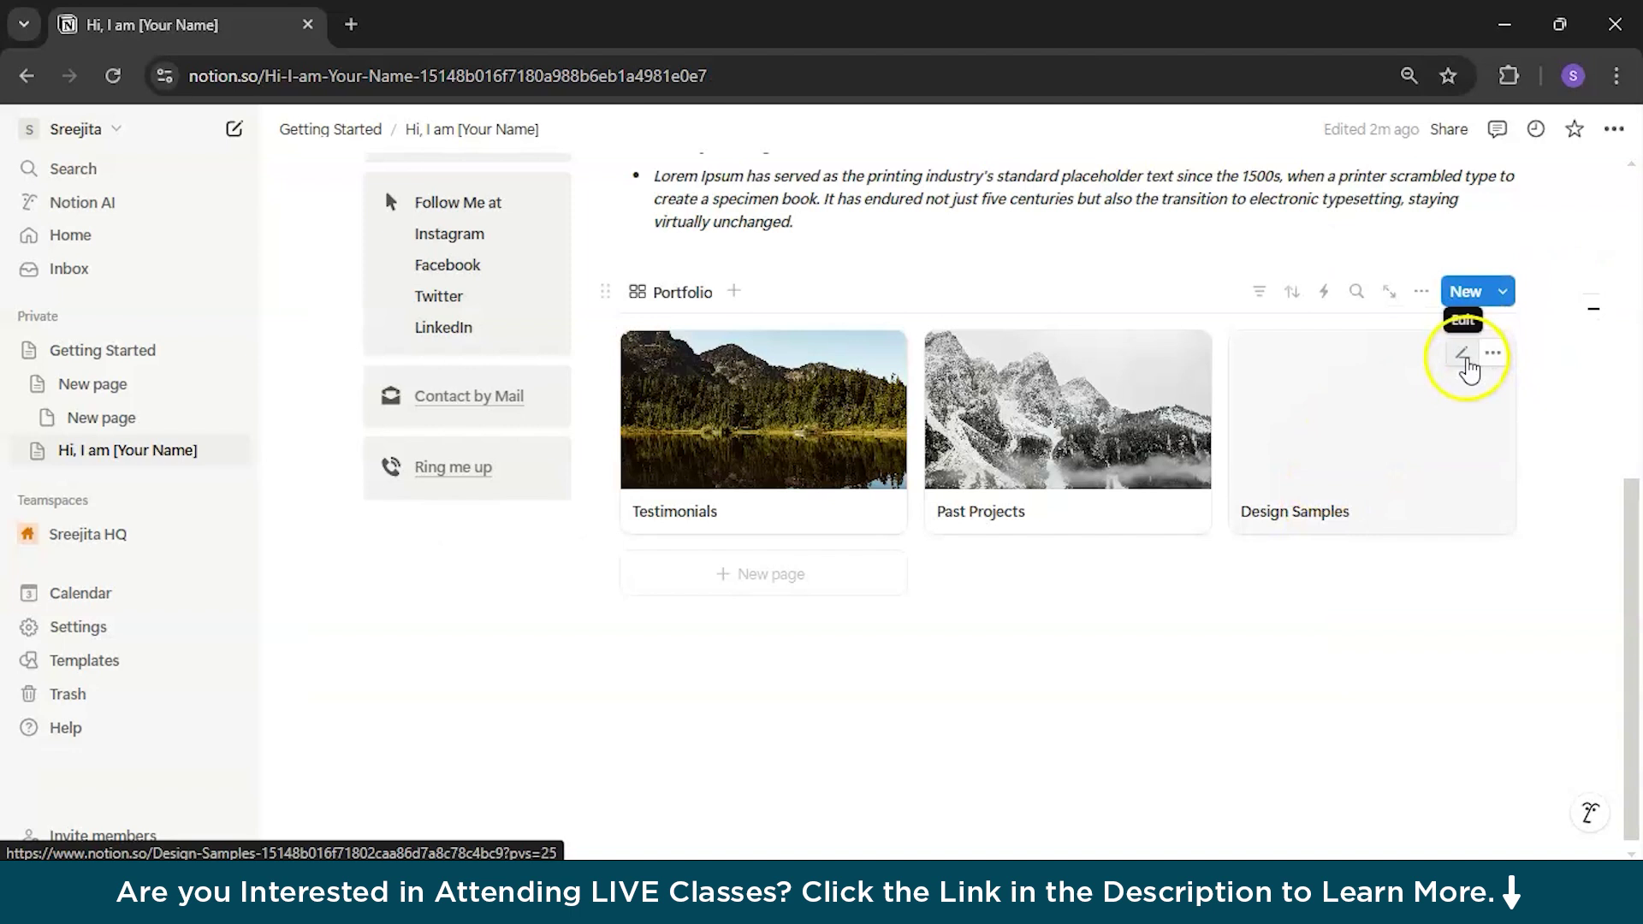
Step: Give Design Samples an Unsplash rocky mountain cover, reframe it, and return to the gallery
{"action": "left_click", "coordinate": [1375, 403]}
{"action": "left_click", "coordinate": [533, 268]}
{"action": "left_click", "coordinate": [1020, 263]}
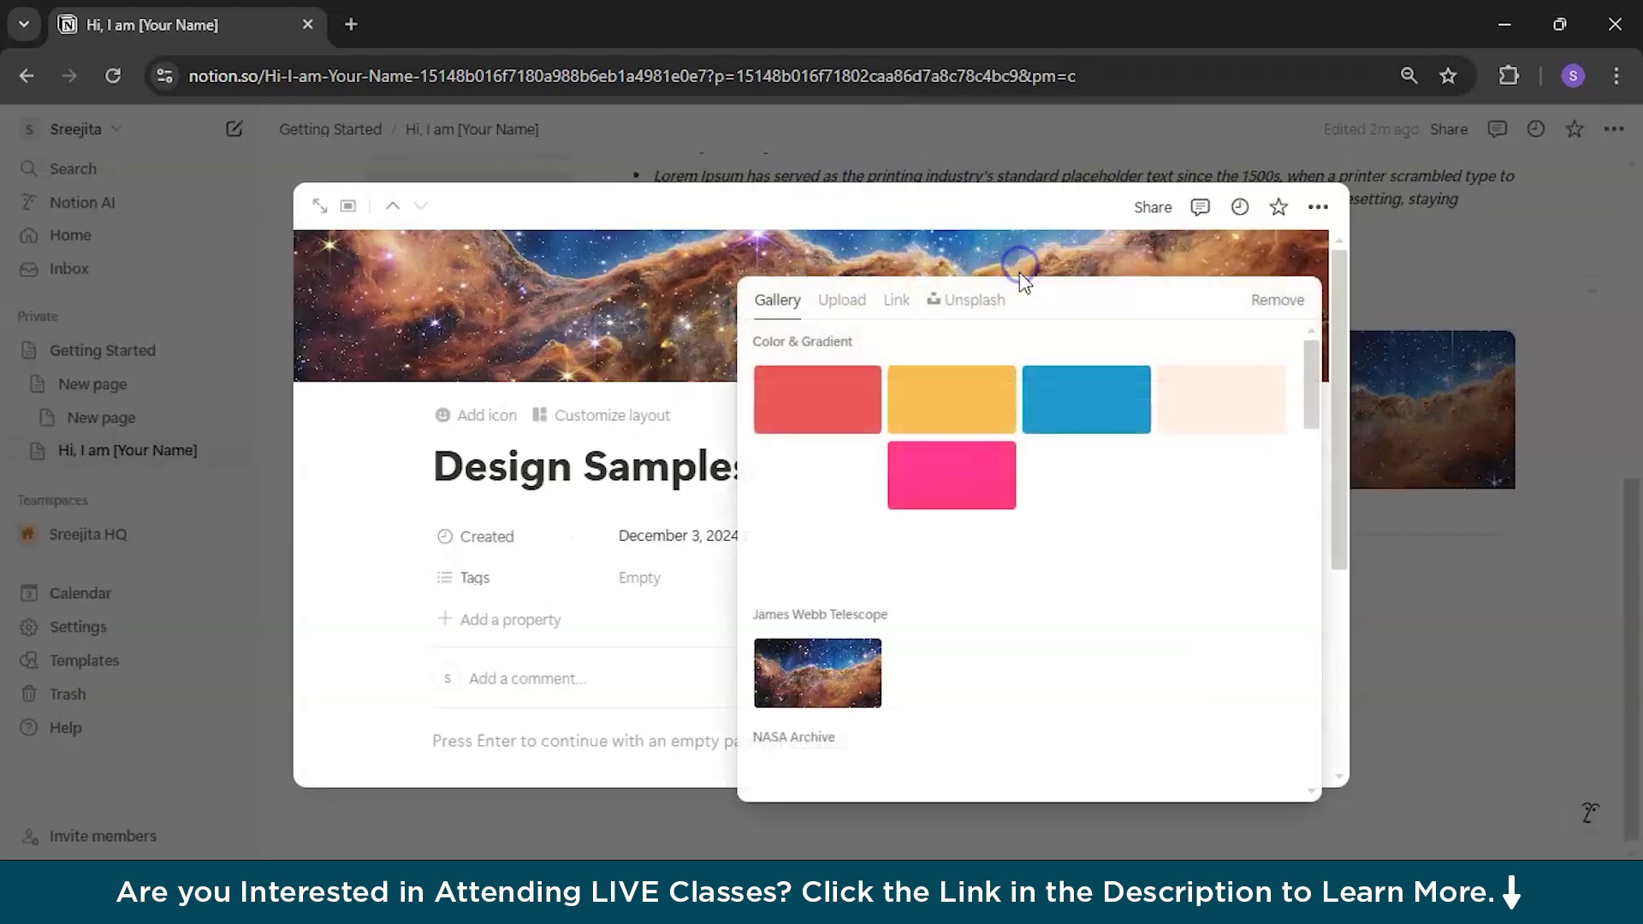
{"action": "left_click", "coordinate": [975, 299]}
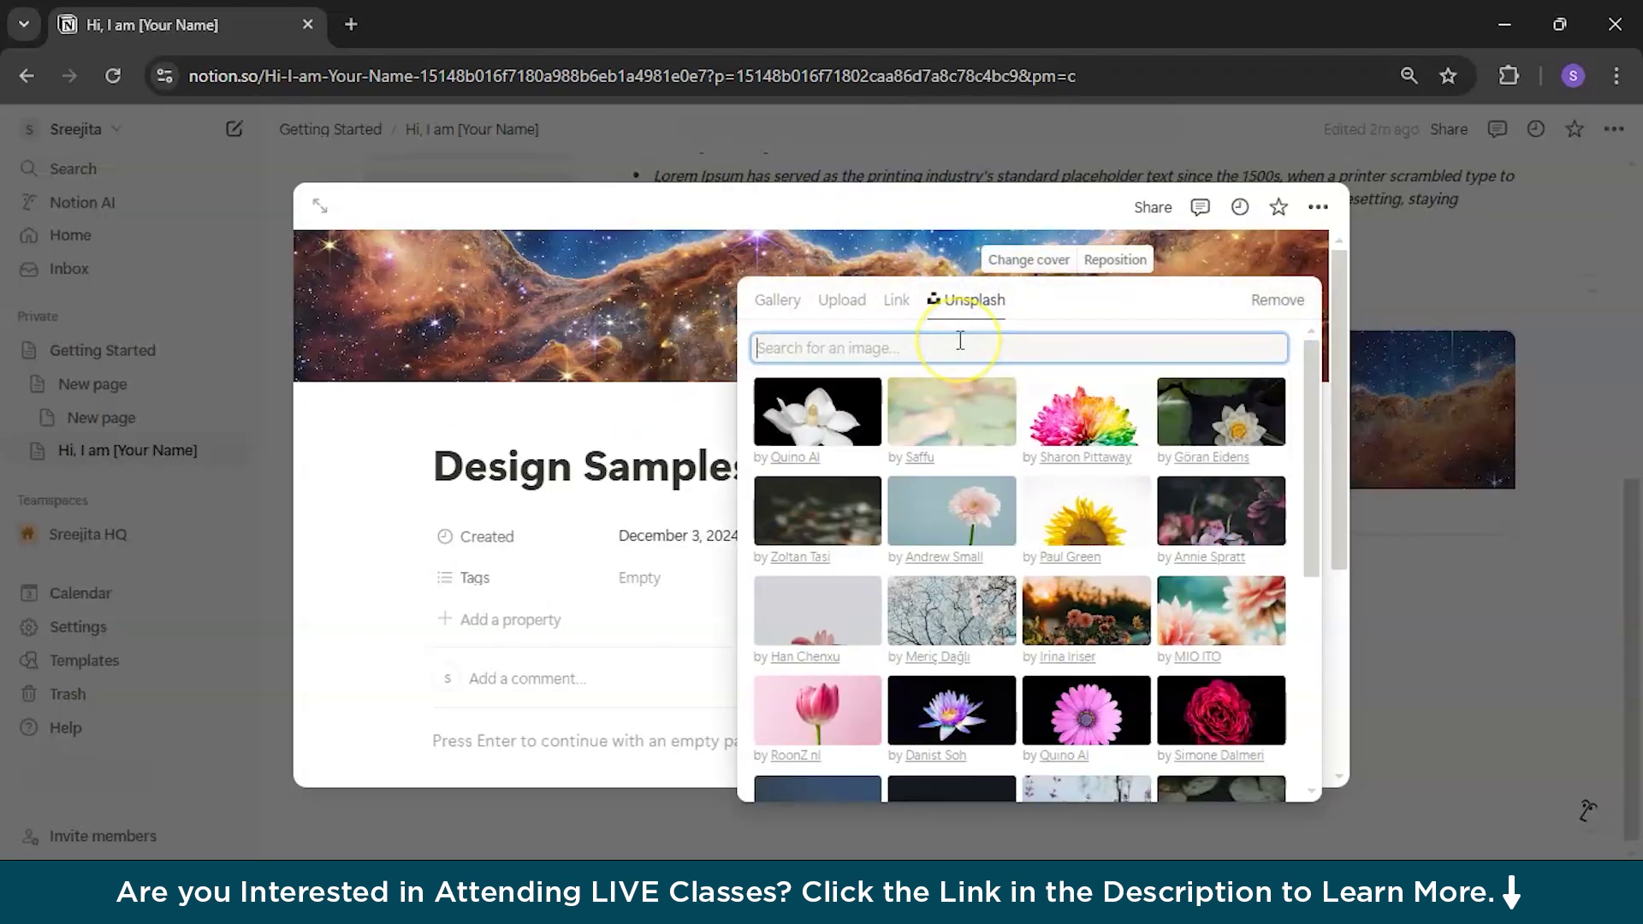
{"action": "type", "text": "Mountains"}
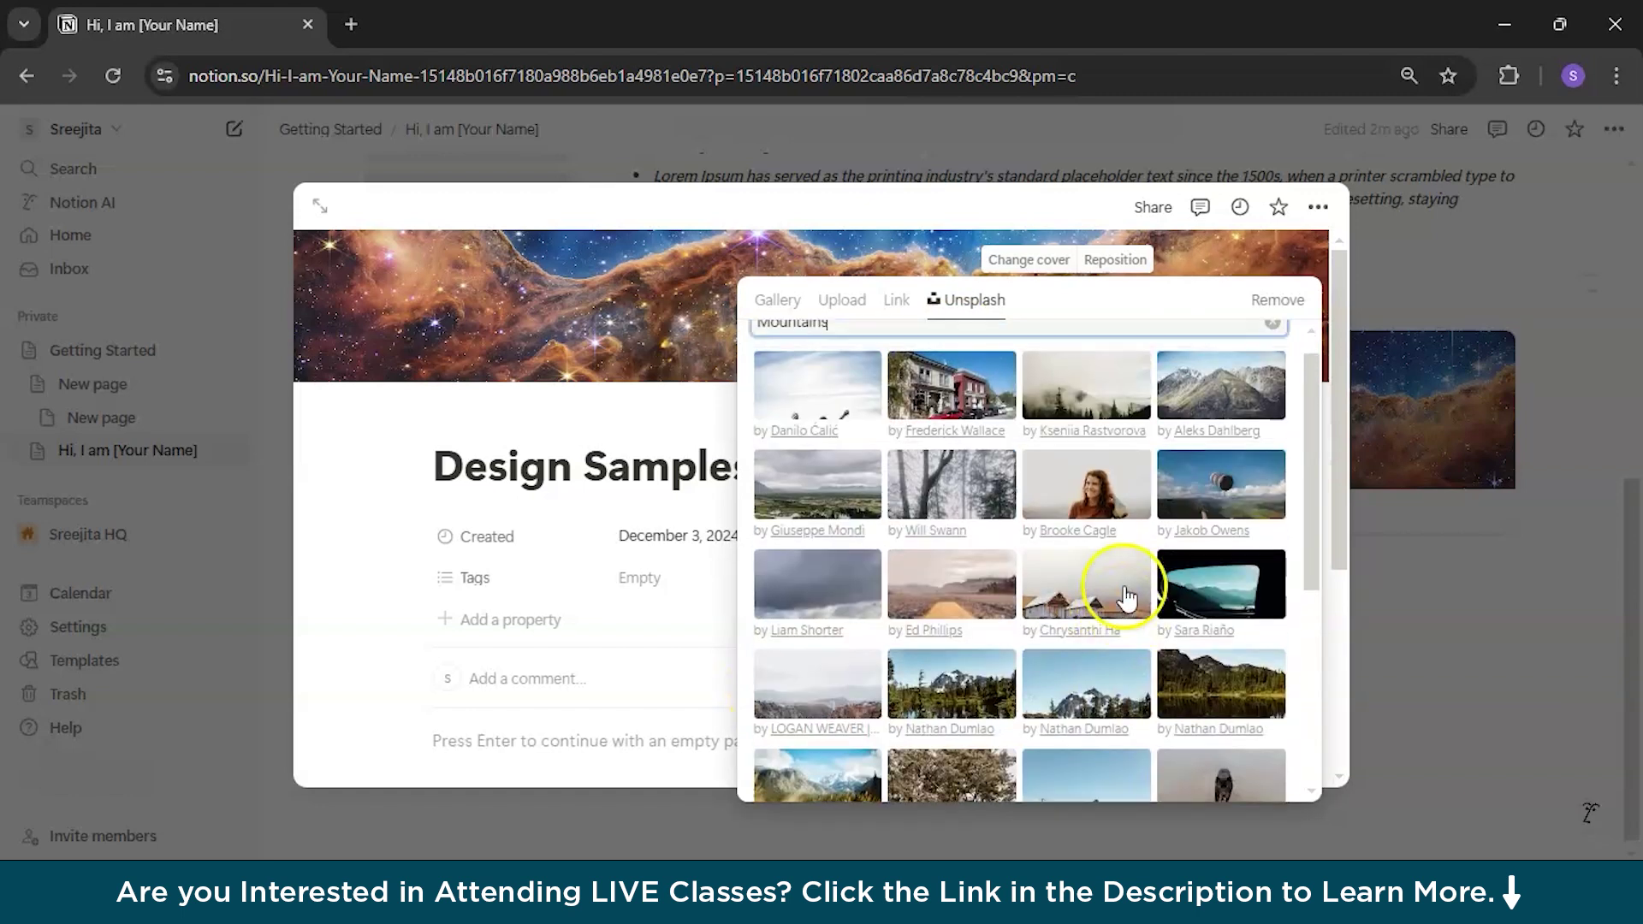
{"action": "left_click", "coordinate": [1241, 428]}
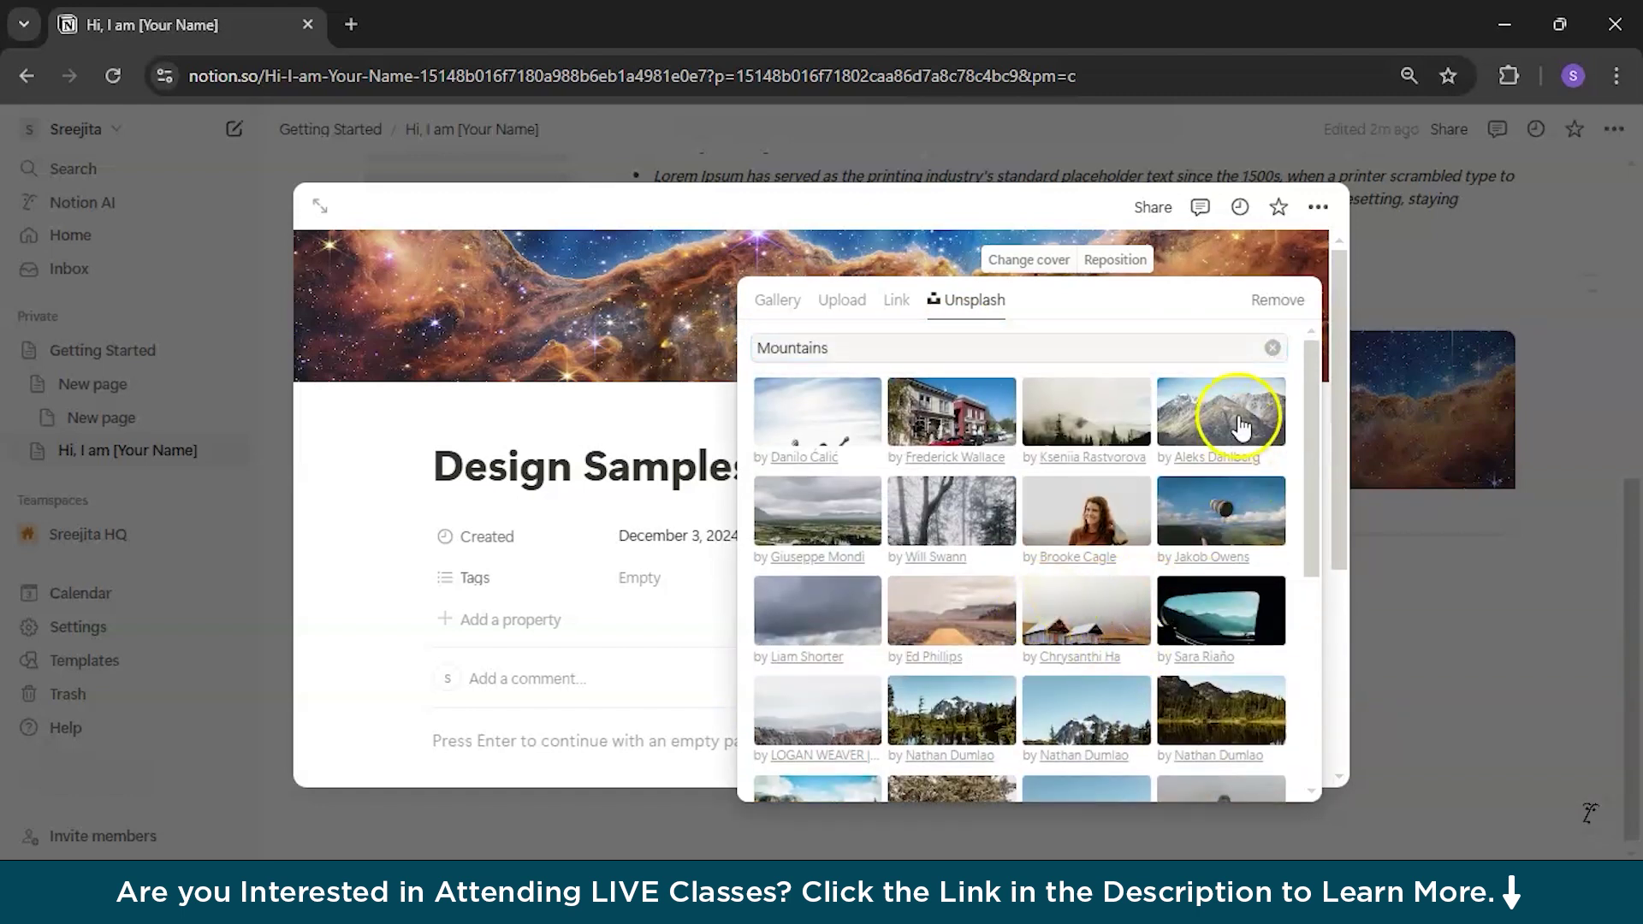
{"action": "left_click", "coordinate": [1104, 261]}
{"action": "left_click_drag", "start_coordinate": [1082, 334], "coordinate": [1098, 599]}
{"action": "left_click", "coordinate": [1378, 543]}
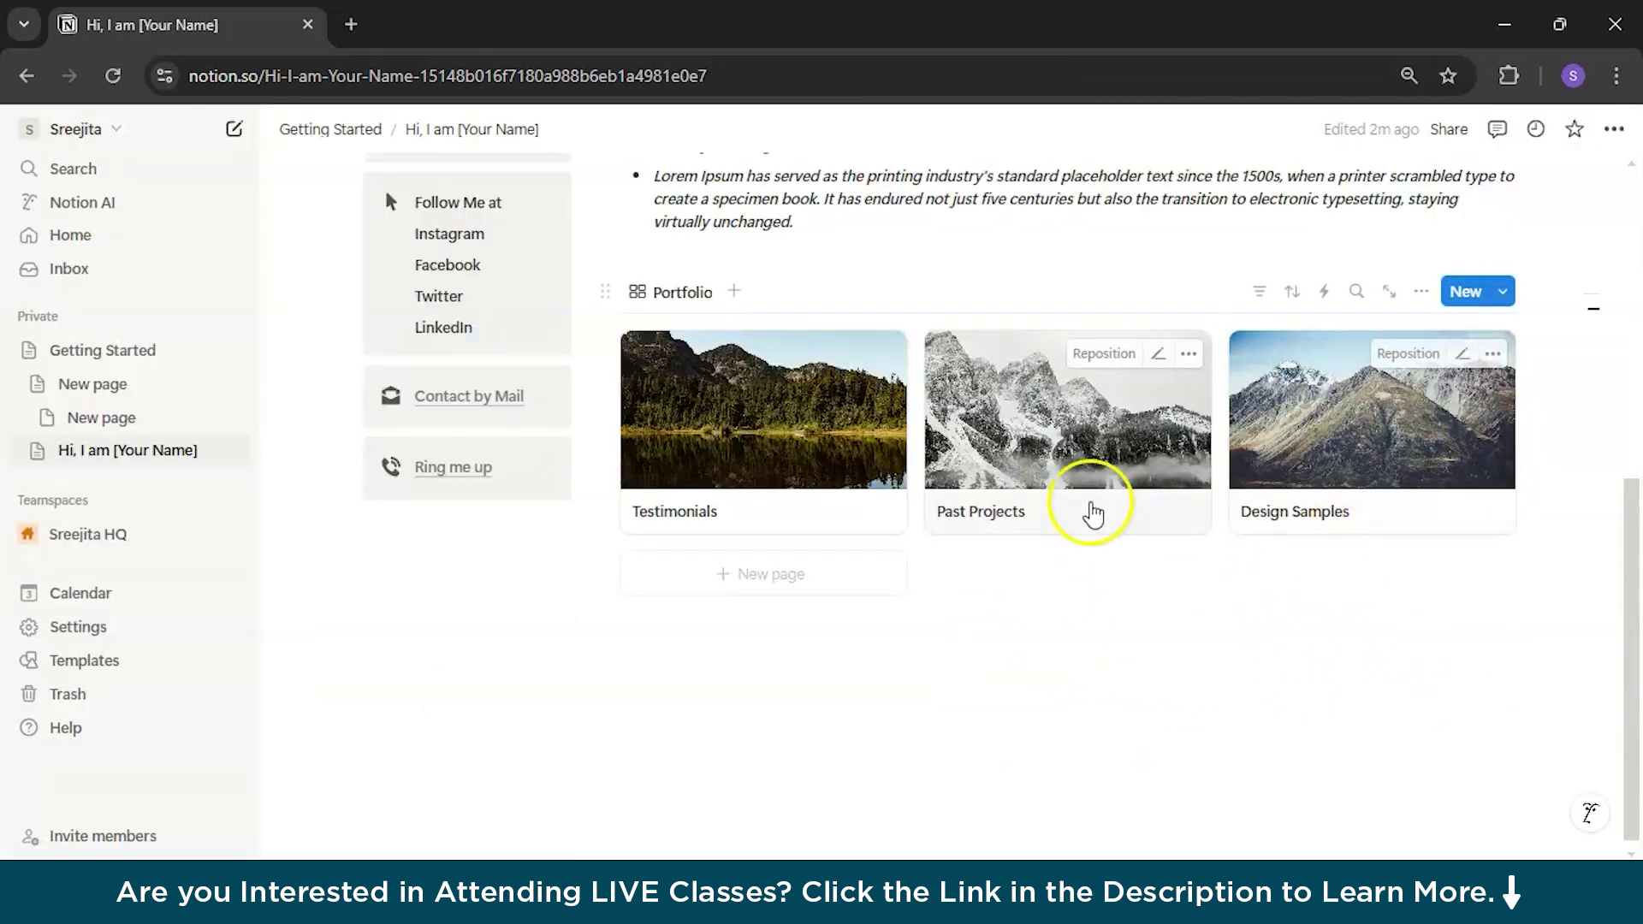
Step: Open Testimonials and delete its Created property
{"action": "left_click", "coordinate": [785, 454]}
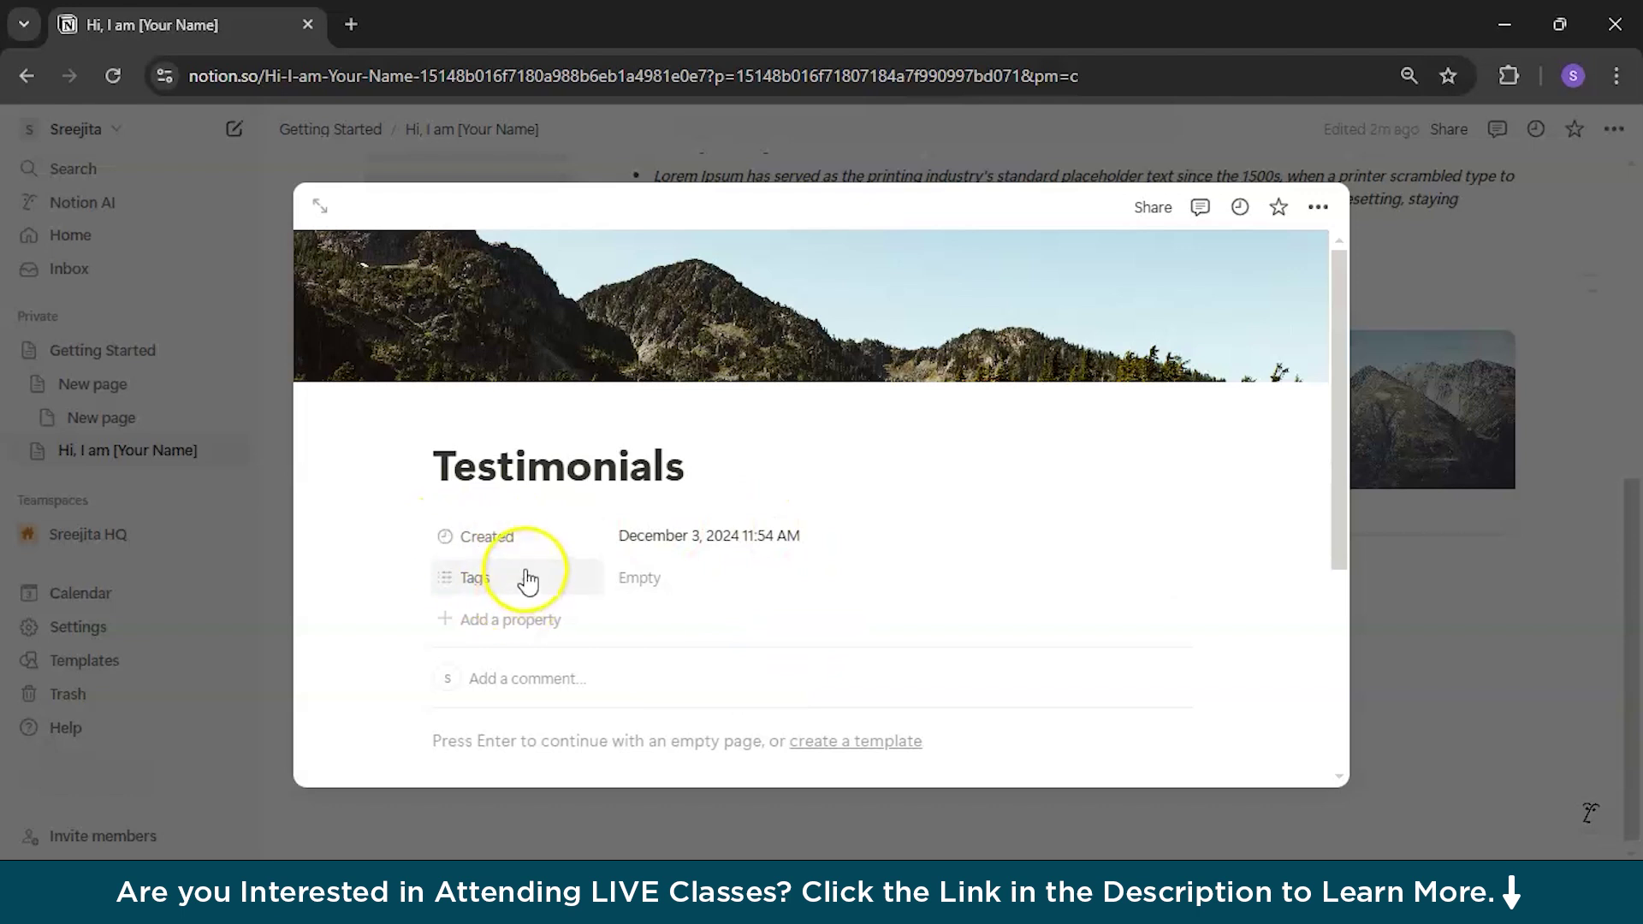
{"action": "left_click", "coordinate": [445, 541]}
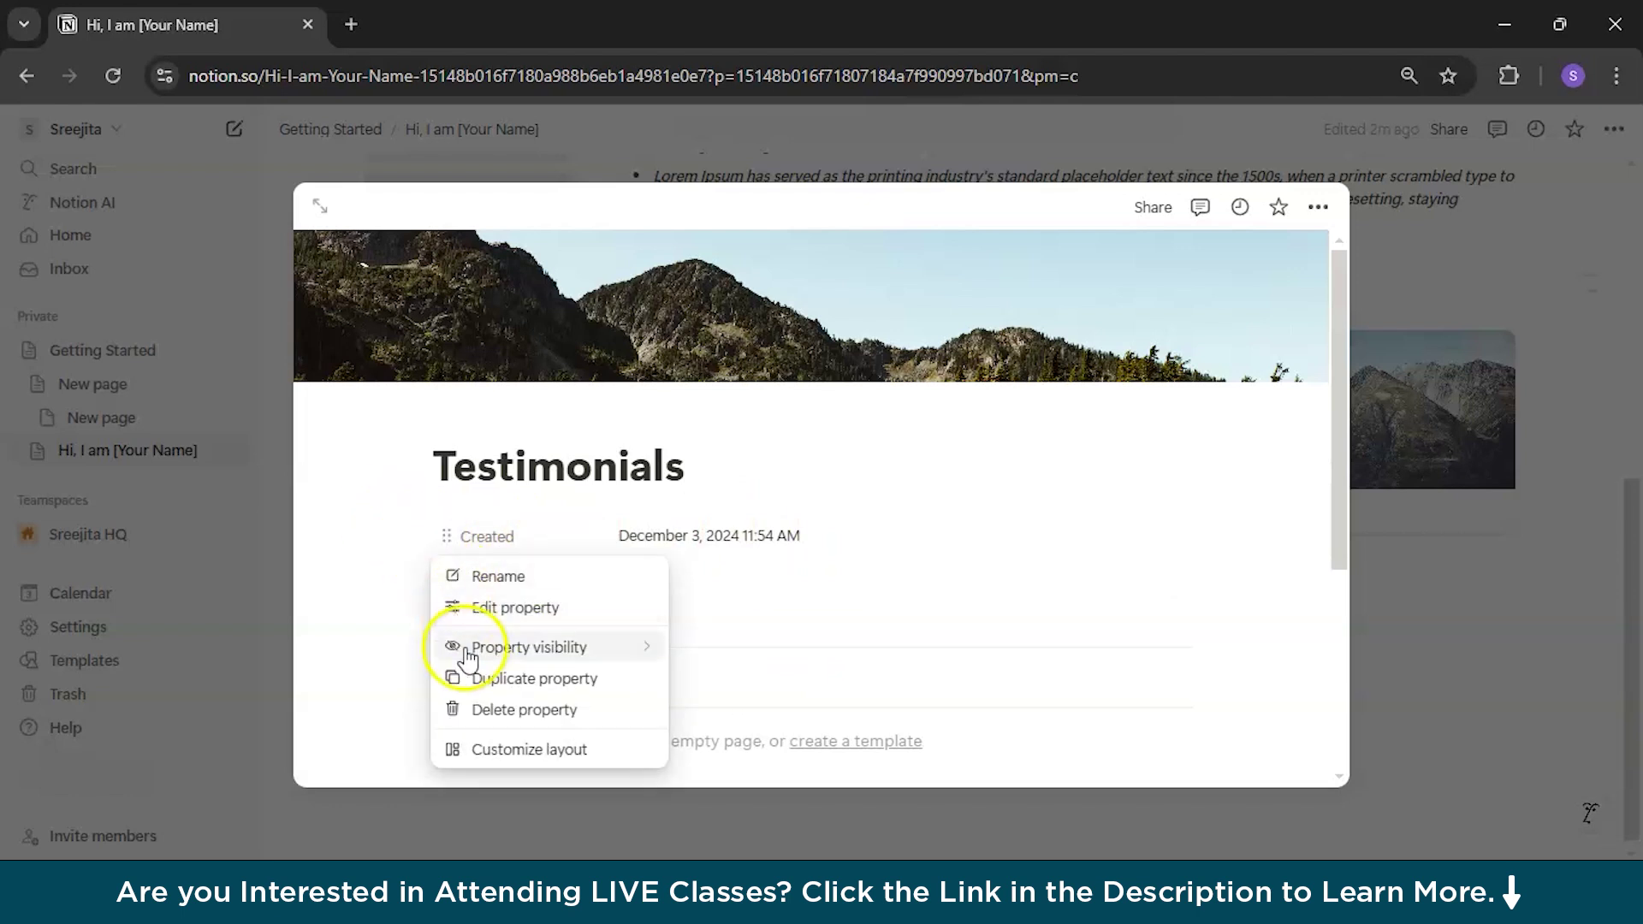
{"action": "left_click", "coordinate": [504, 708]}
{"action": "left_click", "coordinate": [847, 491]}
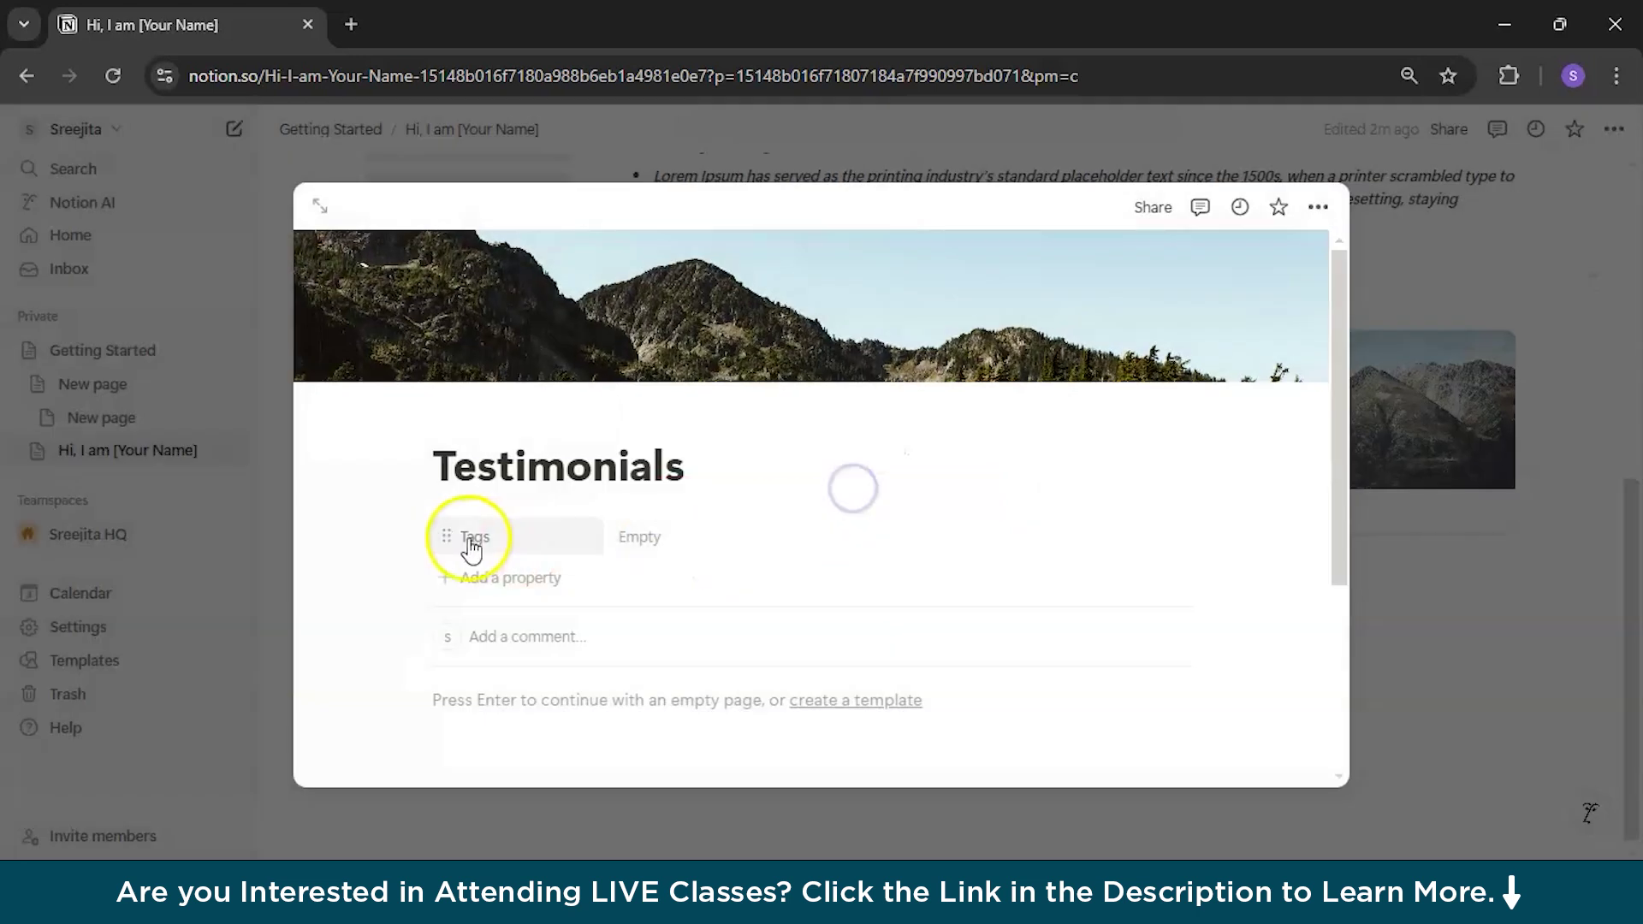
Step: Delete the Tags property from Testimonials, then return to the Portfolio gallery
{"action": "left_click", "coordinate": [445, 539]}
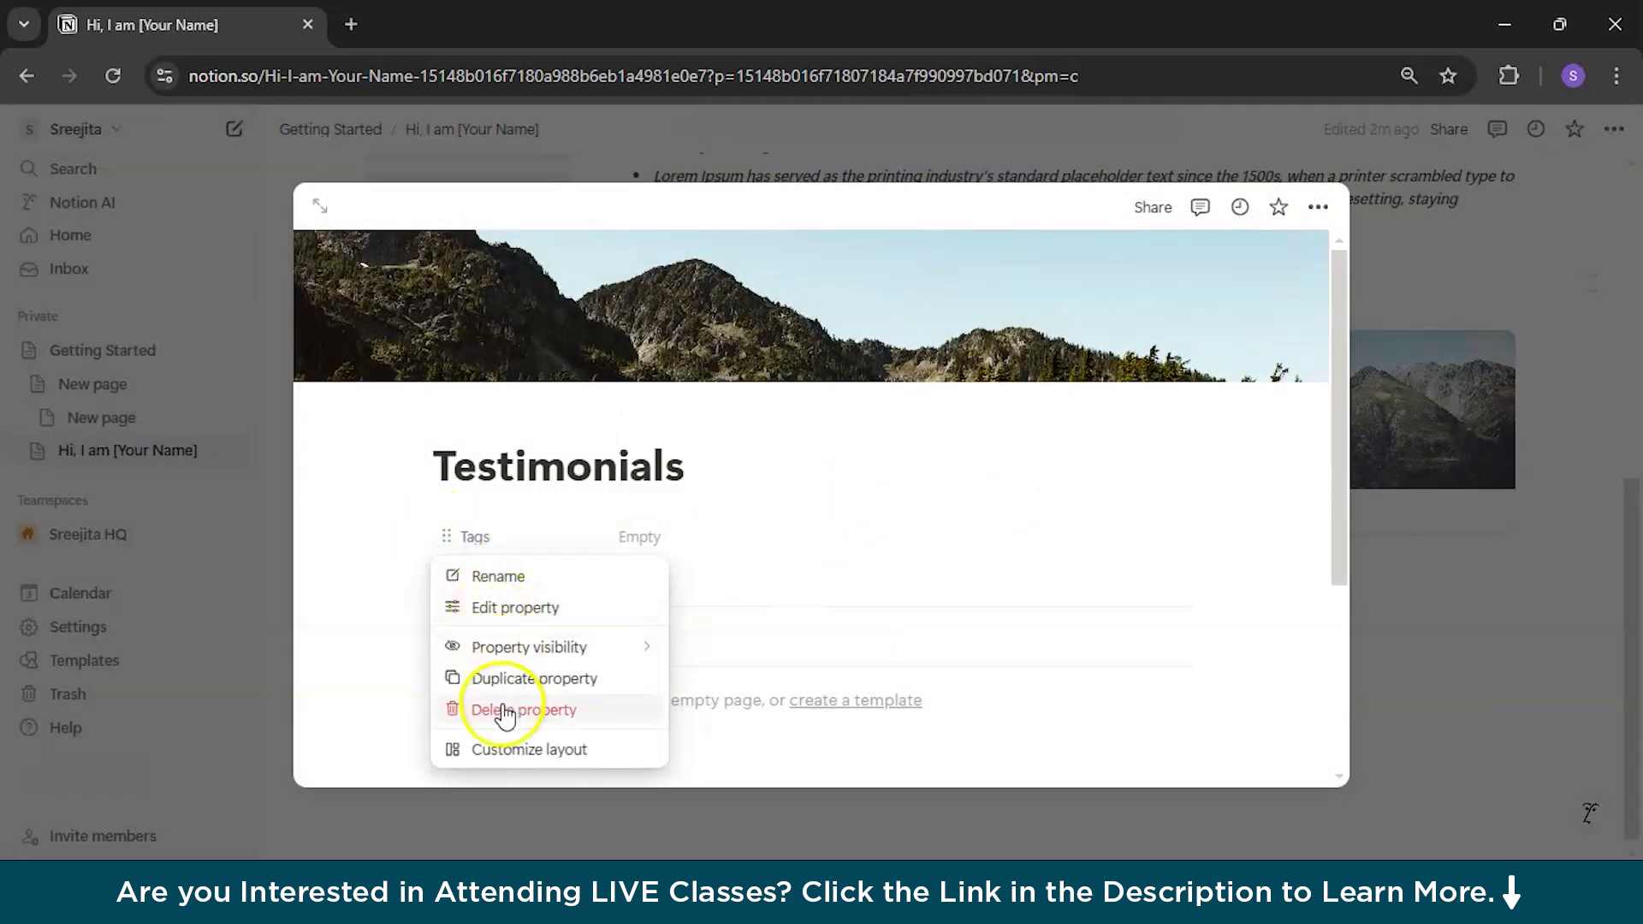
{"action": "mouse_move", "coordinate": [520, 659]}
{"action": "left_click", "coordinate": [462, 710]}
{"action": "left_click", "coordinate": [546, 654]}
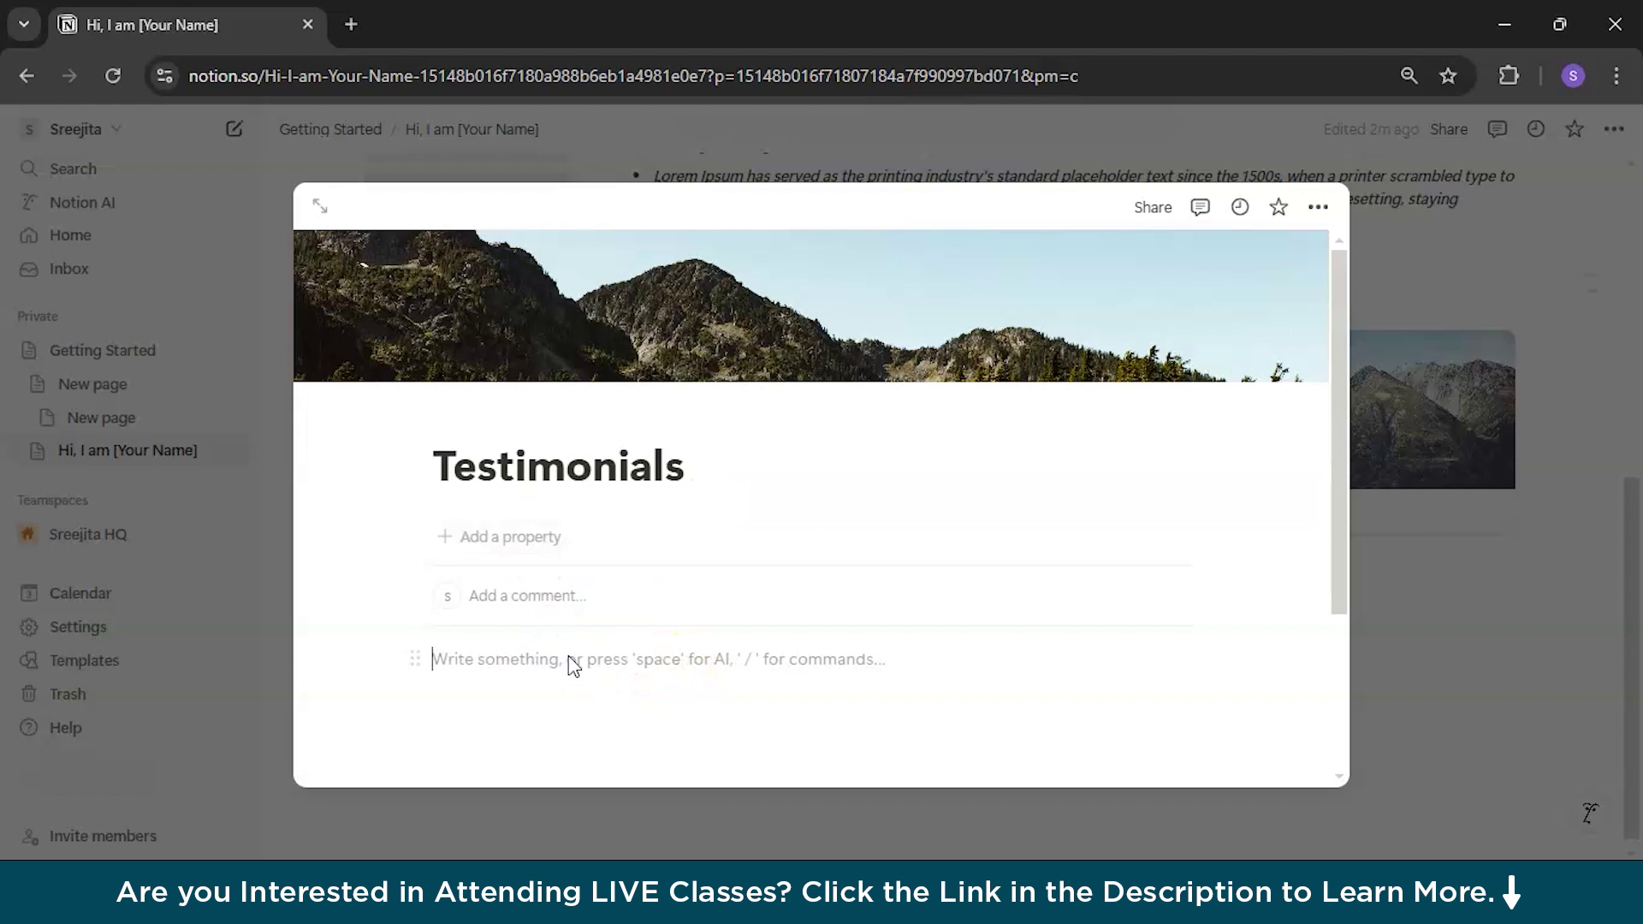
{"action": "type", "text": "-"}
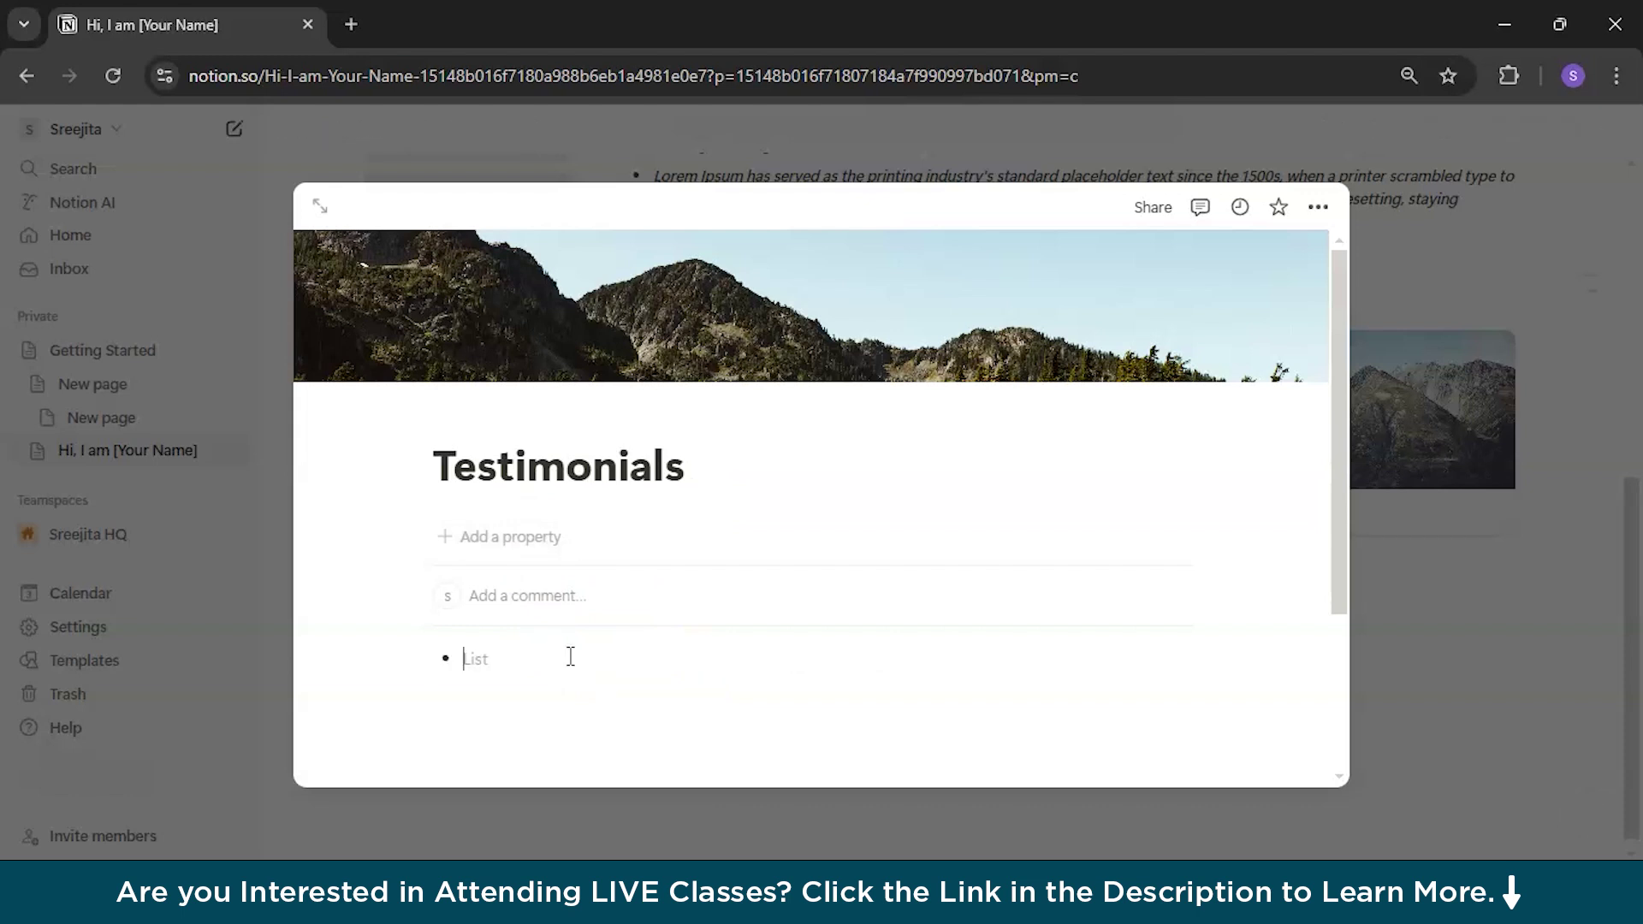
{"action": "key", "text": "BackSpace"}
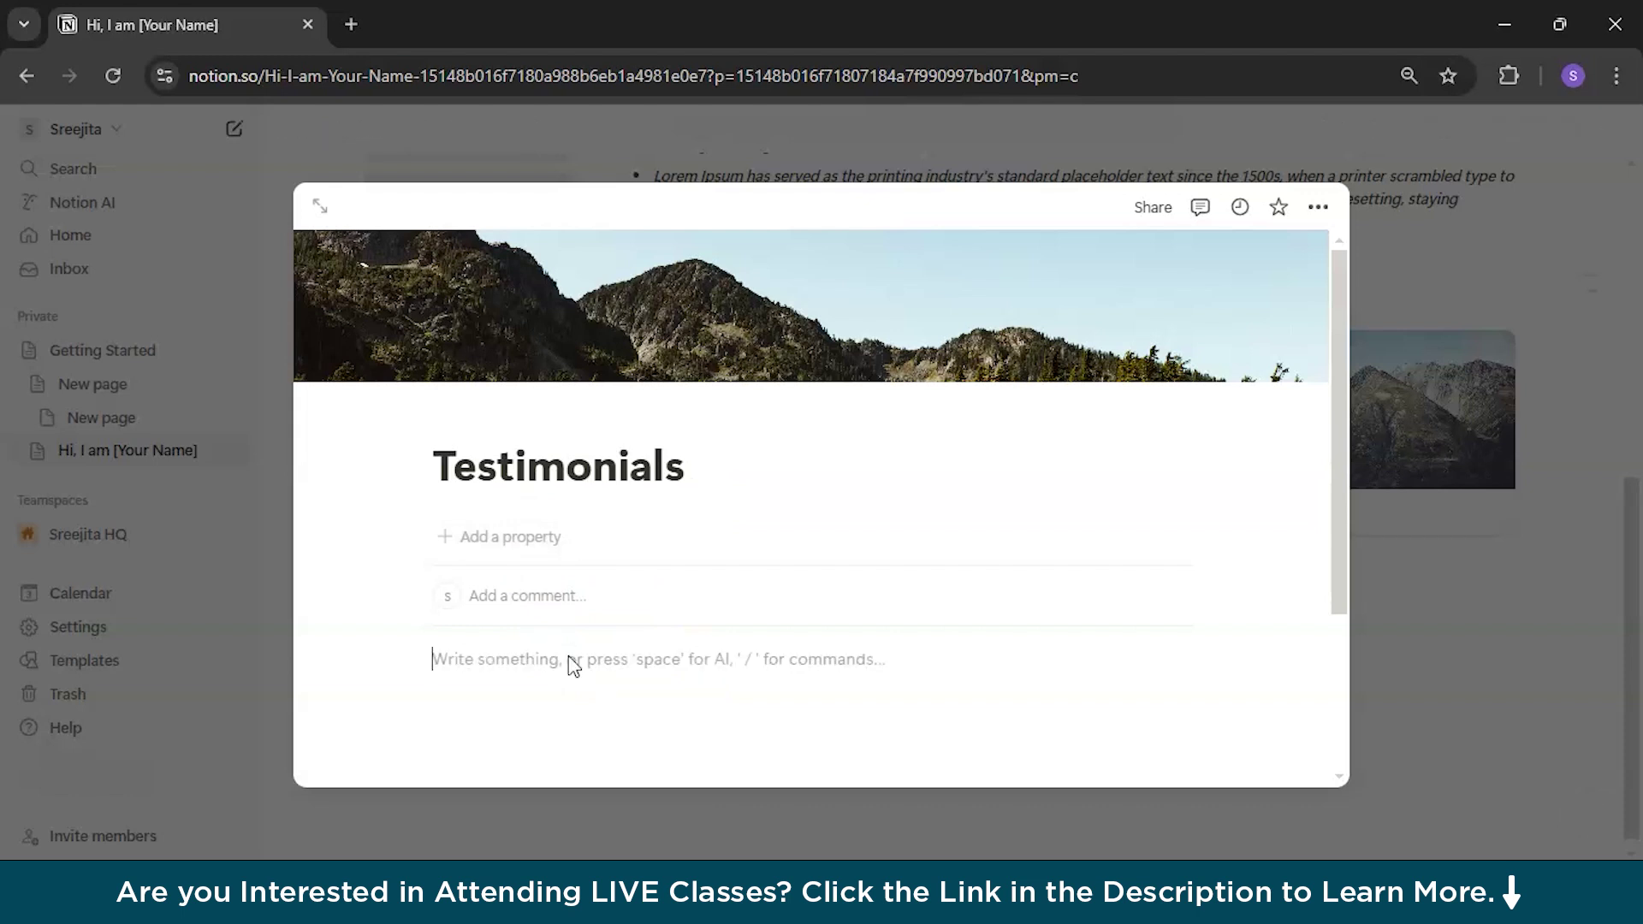
{"action": "type", "text": "-"}
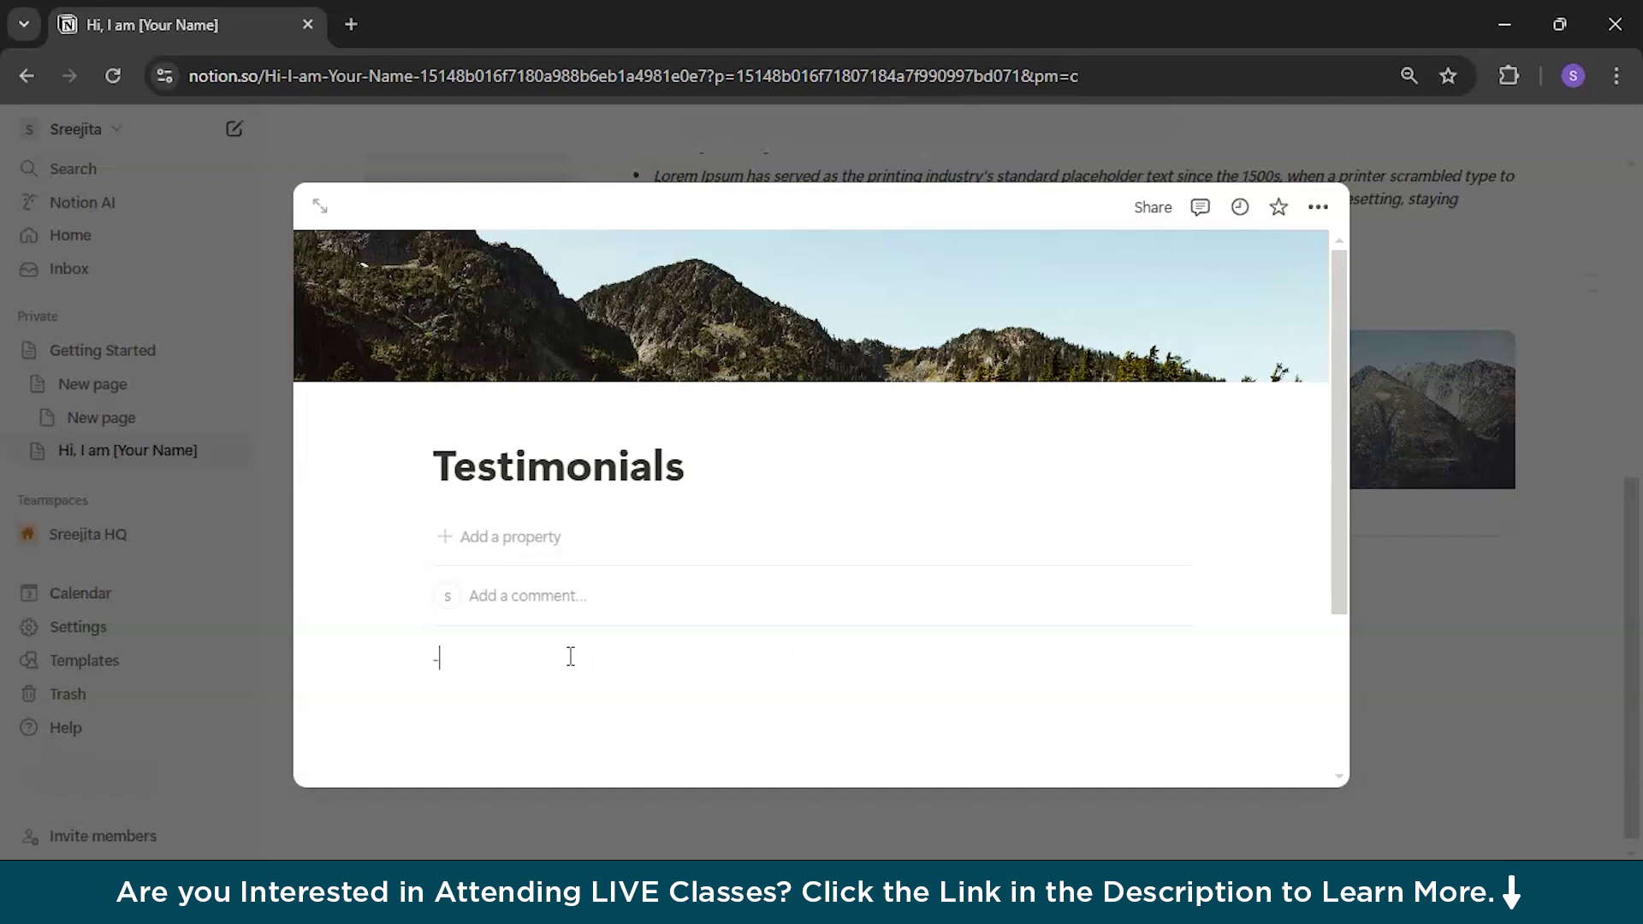
{"action": "scroll", "coordinate": [735, 561], "scroll_direction": "down", "scroll_amount": 3}
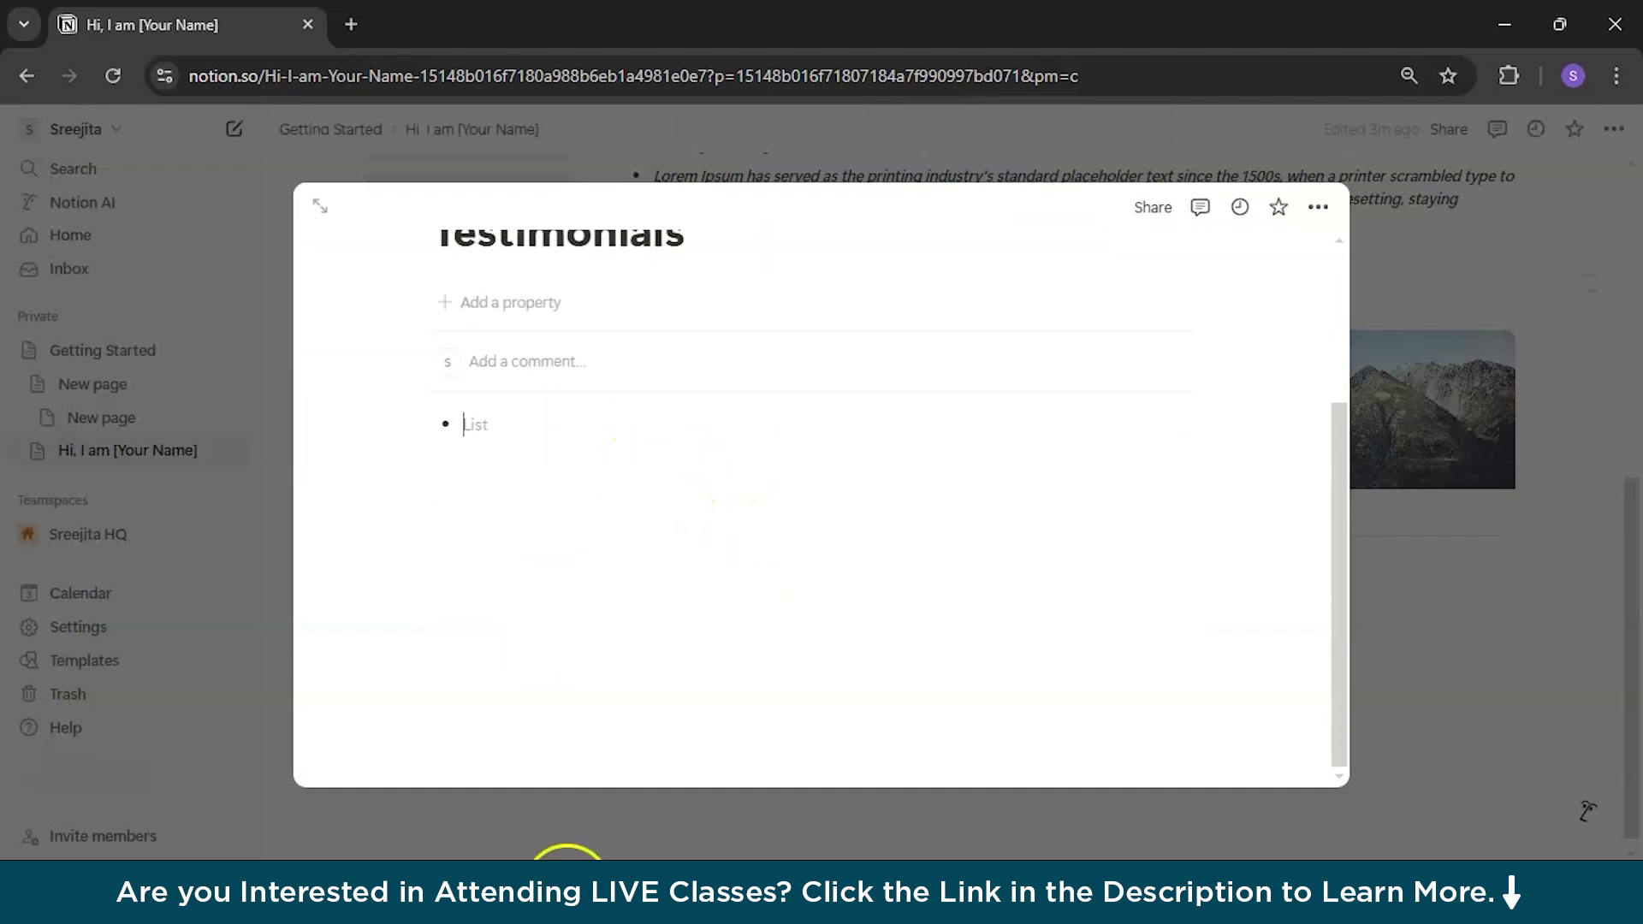
{"action": "left_click", "coordinate": [1559, 564]}
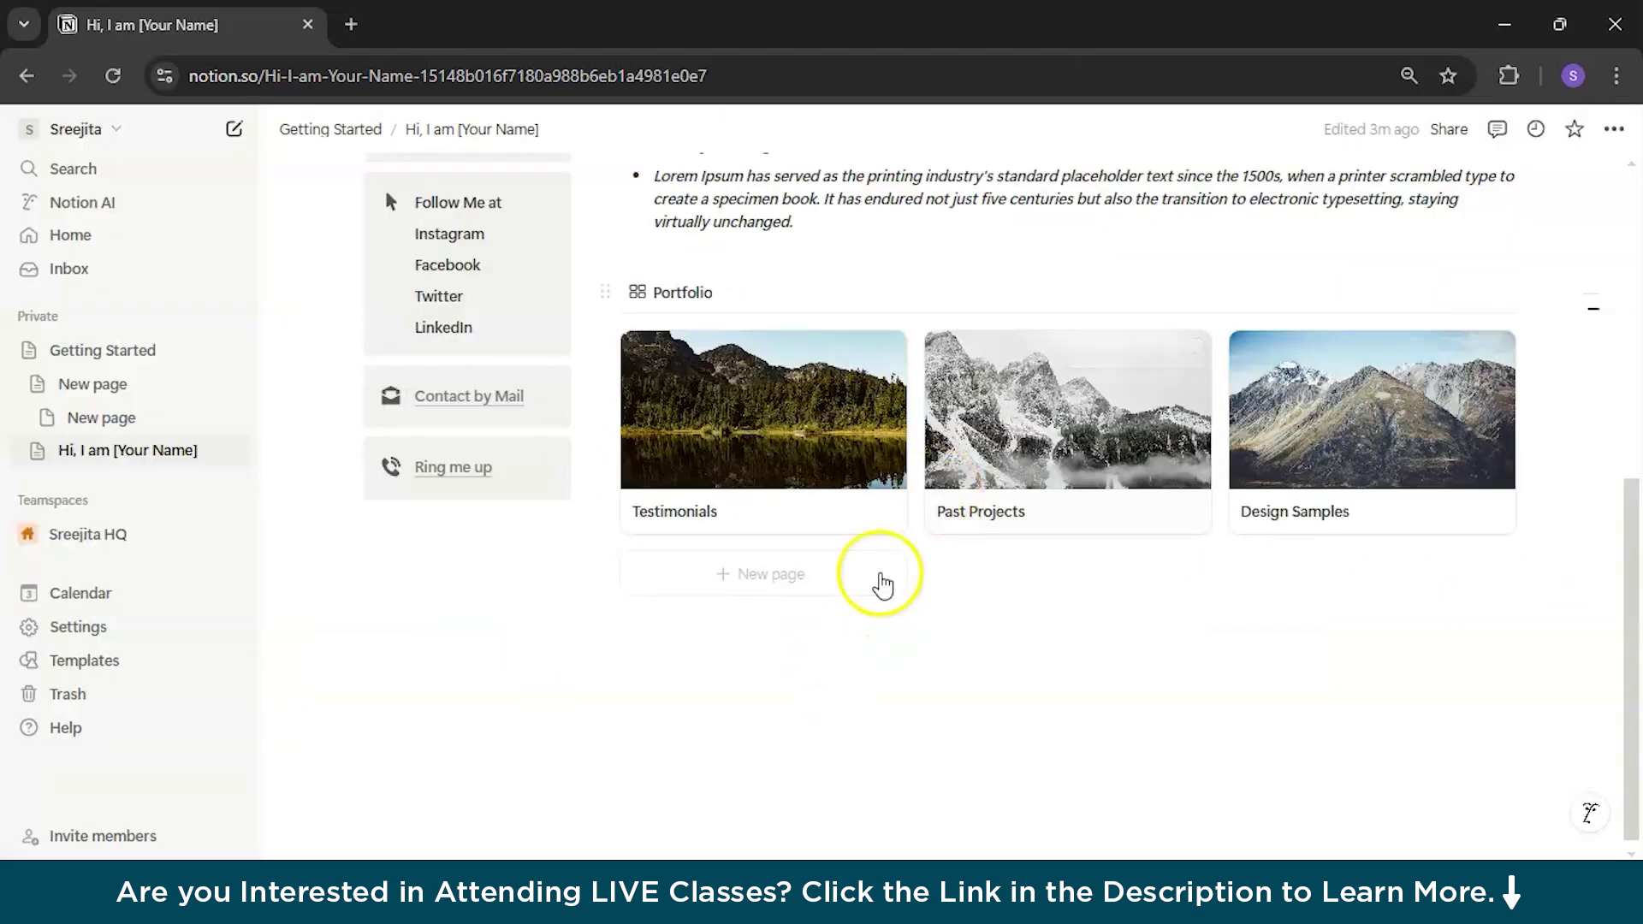
Step: Insert a new blank gallery database via /data on the Past Projects page
{"action": "left_click", "coordinate": [1023, 407]}
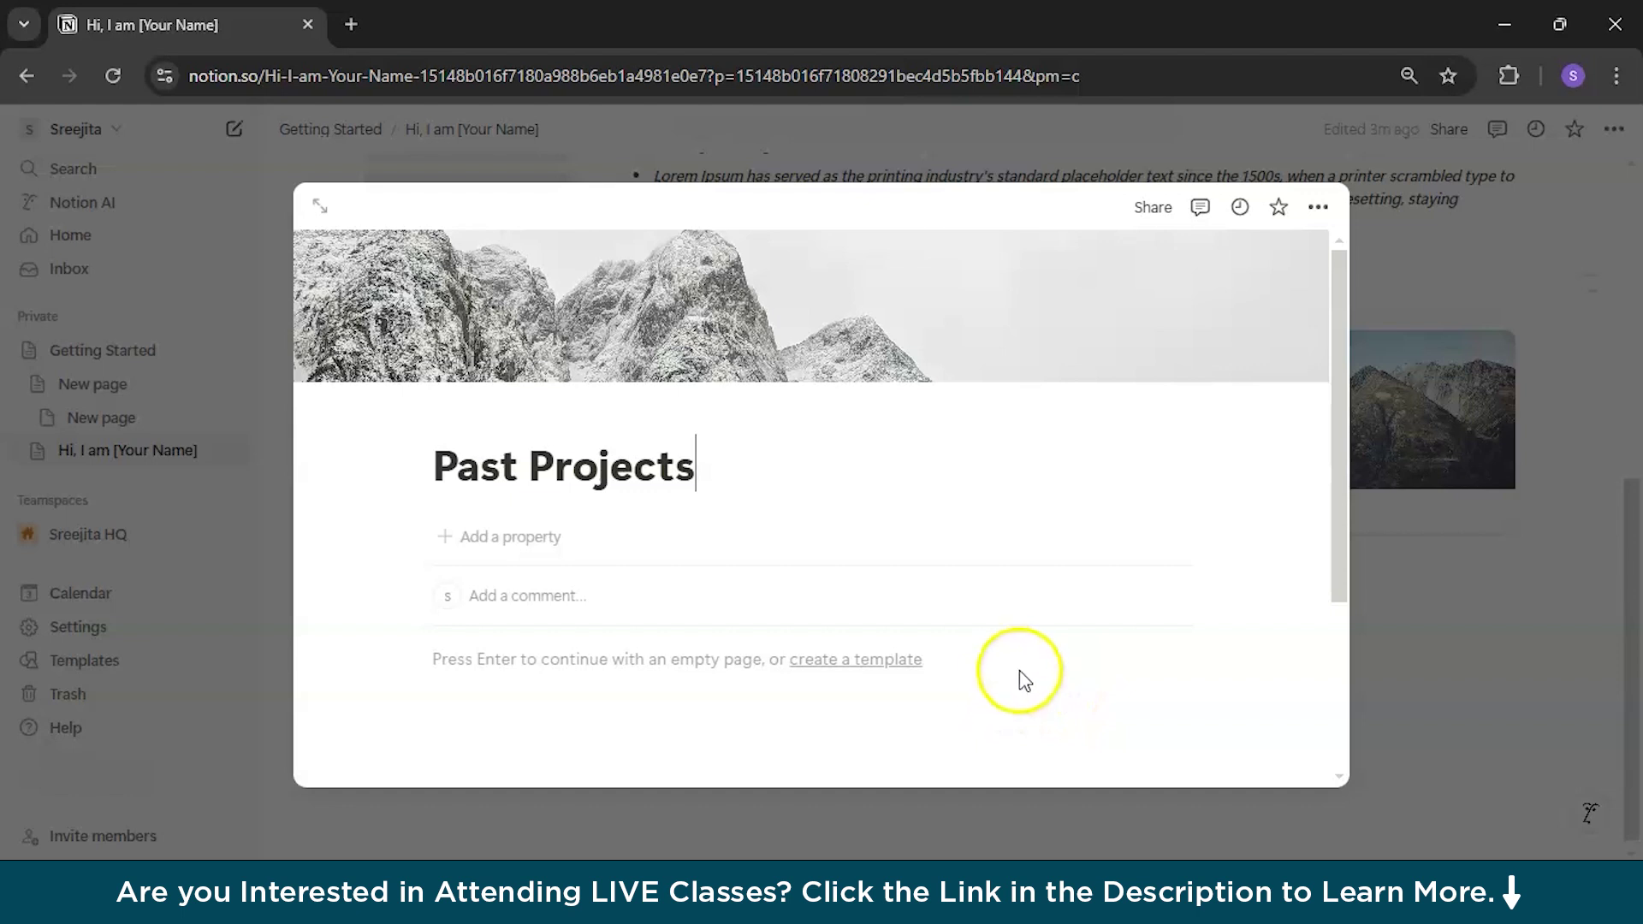
{"action": "scroll", "coordinate": [1032, 674], "scroll_direction": "down", "scroll_amount": 2}
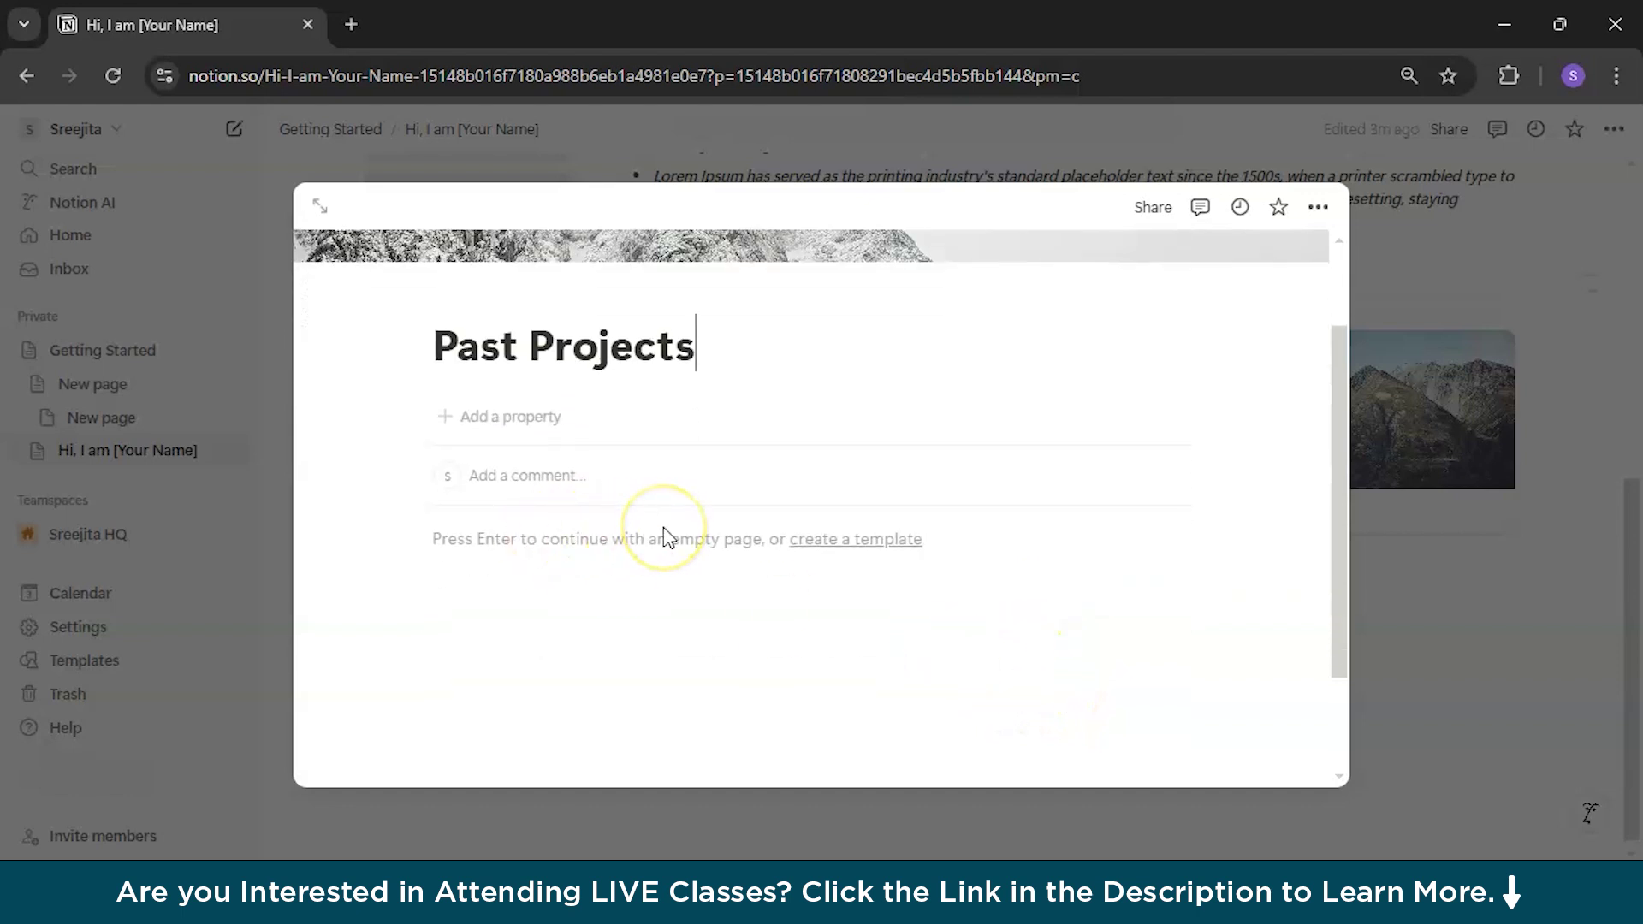
{"action": "left_click", "coordinate": [565, 541]}
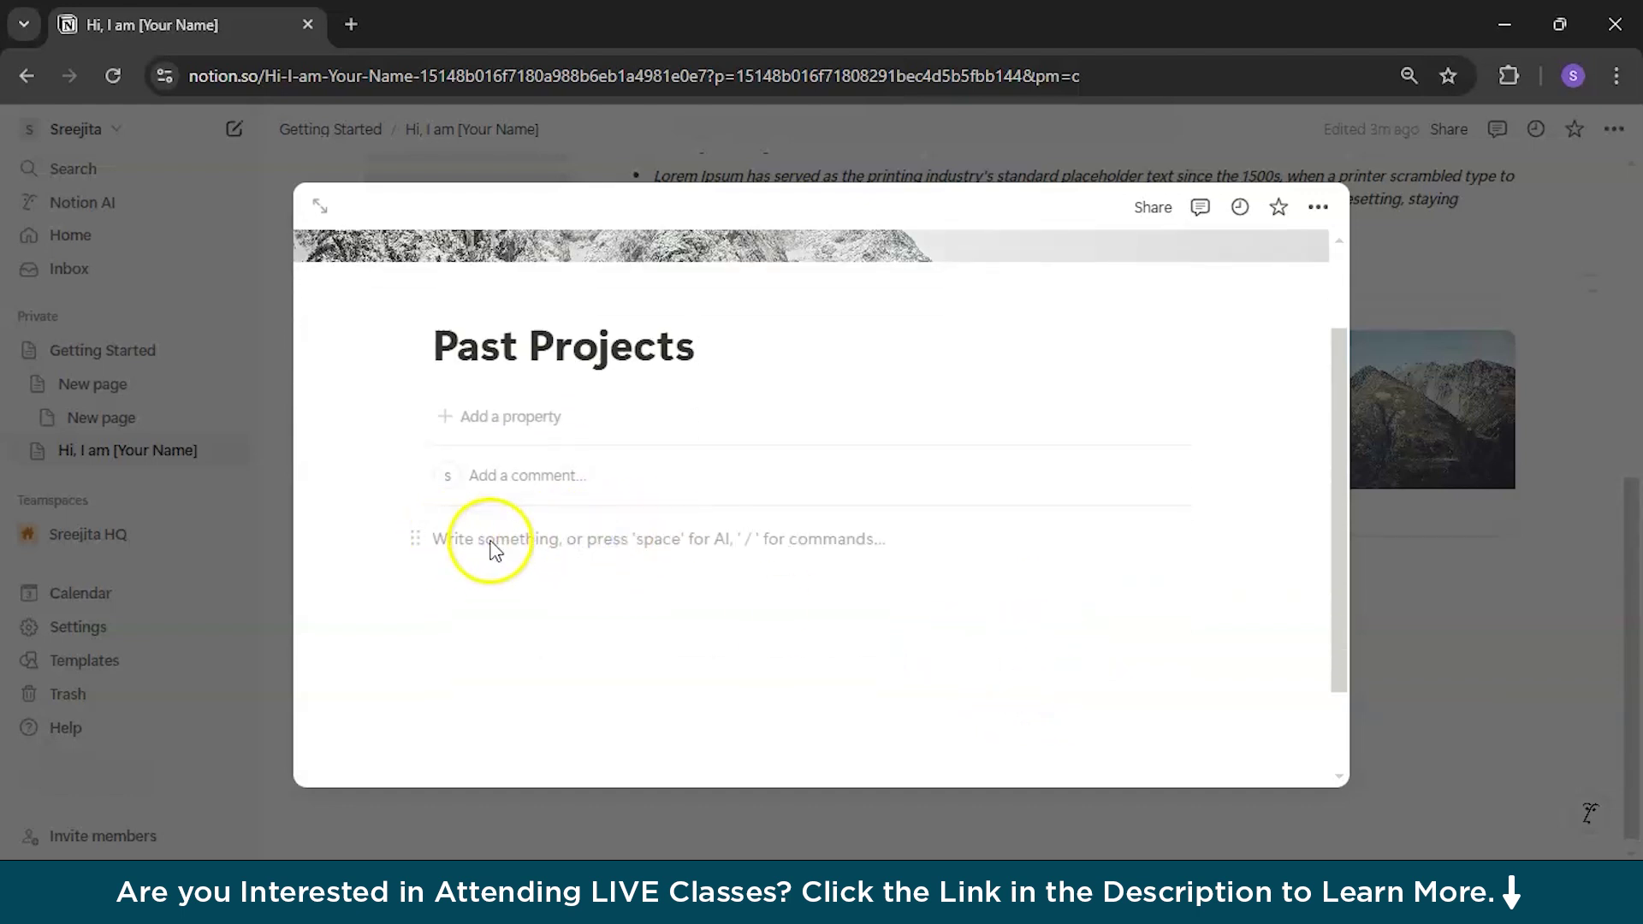
{"action": "type", "text": "/"}
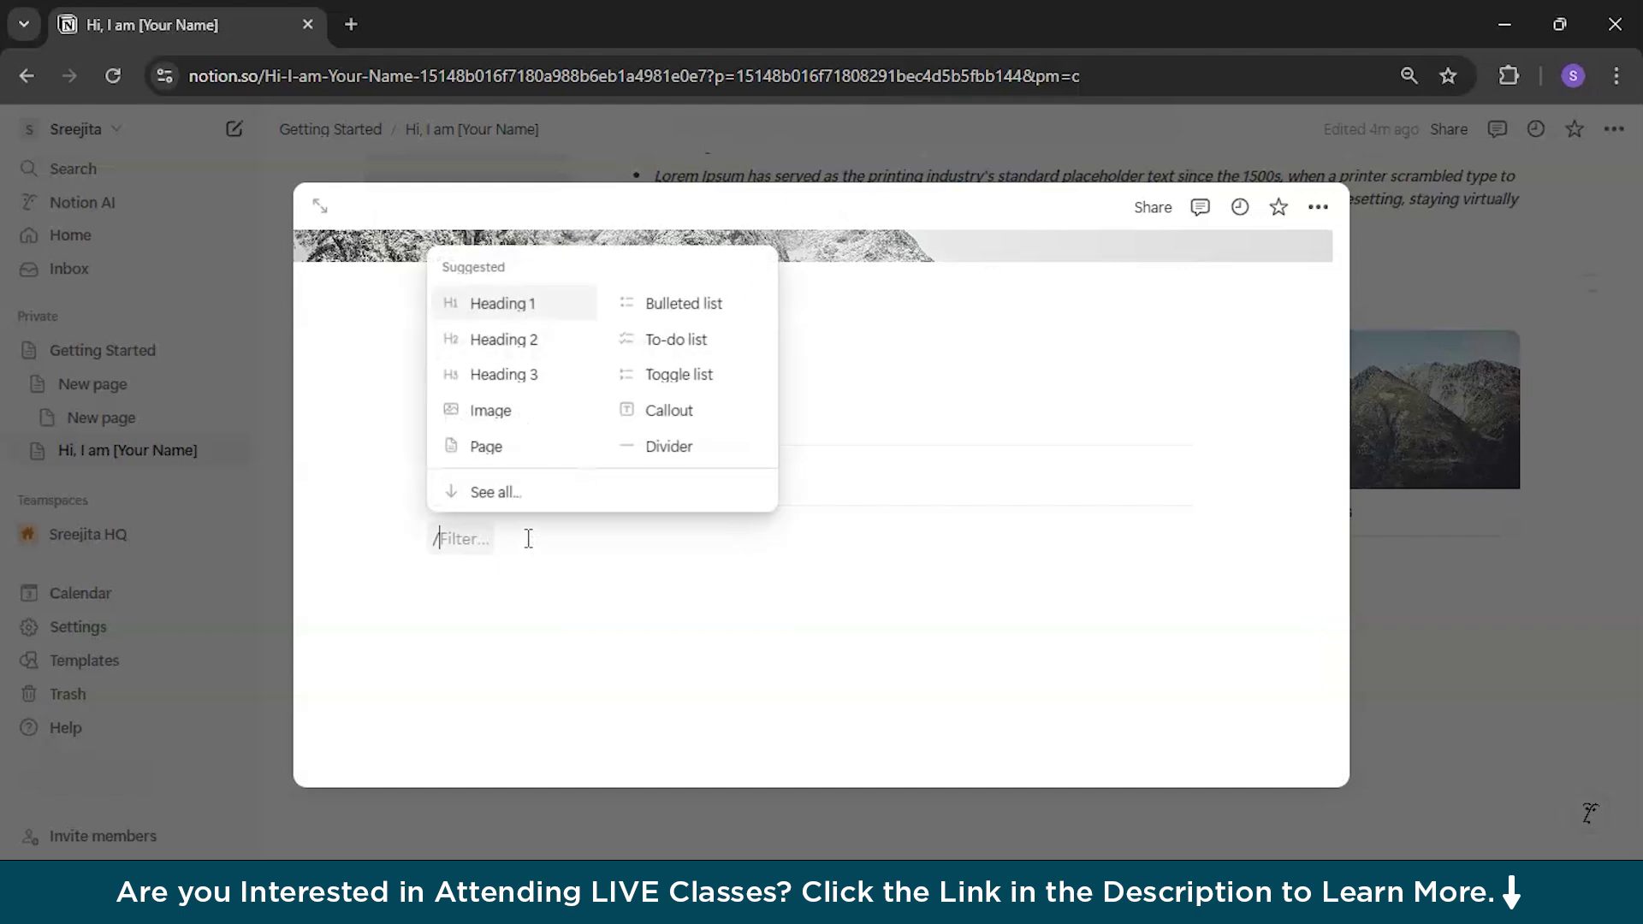
{"action": "type", "text": "data"}
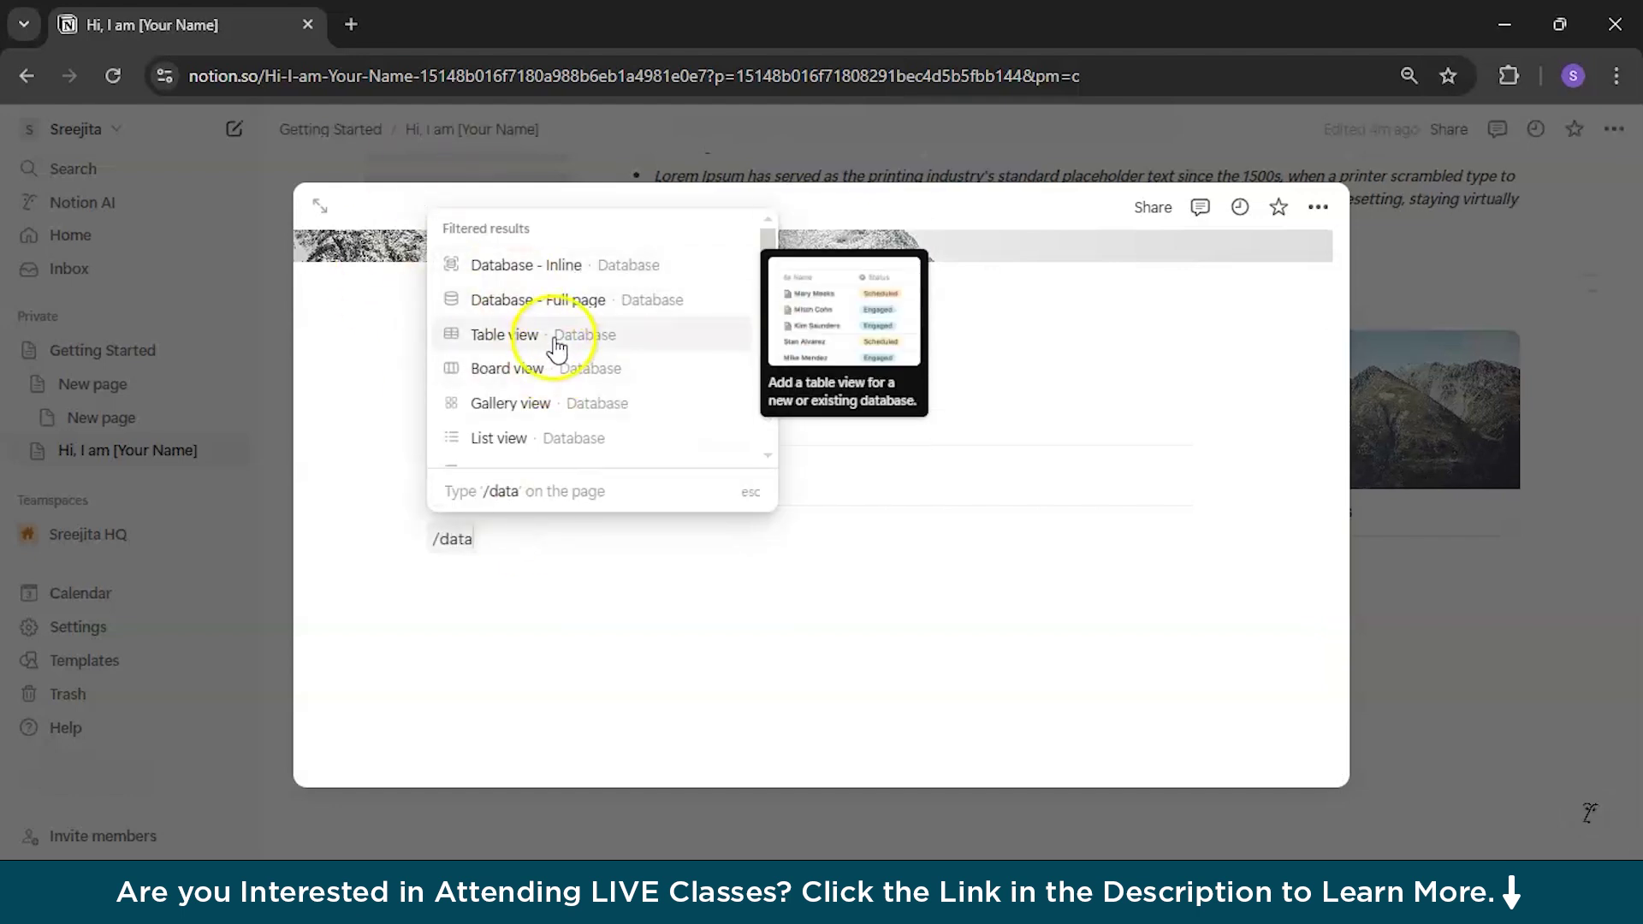
{"action": "left_click", "coordinate": [557, 404]}
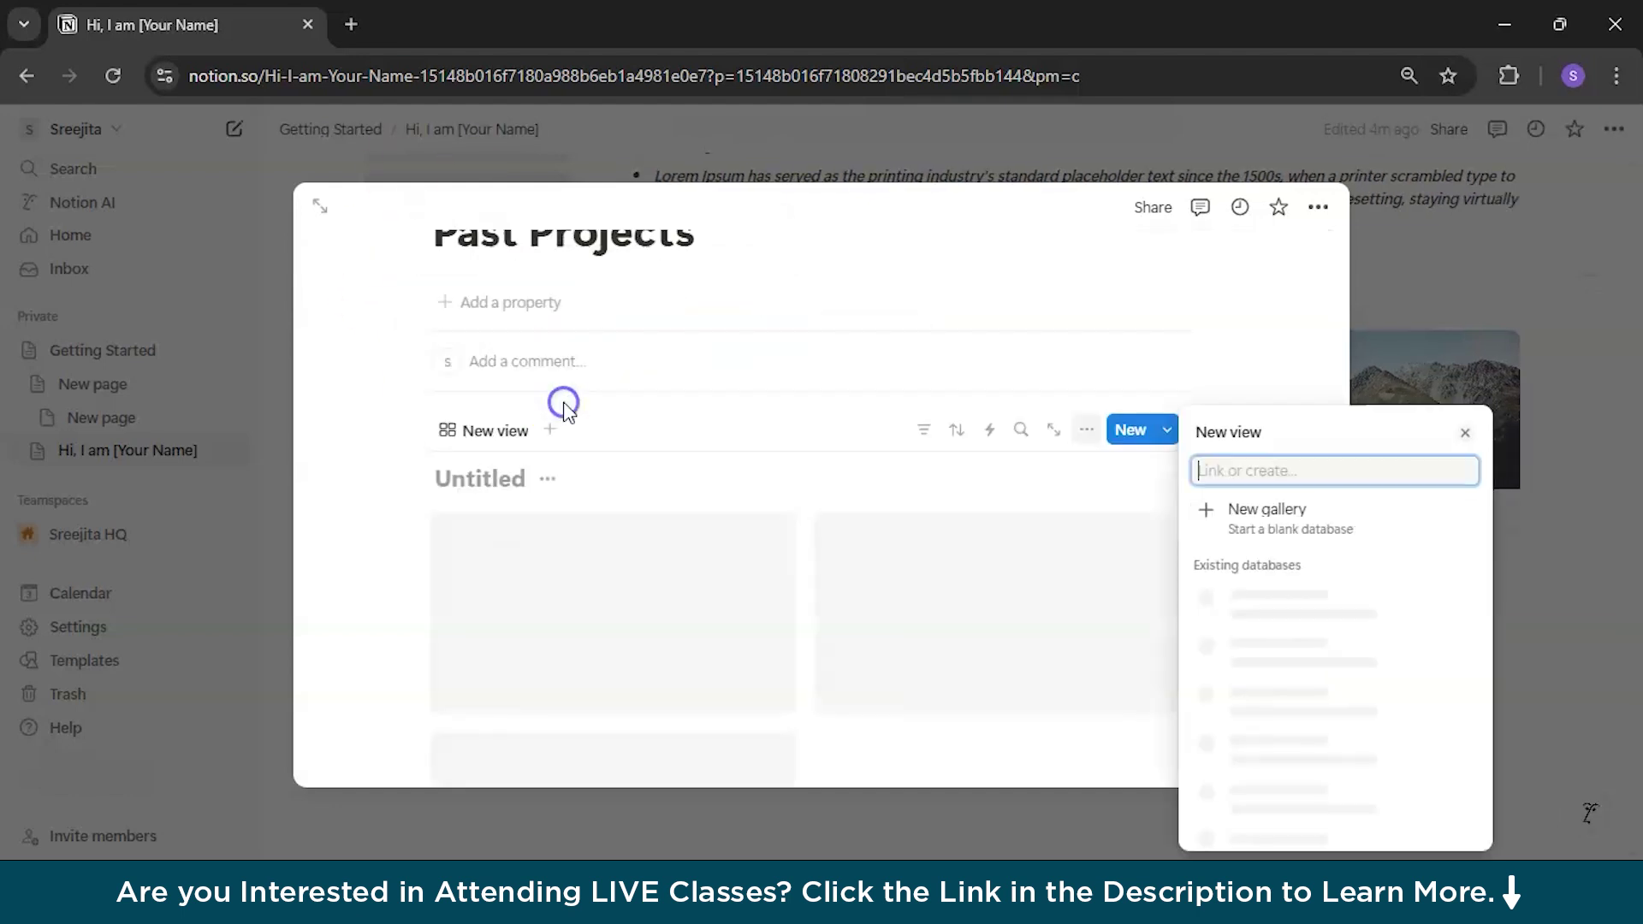
{"action": "left_click", "coordinate": [1247, 514]}
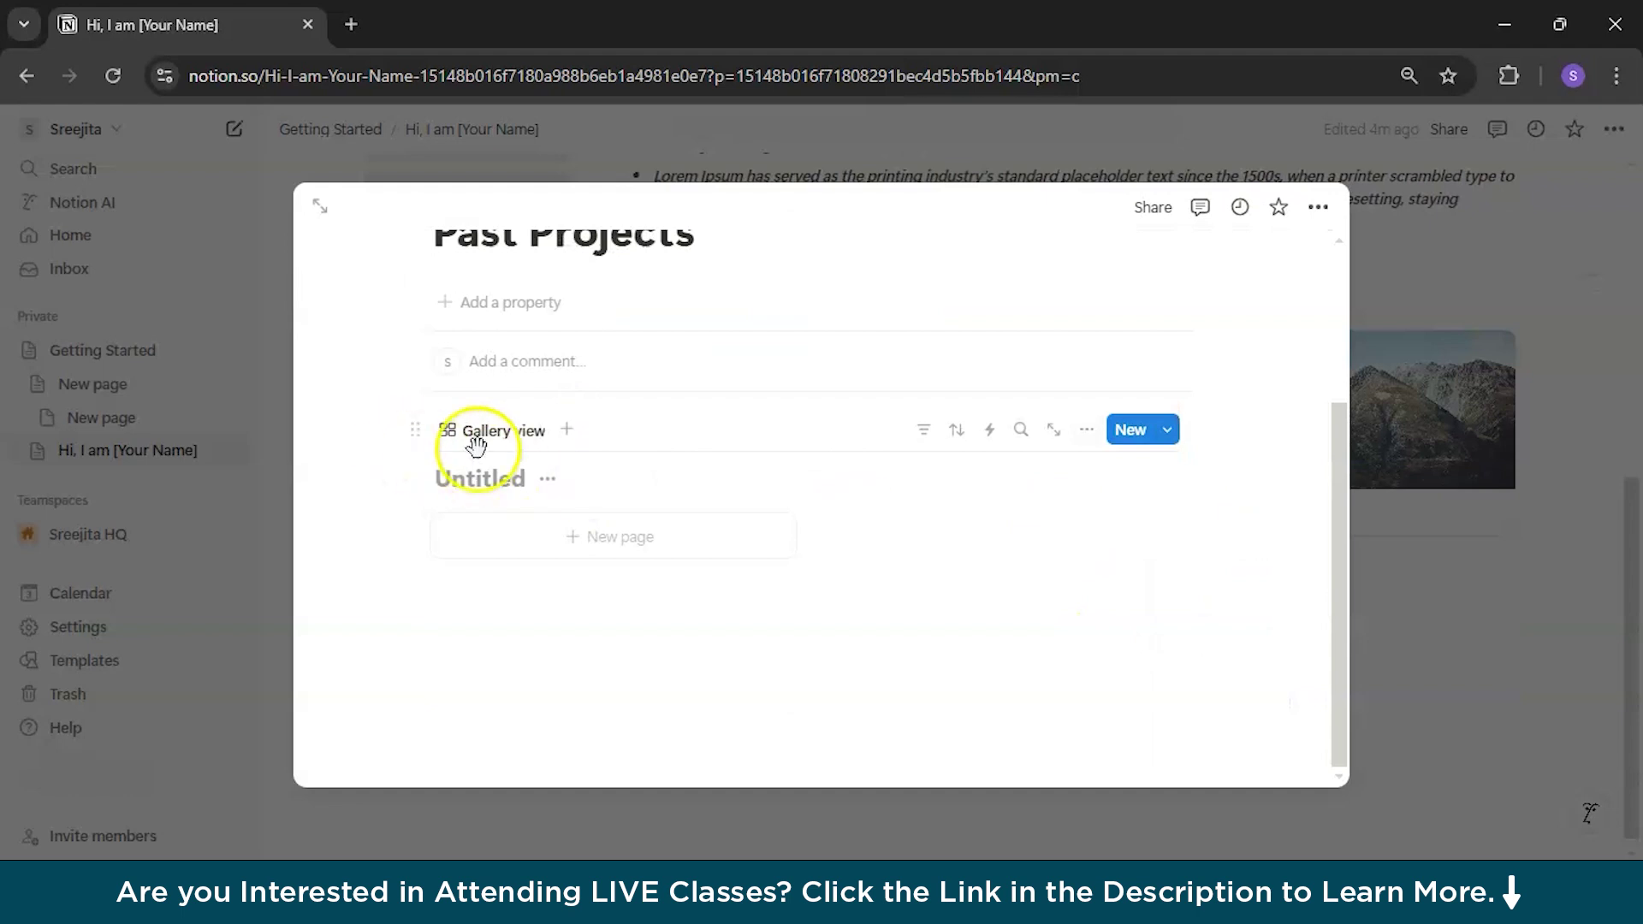
{"action": "left_click", "coordinate": [512, 432]}
{"action": "left_click", "coordinate": [513, 471]}
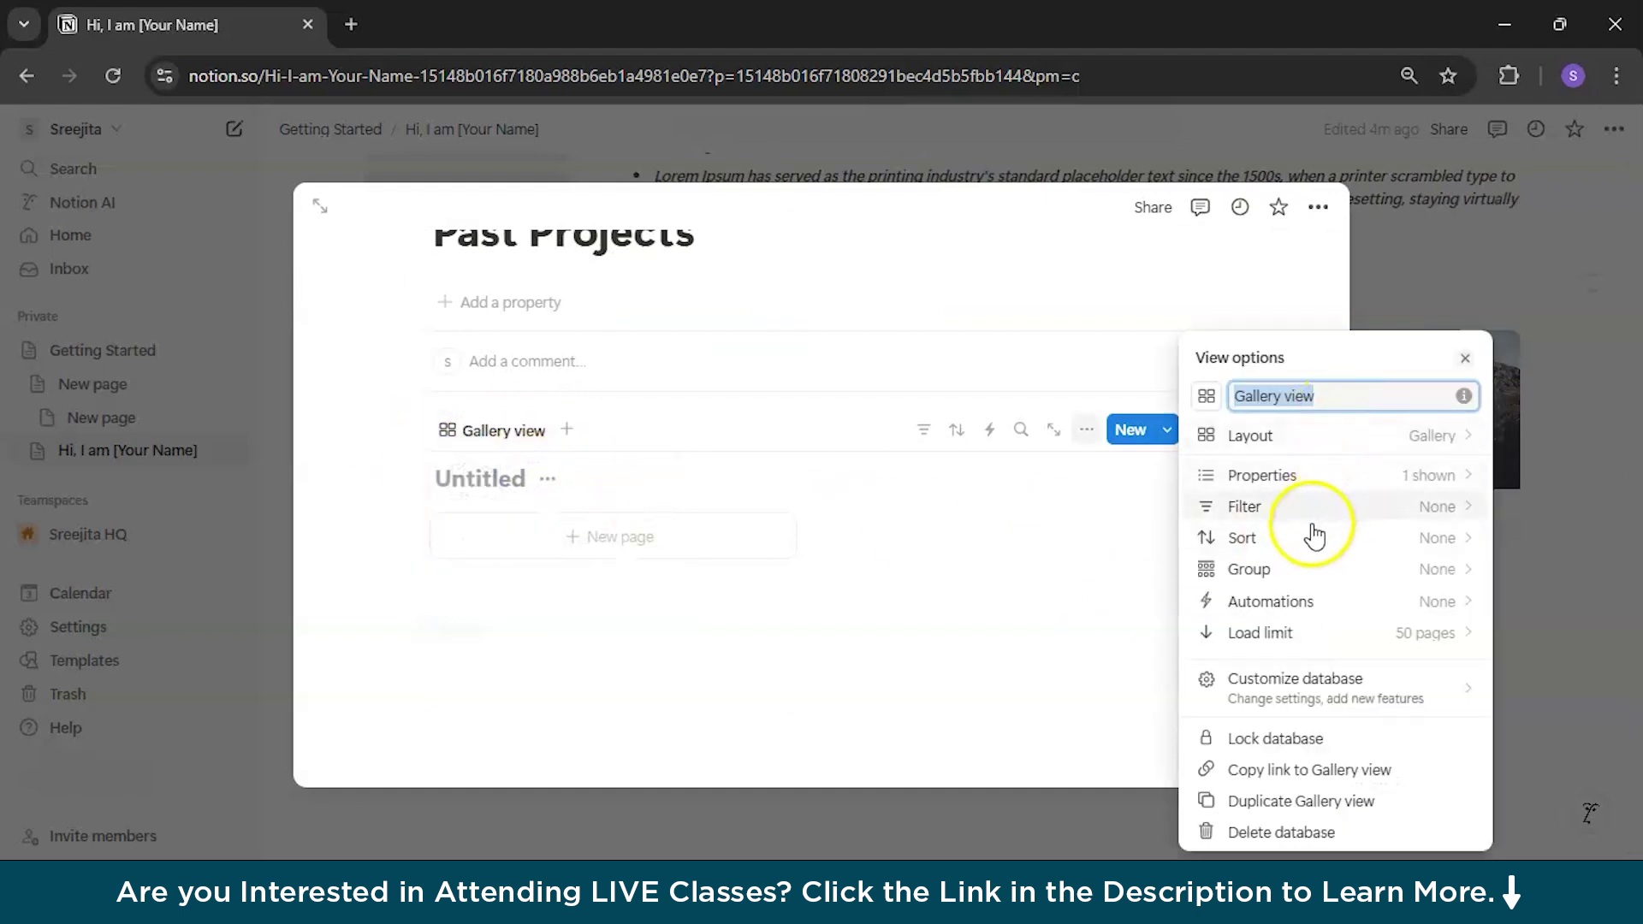
Step: Hide the gallery's Untitled database title
{"action": "left_click", "coordinate": [1310, 443]}
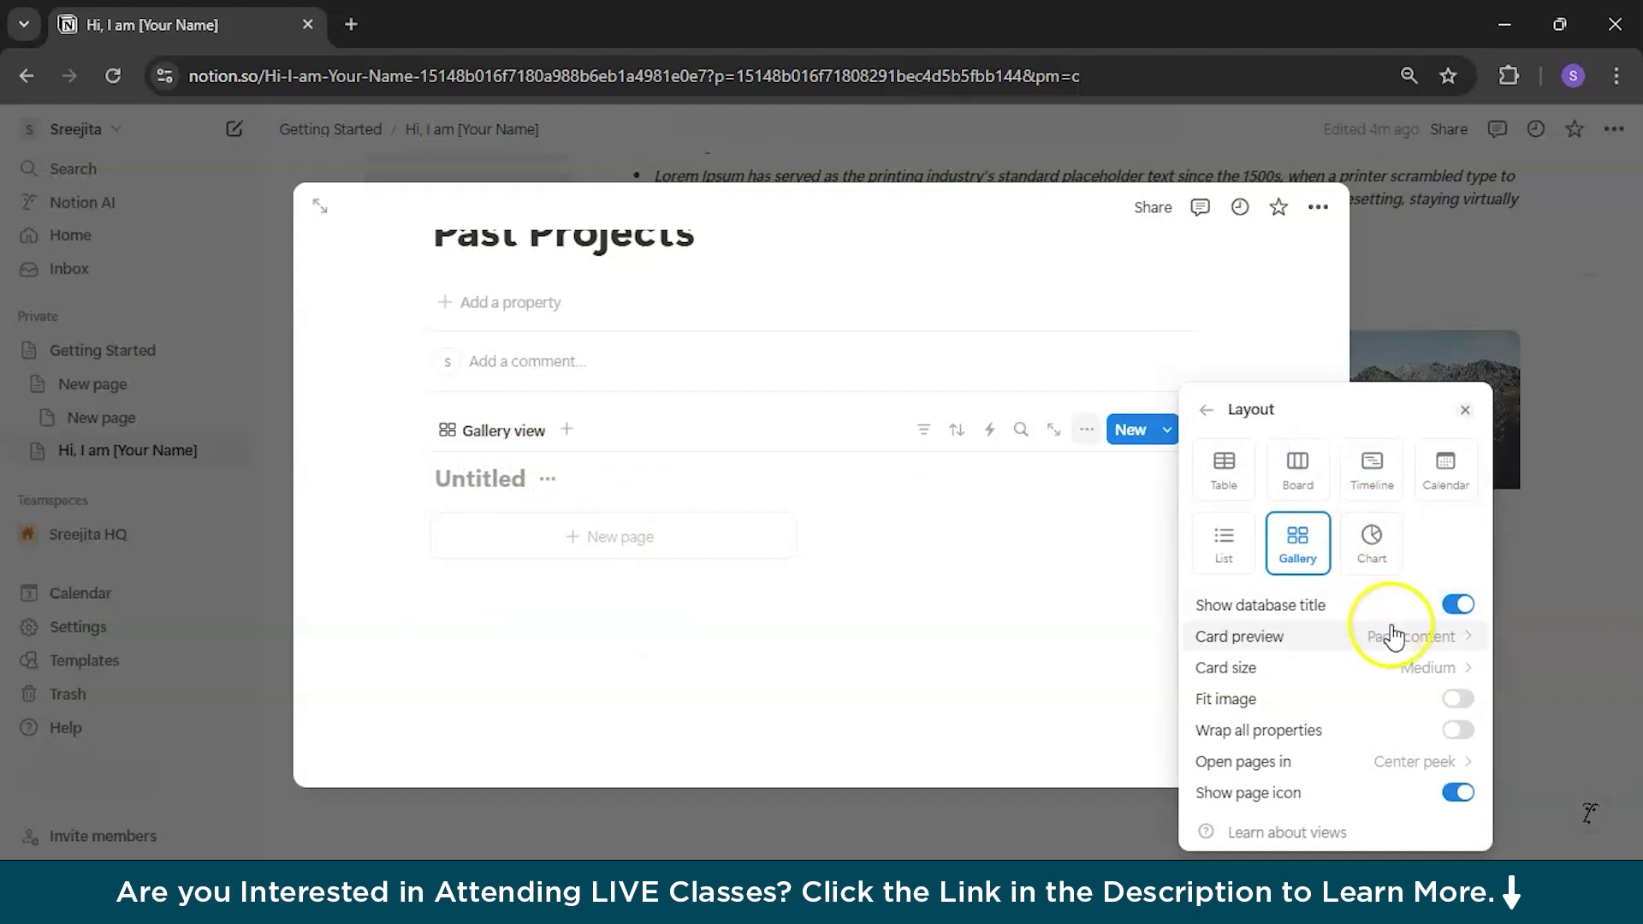
{"action": "left_click", "coordinate": [1457, 605]}
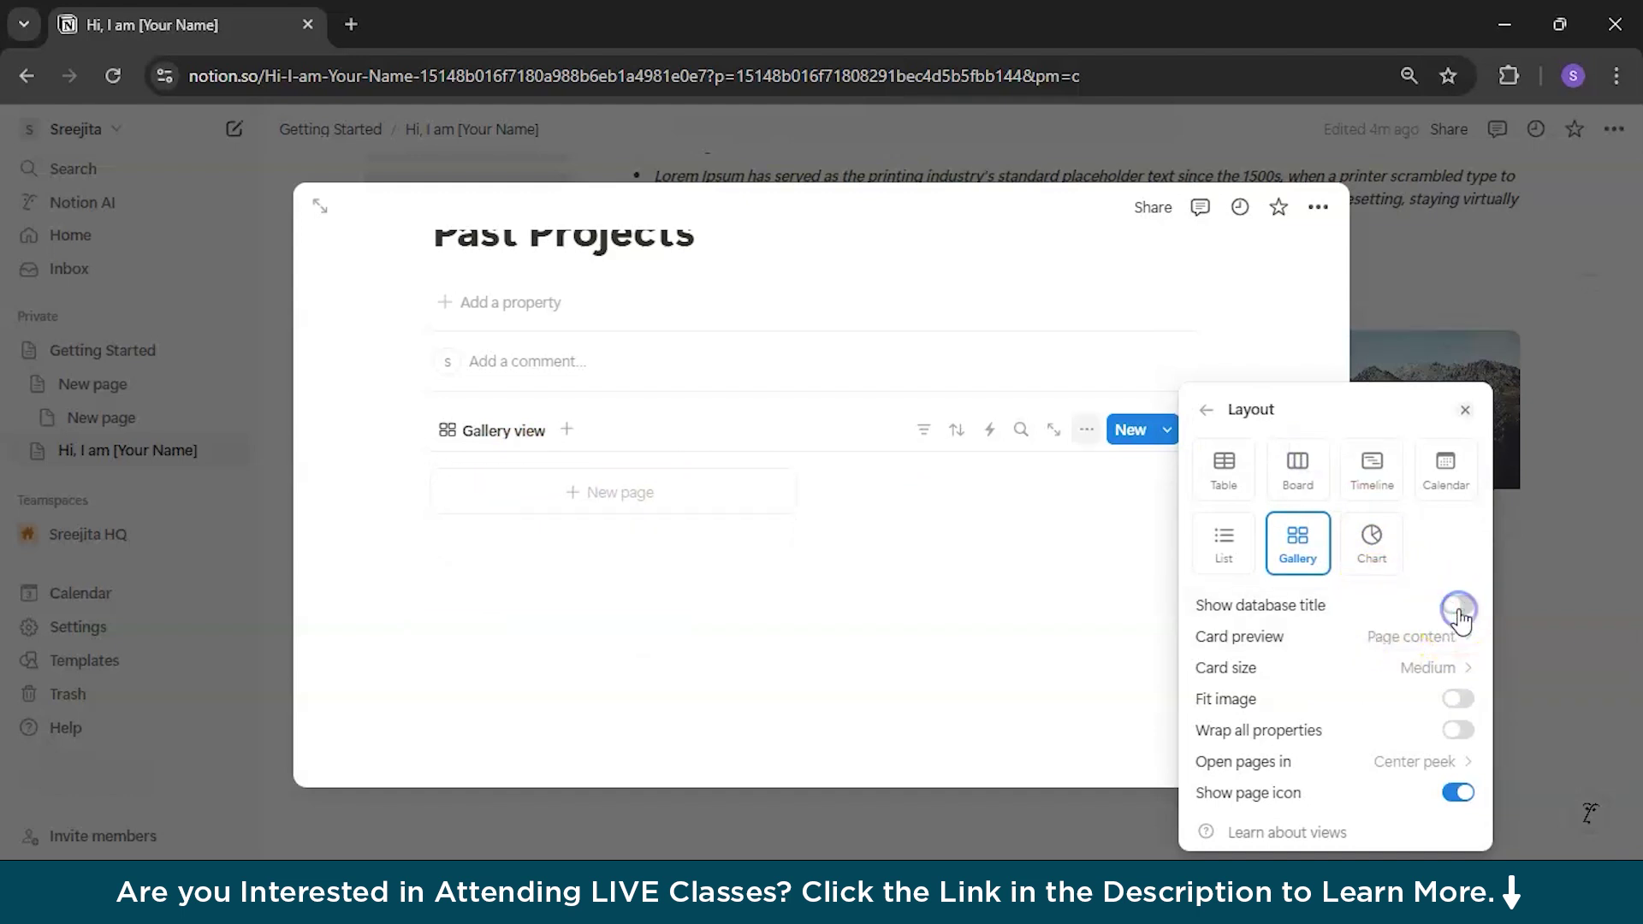
{"action": "left_click", "coordinate": [834, 598]}
Step: Rename the view Past Projects and make its cards preview the page cover
{"action": "left_click", "coordinate": [504, 430]}
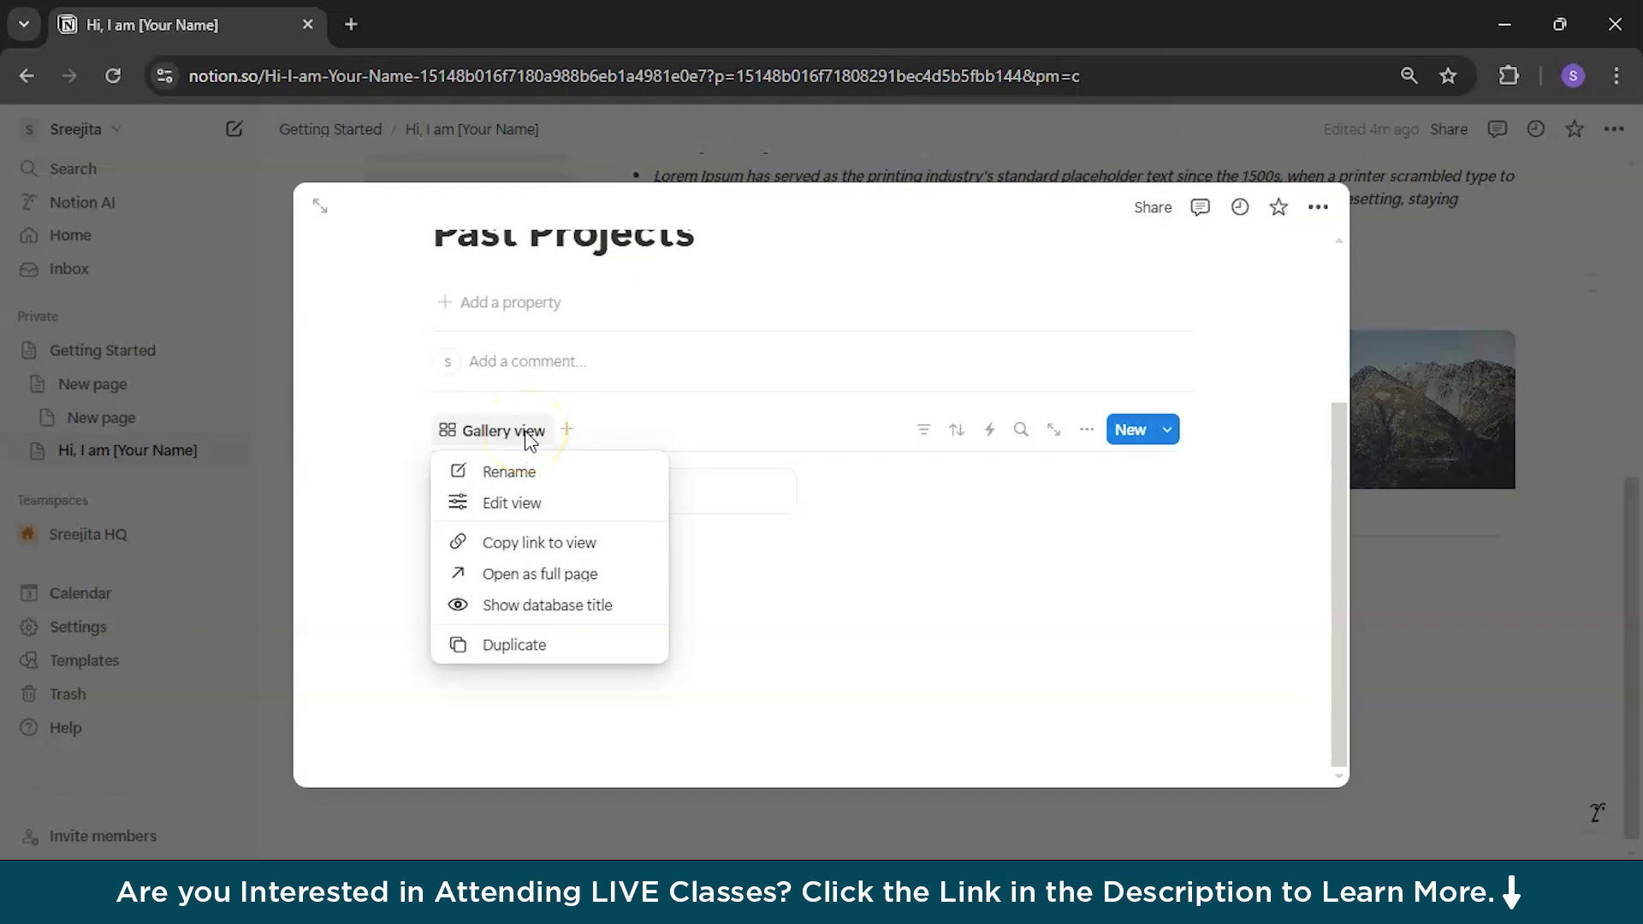
{"action": "left_click", "coordinate": [511, 471]}
{"action": "type", "text": "pc"}
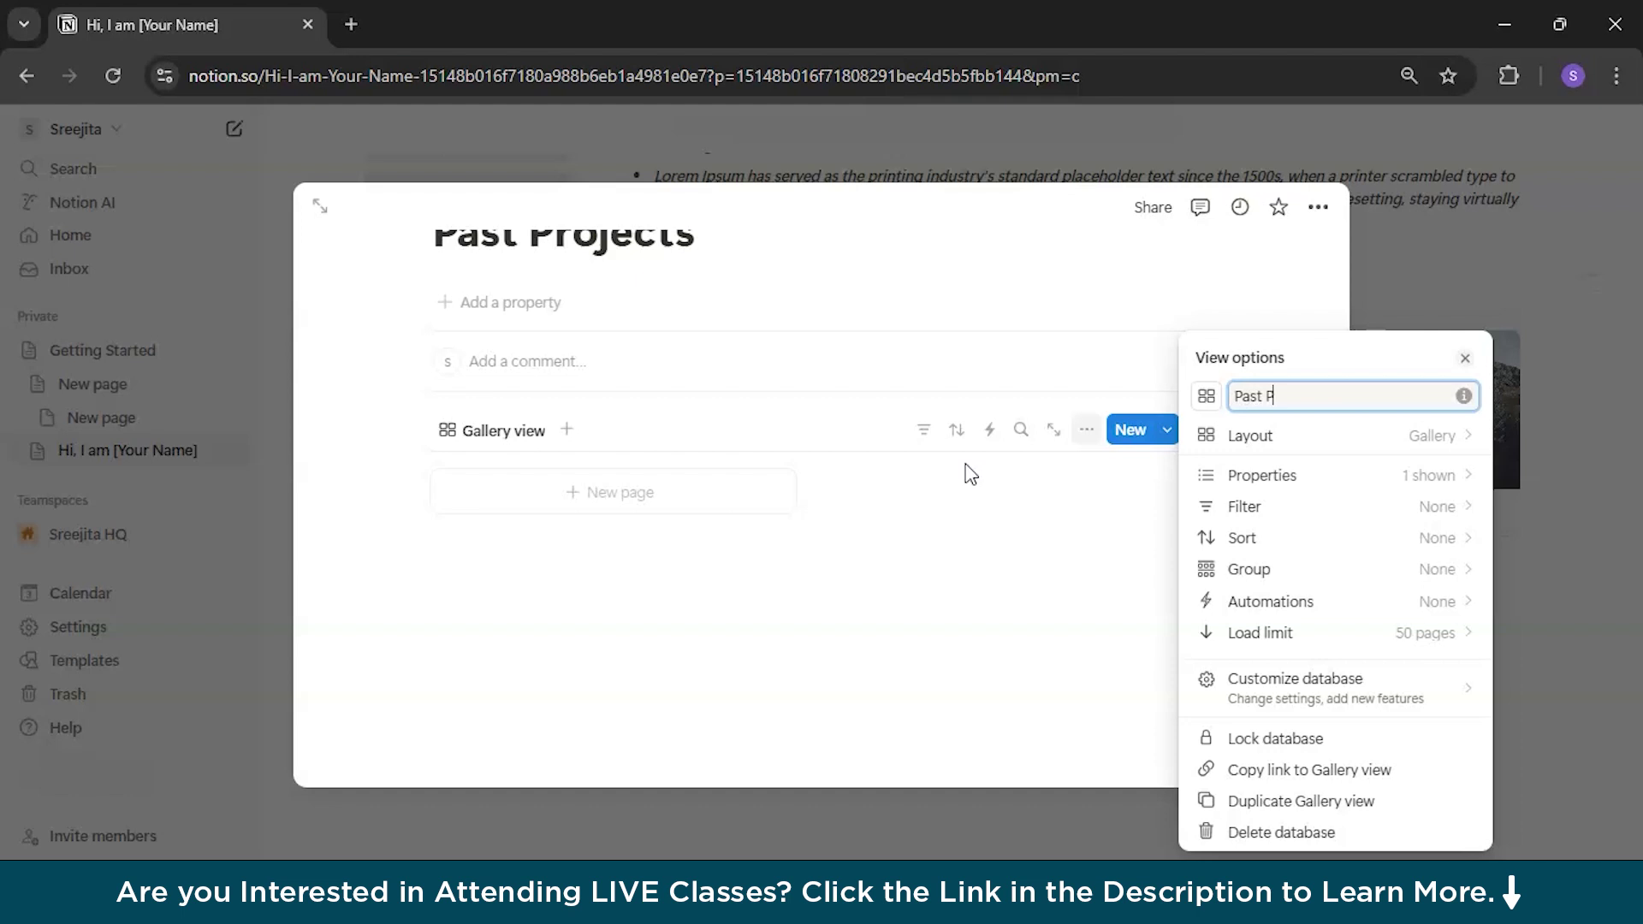
{"action": "type", "text": "ts"}
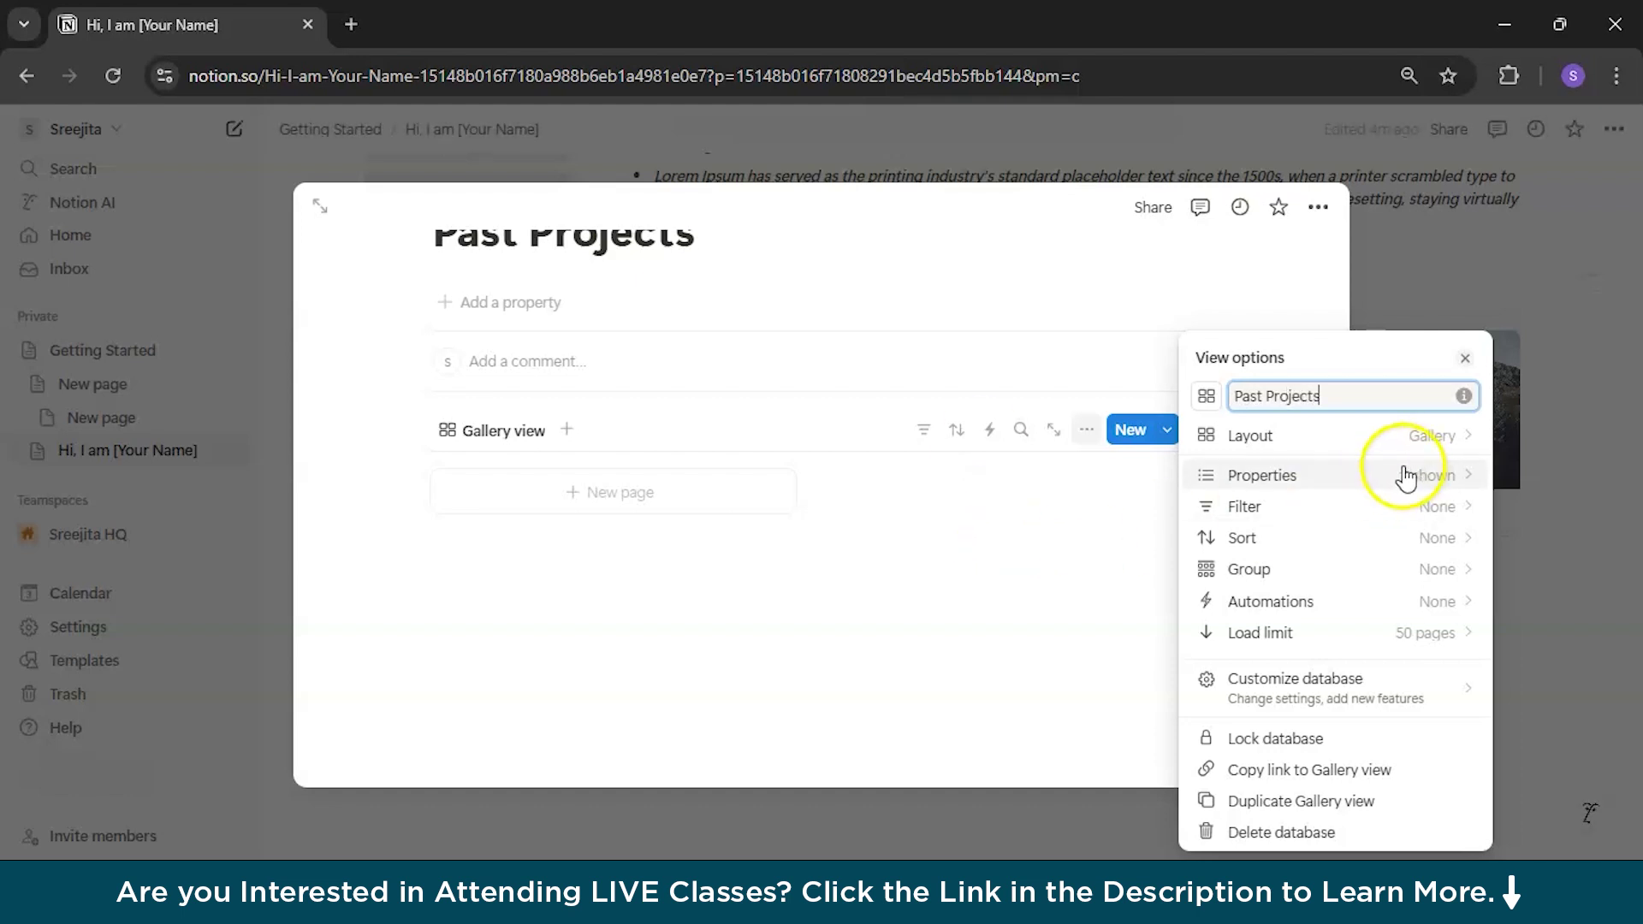
{"action": "left_click", "coordinate": [1386, 437]}
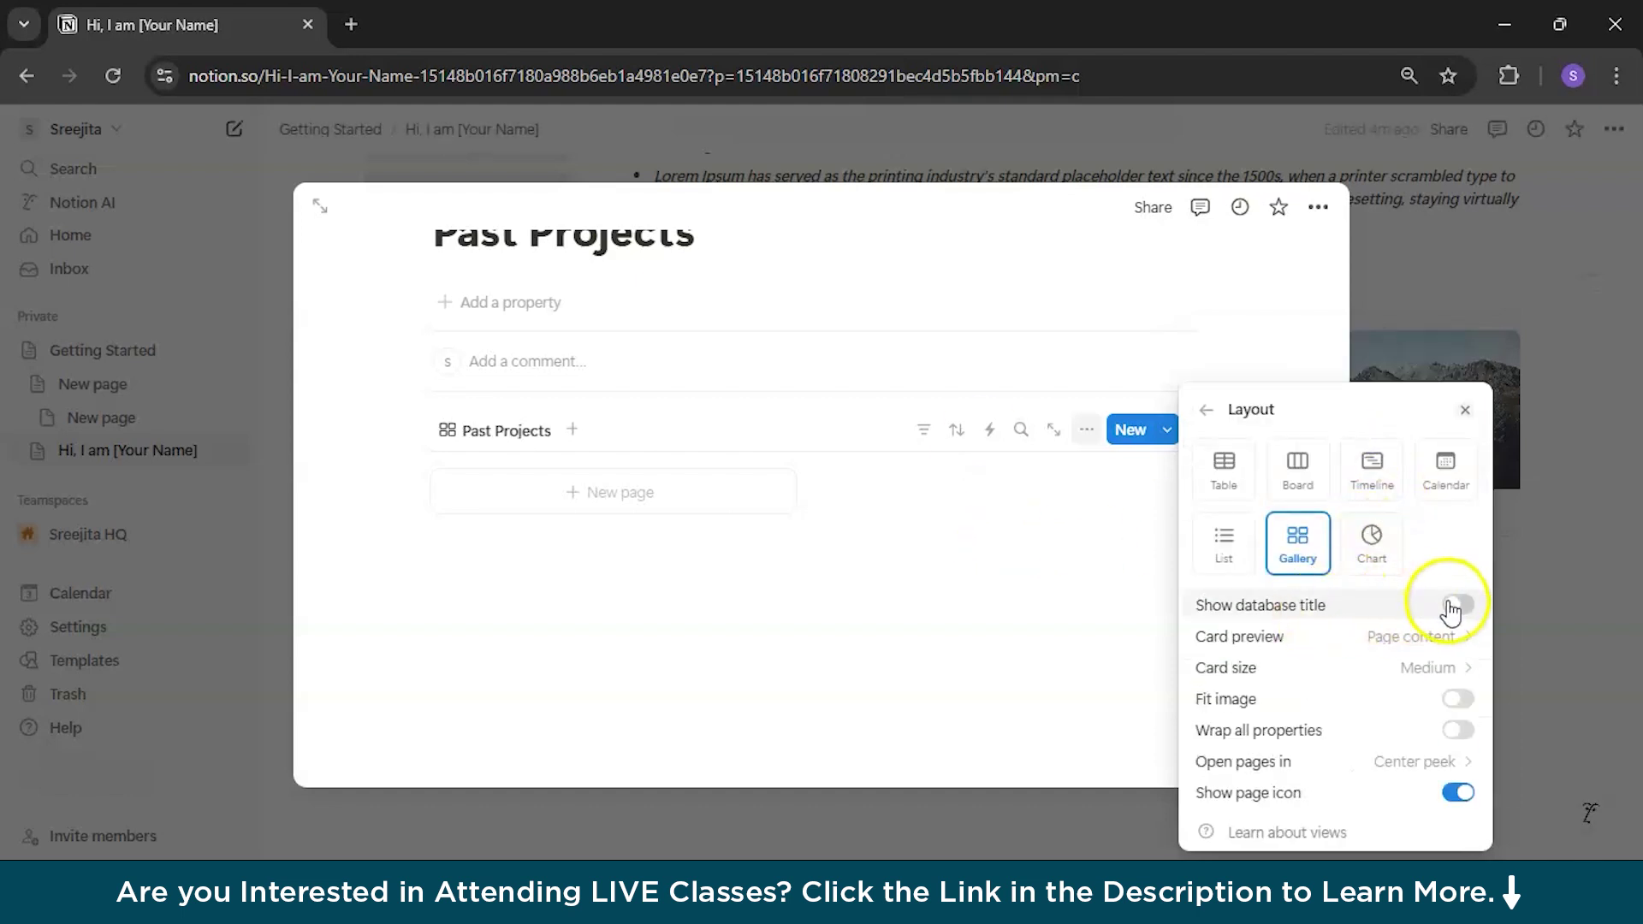
{"action": "left_click", "coordinate": [1420, 636]}
{"action": "left_click", "coordinate": [1327, 700]}
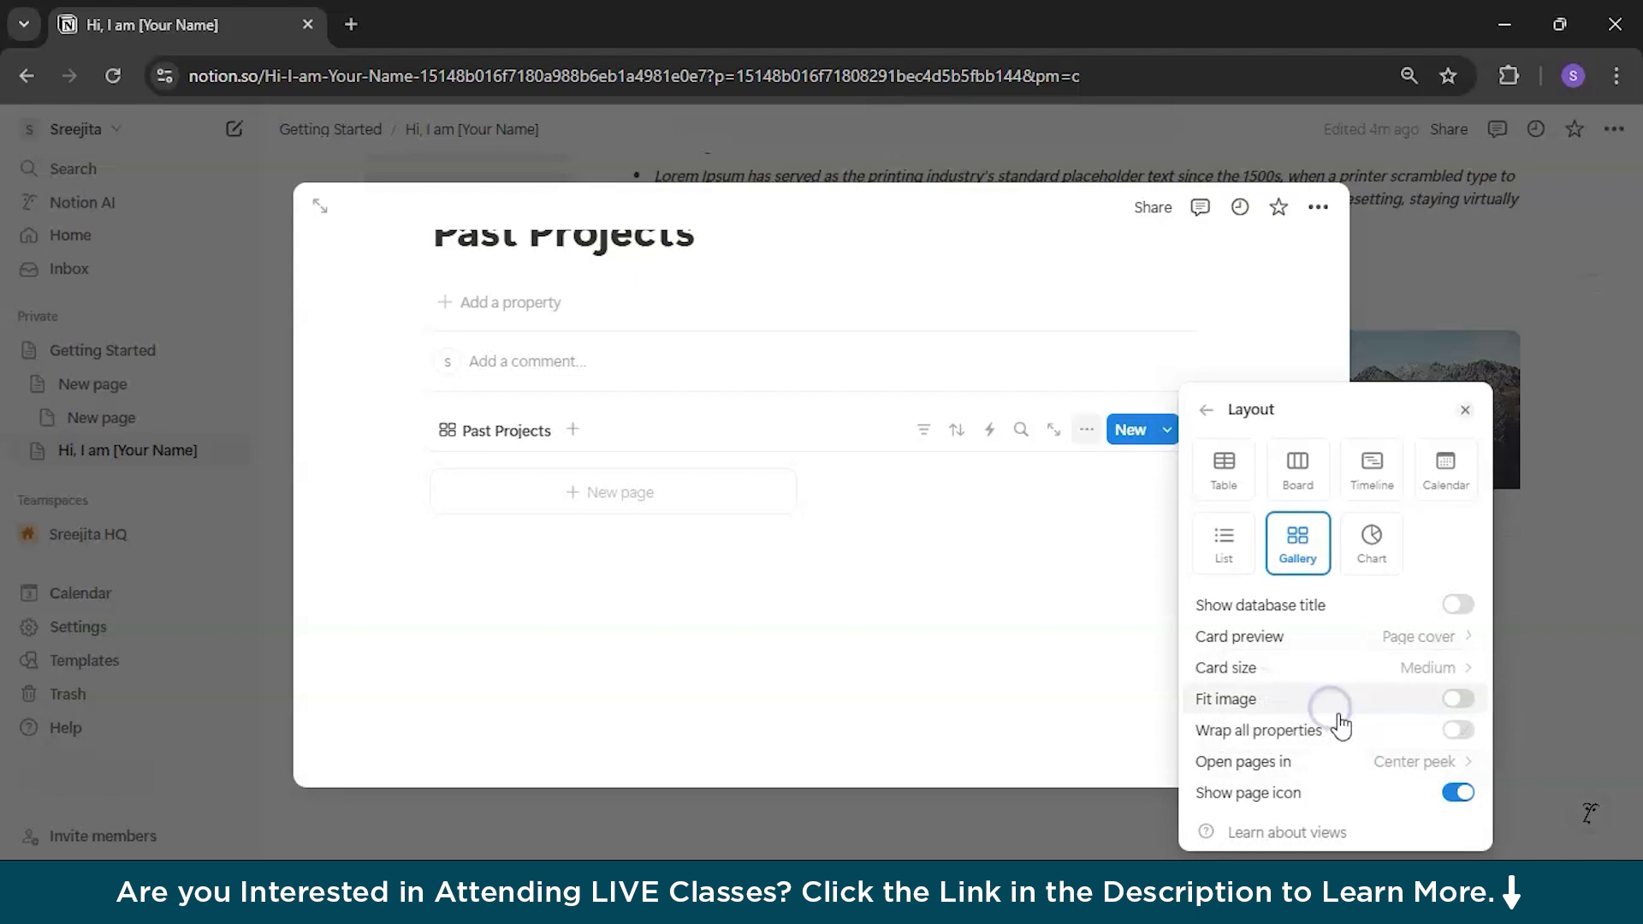
{"action": "left_click", "coordinate": [561, 462]}
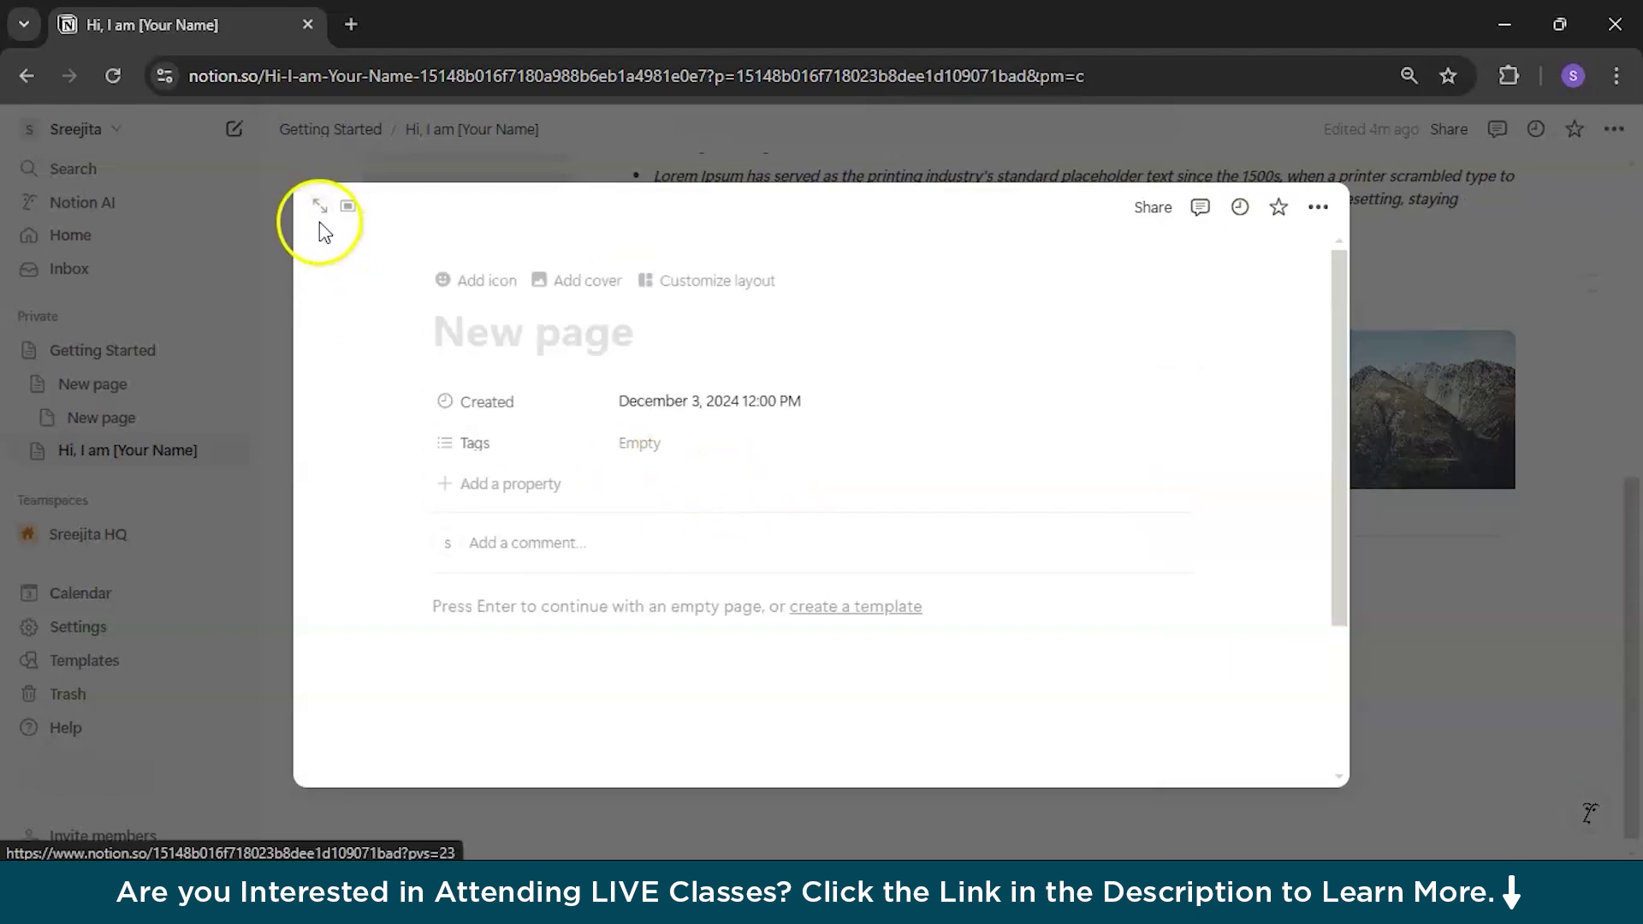
Step: Leave Past Projects and open the Design Samples page from the gallery
{"action": "left_click", "coordinate": [27, 75]}
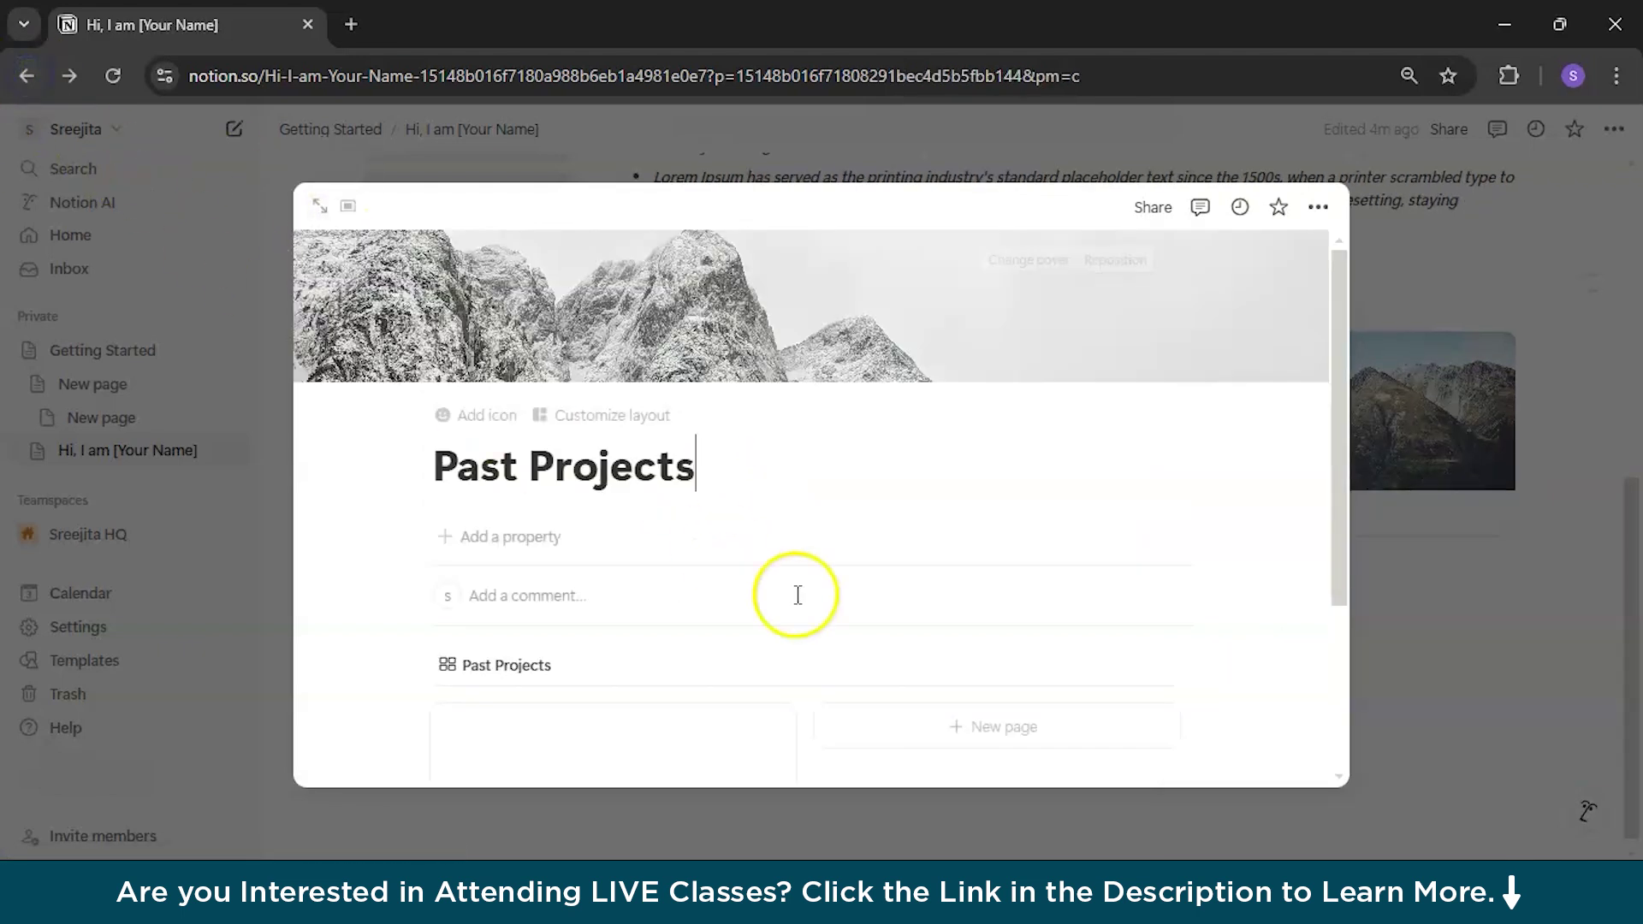
{"action": "scroll", "coordinate": [796, 590], "scroll_direction": "down", "scroll_amount": 3}
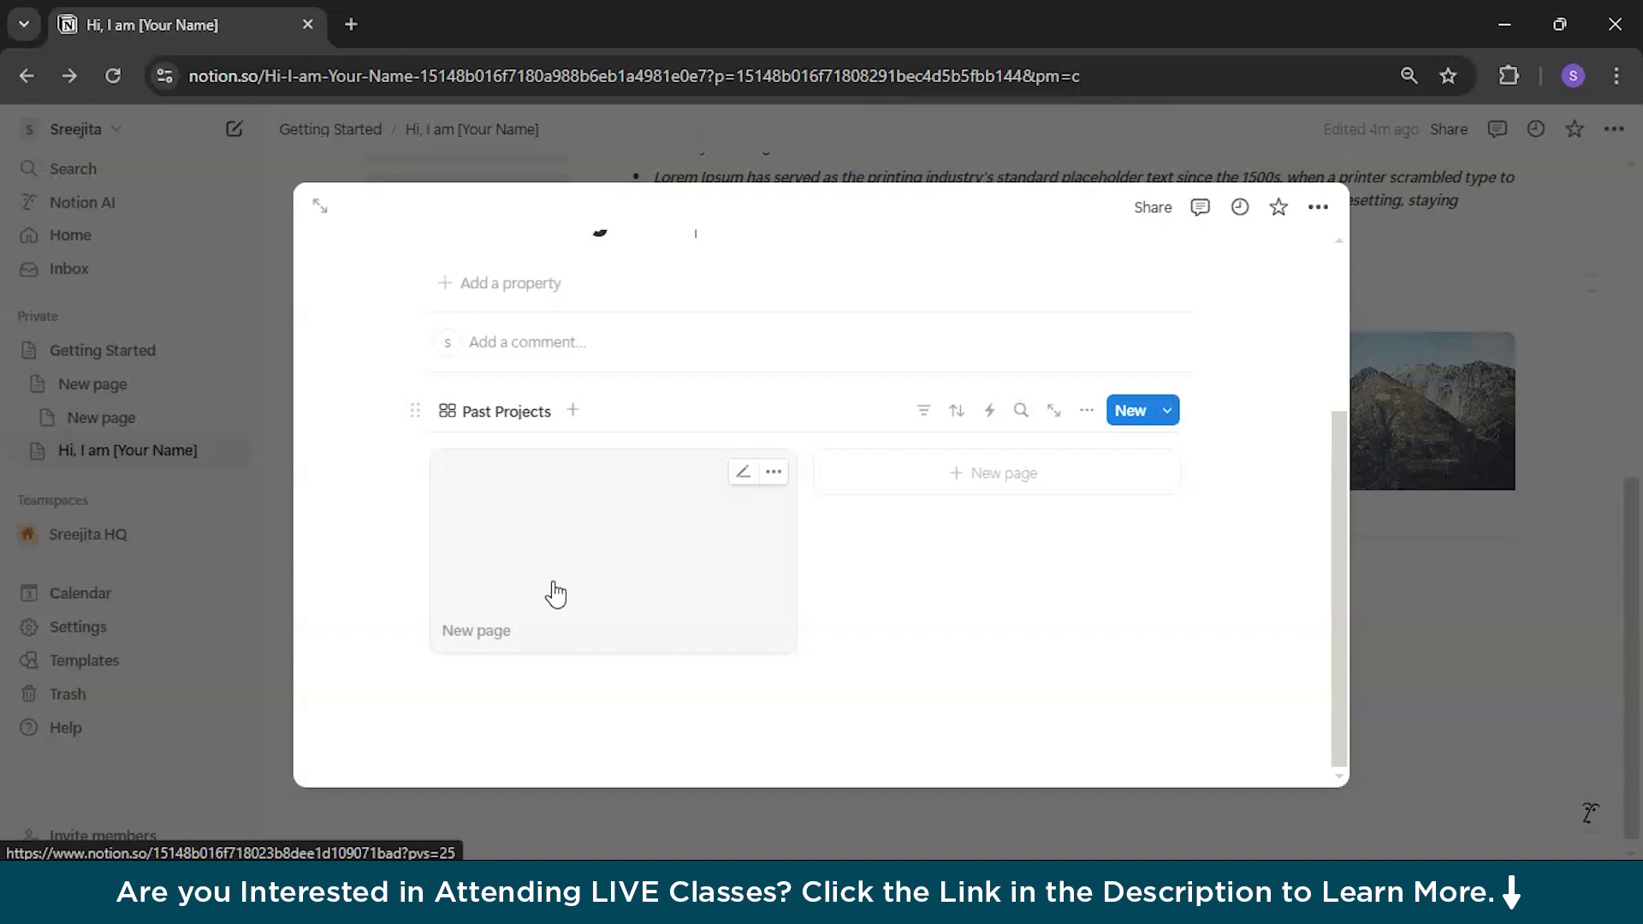
{"action": "left_click", "coordinate": [1393, 246]}
{"action": "left_click", "coordinate": [1365, 450]}
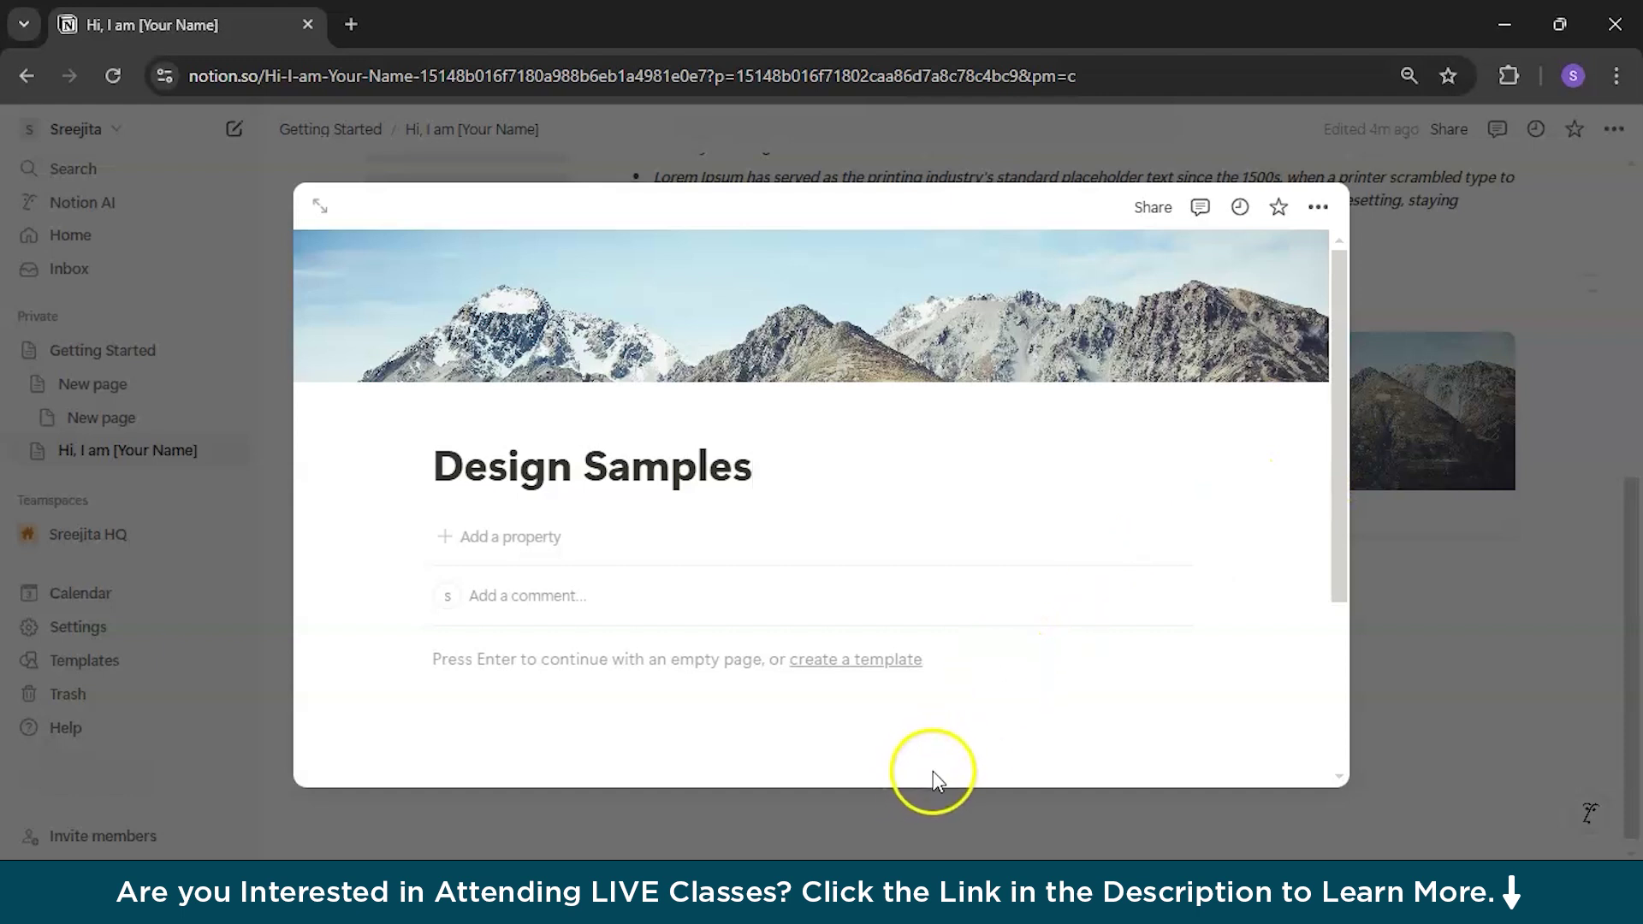
Step: Insert an empty image block via /image on Design Samples, then close the page
{"action": "left_click", "coordinate": [634, 660]}
{"action": "type", "text": "/im"}
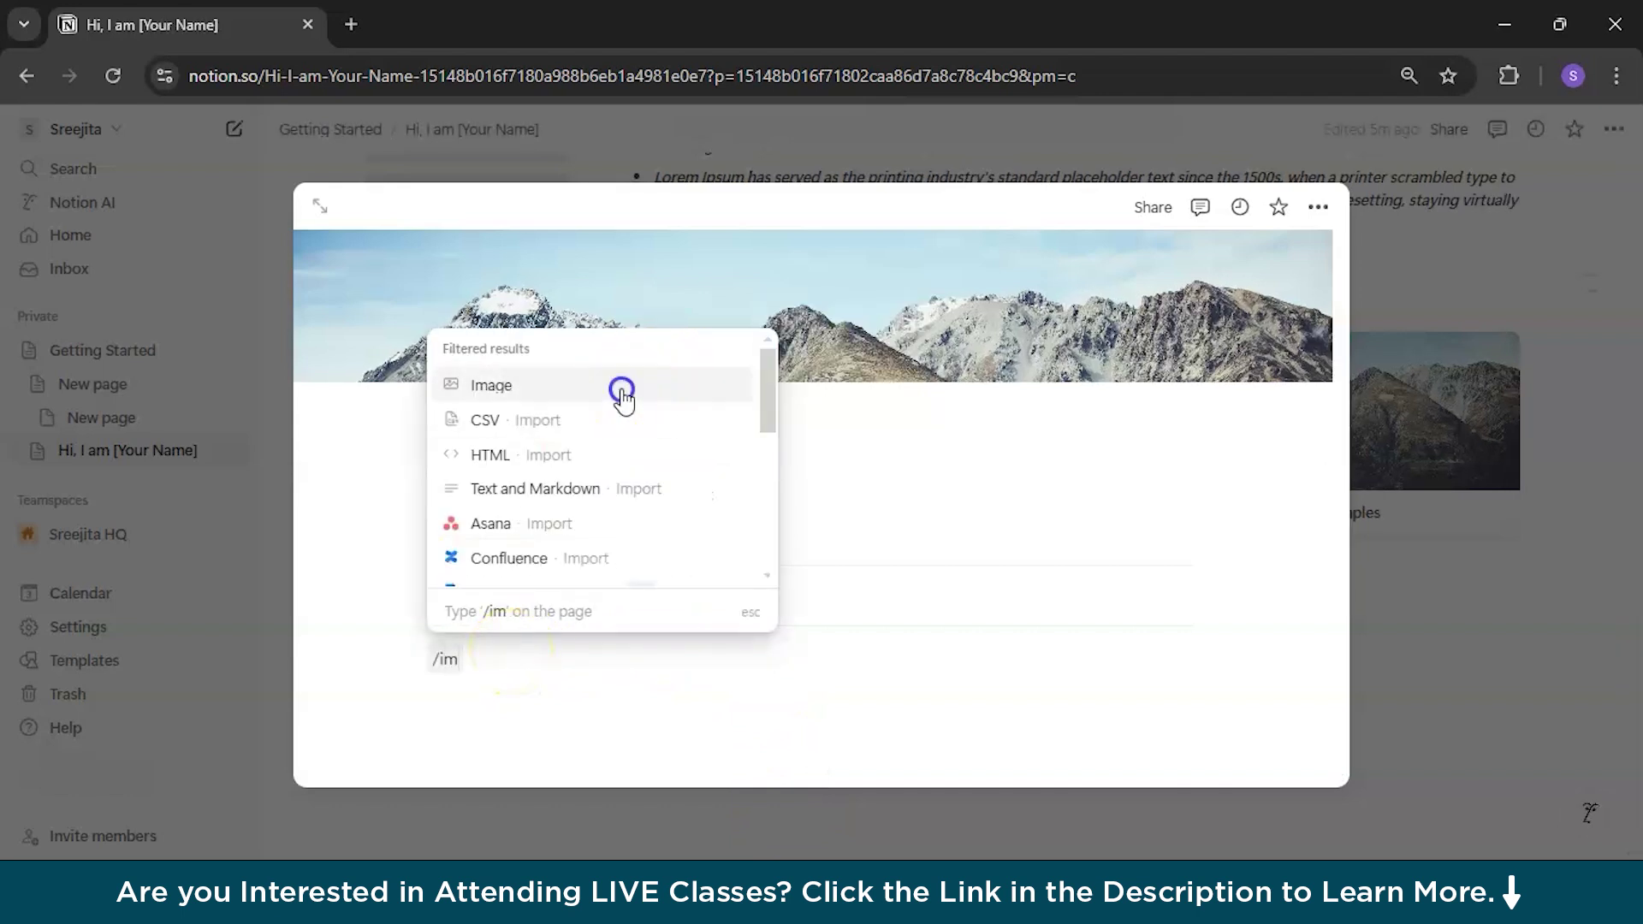
{"action": "left_click", "coordinate": [624, 386]}
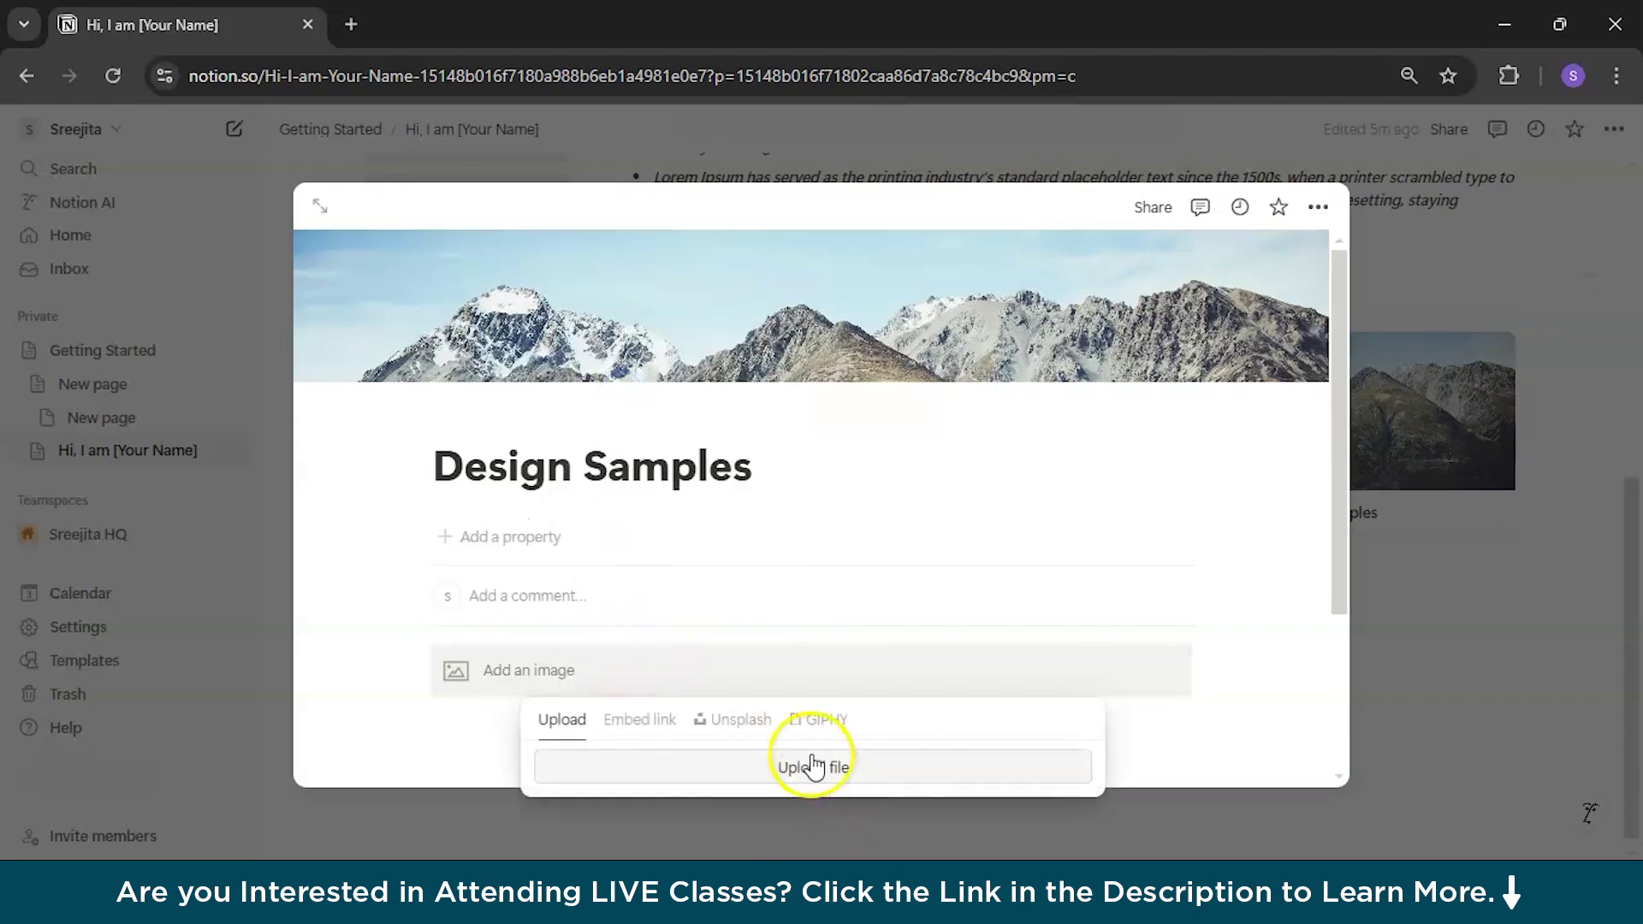
{"action": "left_click", "coordinate": [638, 723]}
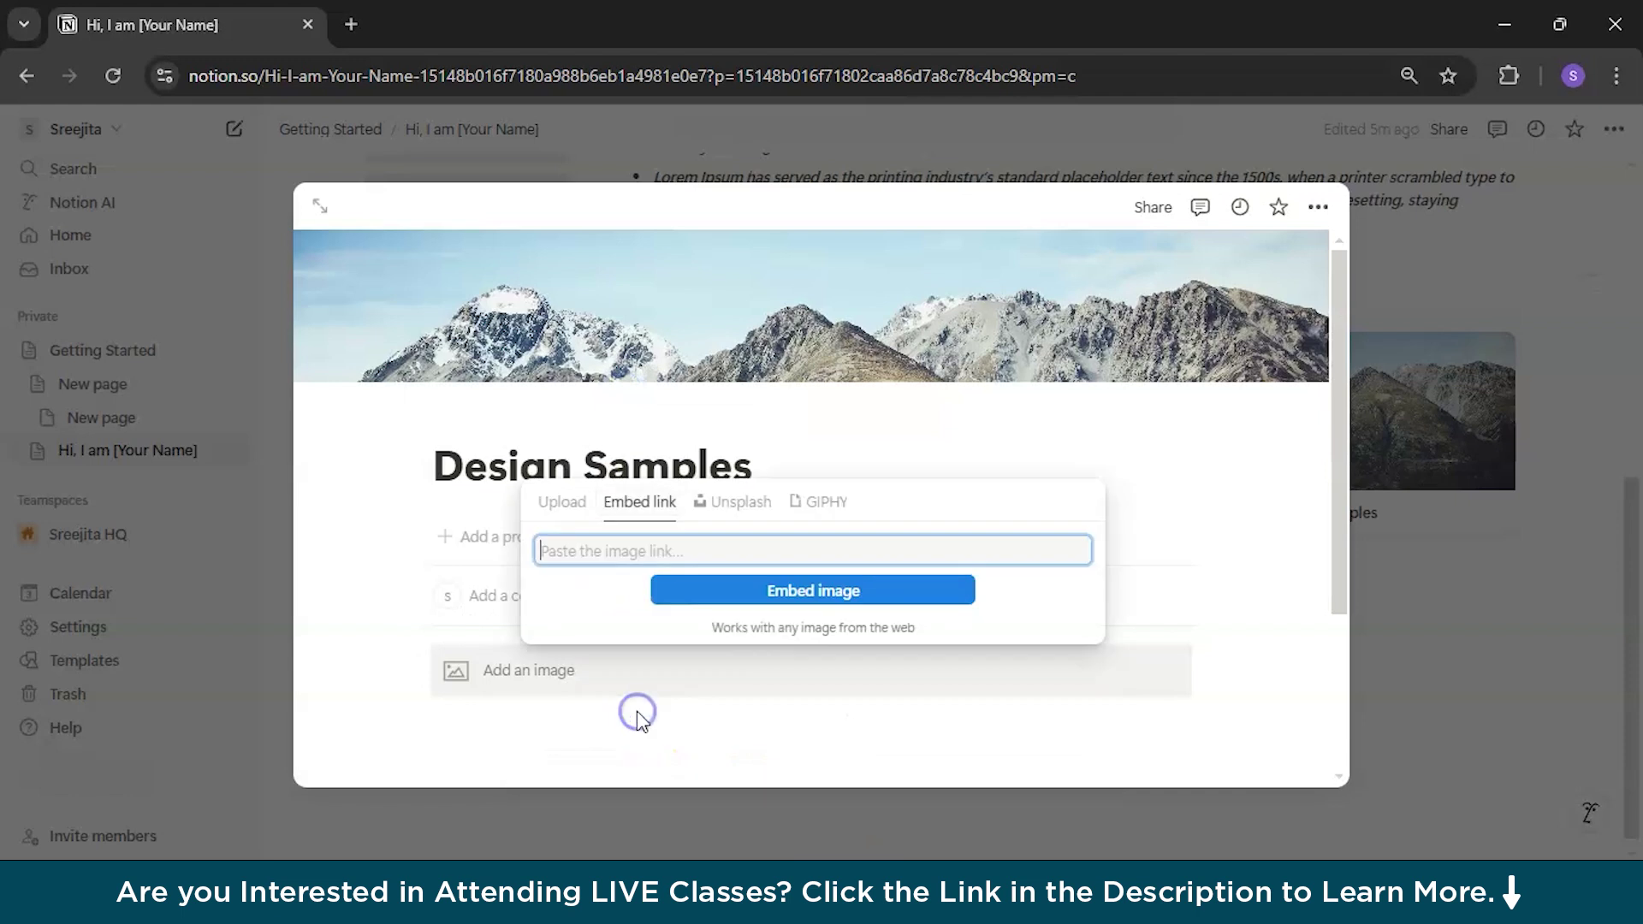
{"action": "left_click", "coordinate": [817, 710]}
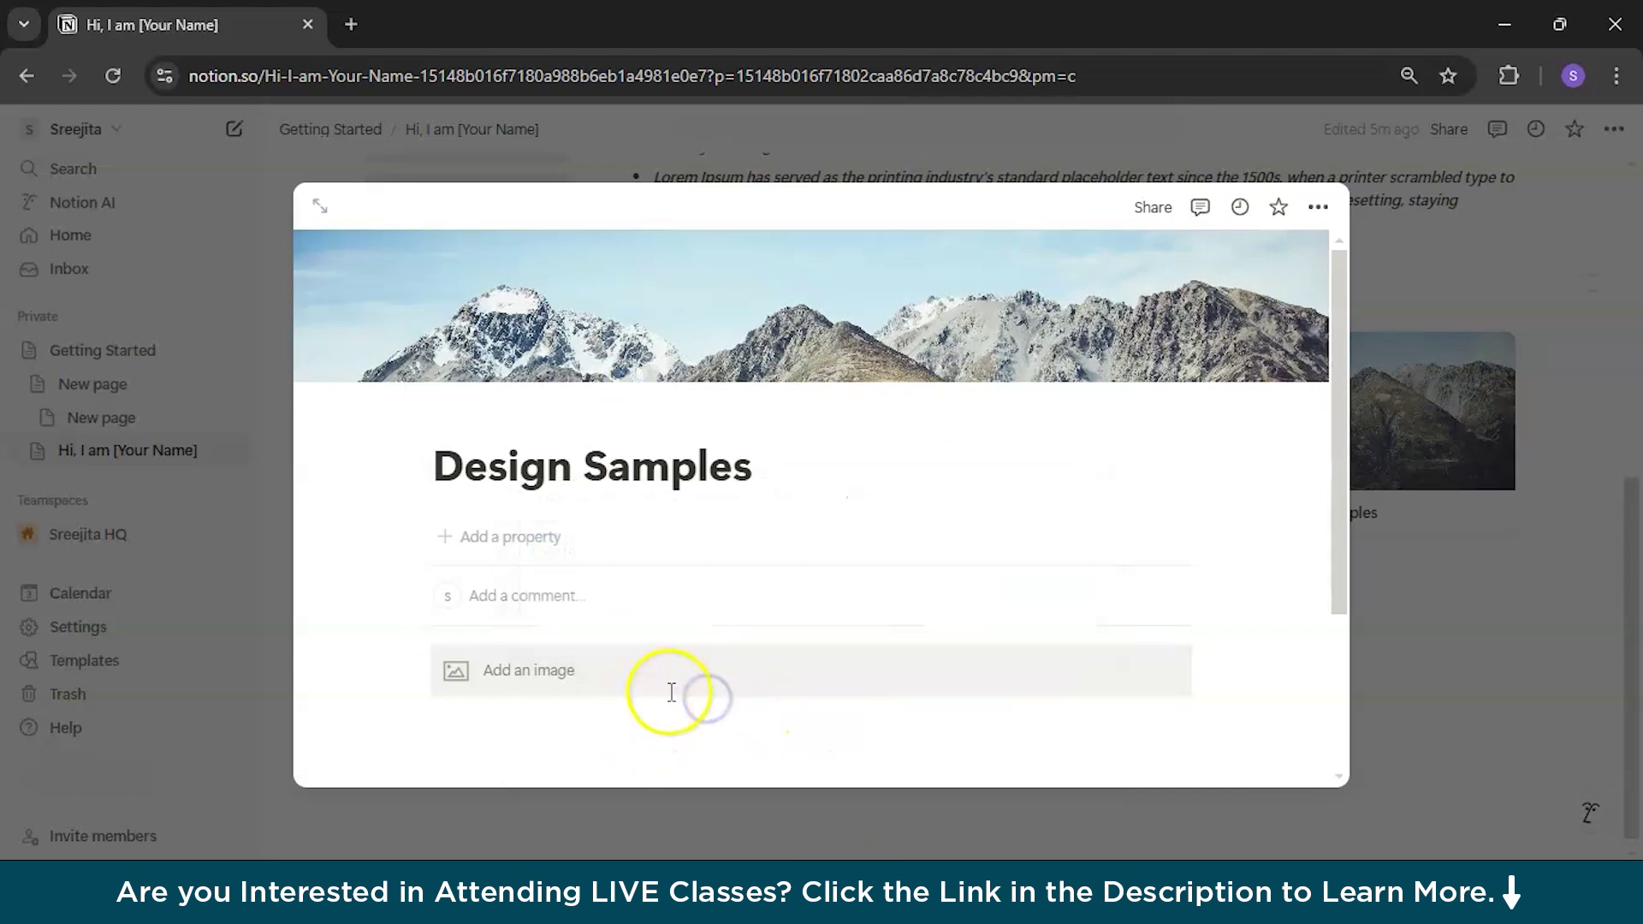
{"action": "left_click", "coordinate": [1509, 603]}
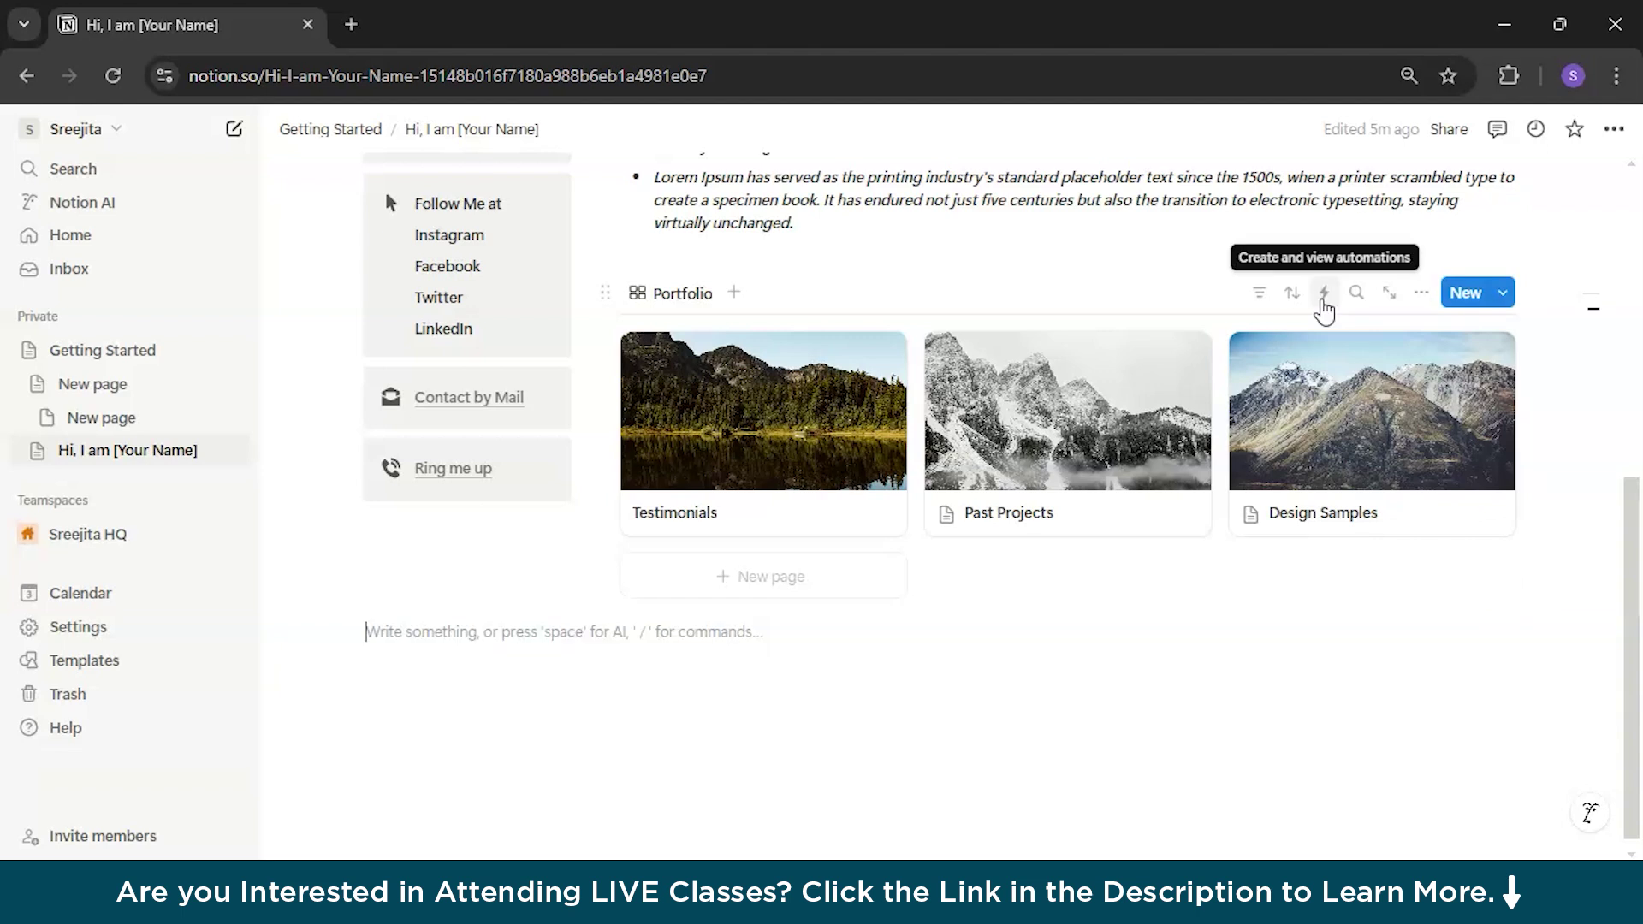
{"action": "scroll", "coordinate": [1273, 565], "scroll_direction": "up", "scroll_amount": 7}
{"action": "scroll", "coordinate": [1267, 514], "scroll_direction": "down", "scroll_amount": 3}
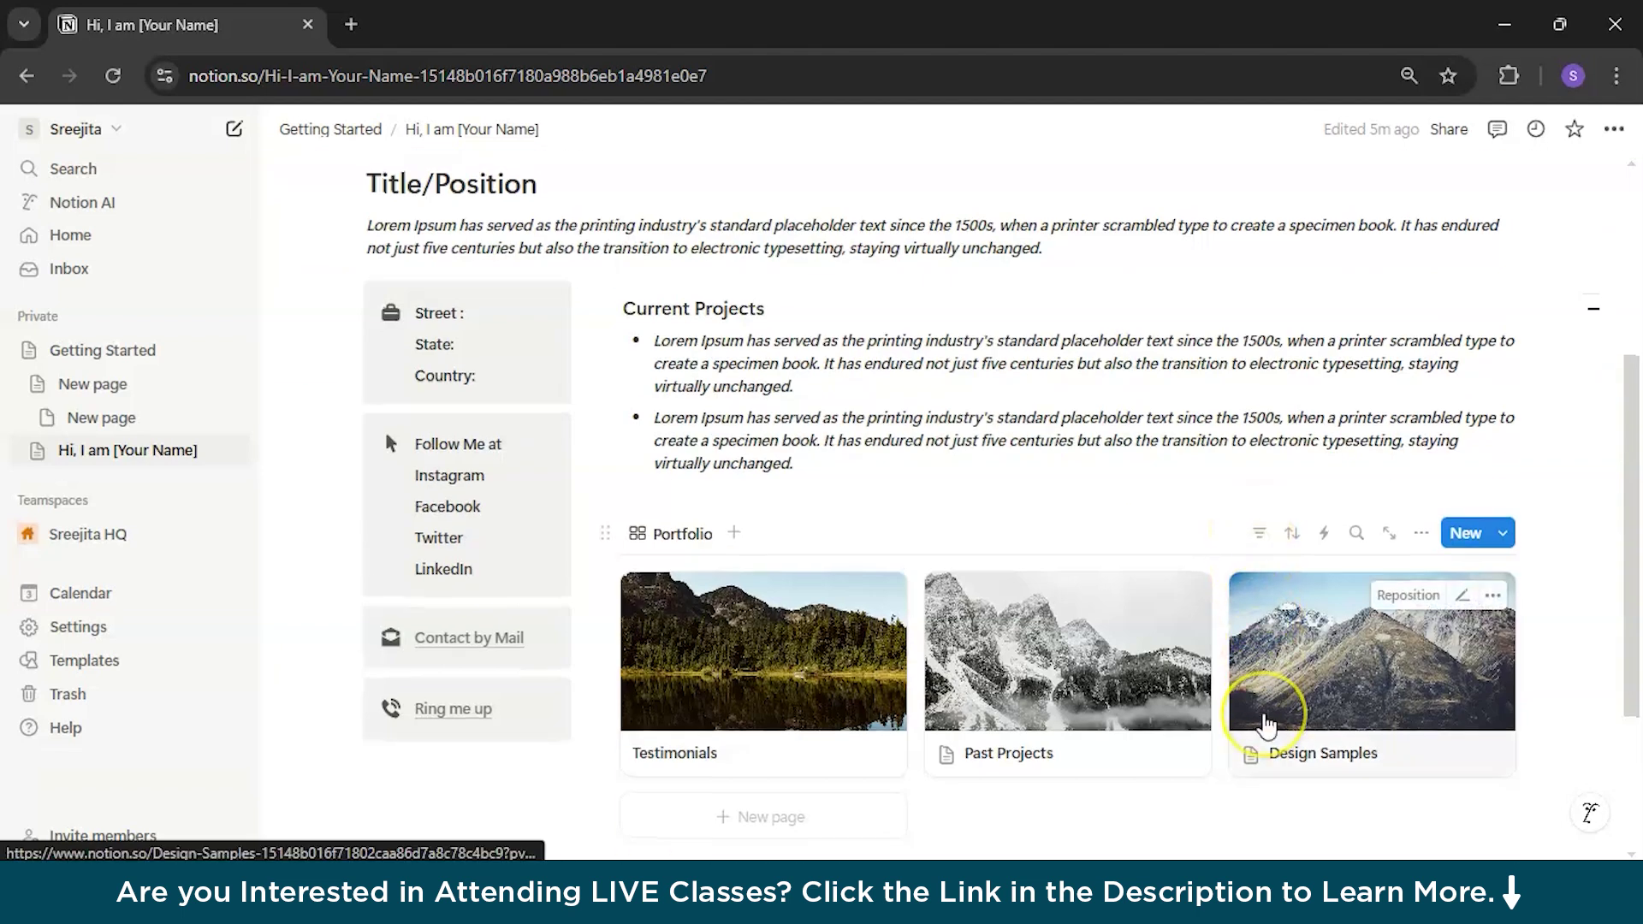
{"action": "scroll", "coordinate": [1266, 719], "scroll_direction": "up", "scroll_amount": 2}
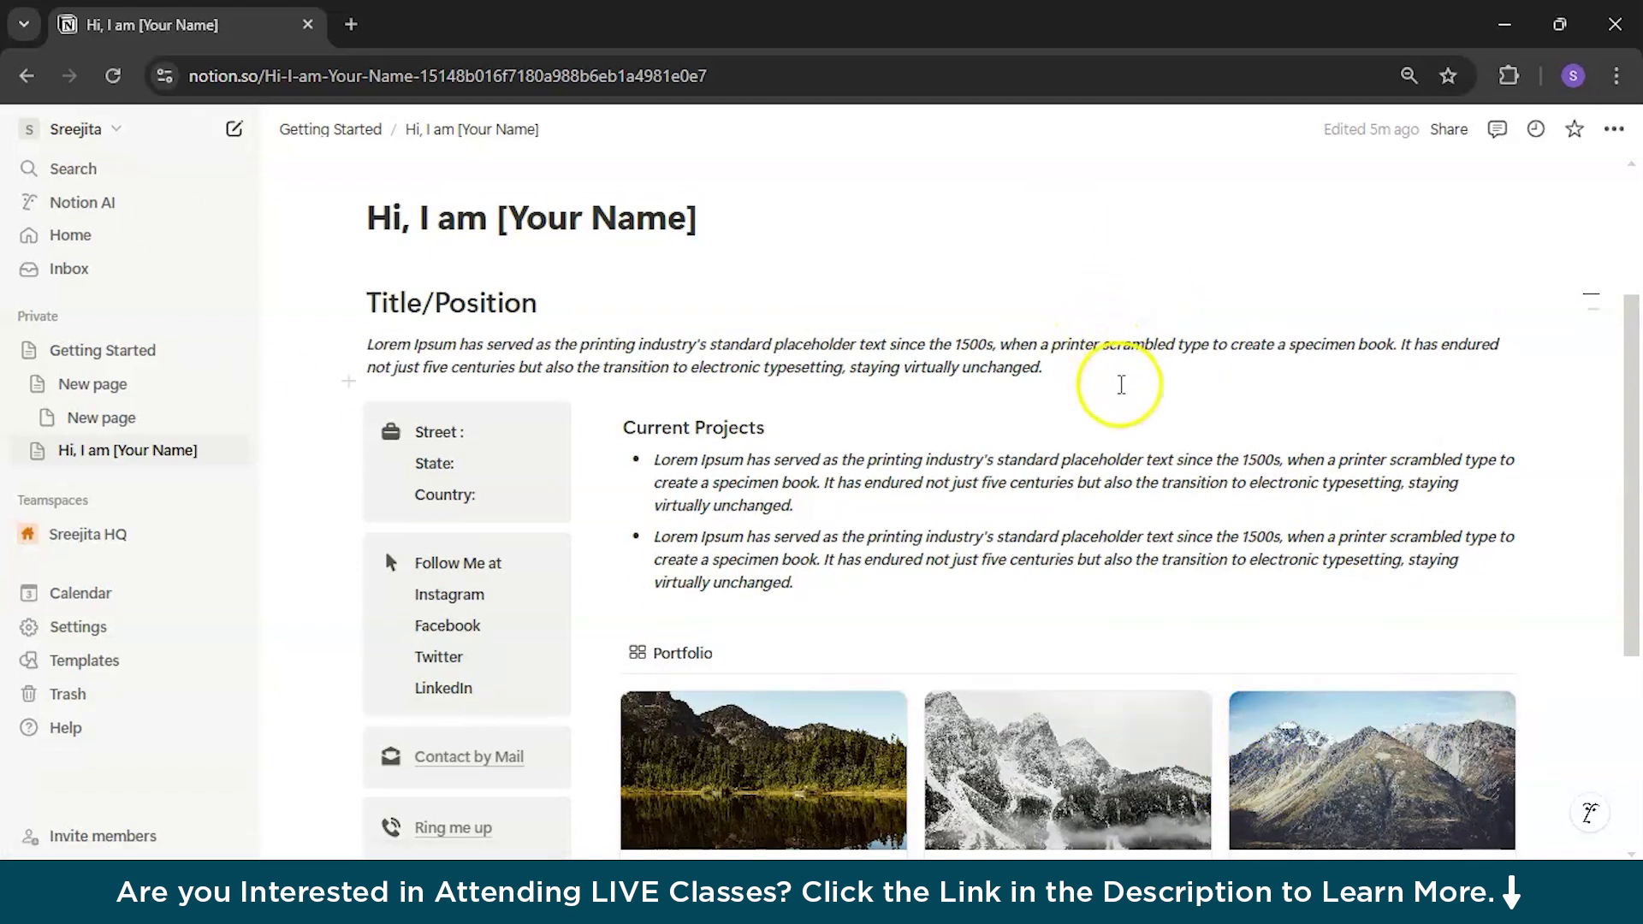
{"action": "left_click", "coordinate": [1449, 130]}
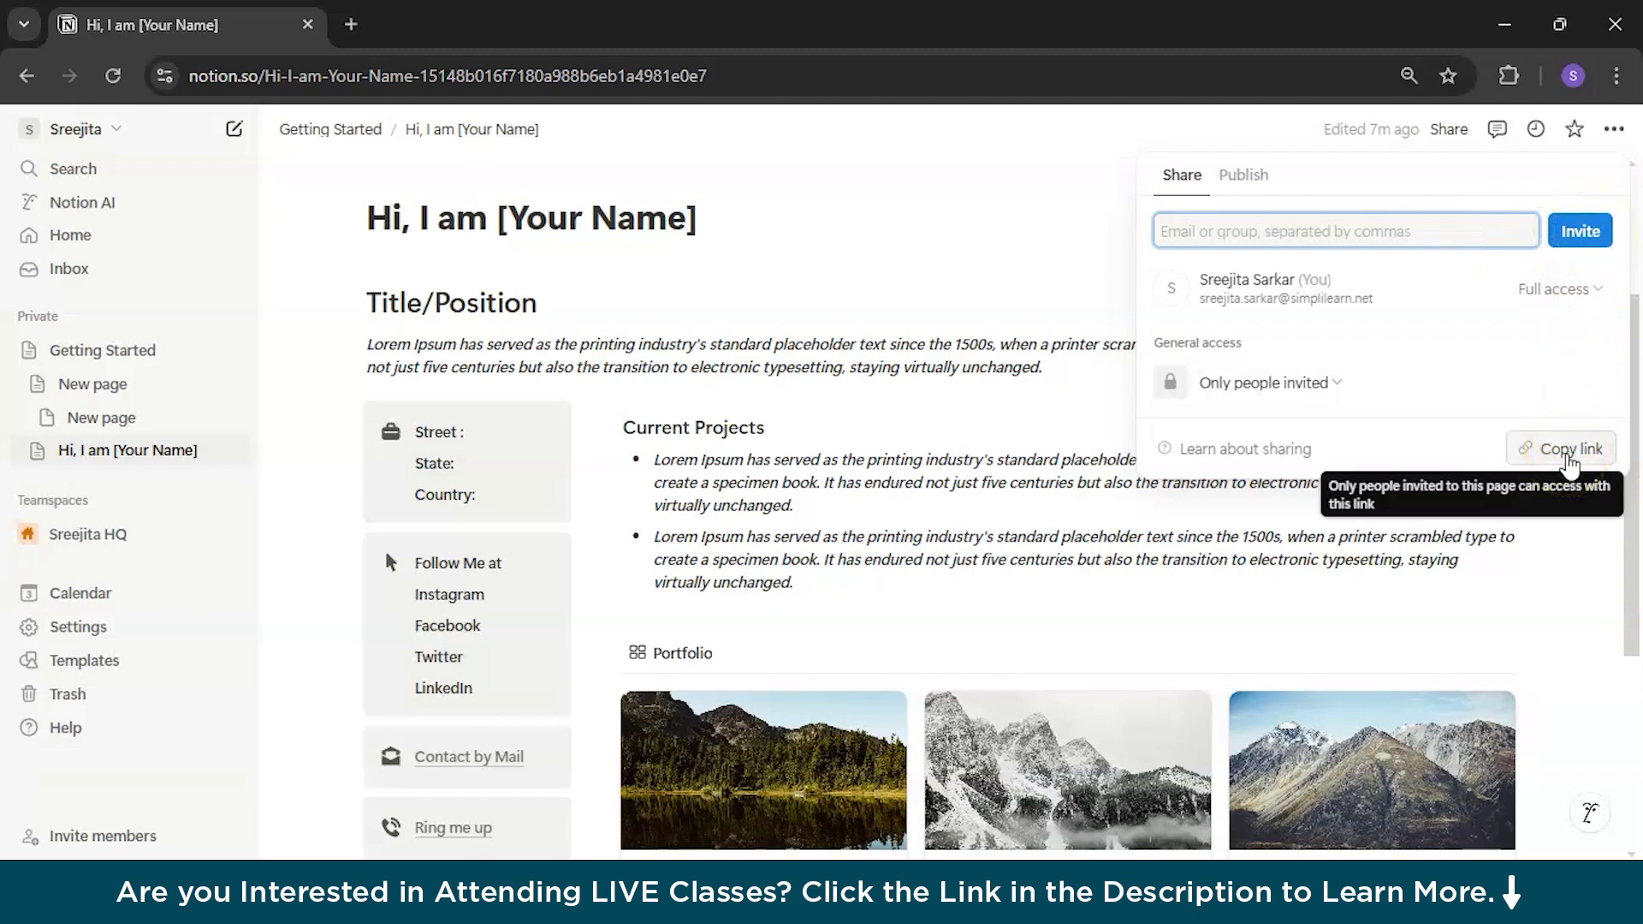
{"action": "left_click", "coordinate": [1568, 455]}
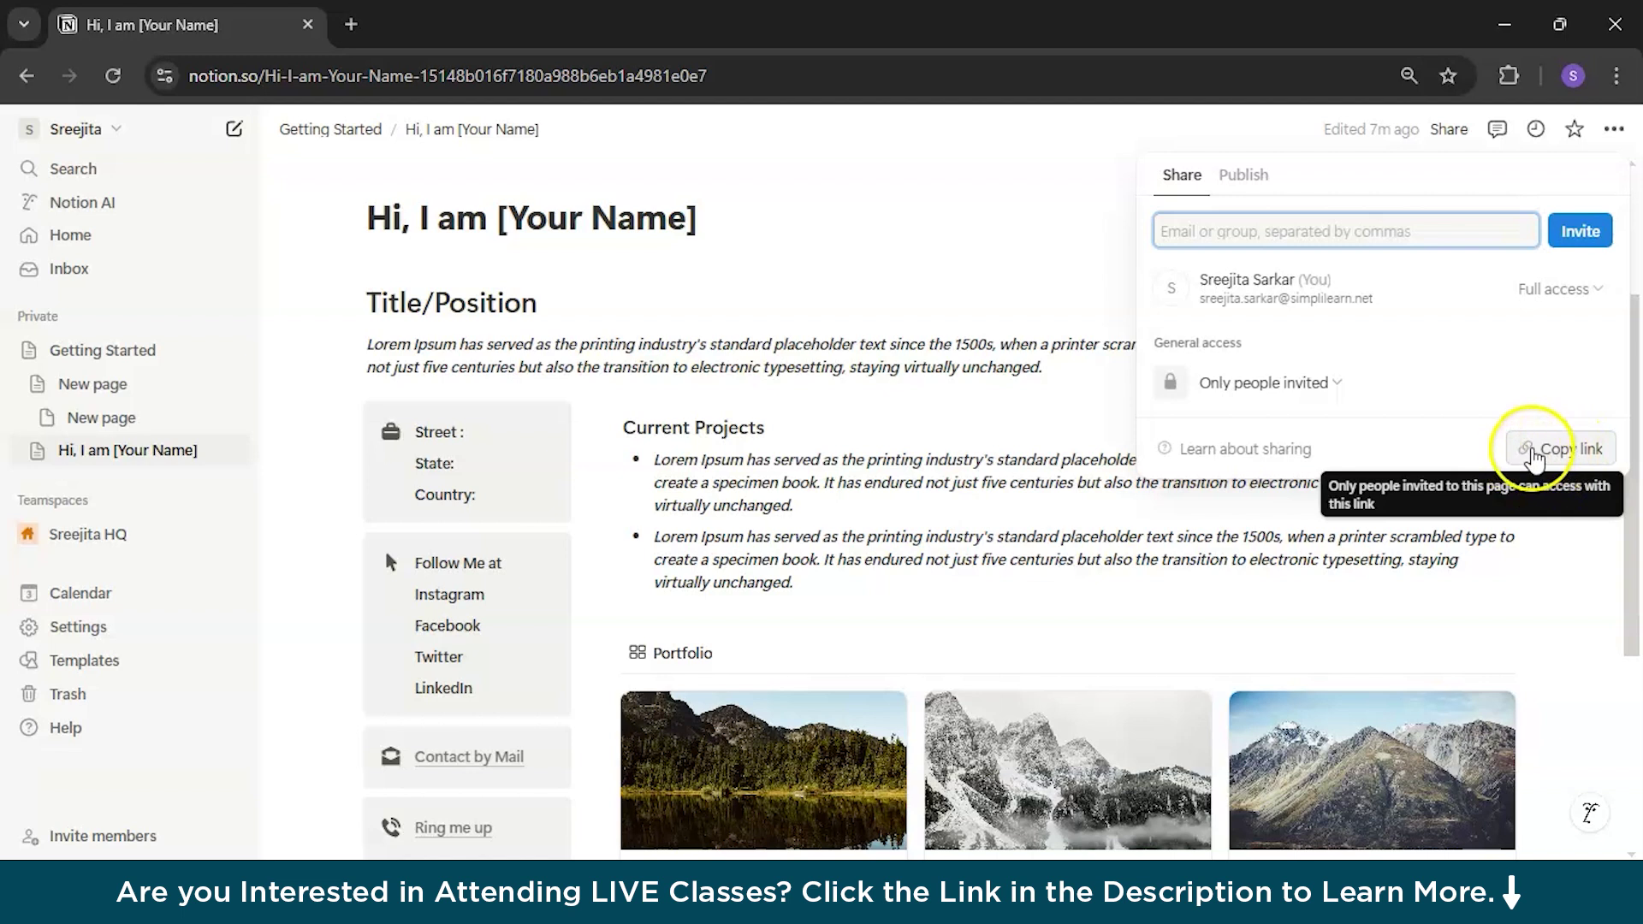
{"action": "left_click", "coordinate": [1502, 556]}
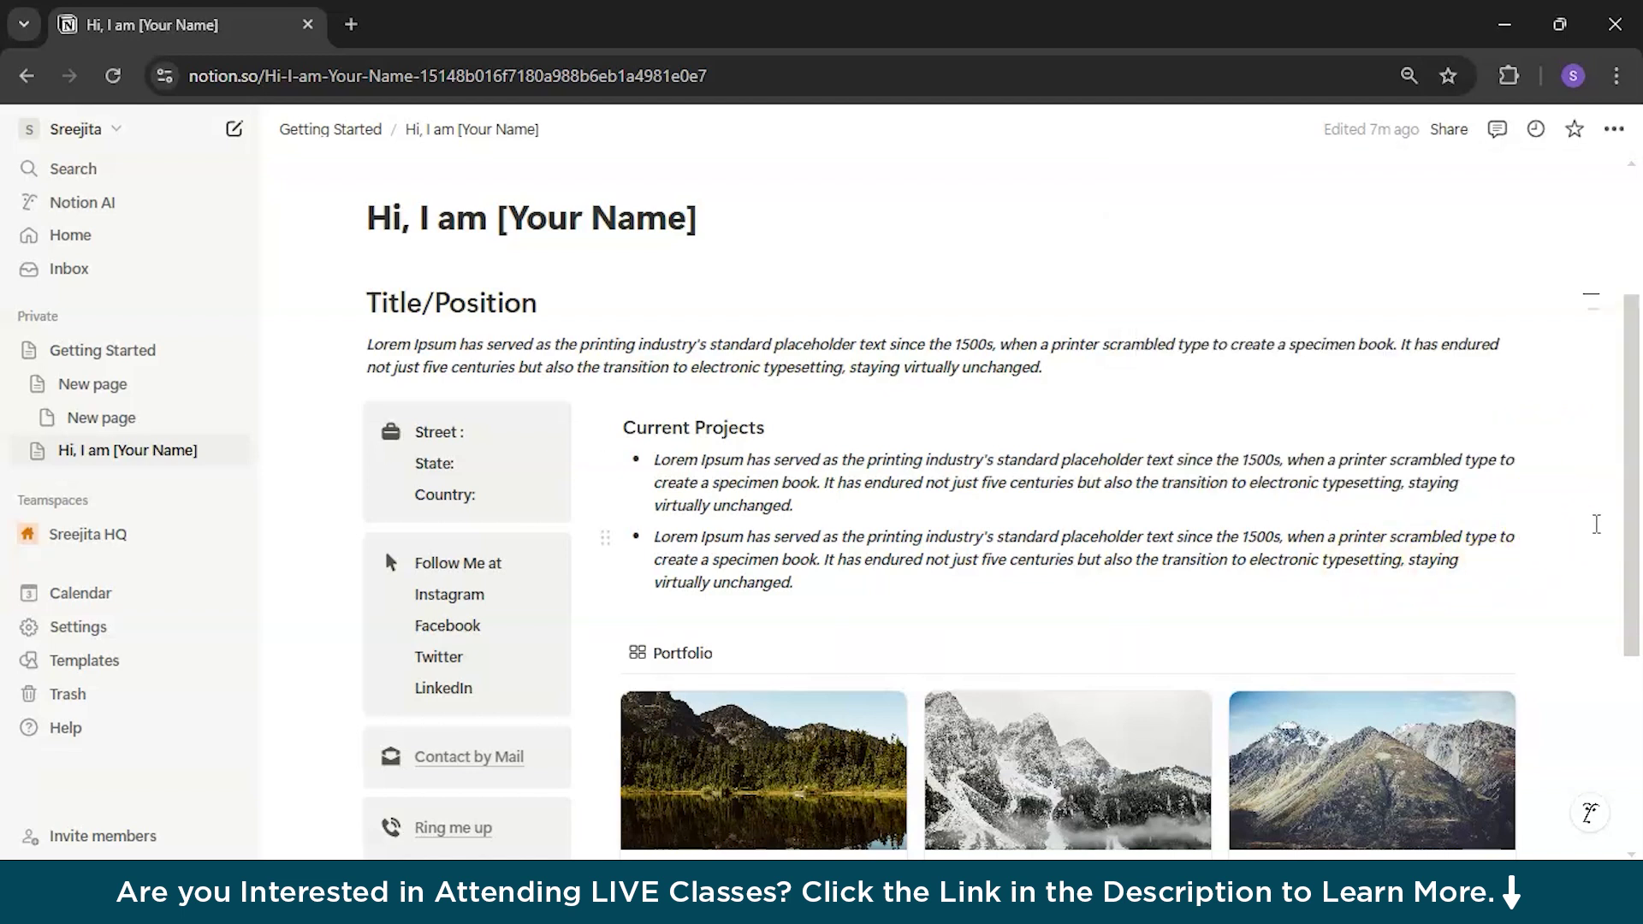